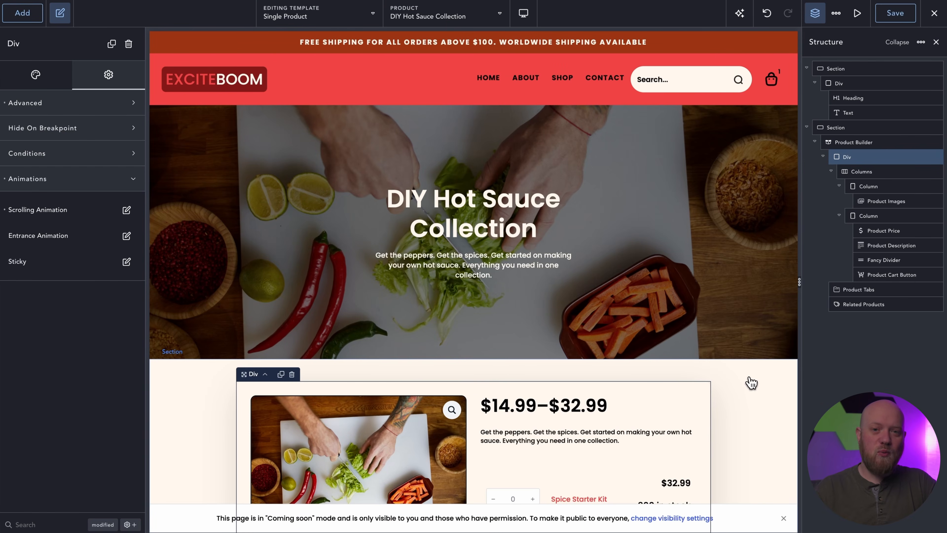
scroll(773, 331, "down", 6)
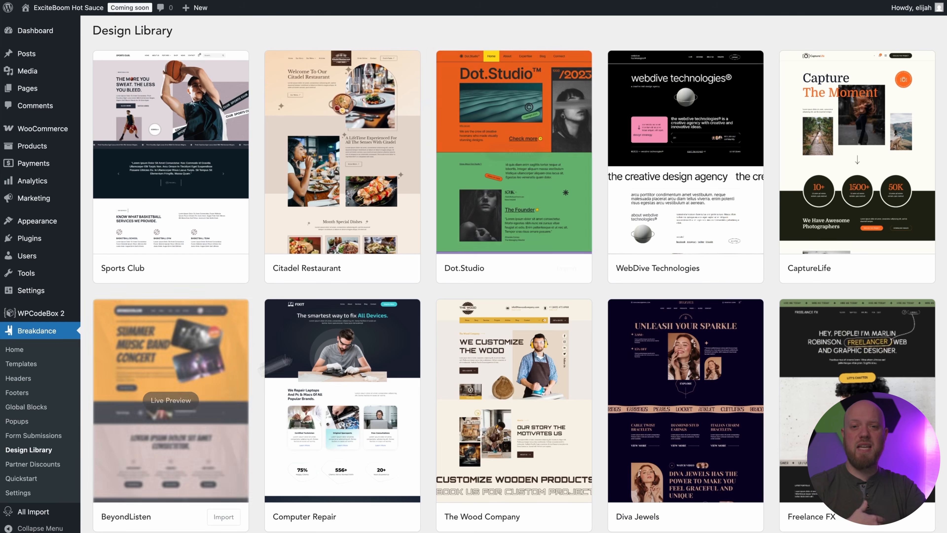
mouse_move(478, 282)
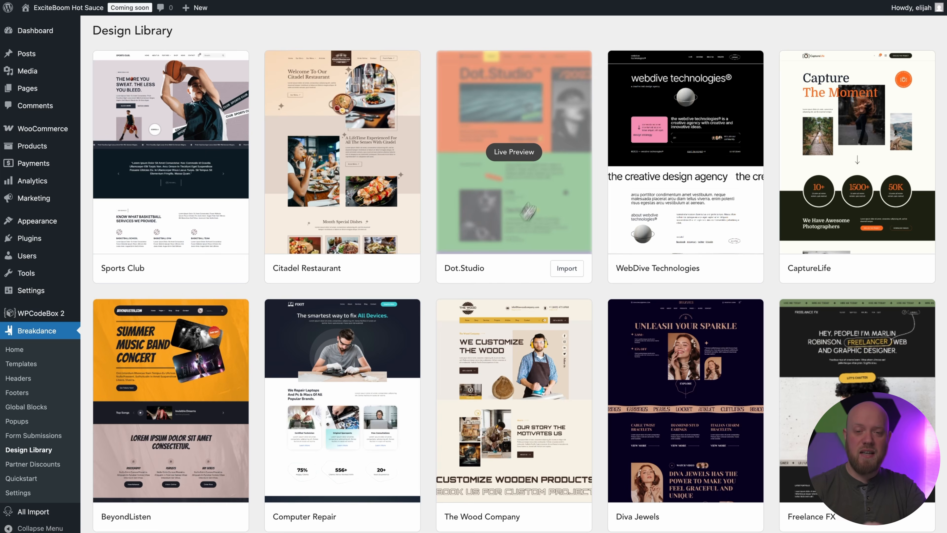
scroll(607, 83, "down", 3)
scroll(607, 83, "down", 10)
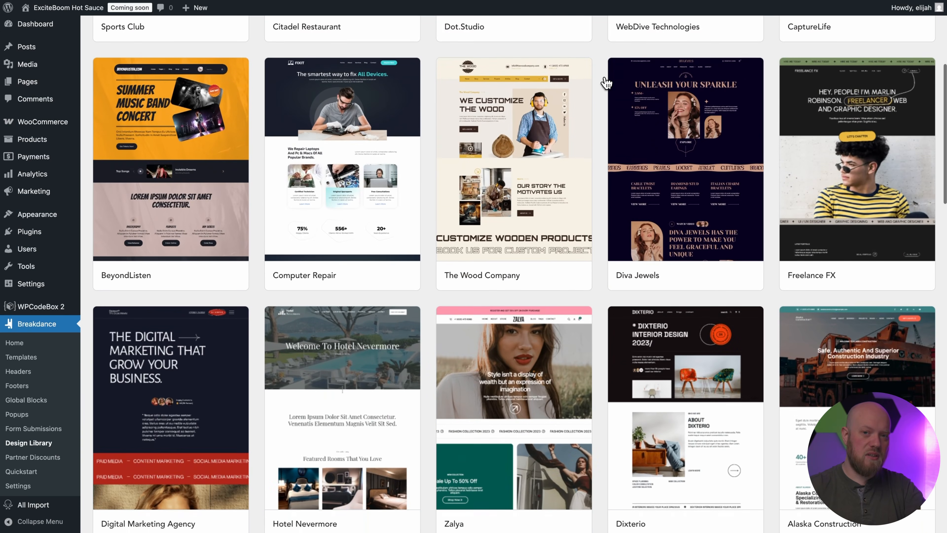
scroll(606, 83, "down", 2)
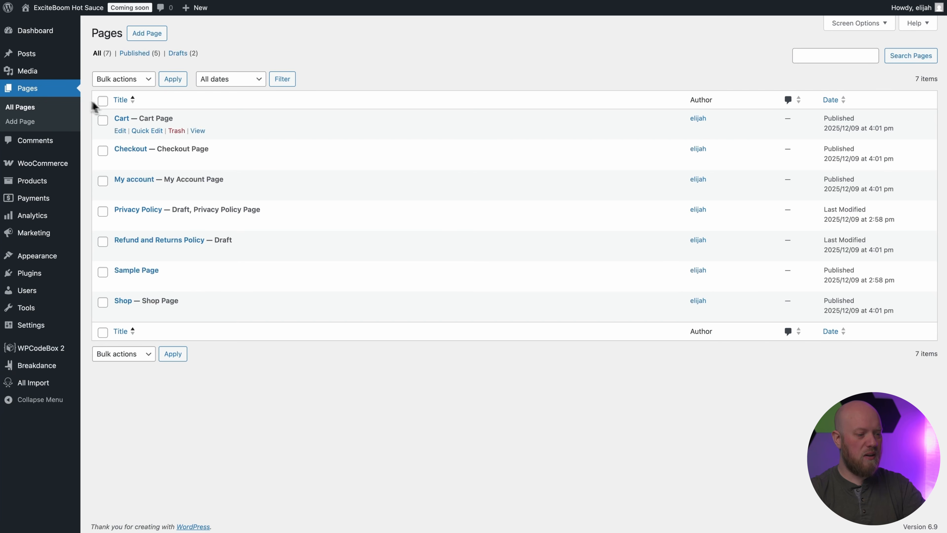
Step: Move all existing pages of the site to the trash in one bulk action
left_click(102, 100)
left_click(138, 83)
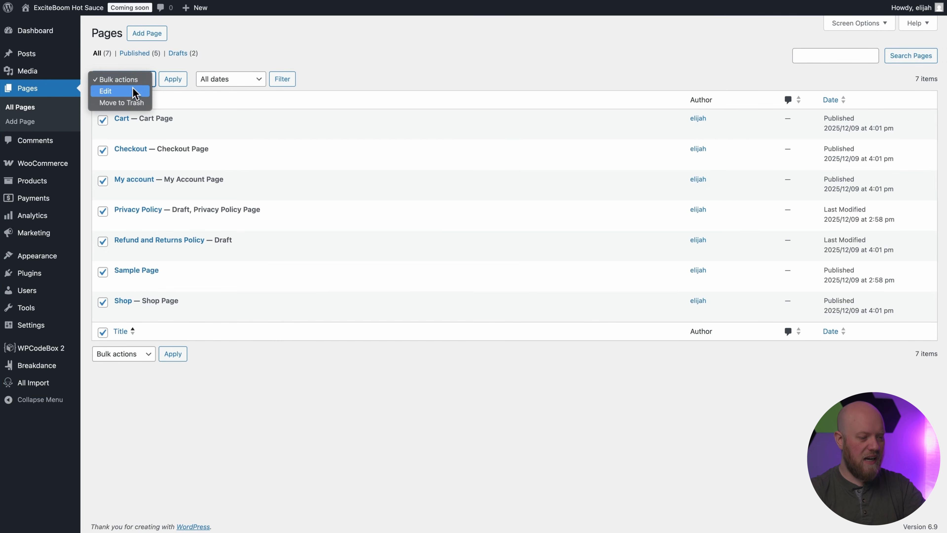
left_click(127, 102)
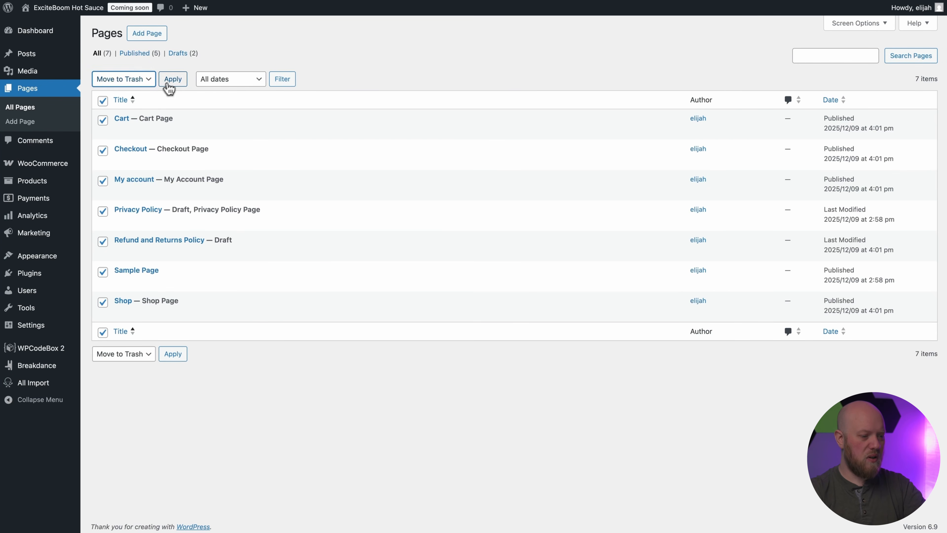
left_click(172, 82)
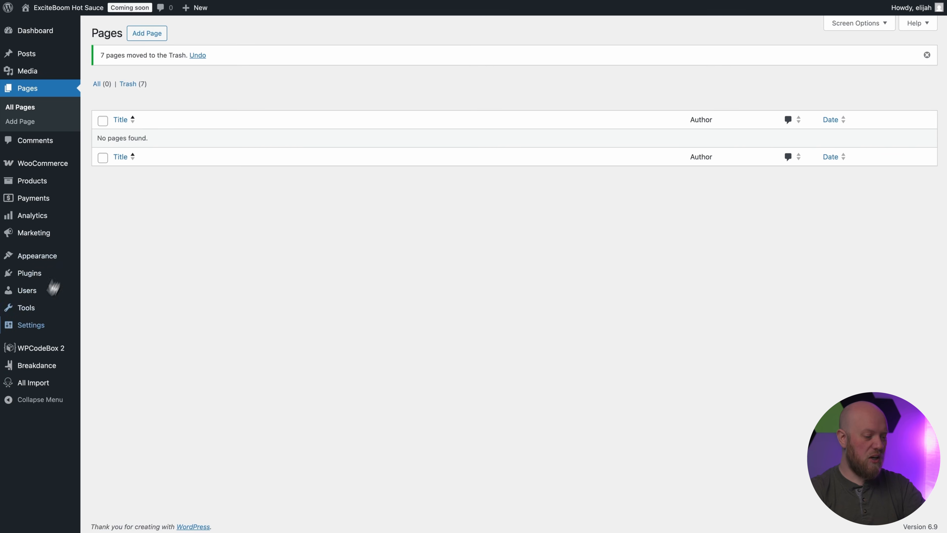
Step: Import the full Clothify site from the Breakdance Design Library, confirming the overwrite of existing settings and templates
mouse_move(36, 363)
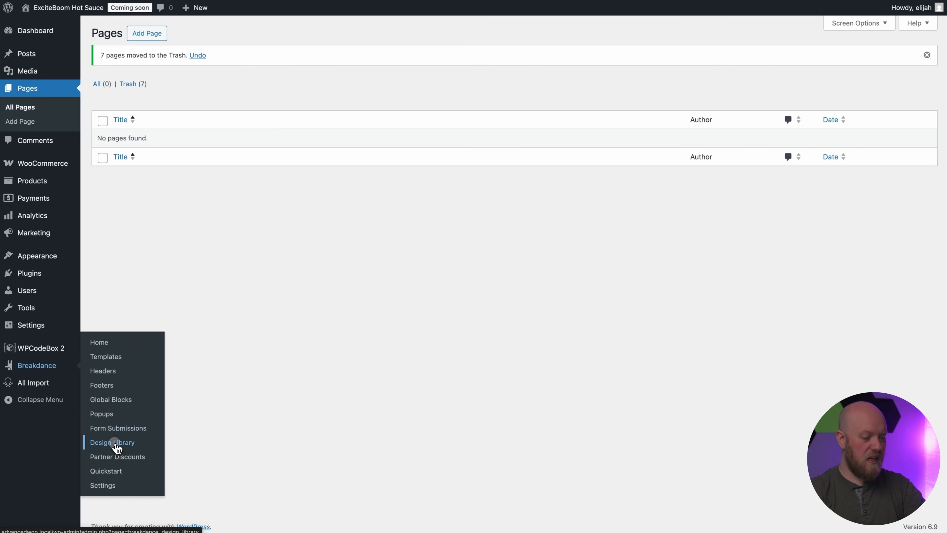
left_click(114, 443)
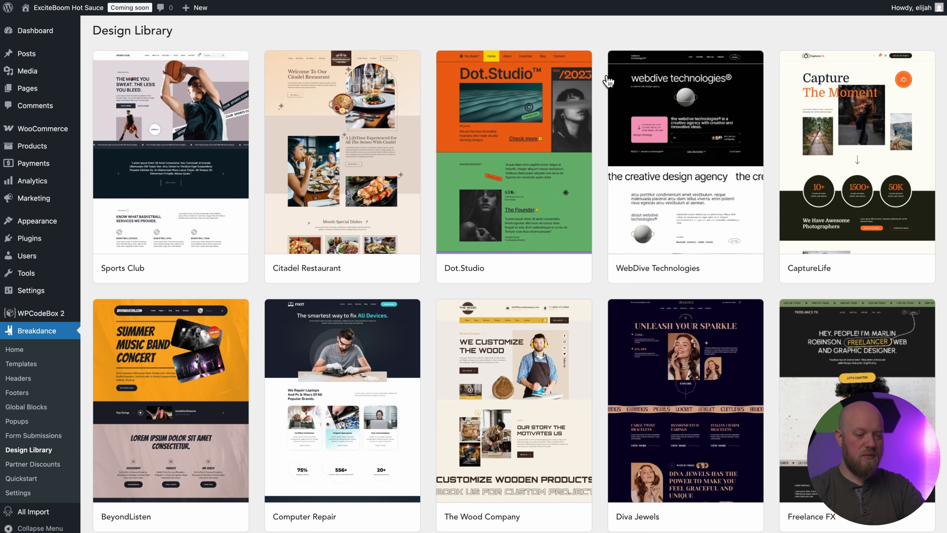
scroll(608, 80, "down", 6)
scroll(606, 82, "down", 10)
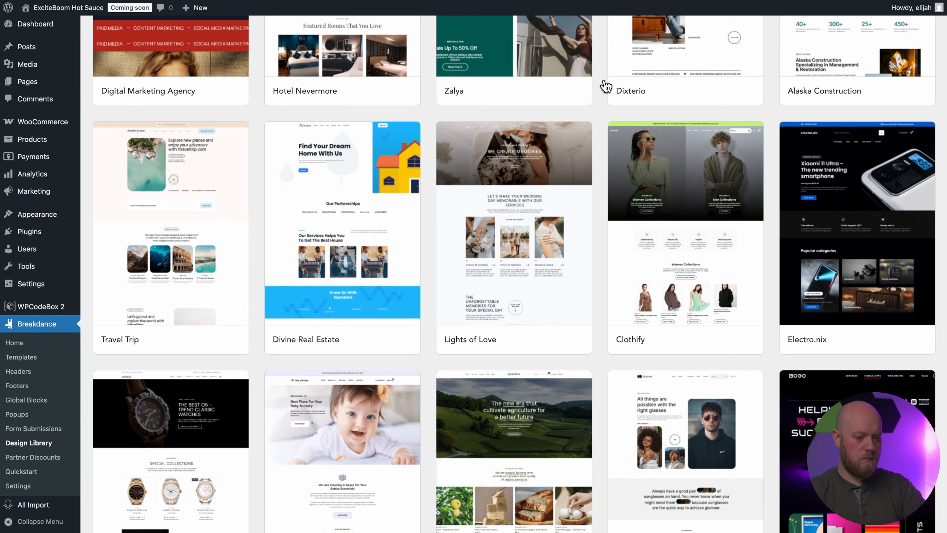
mouse_move(704, 221)
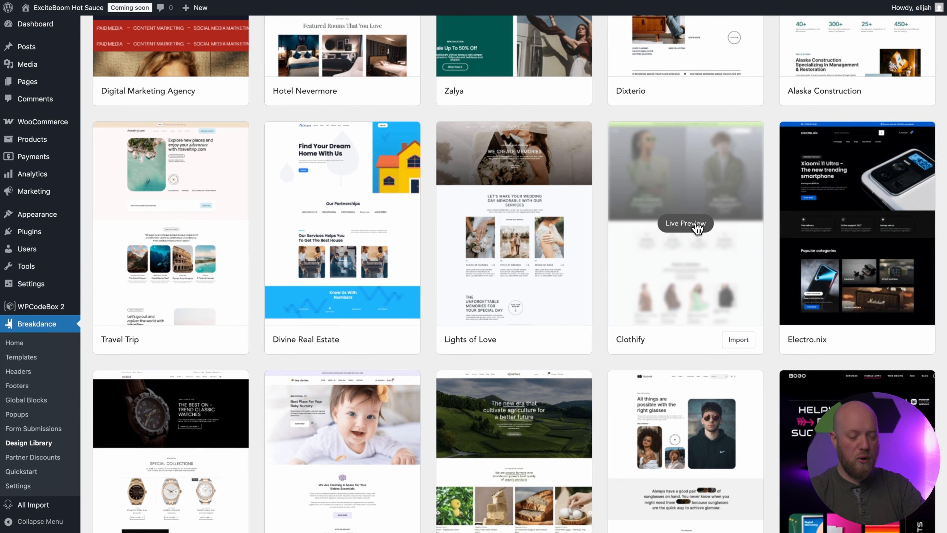
left_click(748, 340)
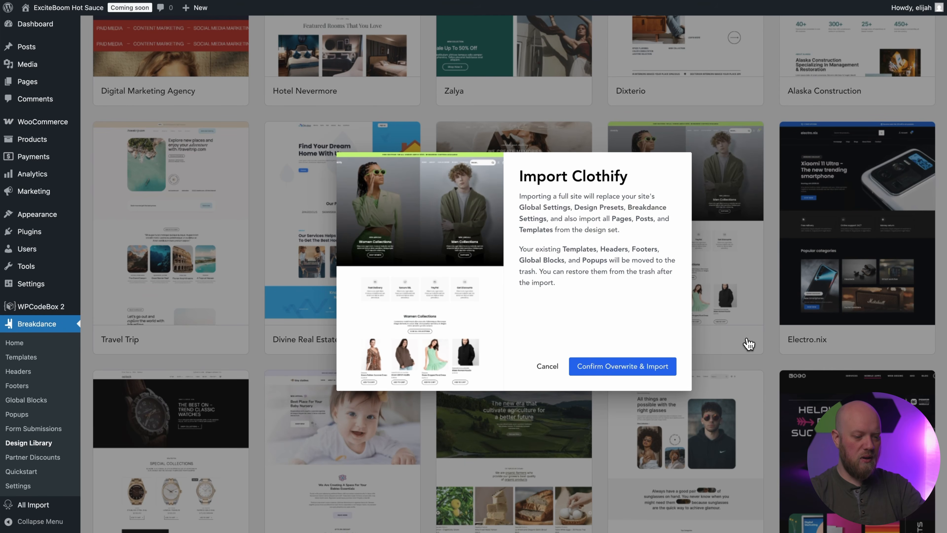
left_click(646, 373)
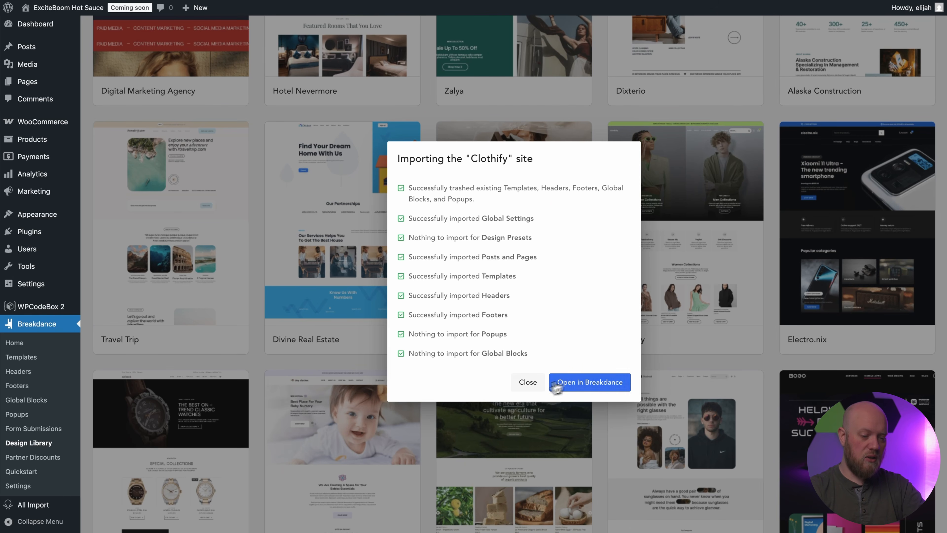
left_click(528, 381)
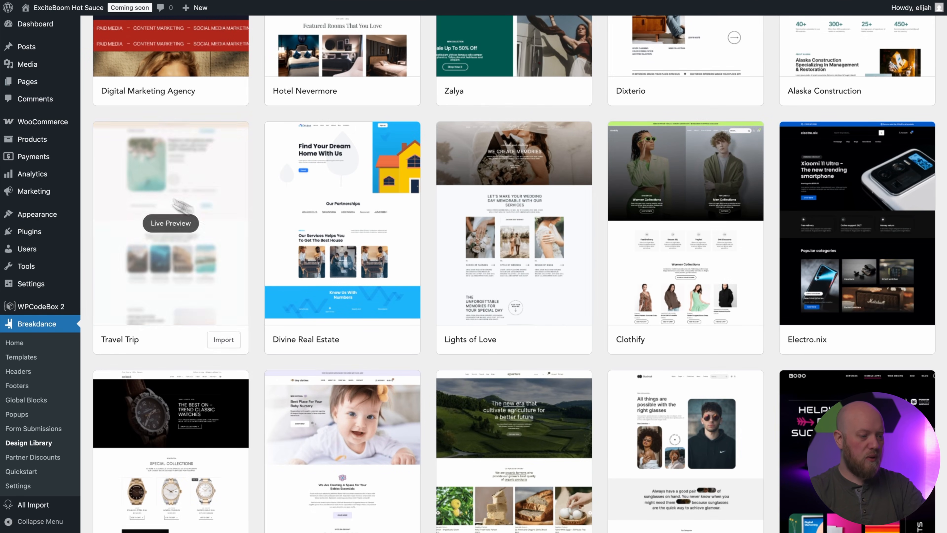
Step: In WooCommerce's advanced page setup, set the Cart page to the imported Cart (ID: 157)
left_click(26, 82)
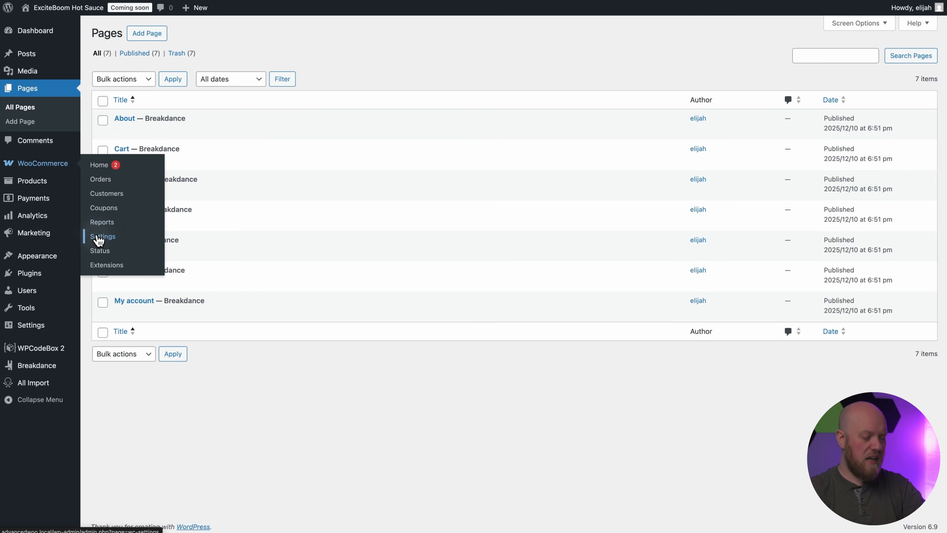
left_click(98, 240)
left_click(572, 57)
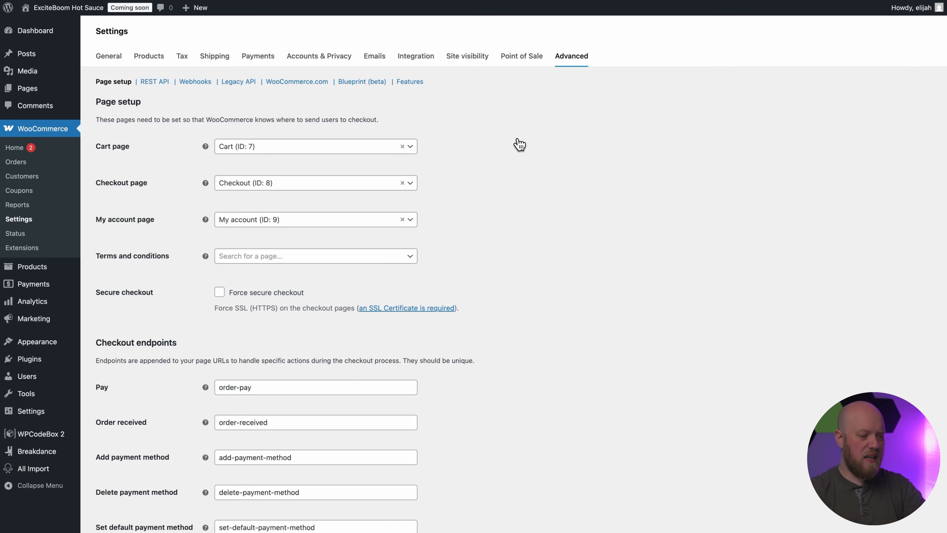
left_click(410, 150)
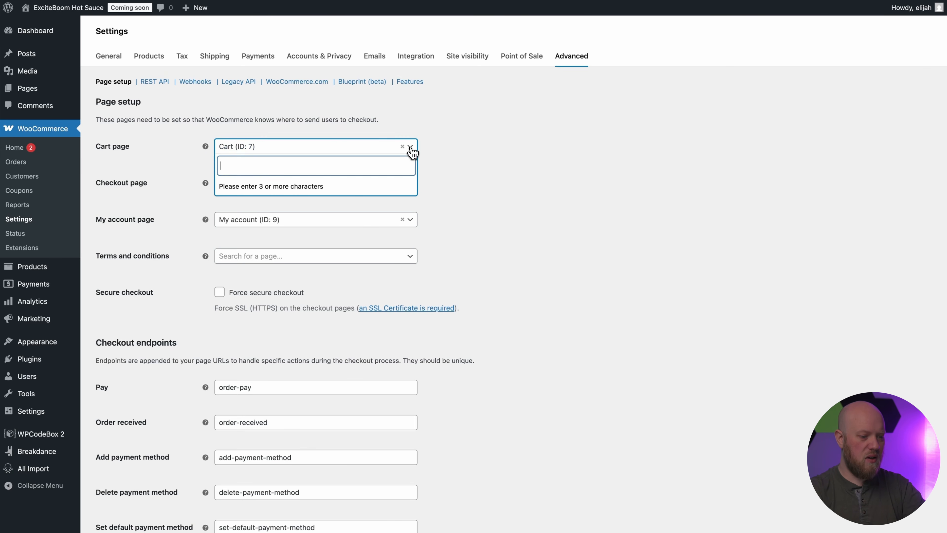
type("cart")
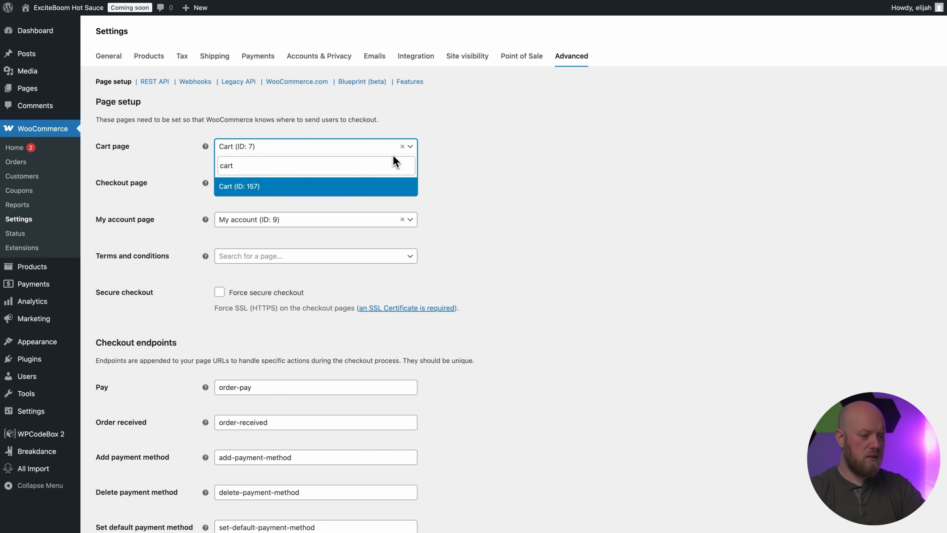
left_click(256, 193)
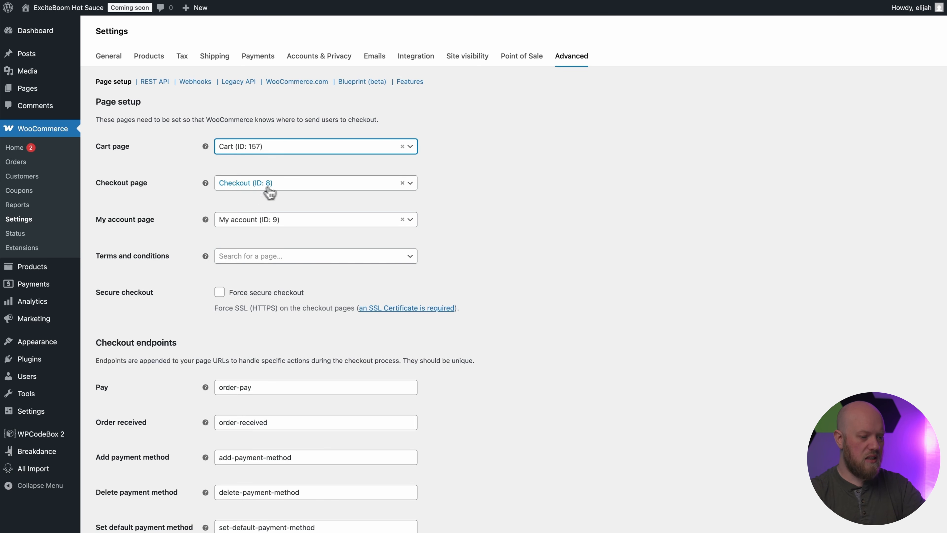
Step: Set the WooCommerce Checkout page to the imported Checkout (ID: 158)
left_click(281, 185)
type("checkout")
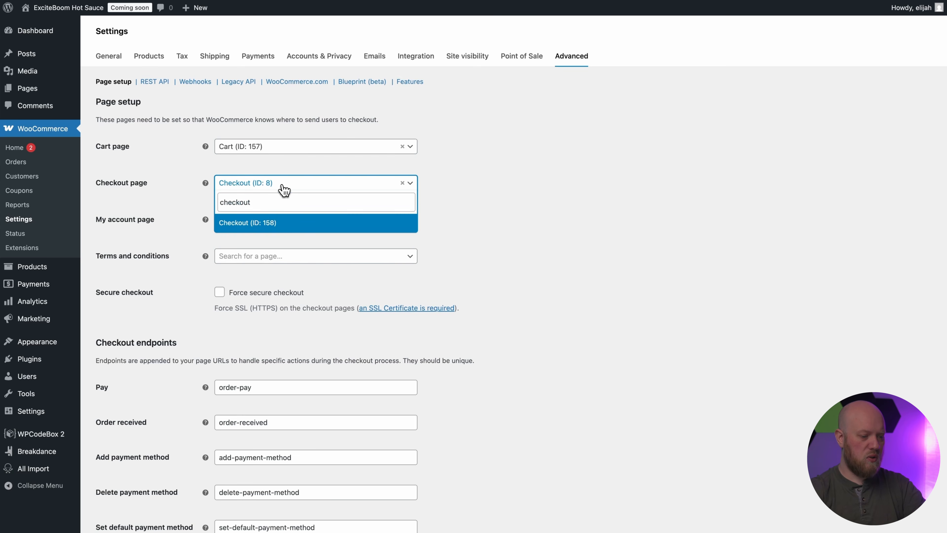
left_click(271, 220)
Step: Set the My account page to the imported My account (ID: 159) and save the WooCommerce settings
left_click(271, 224)
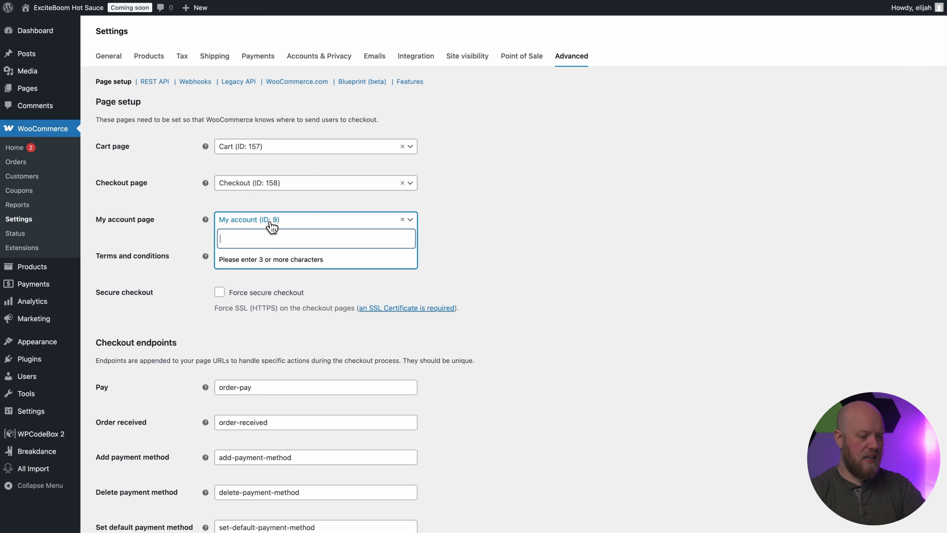
type("my ac")
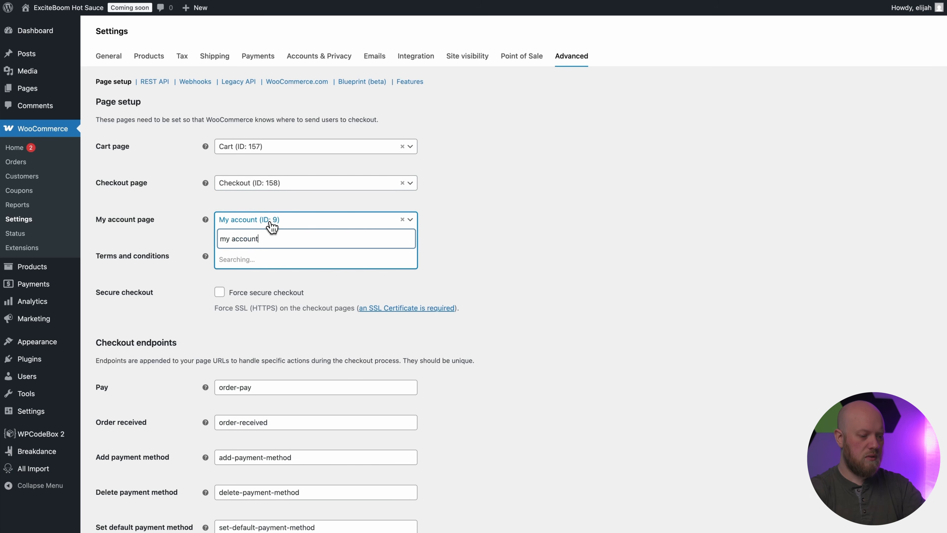
type("count")
left_click(288, 264)
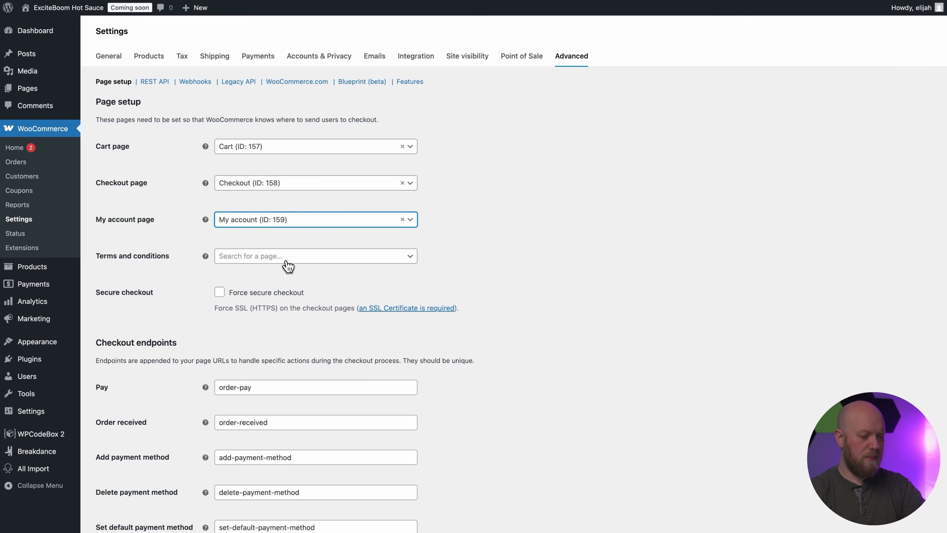
scroll(288, 266, "down", 10)
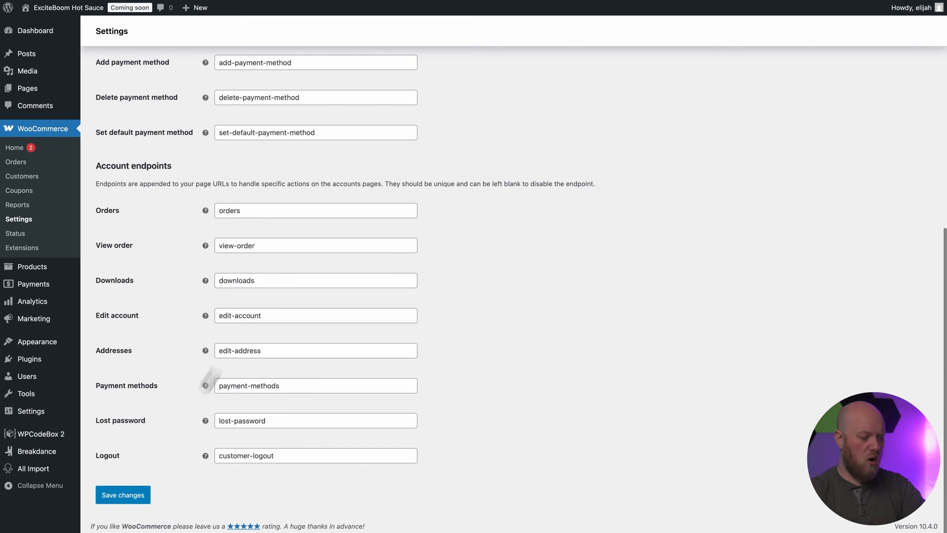
left_click(130, 494)
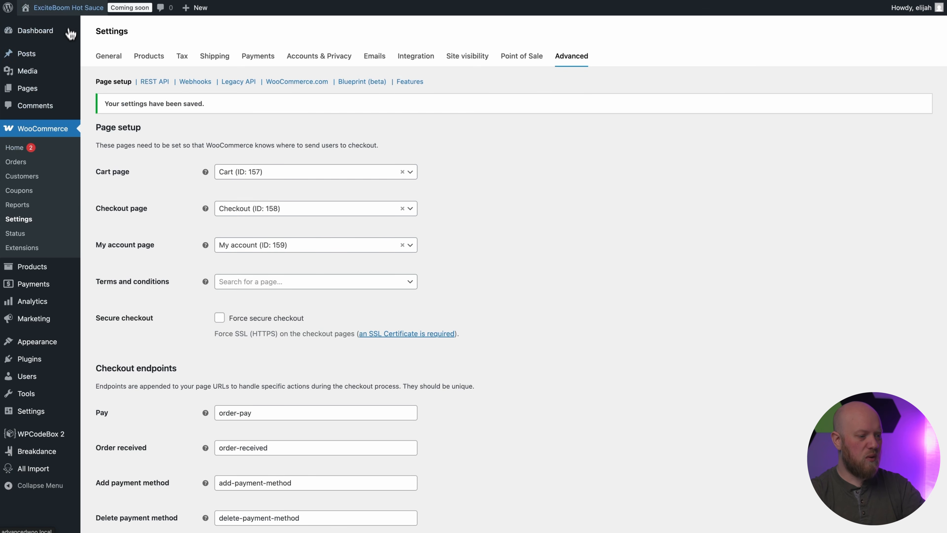
Step: Open the site's front end in a new browser tab and examine its homepage down to the footer
mouse_move(74, 8)
right_click(55, 27)
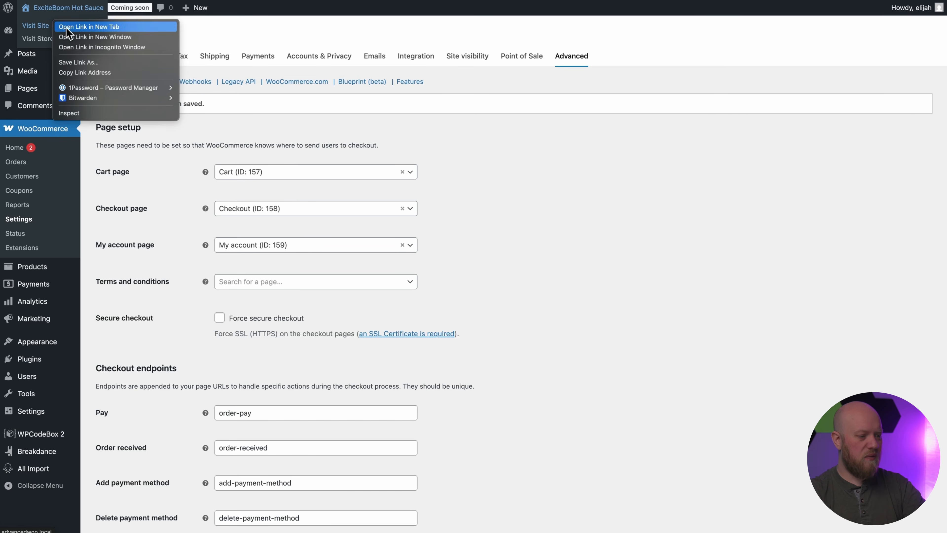
left_click(69, 23)
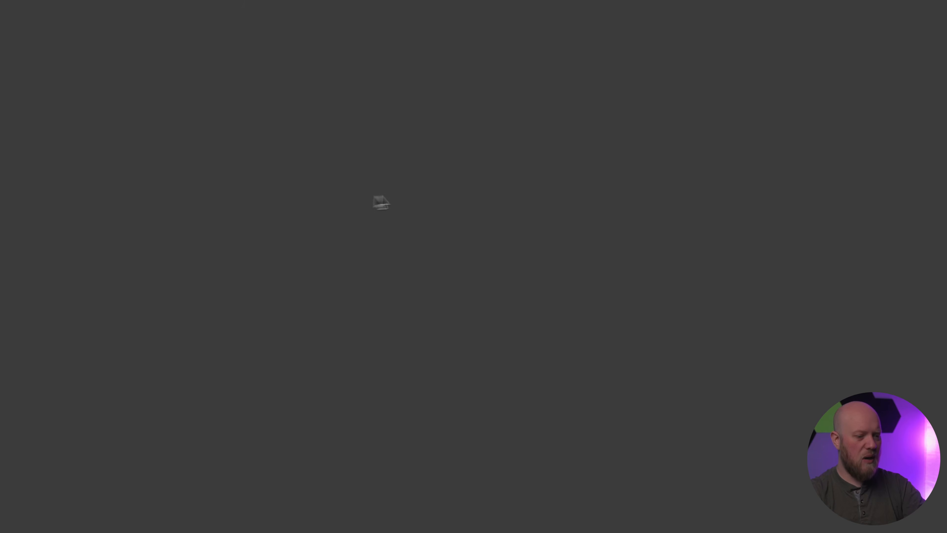
scroll(396, 303, "down", 5)
scroll(398, 303, "down", 5)
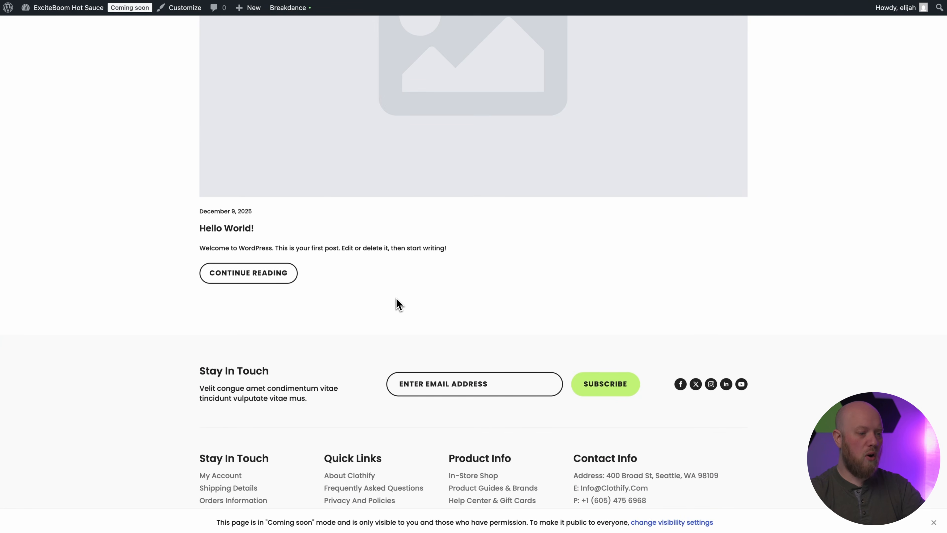
key("ctrl+shift+Tab")
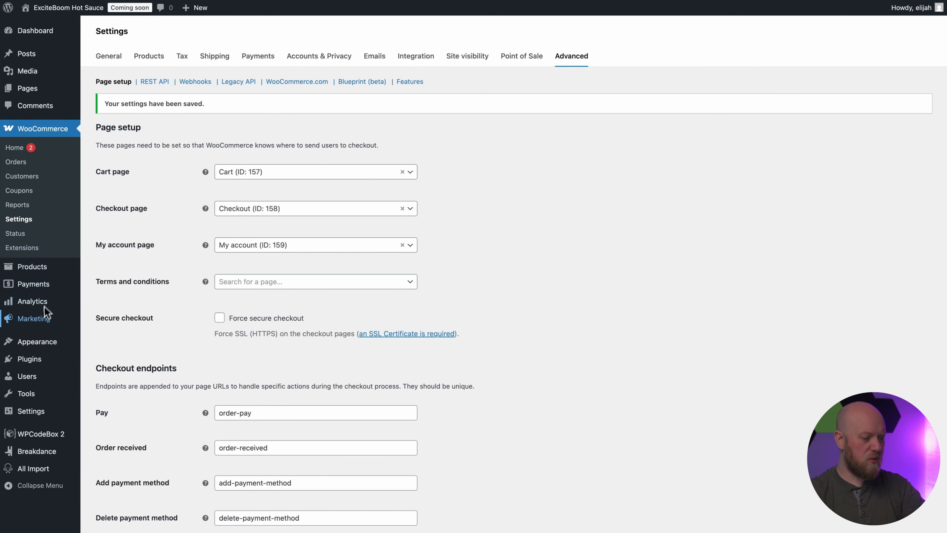
Step: Make the static page Home the site's homepage in the Reading settings, save, and reload the front end
mouse_move(37, 414)
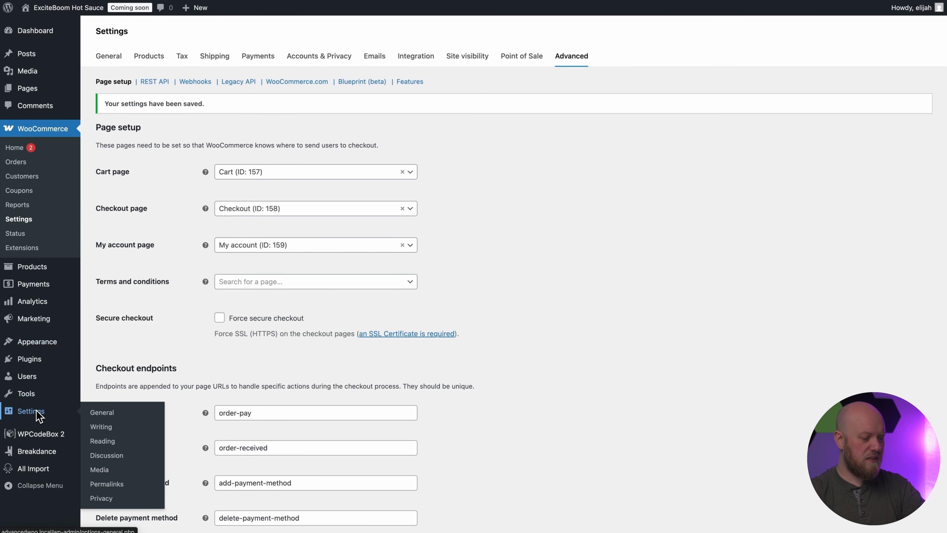
left_click(101, 442)
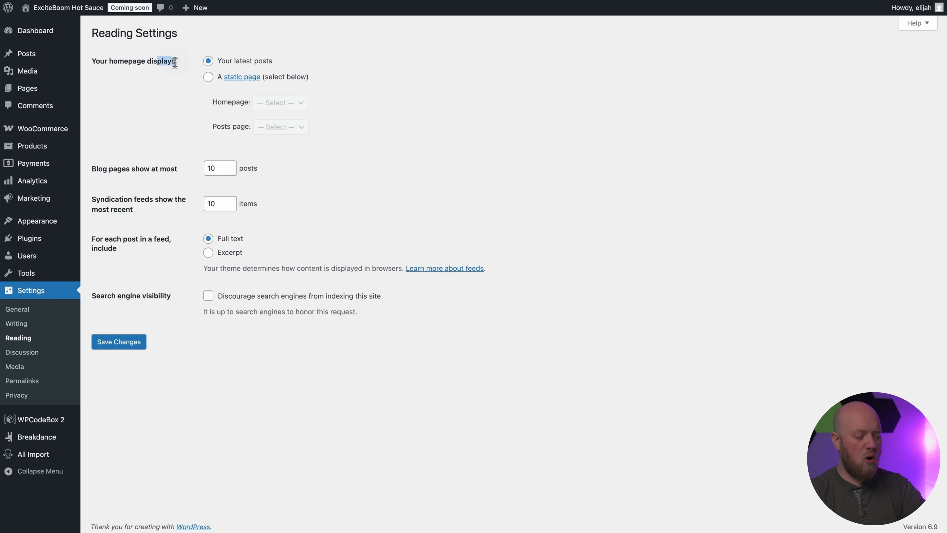
left_click_drag(175, 62, 93, 62)
left_click(131, 91)
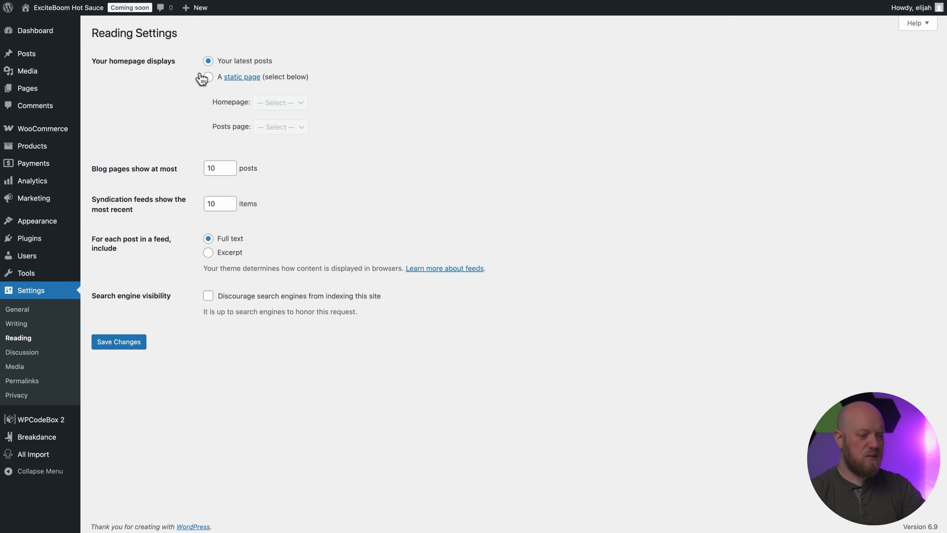
left_click(208, 78)
left_click(294, 106)
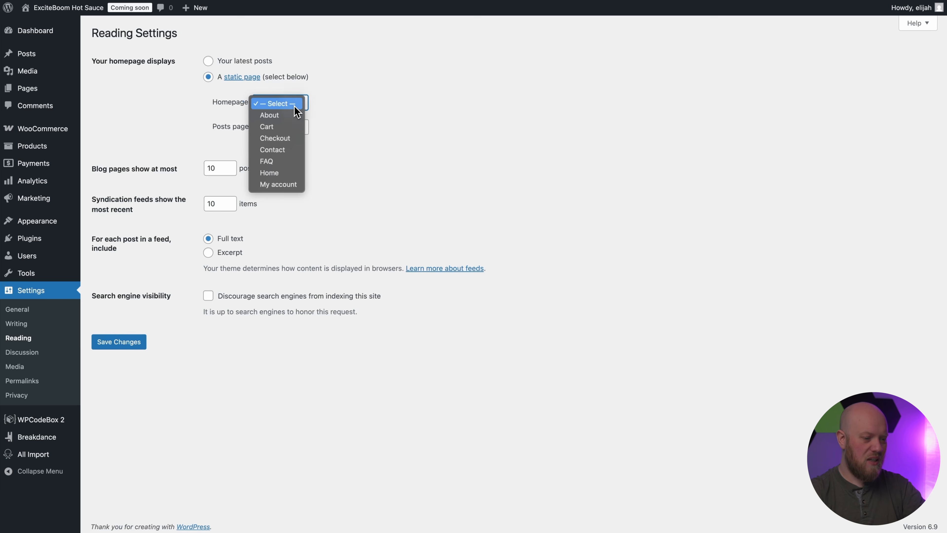
left_click(287, 173)
left_click(128, 340)
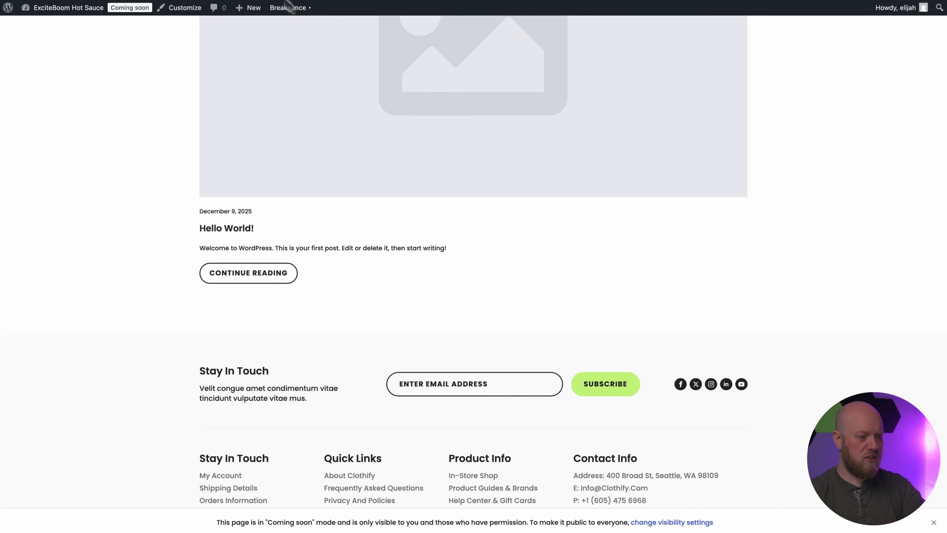
key("super+r")
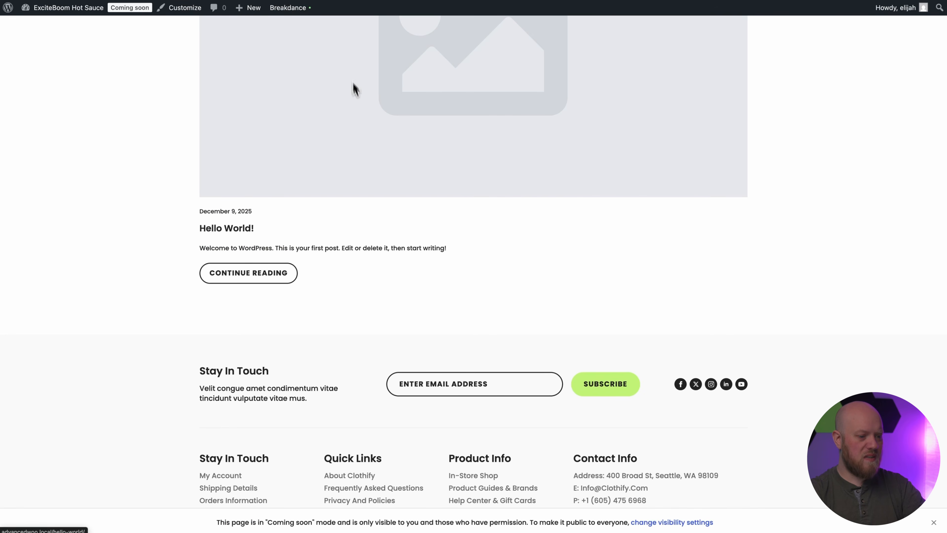
Step: Leave the front end for Breakdance's header templates in the WordPress admin and trash the Header Home template
scroll(358, 109, "down", 8)
scroll(358, 110, "up", 10)
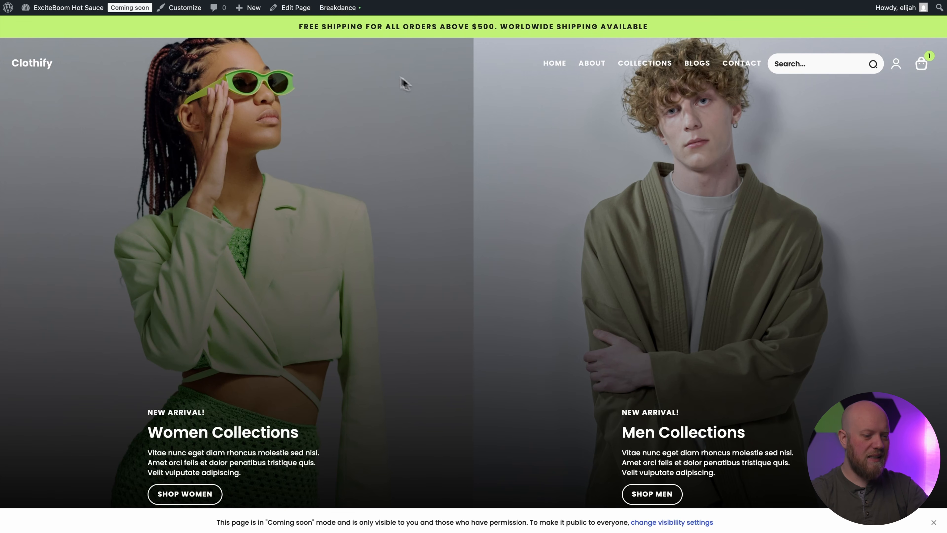
mouse_move(341, 15)
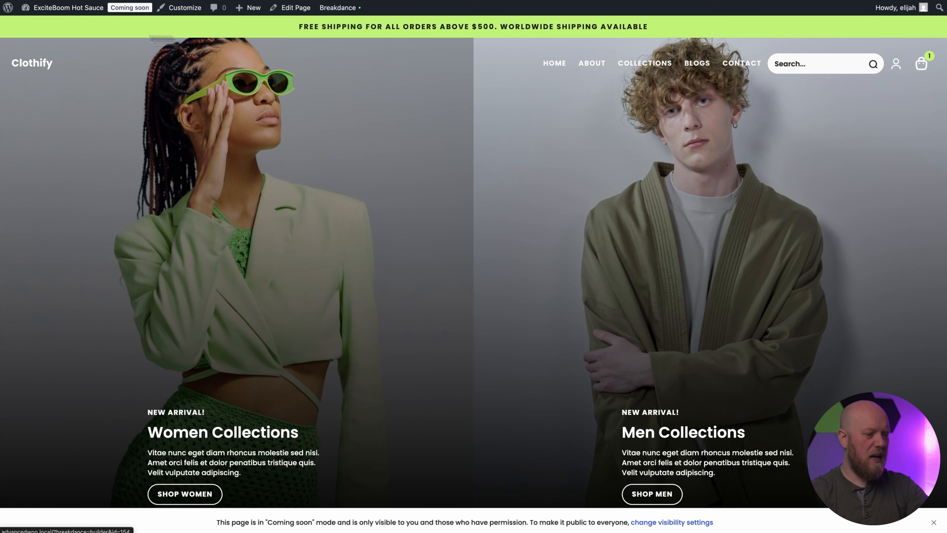
mouse_move(61, 11)
left_click(52, 29)
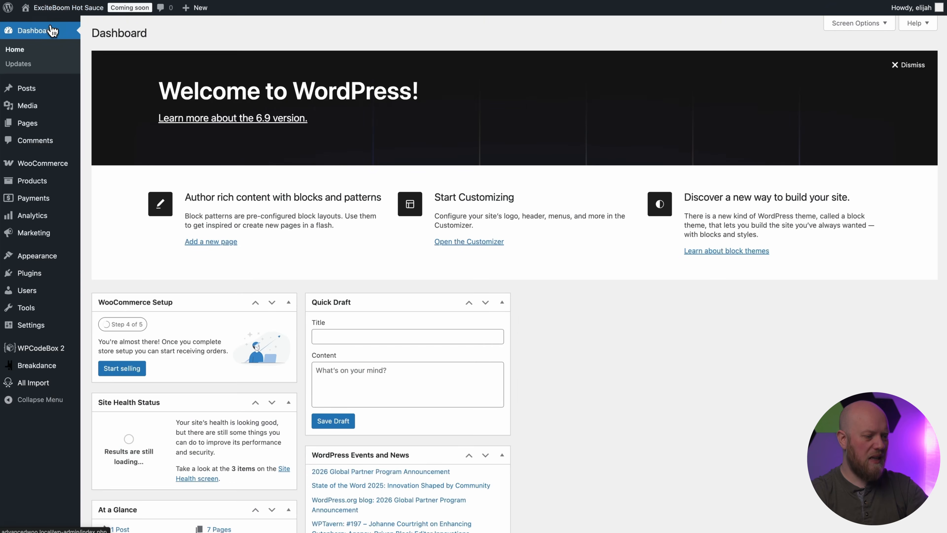
mouse_move(49, 371)
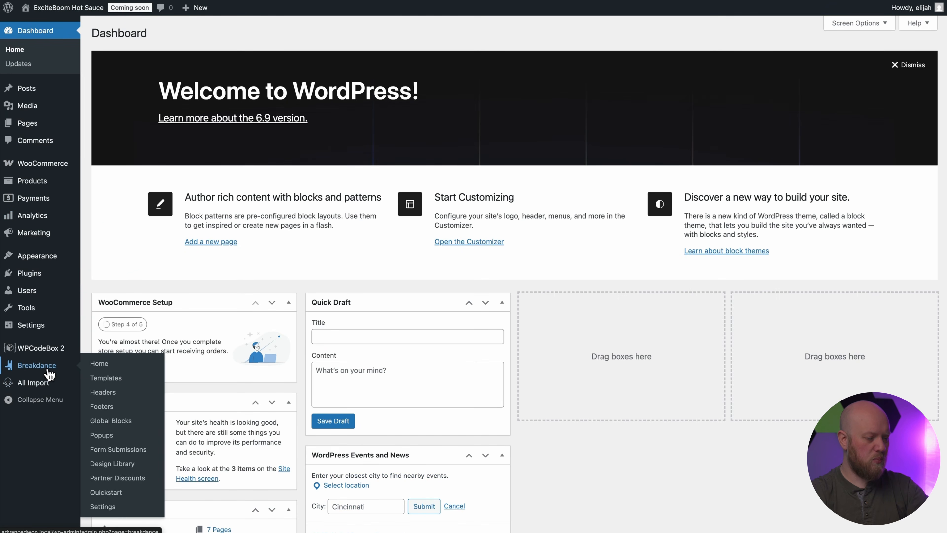
left_click(98, 392)
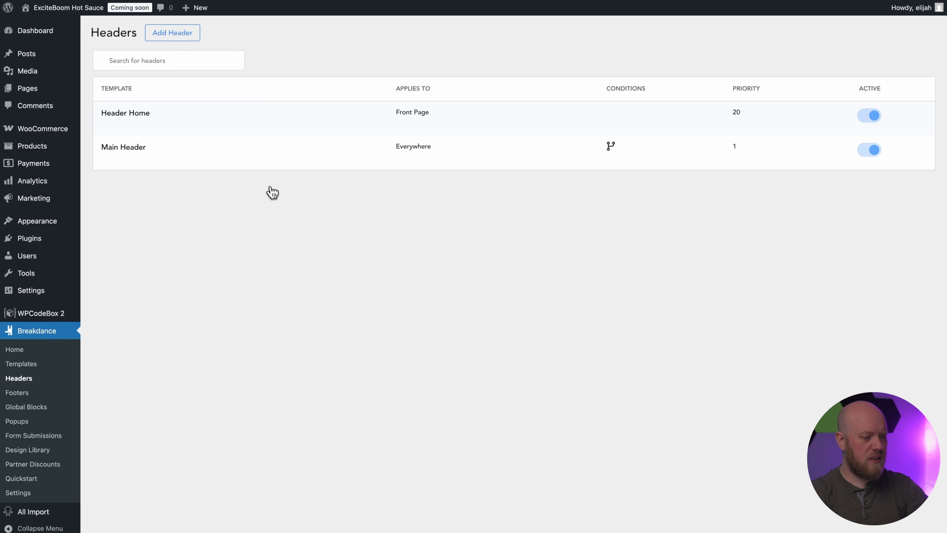
mouse_move(222, 126)
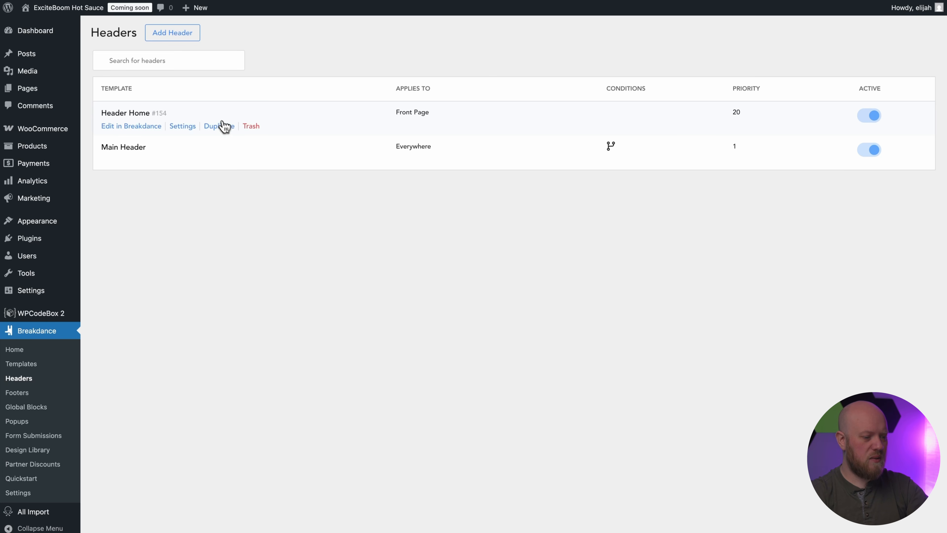
left_click(256, 127)
left_click(548, 30)
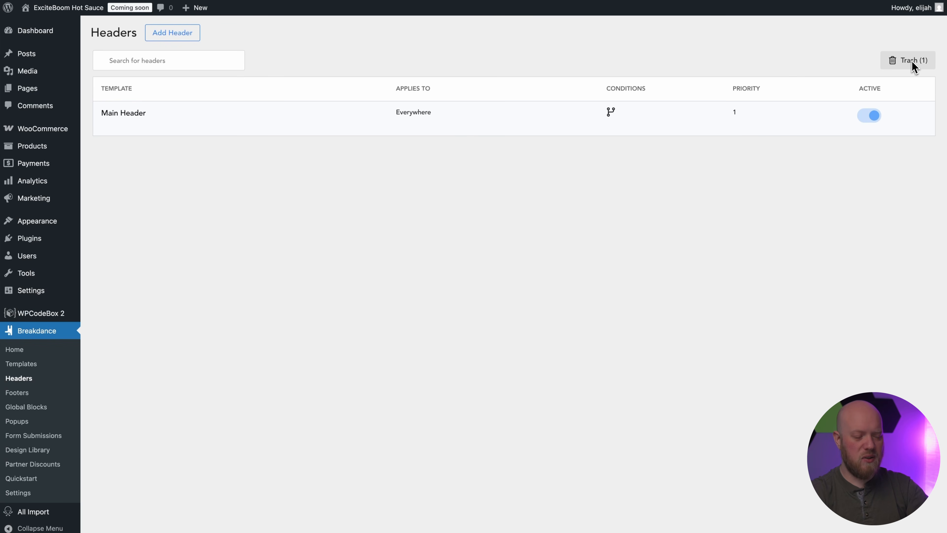
Step: Remove the condition that excludes the Home page from the Main Header template and save its settings
mouse_move(211, 121)
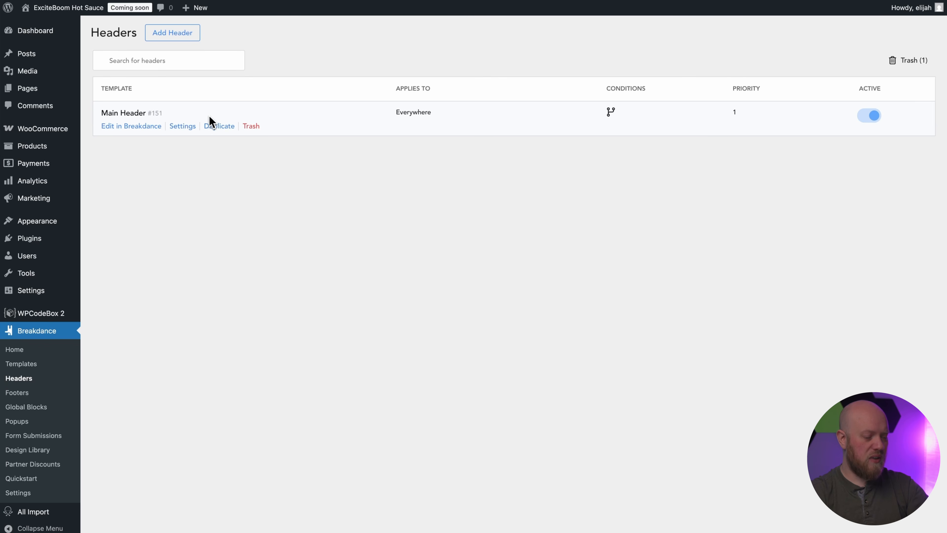
left_click(183, 127)
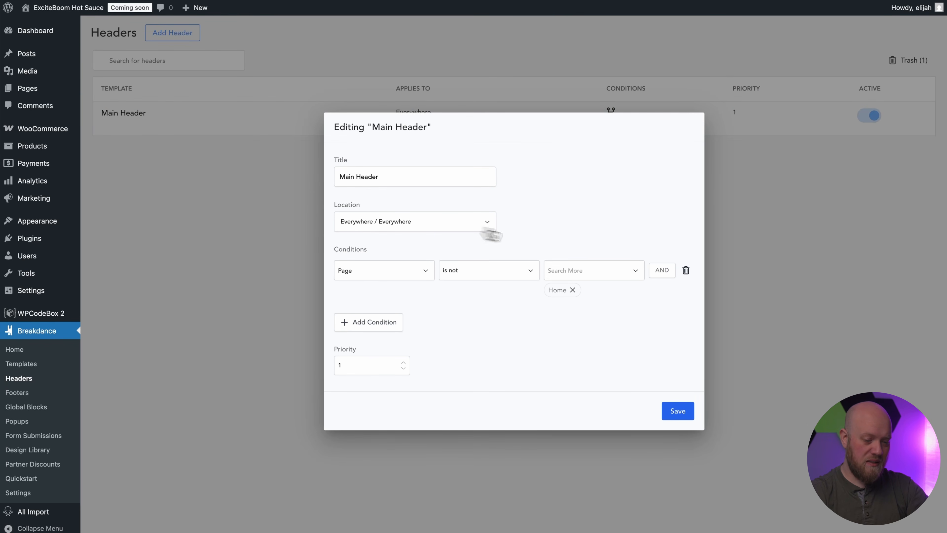
left_click(686, 271)
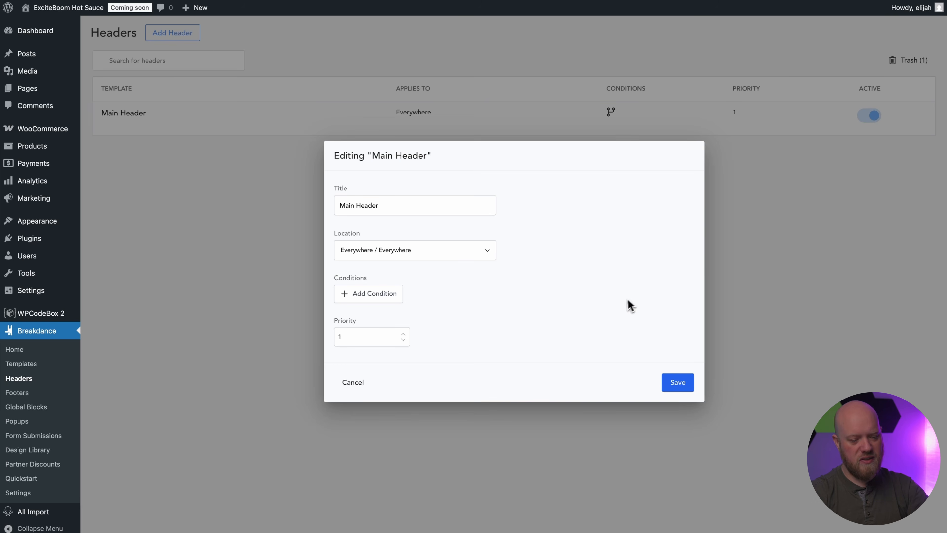
left_click(680, 384)
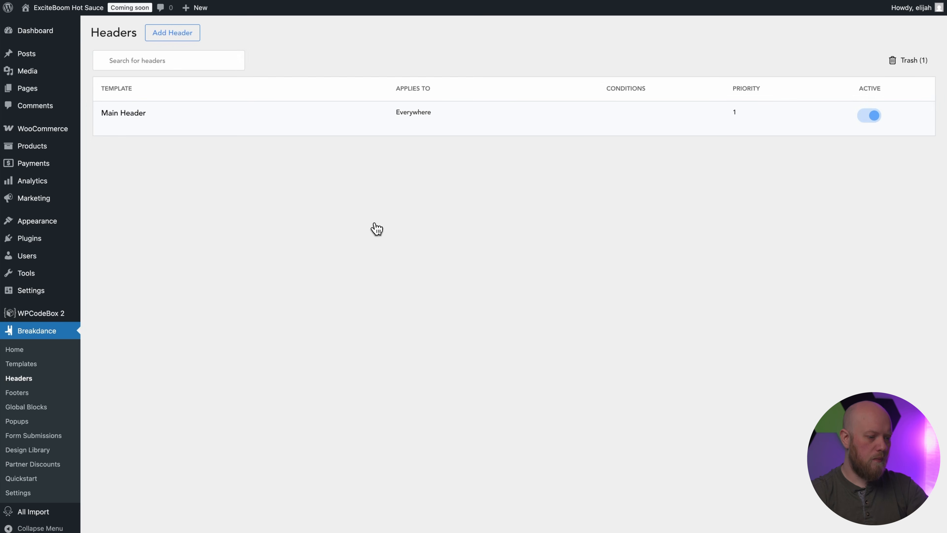
Step: Open Main Header in the Breakdance builder and bring up the color palette from the global settings
left_click(131, 129)
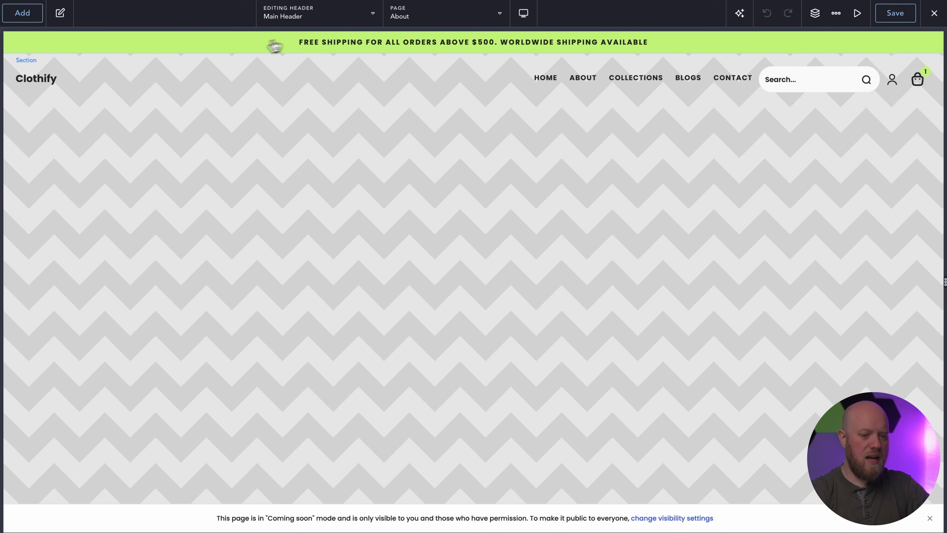
left_click(836, 14)
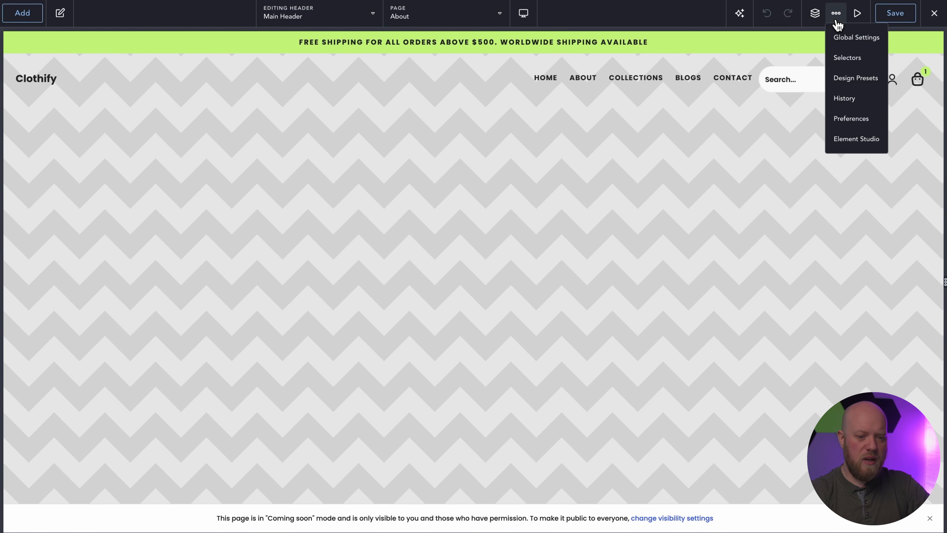
left_click(850, 37)
left_click(850, 71)
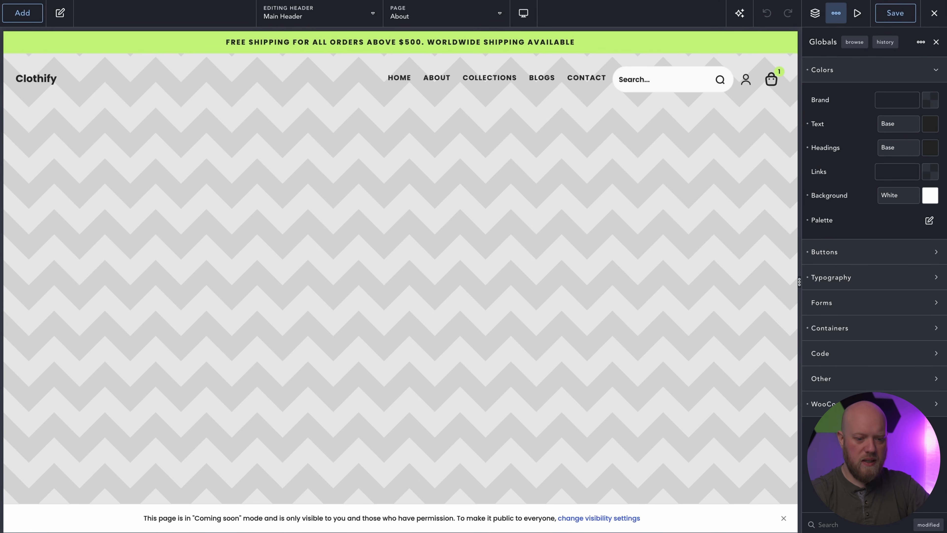
left_click(929, 220)
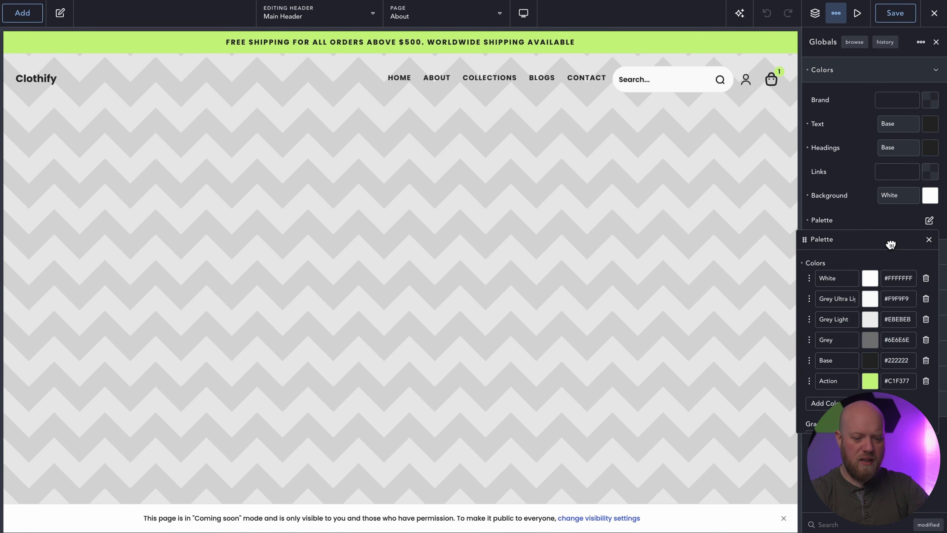
left_click_drag(895, 246, 617, 153)
Step: Set the White, Grey Ultra Light and Grey Light palette colors to #FFF7ED
triple_click(623, 186)
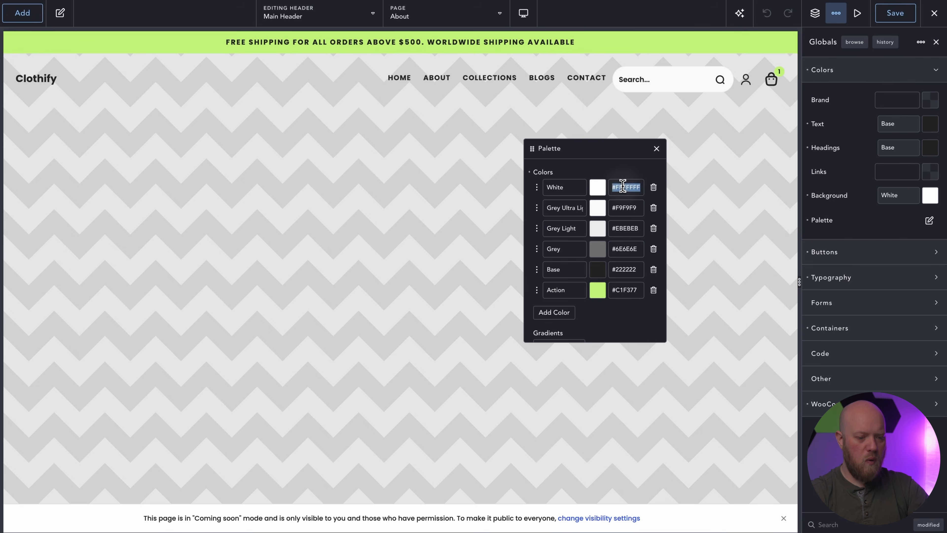
type("#FFF7ED")
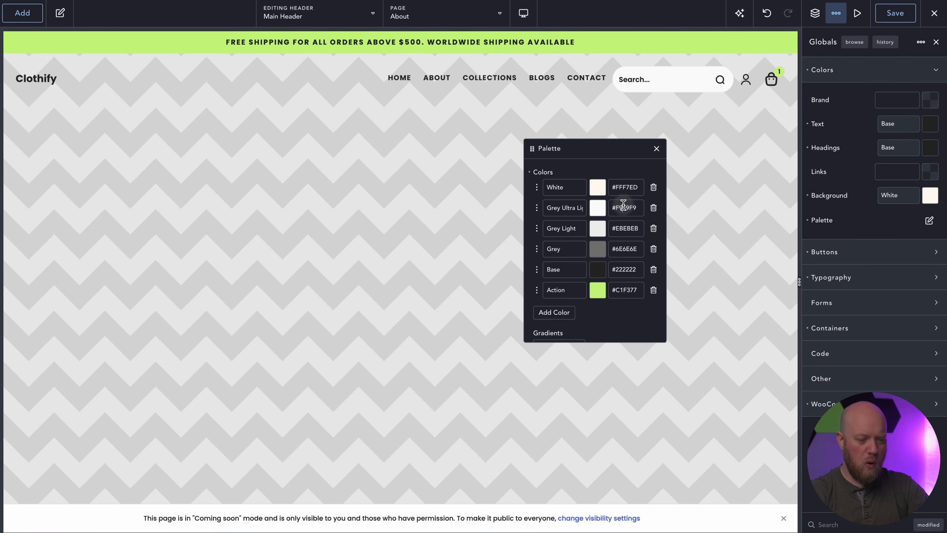
triple_click(624, 207)
type("#FFF7ED")
triple_click(624, 228)
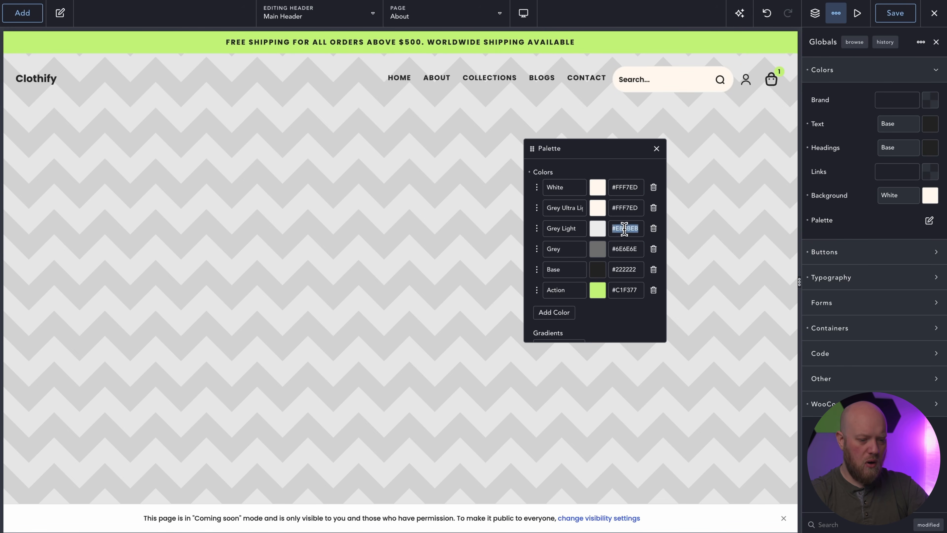
type("#FFF7ED")
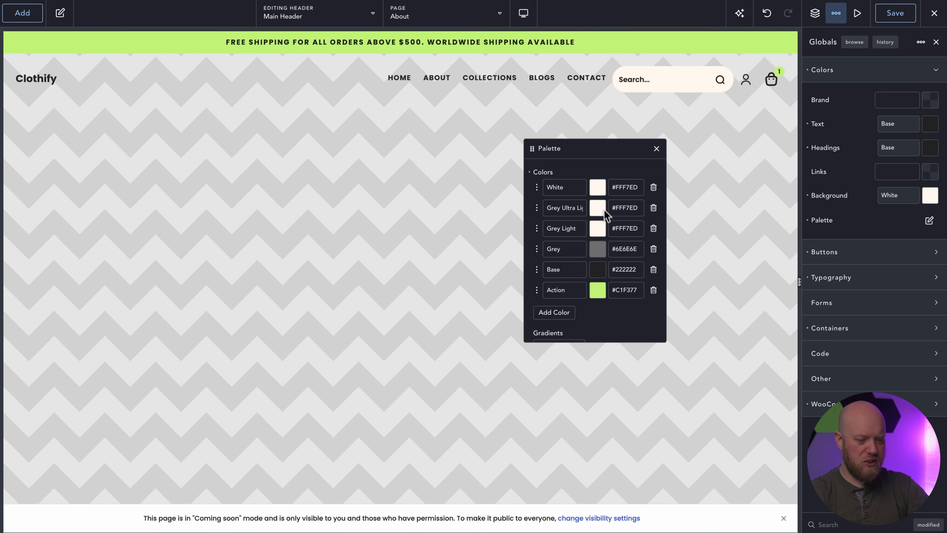
Step: Set the Action palette color to #EF4444 and the Base color to pure black (#000000)
triple_click(629, 287)
type("#EF4444")
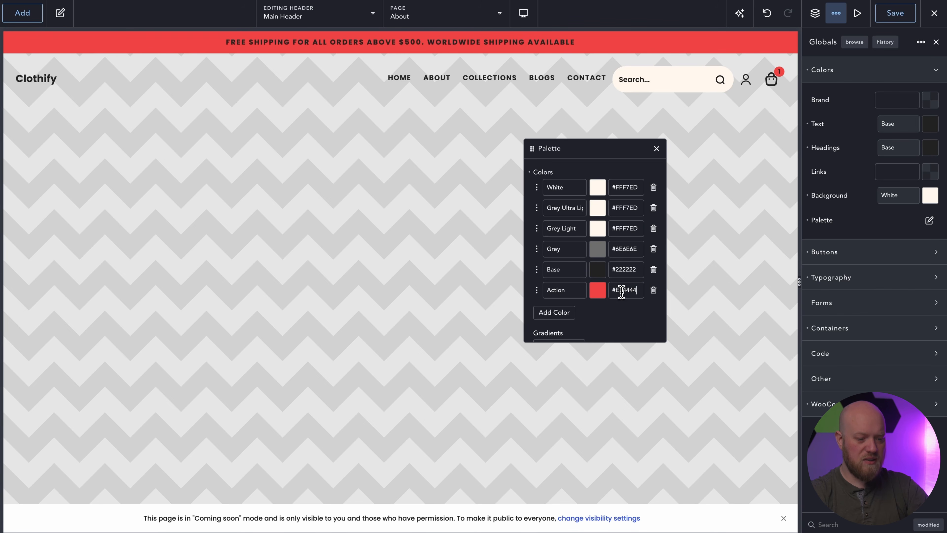
left_click(598, 271)
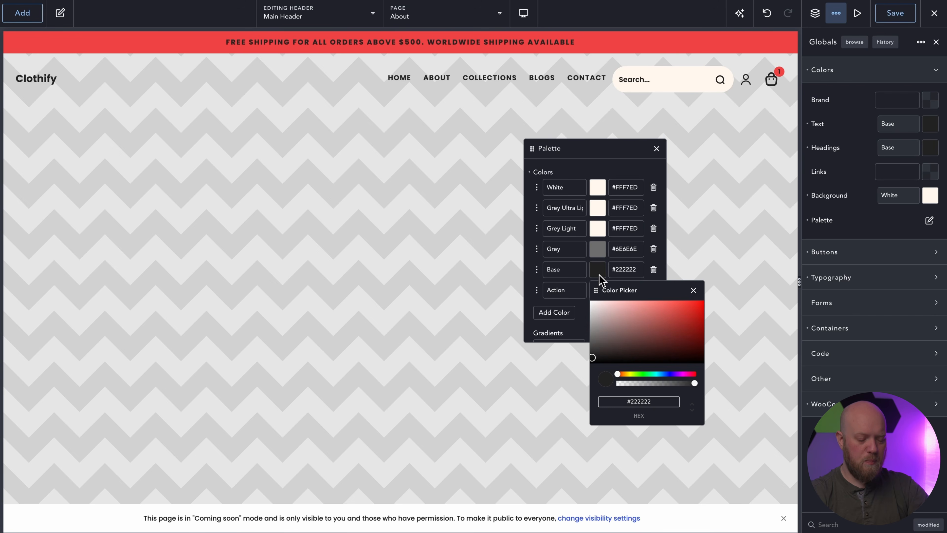
left_click_drag(594, 357, 591, 376)
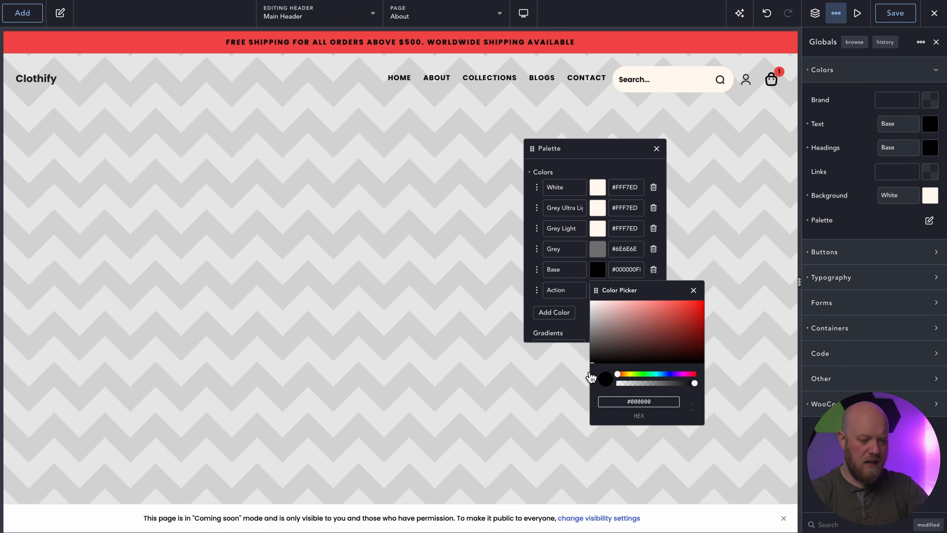
left_click(692, 290)
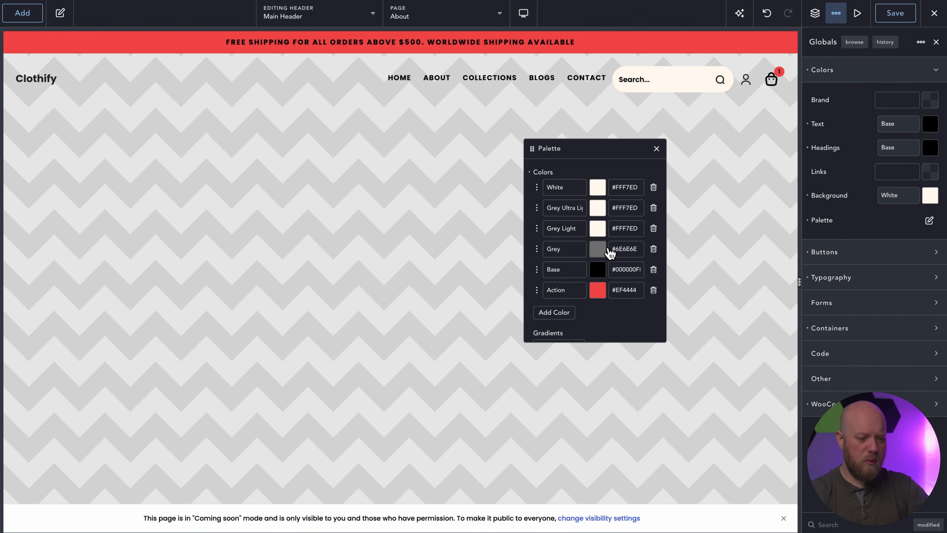
Step: Set the global Links color to #9A3412 and assign the Action palette color as the Brand color
left_click(892, 170)
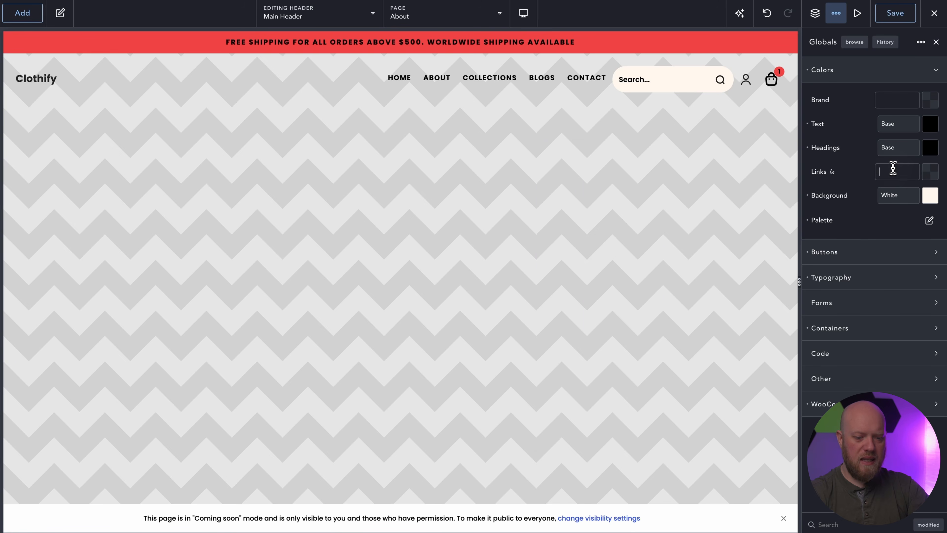
type("#9A3412")
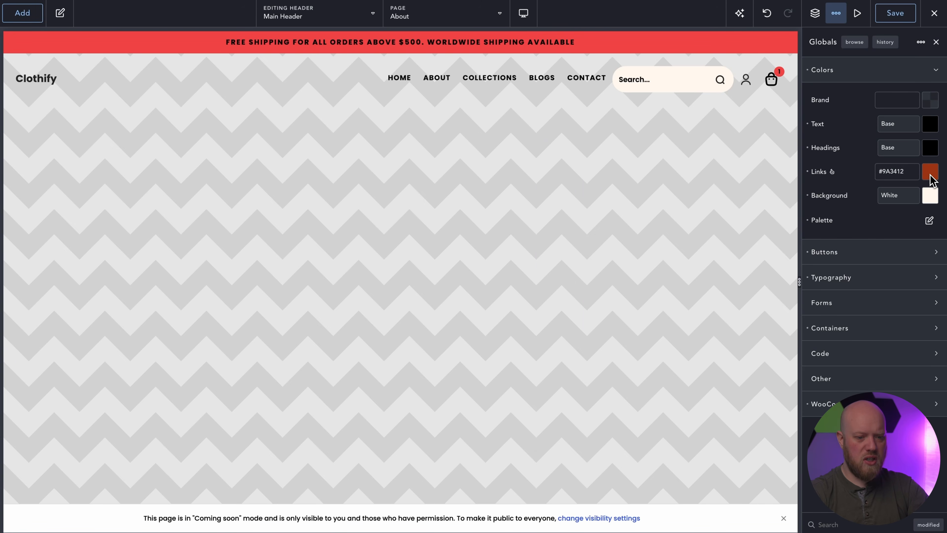
left_click(932, 101)
left_click(912, 265)
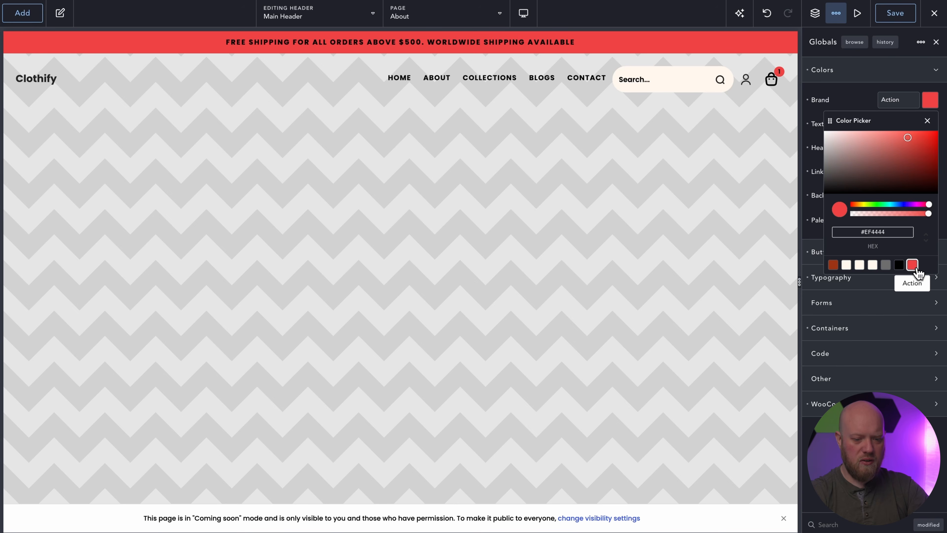
left_click(879, 69)
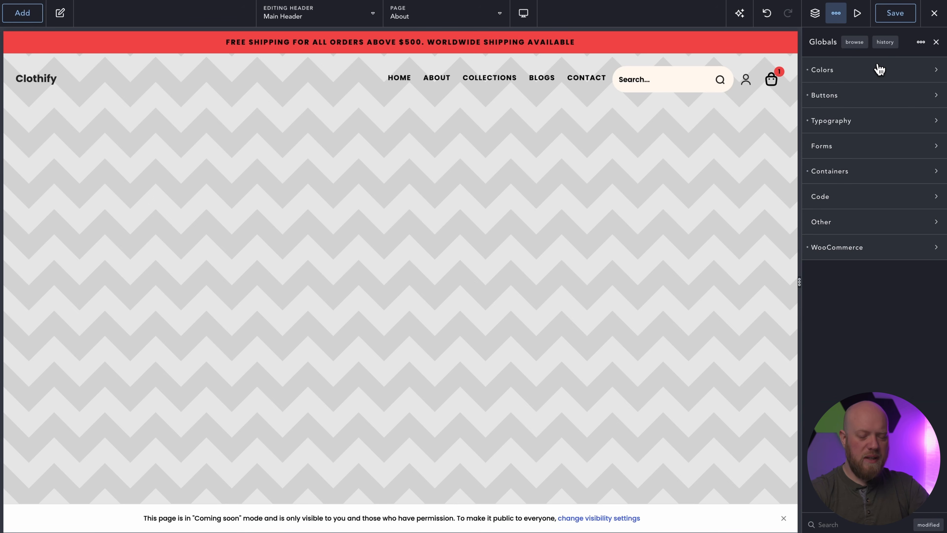
Step: Save the Main Header and global color changes, and exit the builder to the front end
left_click(887, 20)
left_click(935, 18)
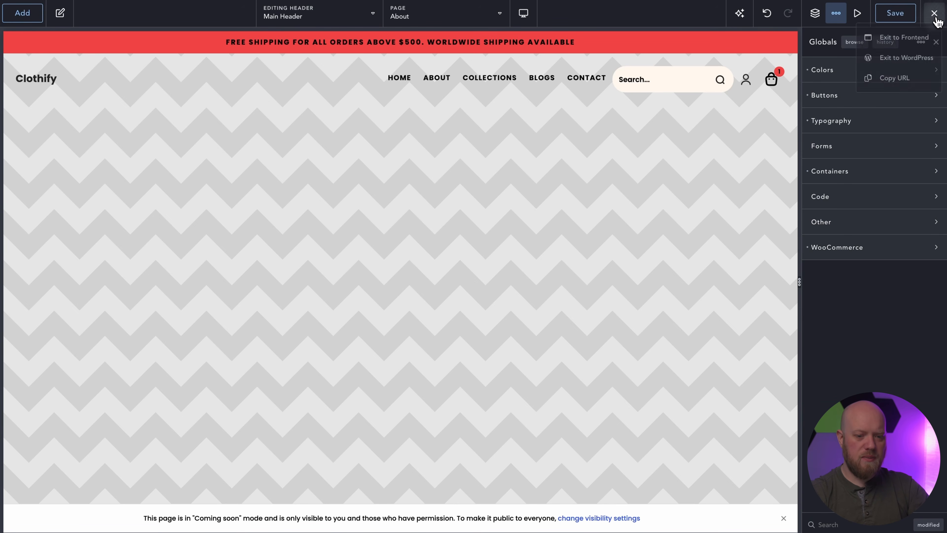
right_click(909, 37)
key("Escape")
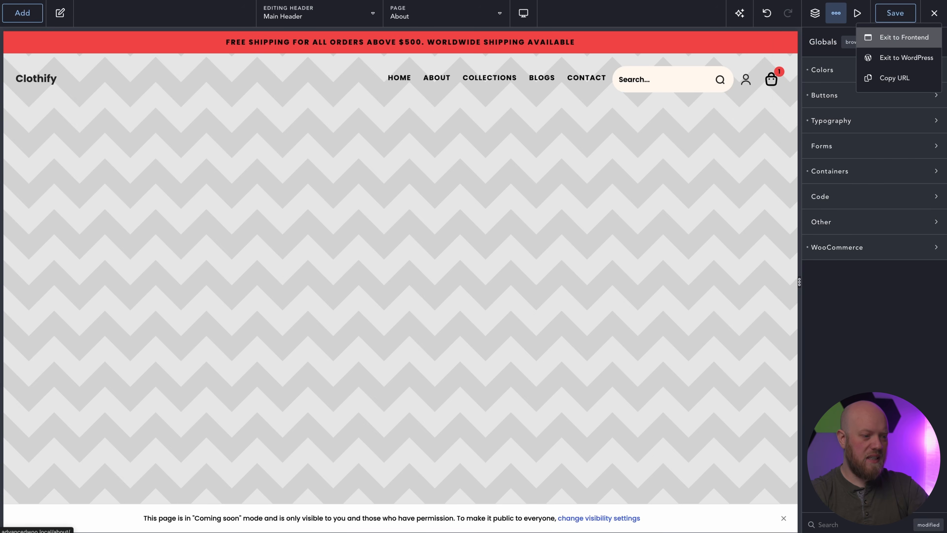
left_click(904, 36)
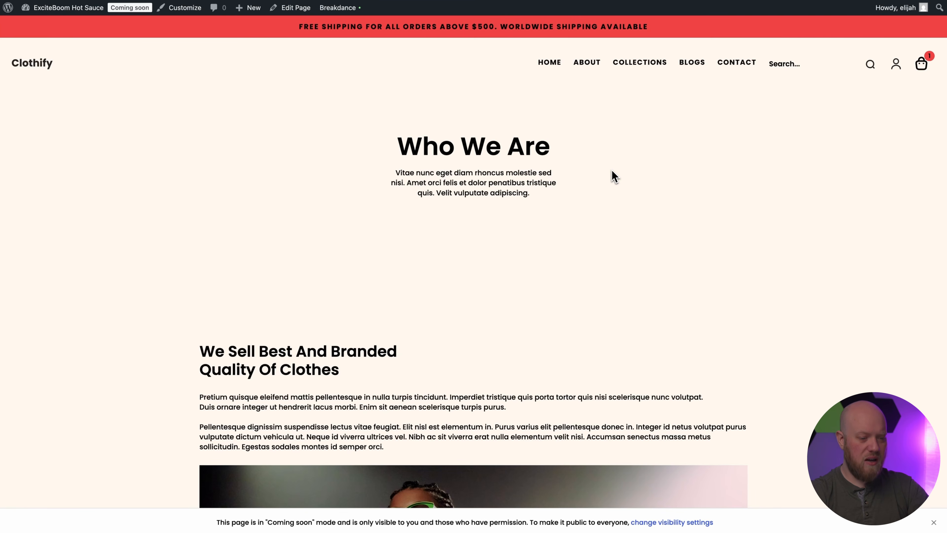
Step: Open the site's Home page and examine the new color scheme down to the footer
left_click(549, 62)
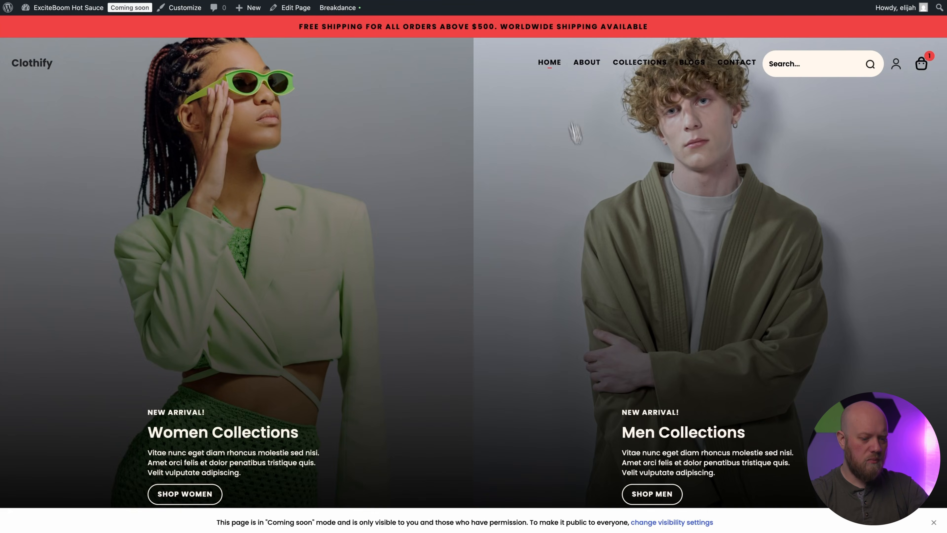
scroll(582, 239, "down", 20)
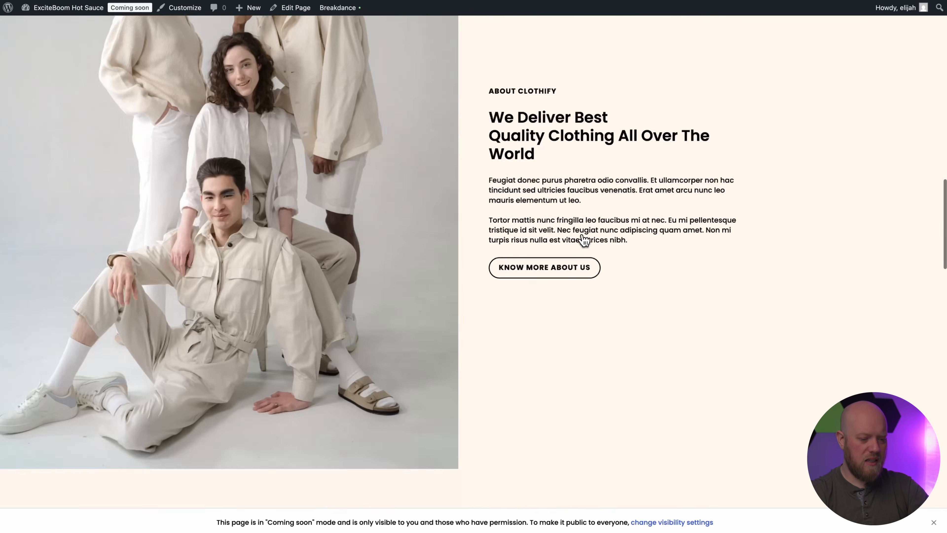
scroll(584, 240, "down", 20)
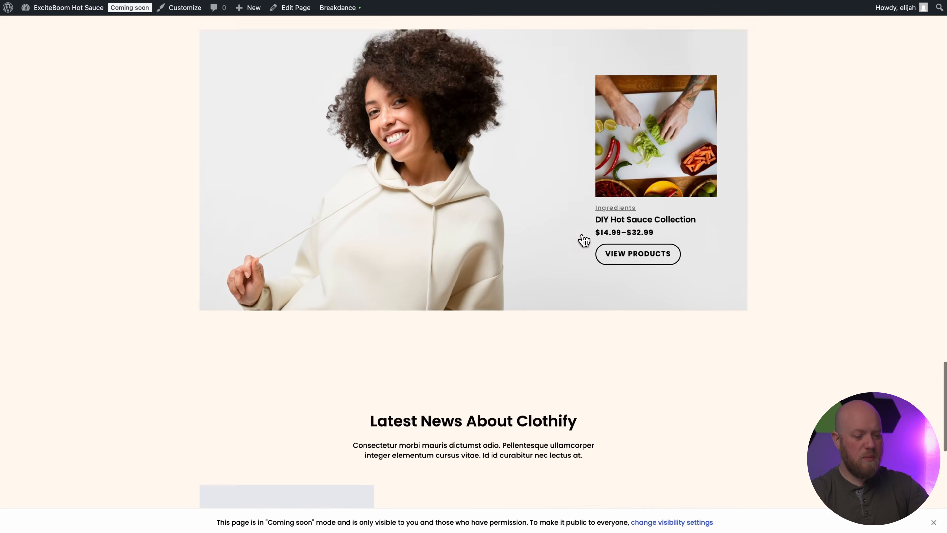
scroll(583, 240, "down", 15)
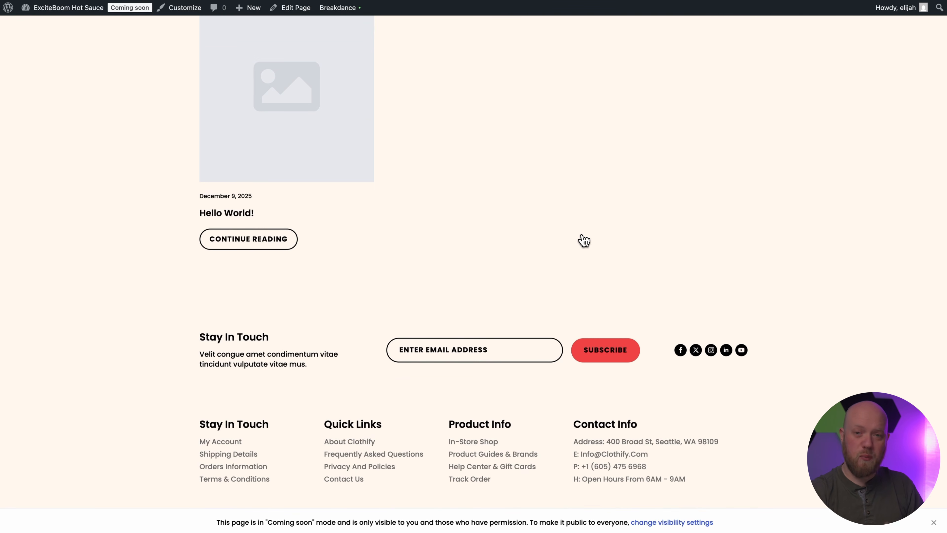
scroll(583, 240, "up", 20)
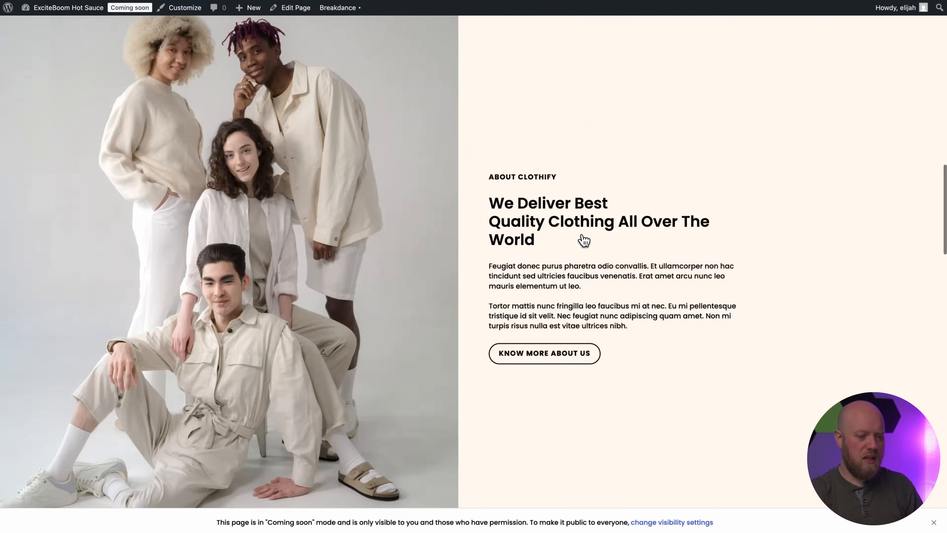
Step: Back in the Main Header editor, set the announcement bar section's background to the dark rust palette color
scroll(583, 240, "up", 5)
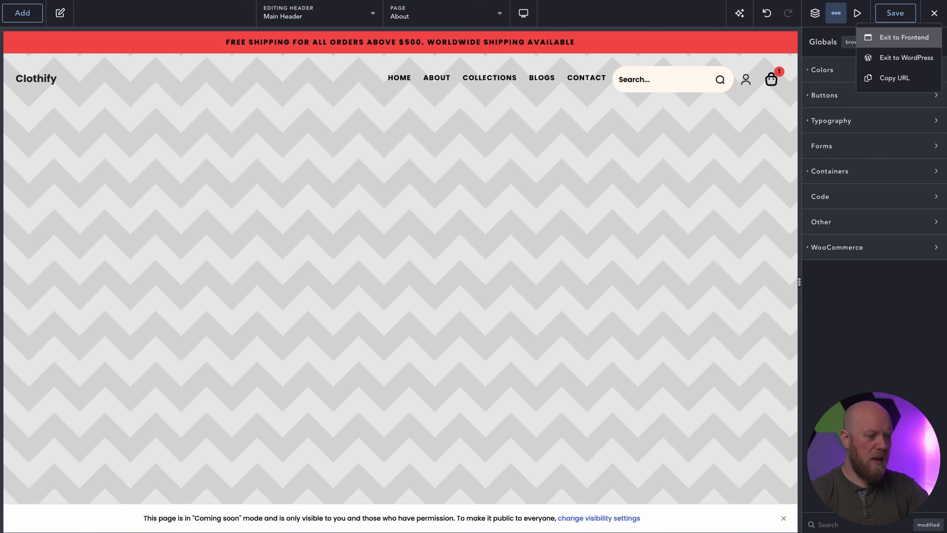
left_click(205, 41)
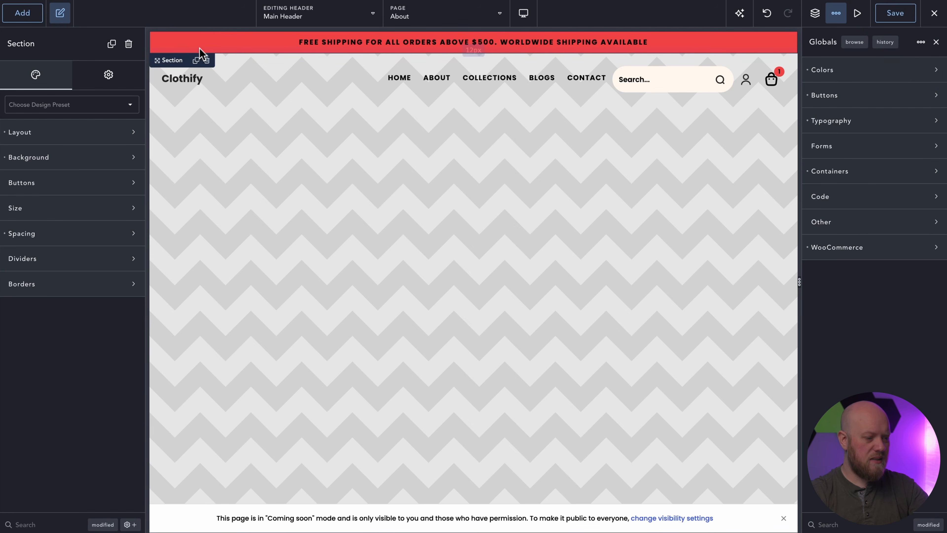
left_click(69, 157)
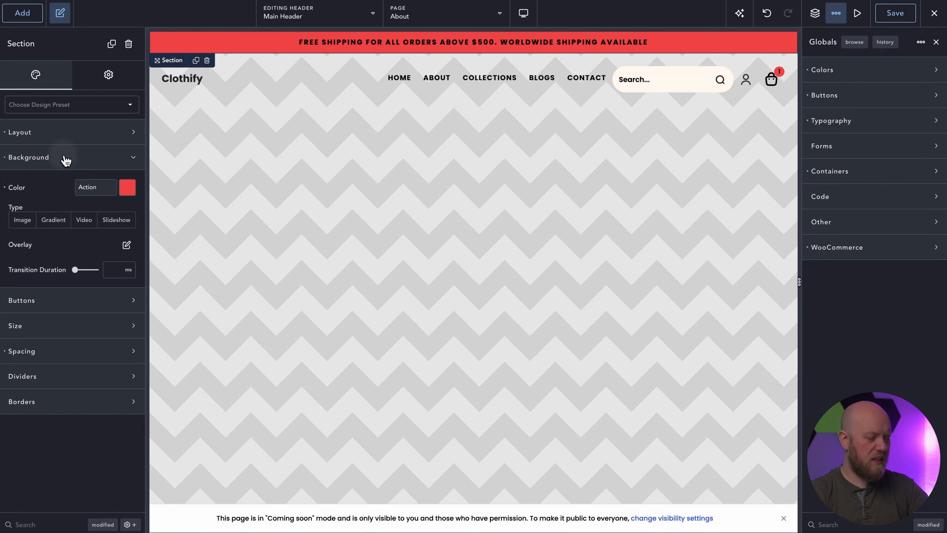
left_click(127, 188)
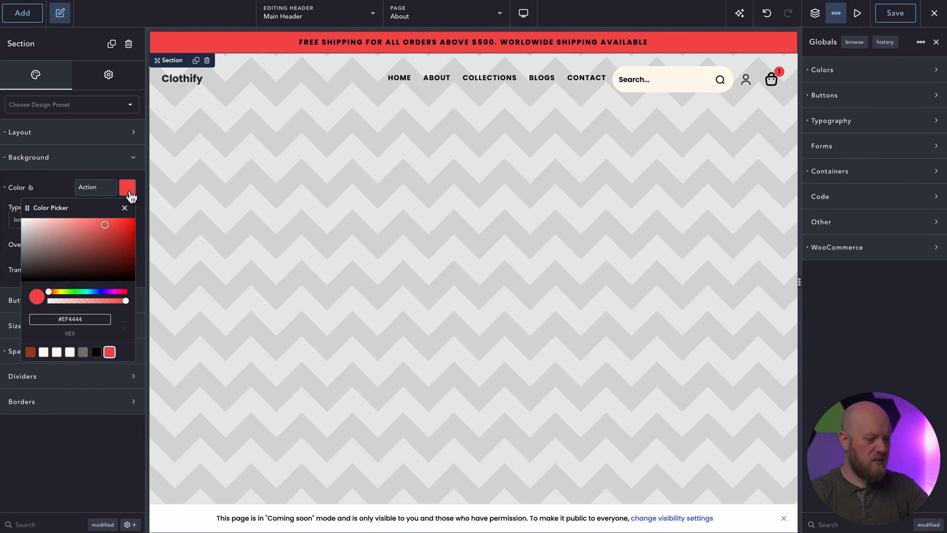
left_click(30, 351)
key("Escape")
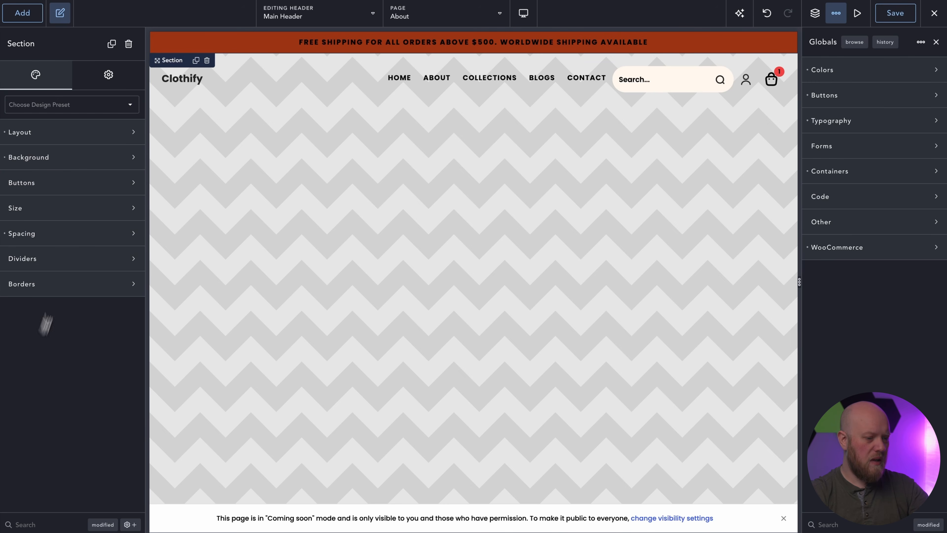
Step: Set the announcement bar text's typography color to the White palette color
left_click(461, 46)
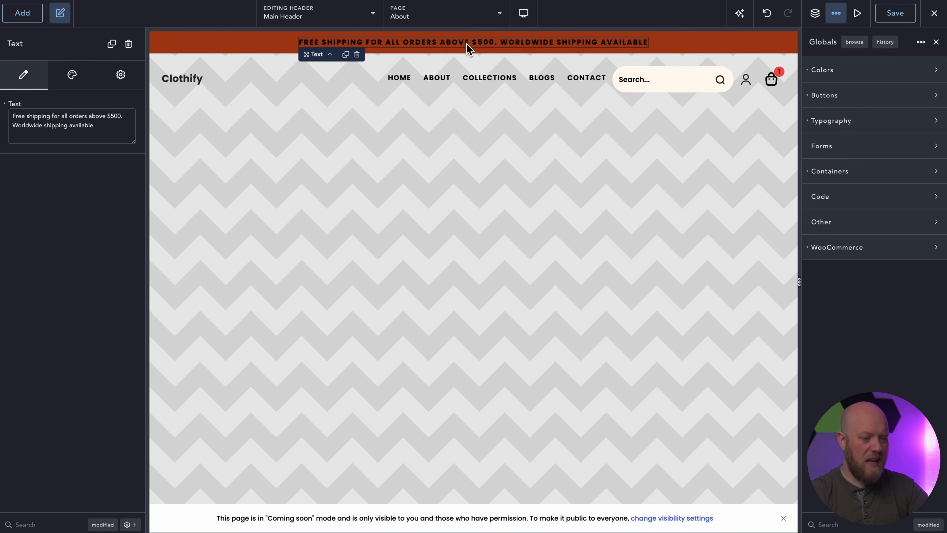
left_click(67, 83)
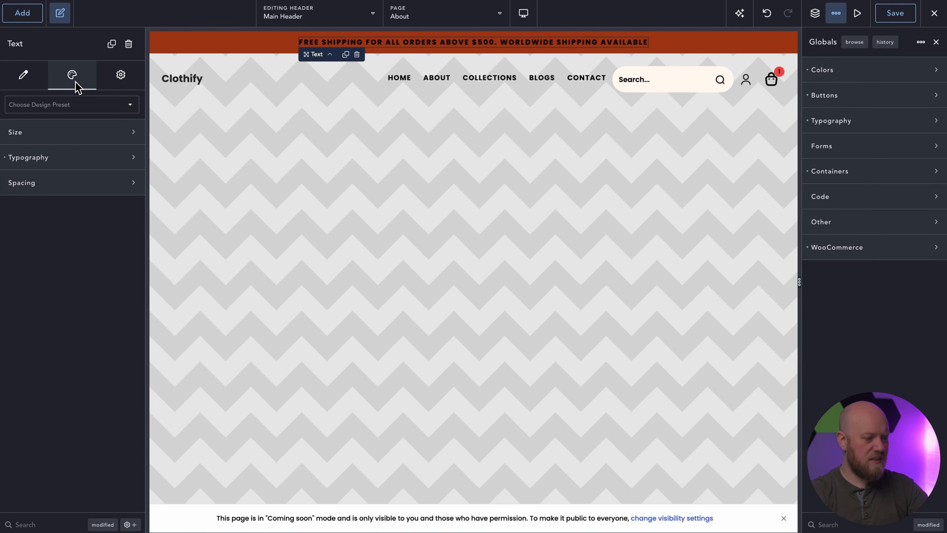
left_click(96, 156)
left_click(126, 188)
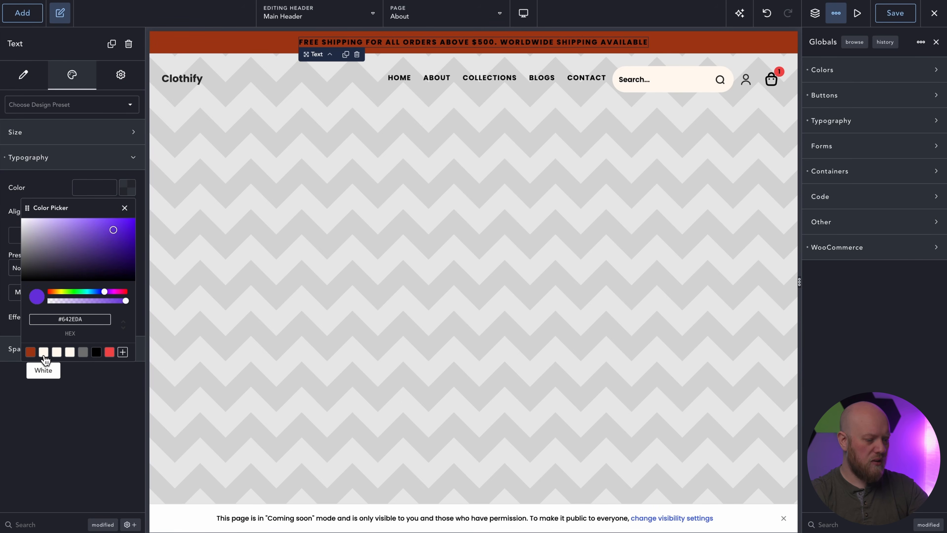
left_click(44, 352)
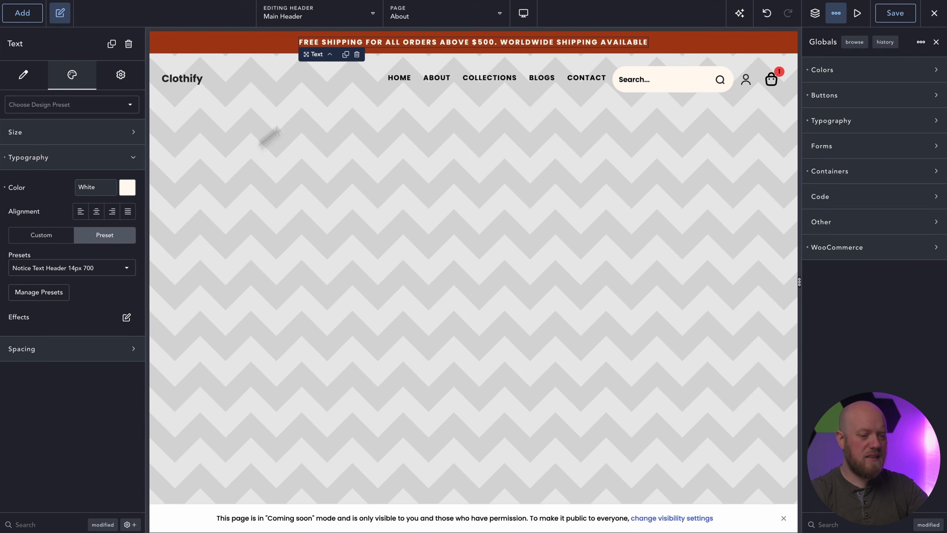
Step: Change the free-shipping threshold in the announcement text to $100
triple_click(479, 41)
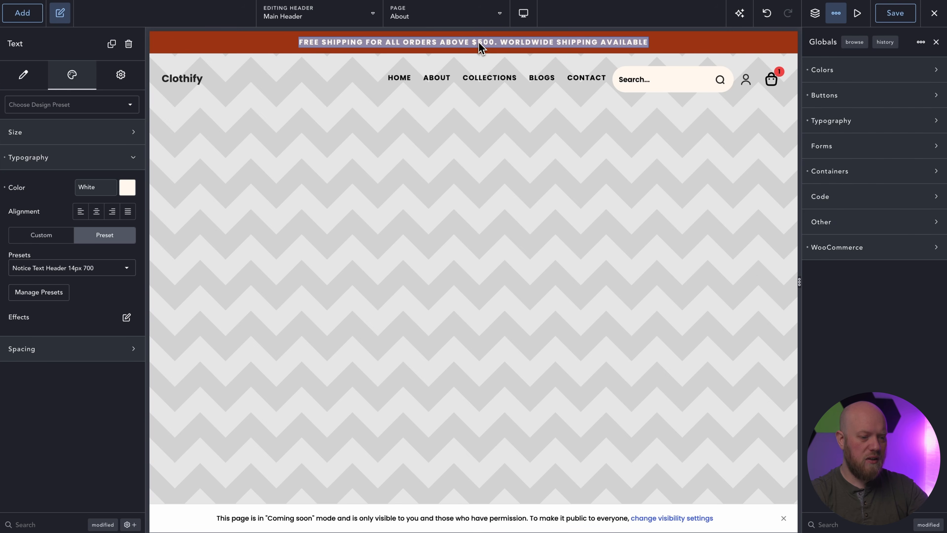
left_click(25, 75)
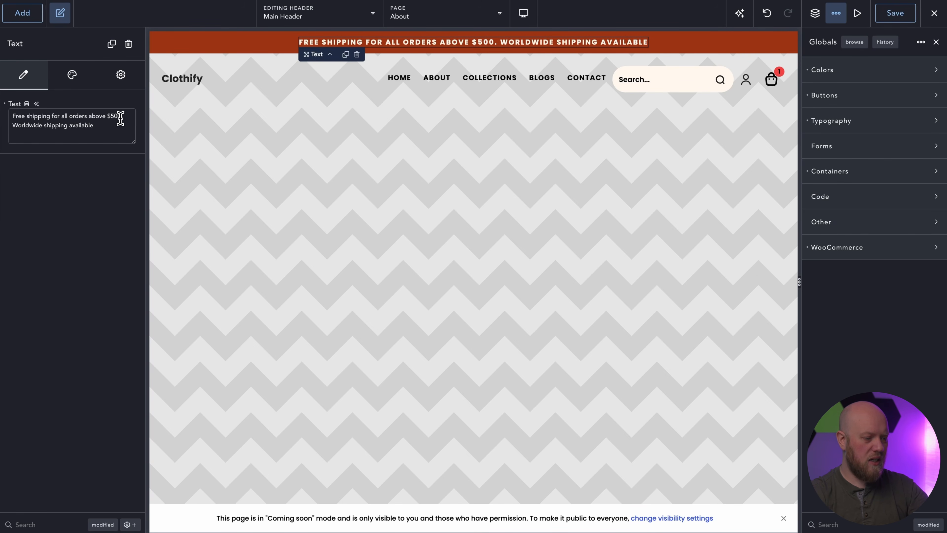
key("BackSpace")
key("BackSpace")
key("BackSpace")
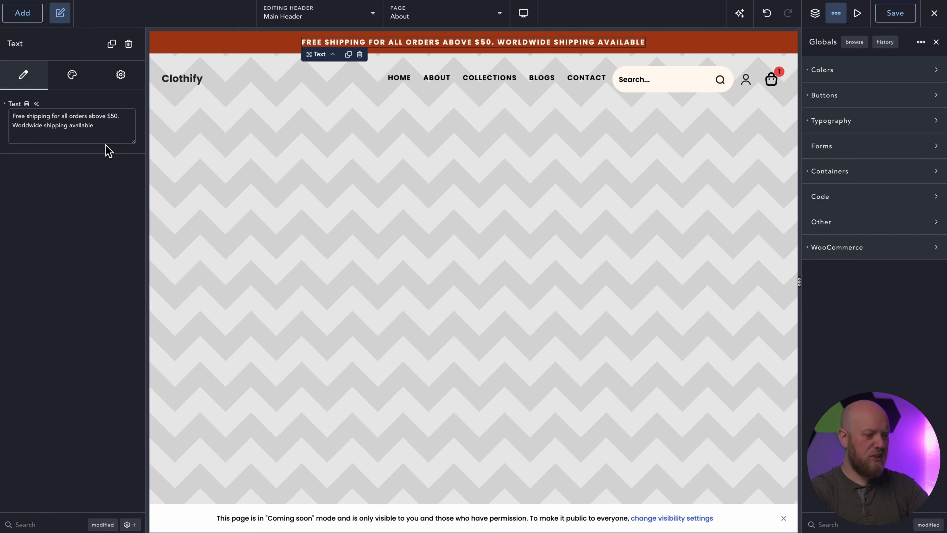
type("100")
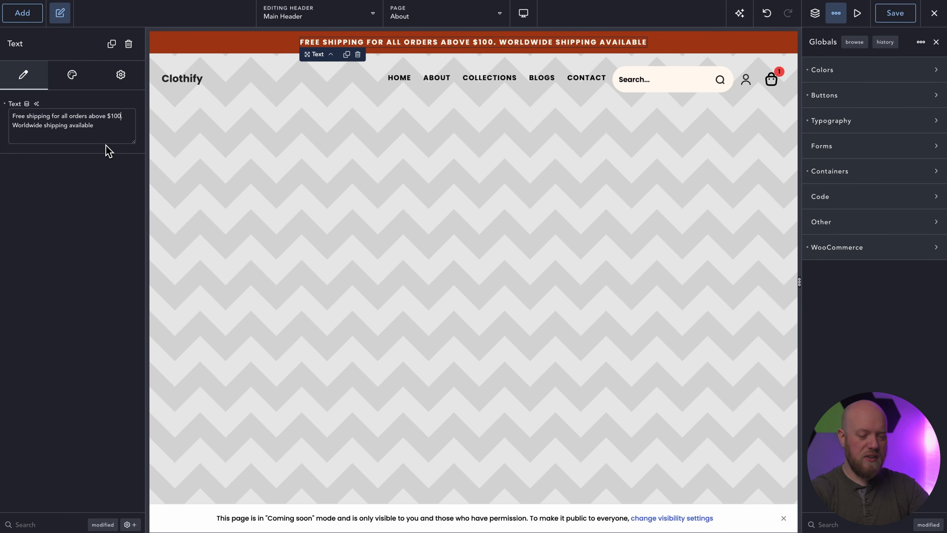
Step: Disable the Header Builder's overlay and set its background to the Action palette color
left_click(299, 91)
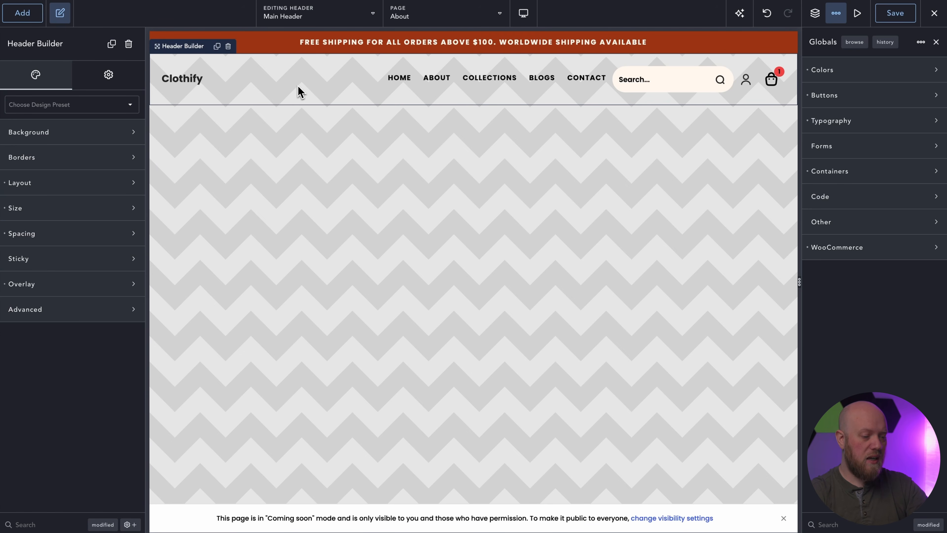
left_click(91, 285)
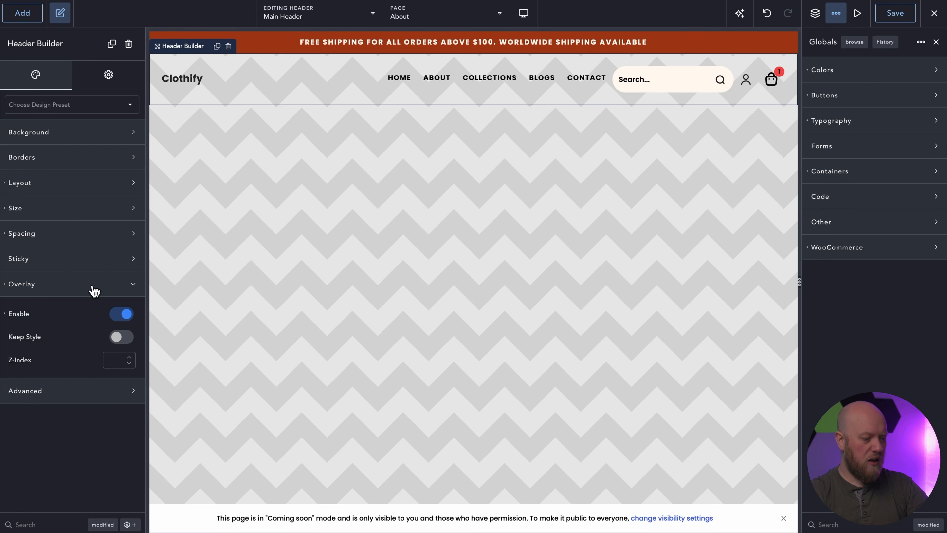
left_click(125, 314)
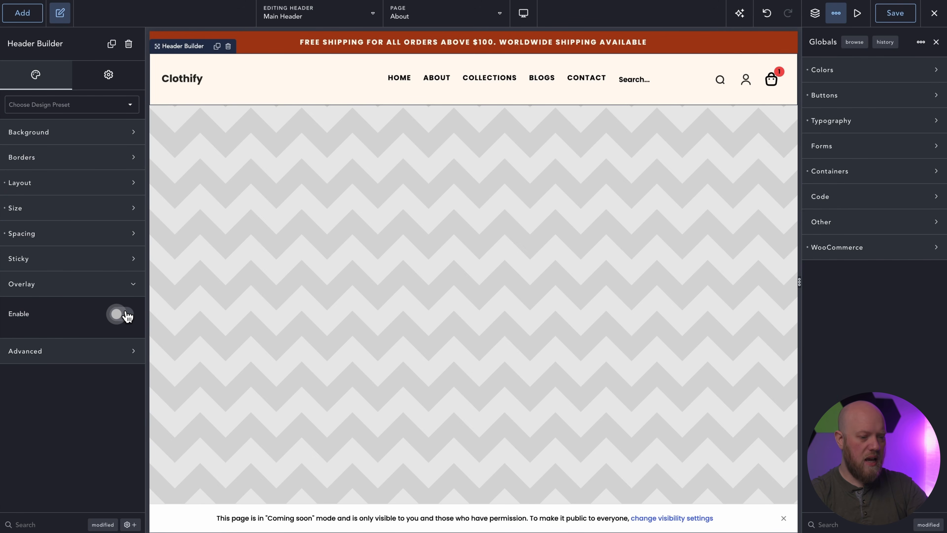
left_click(114, 290)
left_click(98, 135)
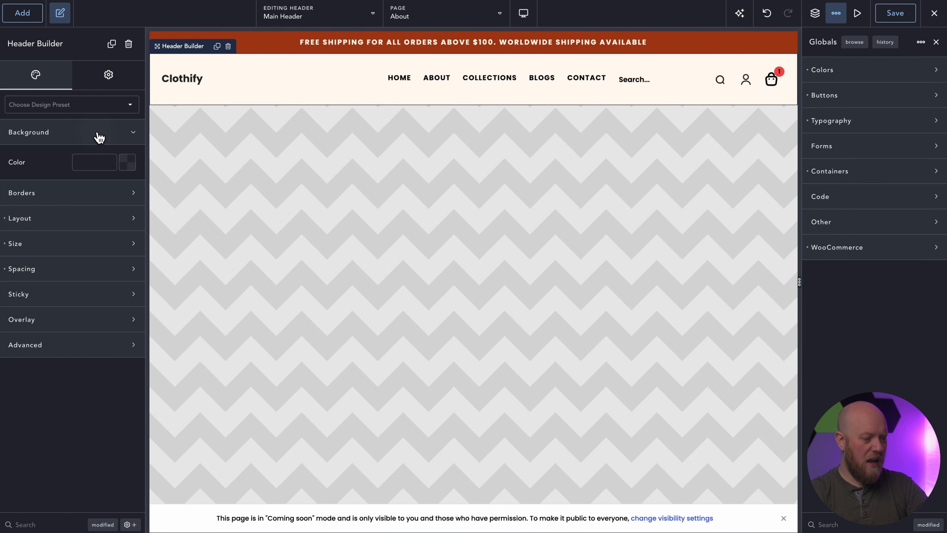
left_click(126, 168)
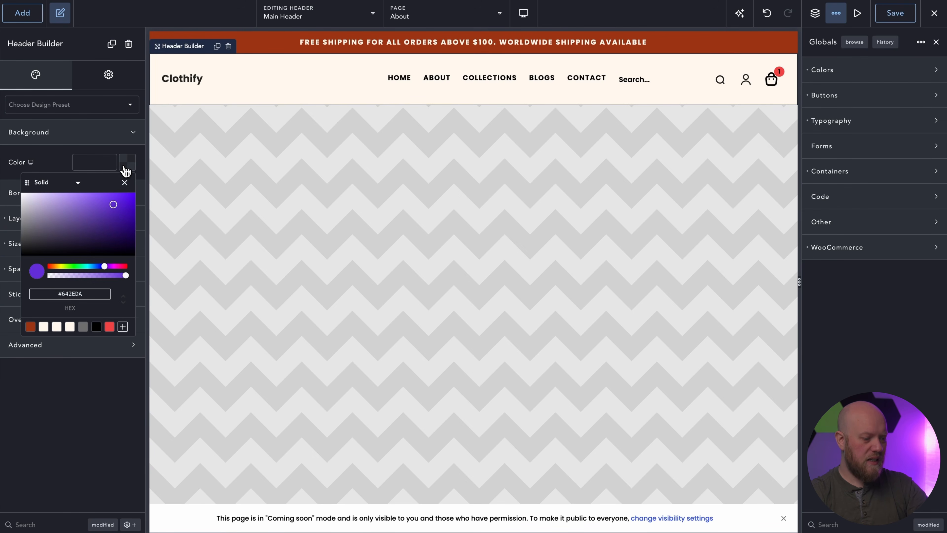
left_click(109, 327)
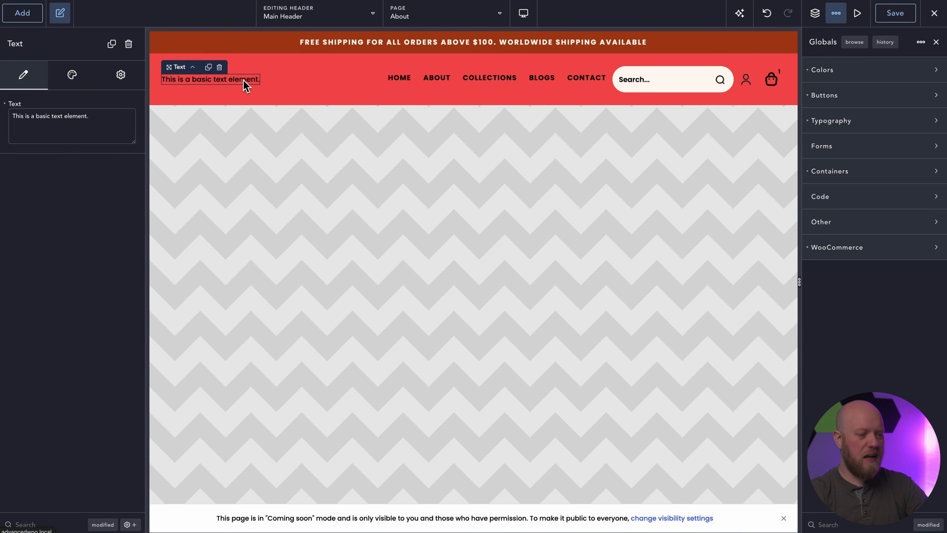
Step: Set the BOOM part of the EXCITEBOOM text logo to the White palette color
left_click(44, 353)
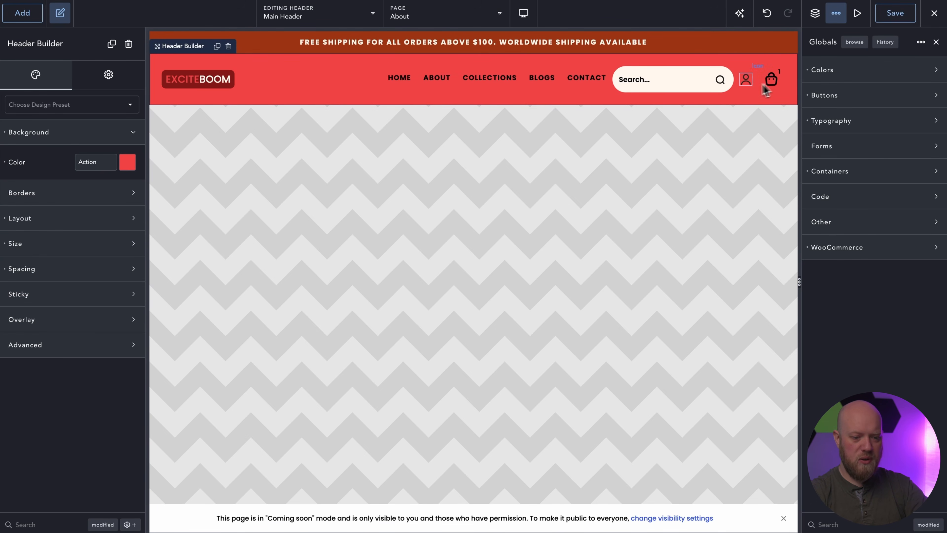
Step: Delete the account icon and the Blogs menu link from the header
left_click(745, 85)
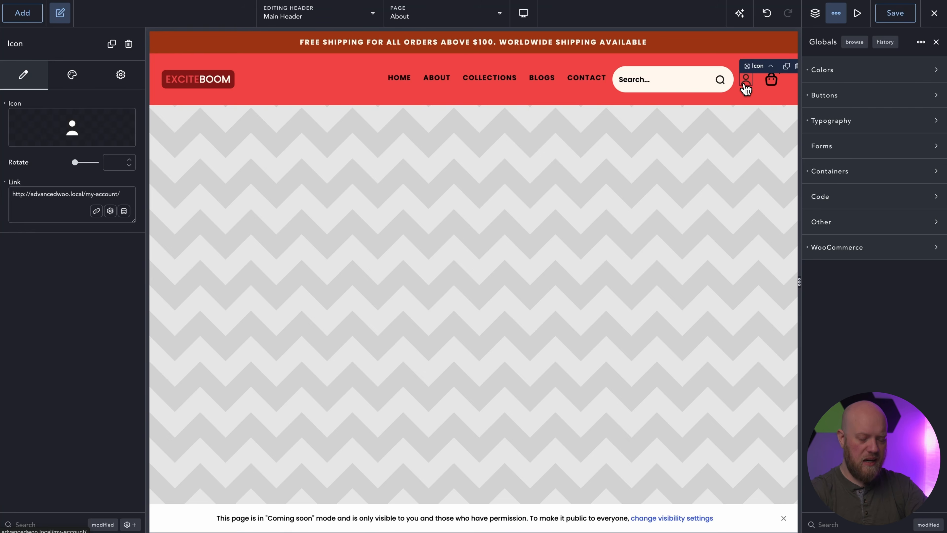
key("Delete")
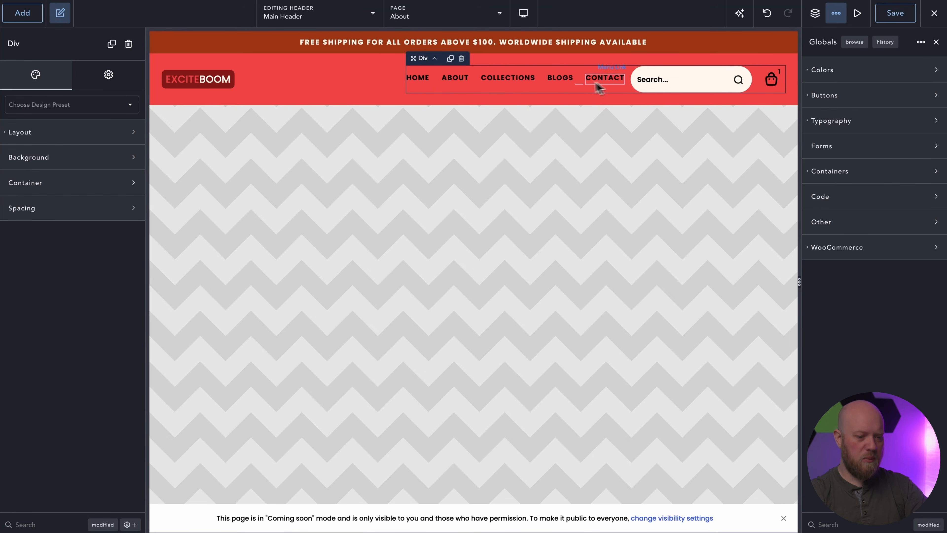
left_click(573, 81)
left_click(567, 83)
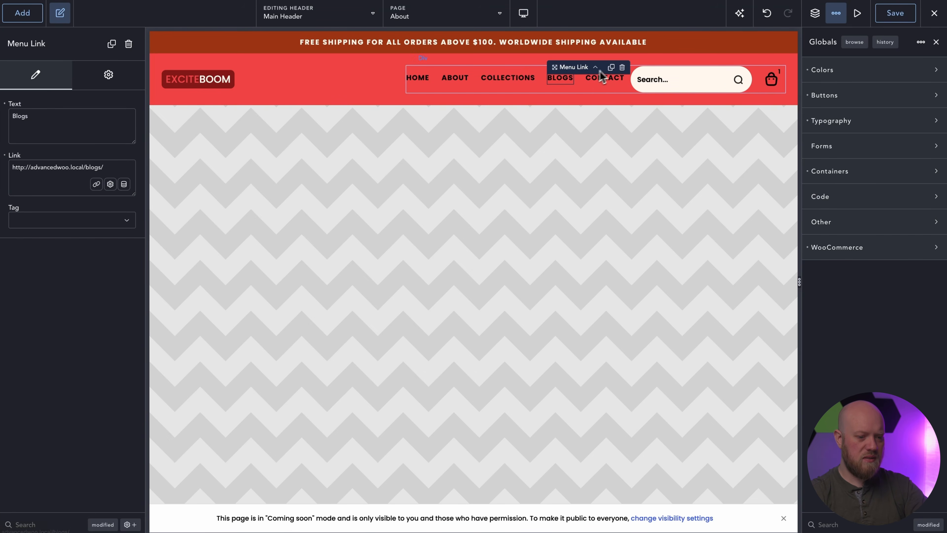
left_click(622, 67)
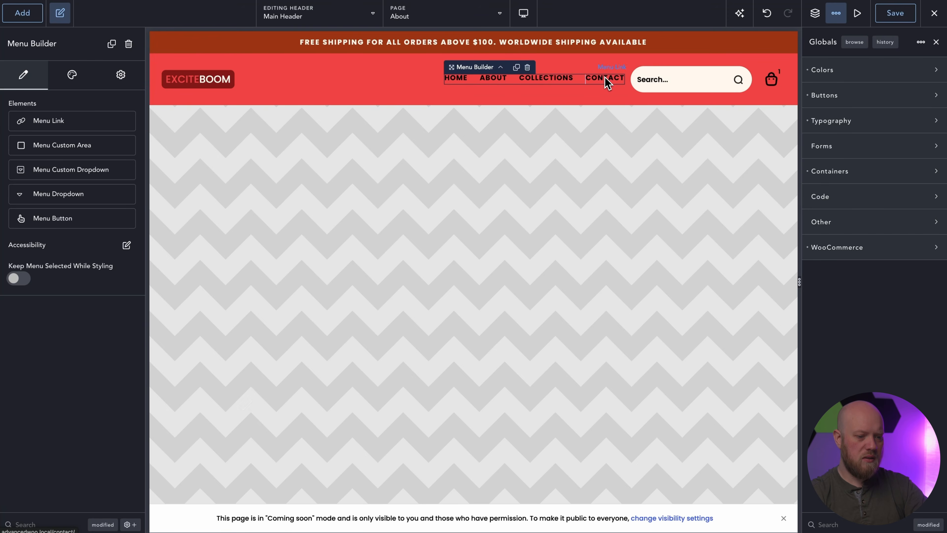
Step: Rename the Collections menu link to Shop and check the link targets of the About, Home and Contact items
left_click(561, 82)
type("Shop")
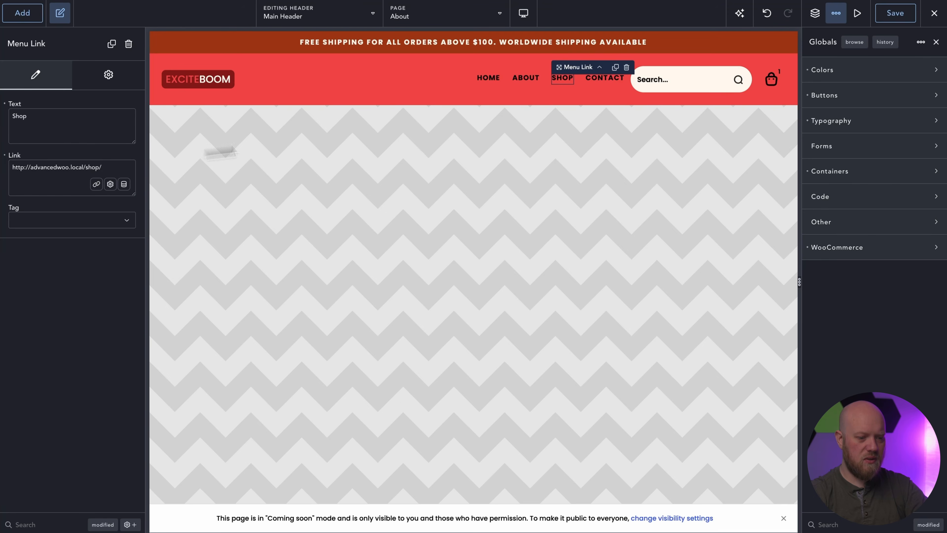
left_click(532, 82)
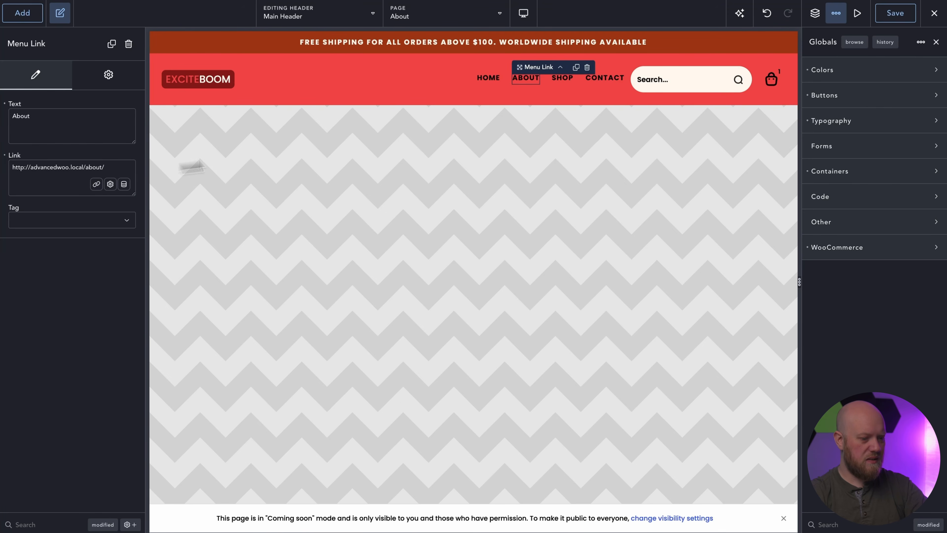
left_click(488, 78)
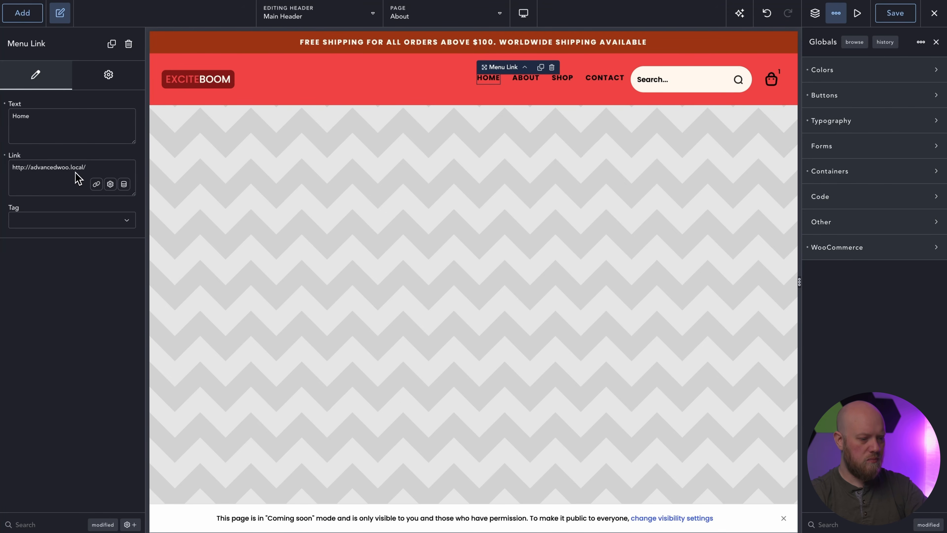
left_click(599, 82)
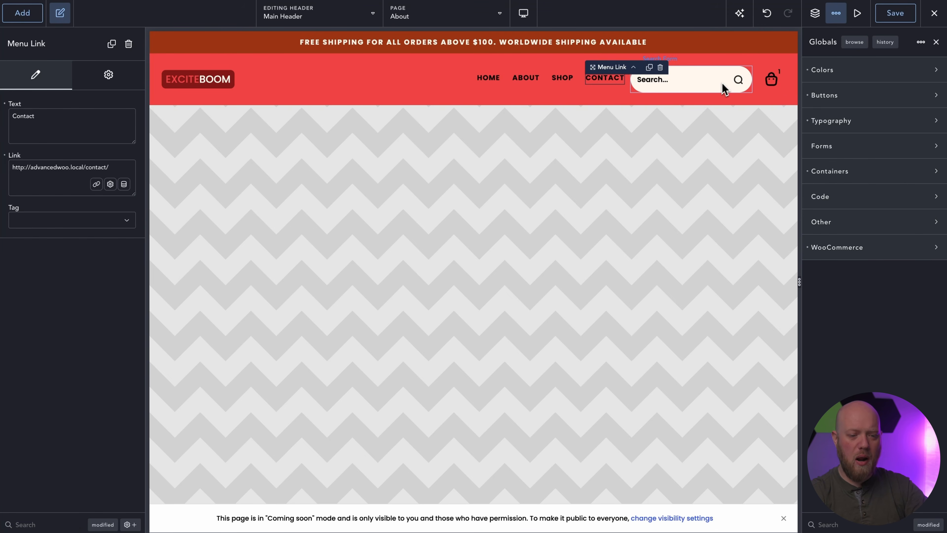
Step: Set the font size of both the EXCITE and BOOM logo texts to 1.5 rem
left_click(189, 84)
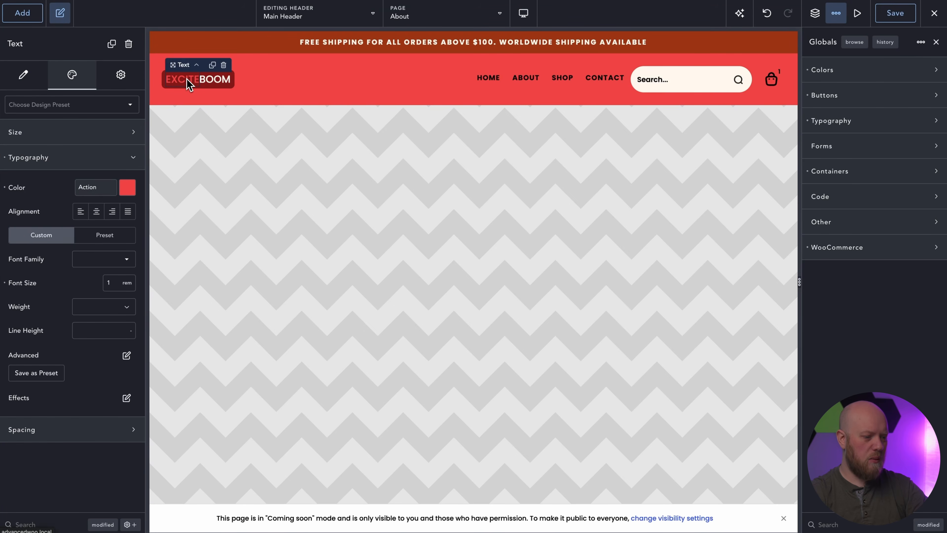
double_click(113, 285)
type("2")
double_click(112, 285)
type("1.5")
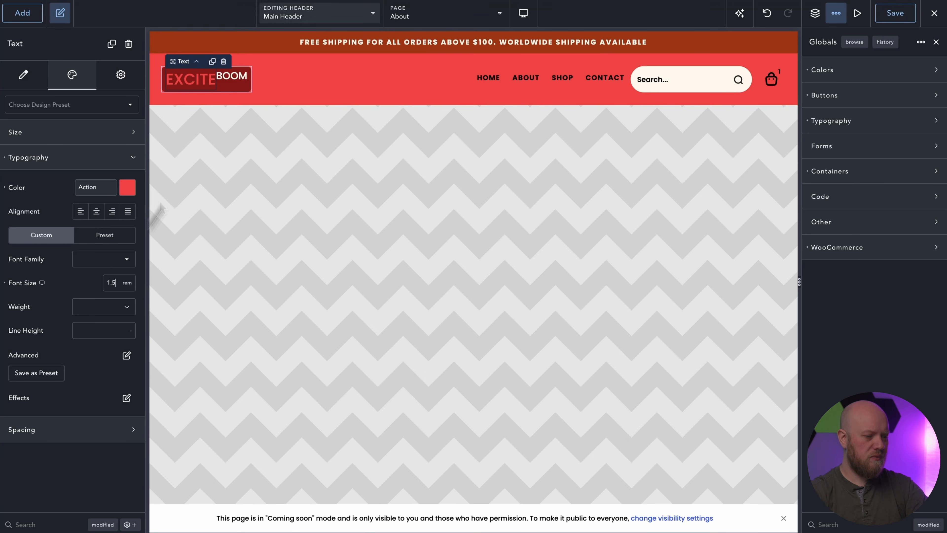
left_click(239, 80)
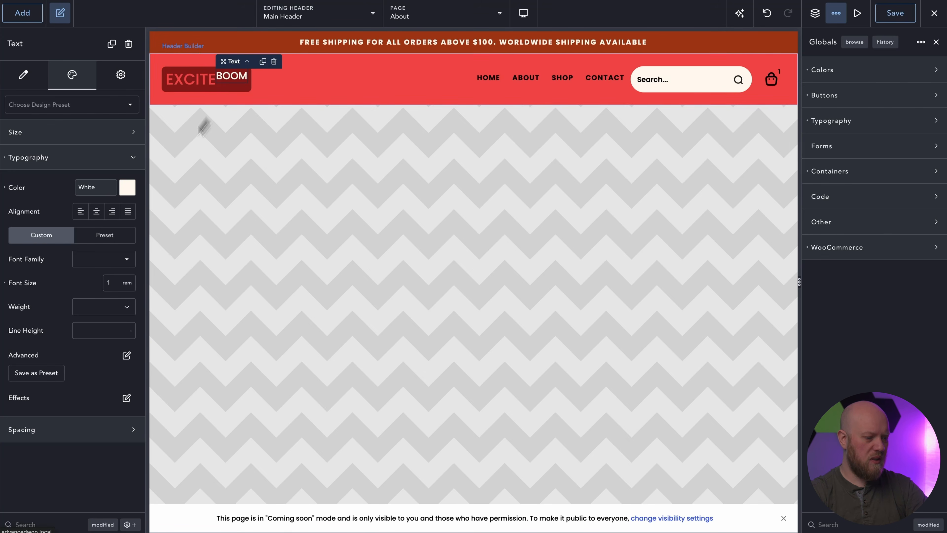
double_click(111, 284)
type("1.5")
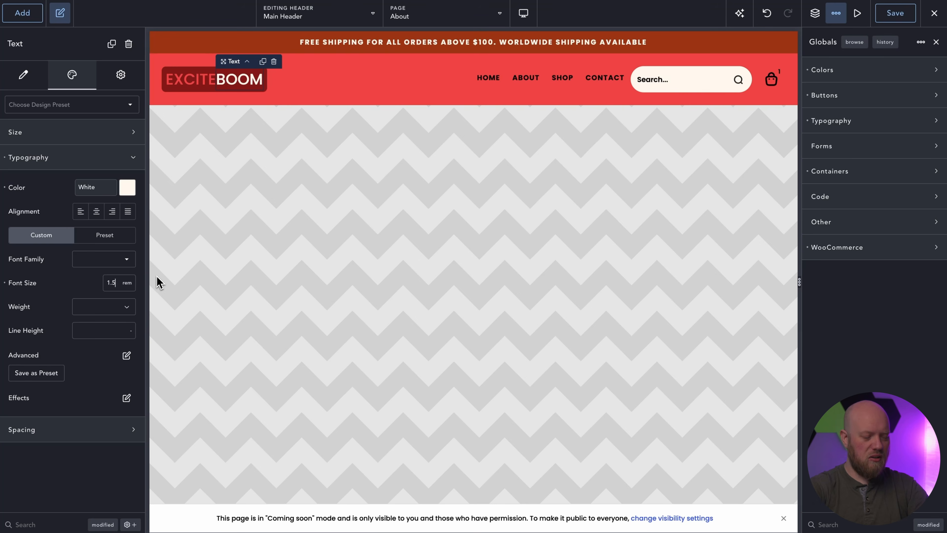
left_click(434, 86)
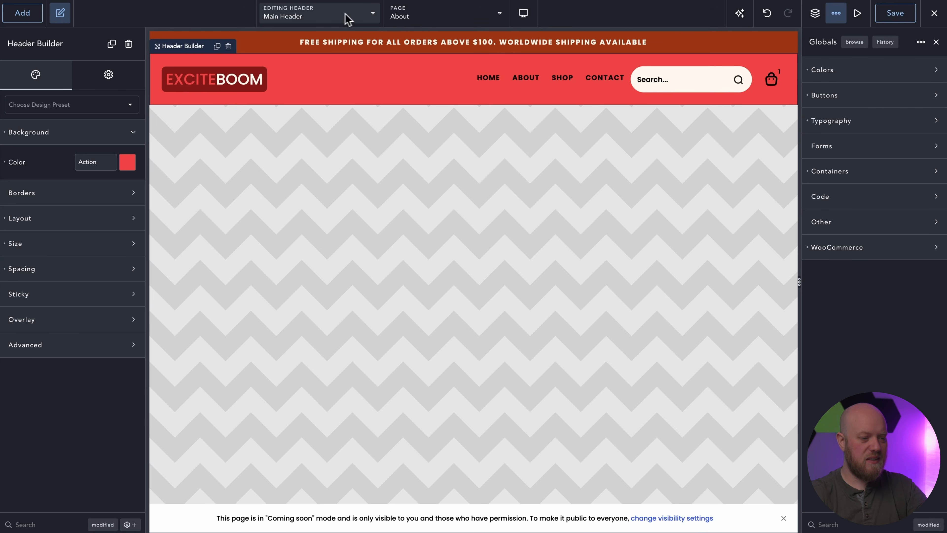
Step: Search the templates for "footer" and open Main Footer for editing
left_click(324, 19)
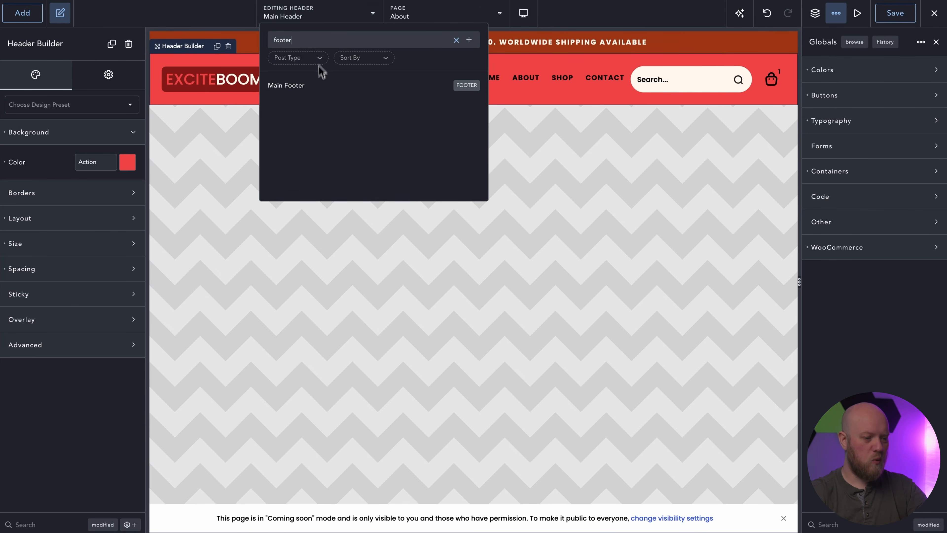
left_click(318, 85)
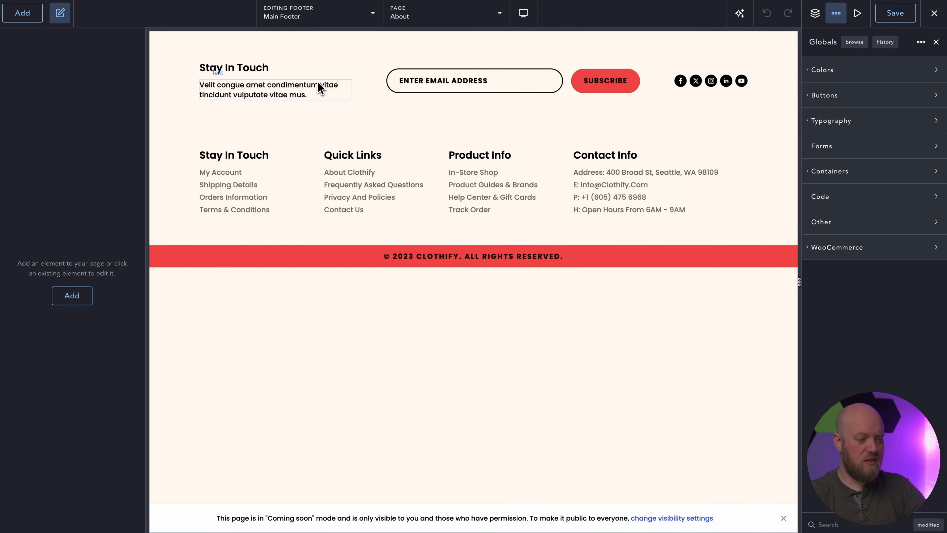
Step: Set the colour of the Stay In Touch heading above the newsletter blurb to the Action red
left_click(255, 70)
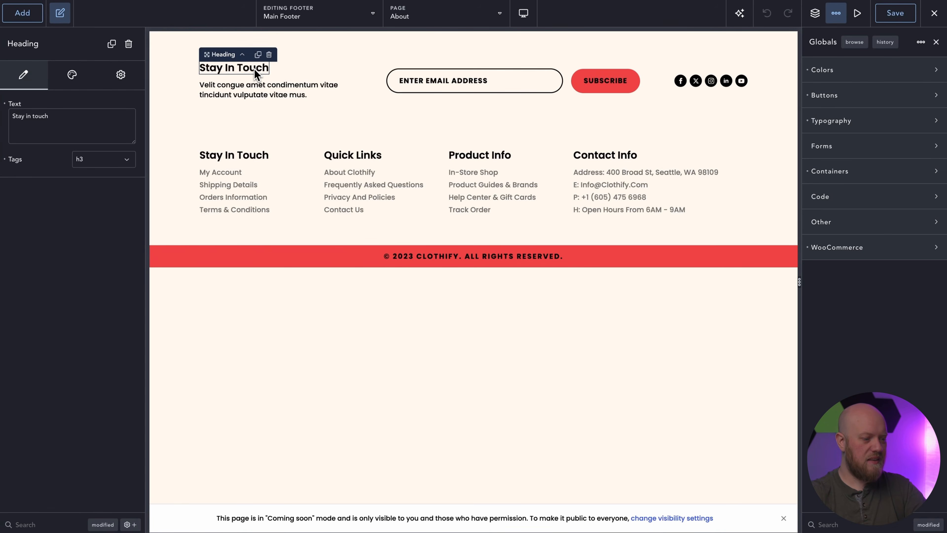
left_click(73, 75)
left_click(69, 129)
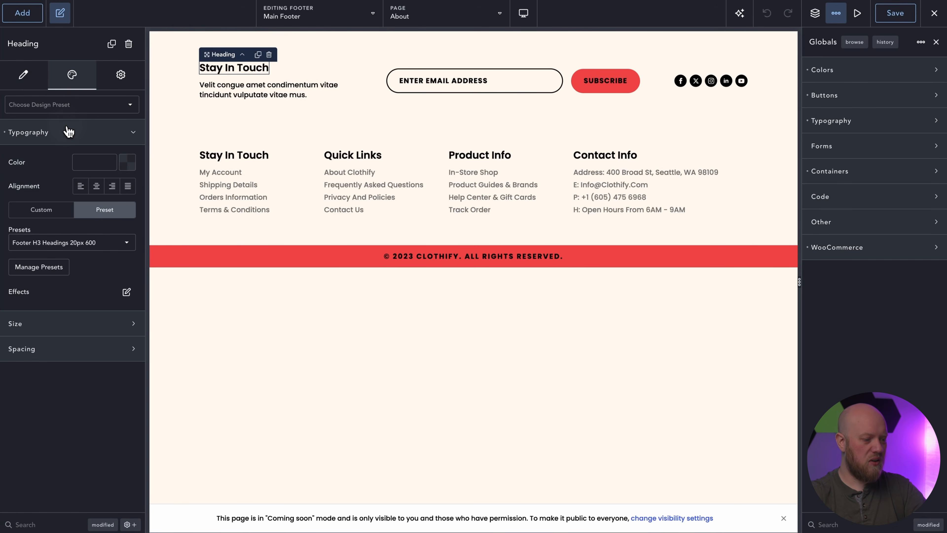
left_click(127, 165)
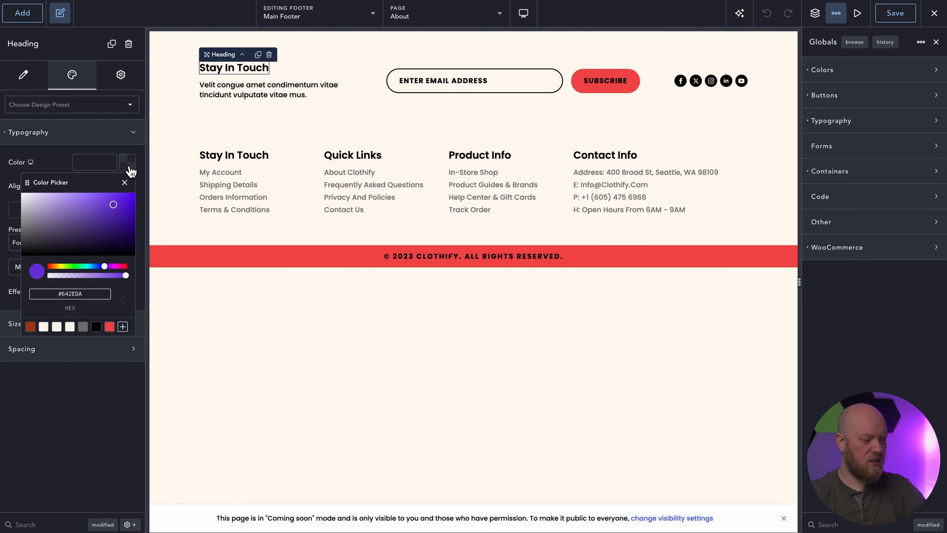
left_click(110, 326)
Step: Set the newsletter blurb text under the upper Stay In Touch heading to the Action red
left_click(260, 94)
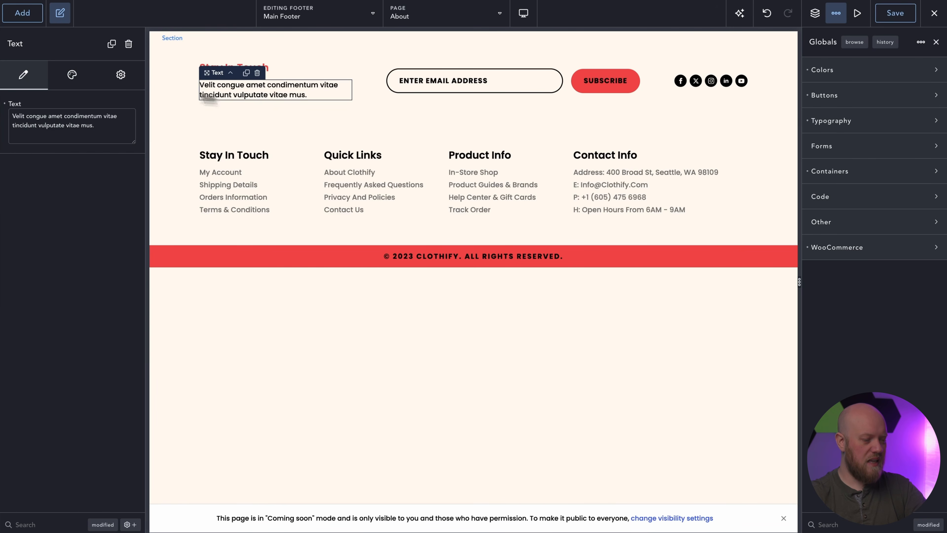
left_click(77, 76)
left_click(79, 158)
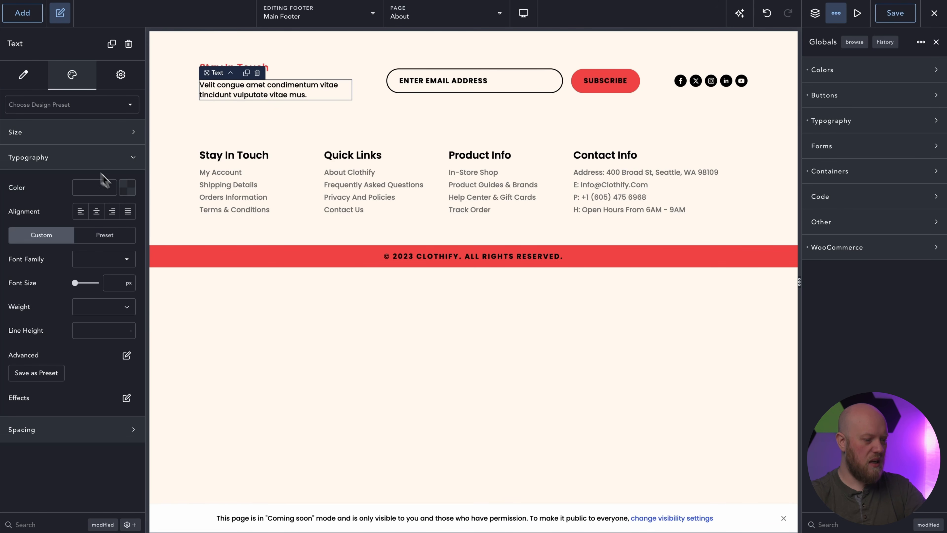
left_click(125, 187)
left_click(109, 351)
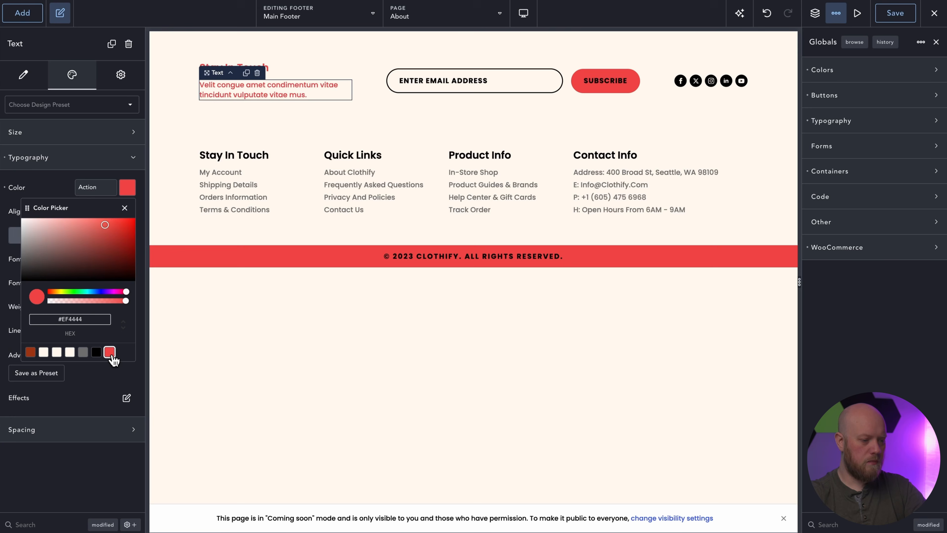
Step: Set the colour of the Stay In Touch heading above the My Account link column to the Action red
left_click(238, 160)
left_click(81, 77)
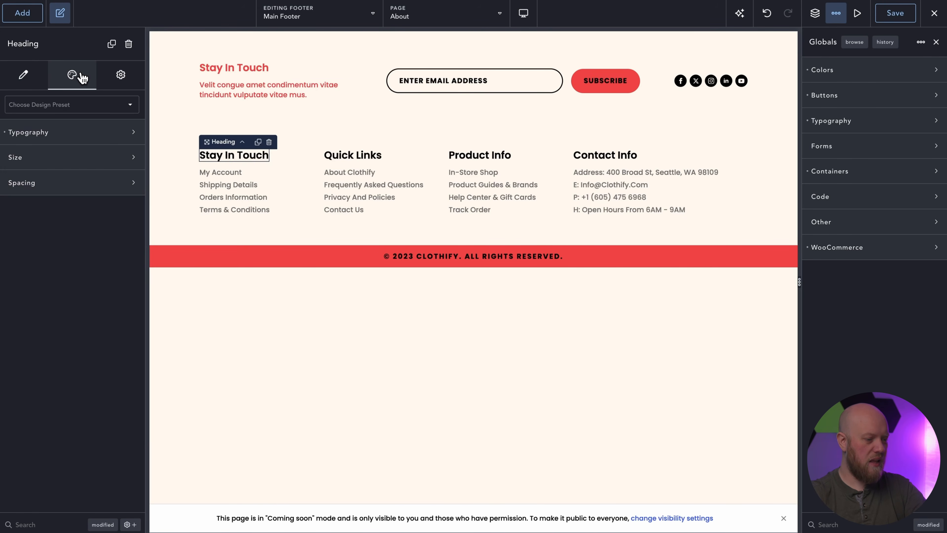
left_click(100, 157)
left_click(105, 161)
left_click(104, 134)
left_click(129, 164)
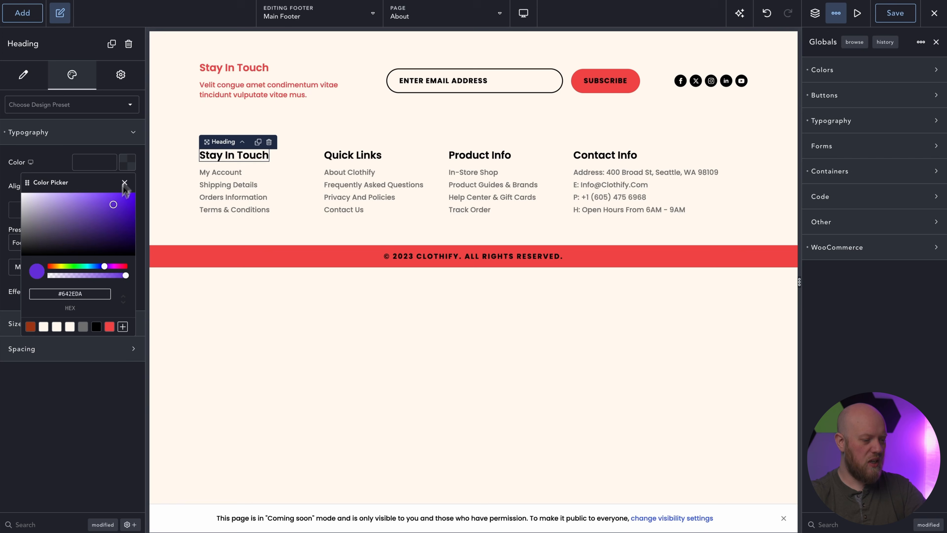
left_click(110, 326)
Step: Copy the link column's Stay In Touch heading and paste its design onto the Quick Links, Product Info and Contact Info headings
right_click(241, 159)
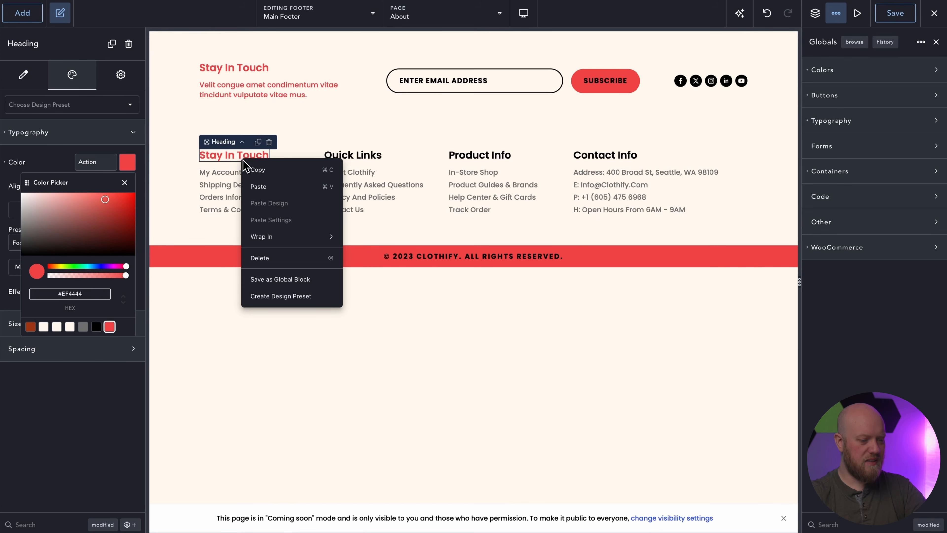
left_click(251, 170)
left_click(335, 156)
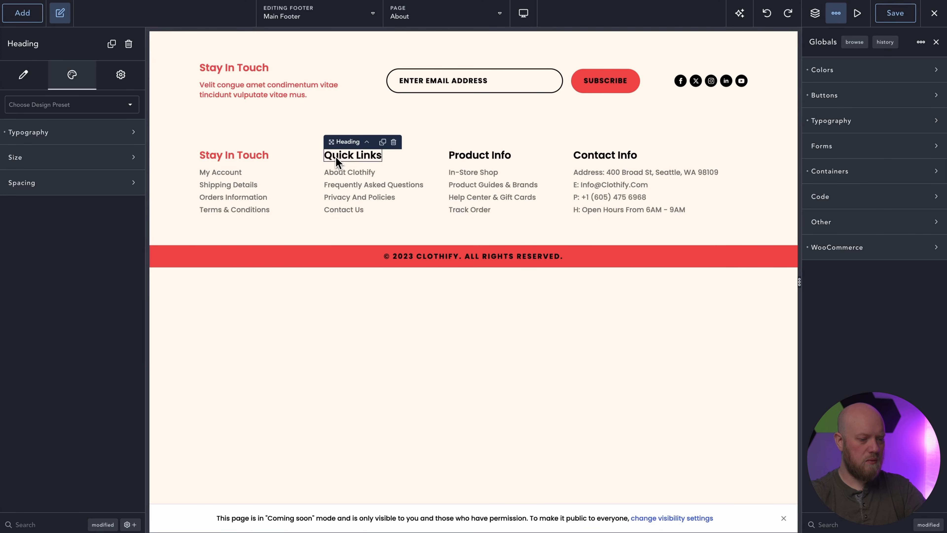
right_click(335, 157)
left_click(366, 202)
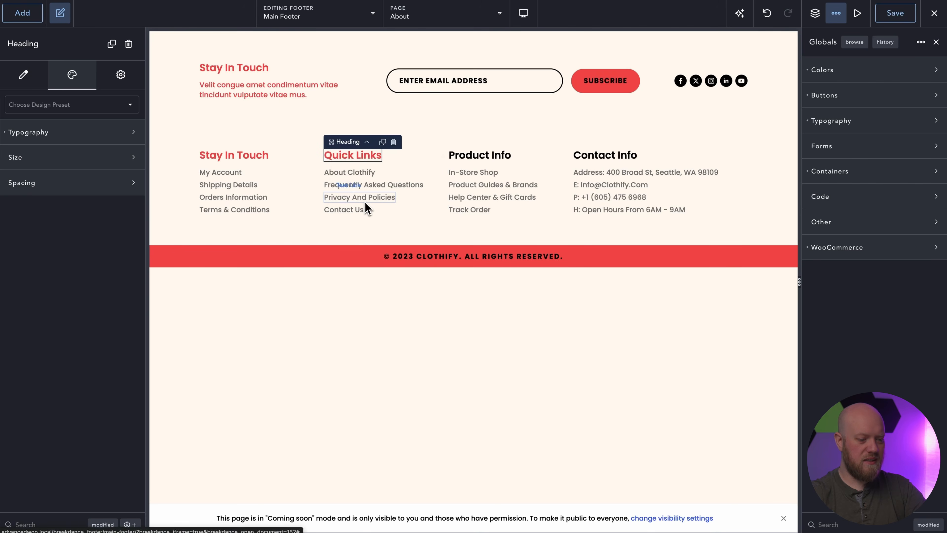
right_click(489, 157)
left_click(522, 198)
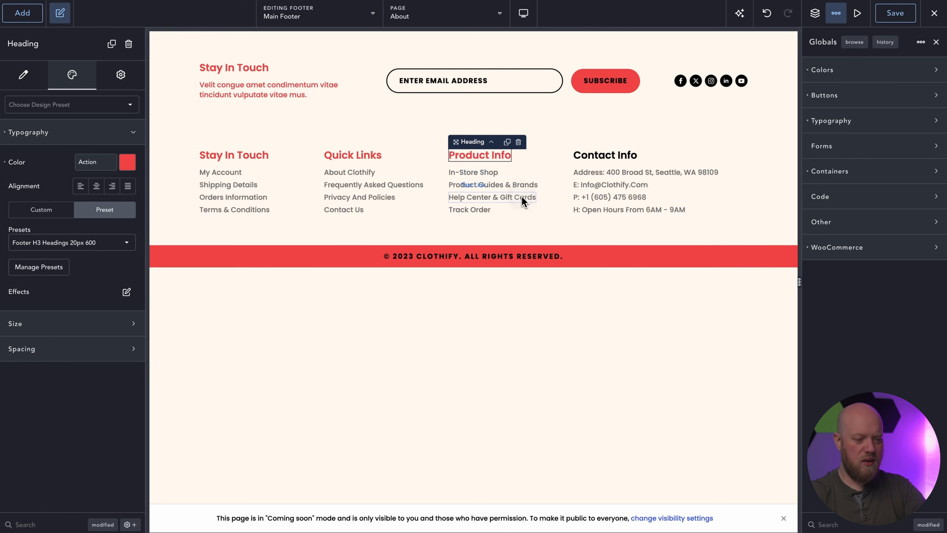
right_click(590, 156)
left_click(610, 201)
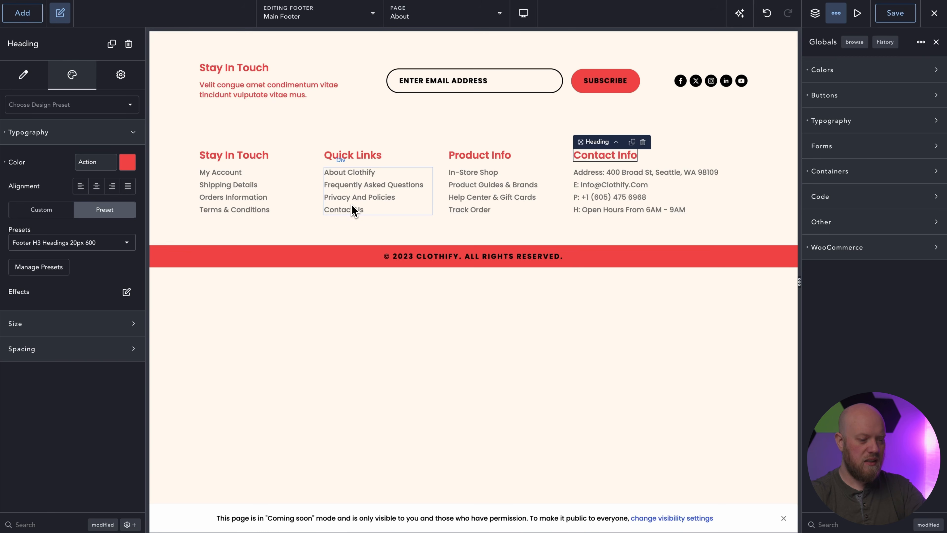
Step: Set the text colour of the My Account footer link to the Action red
left_click(226, 177)
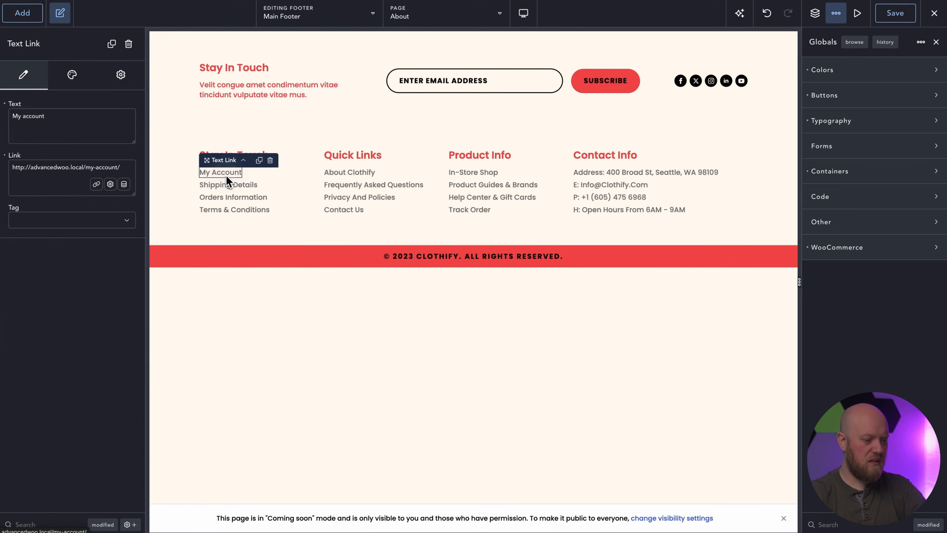
left_click(72, 79)
left_click(89, 137)
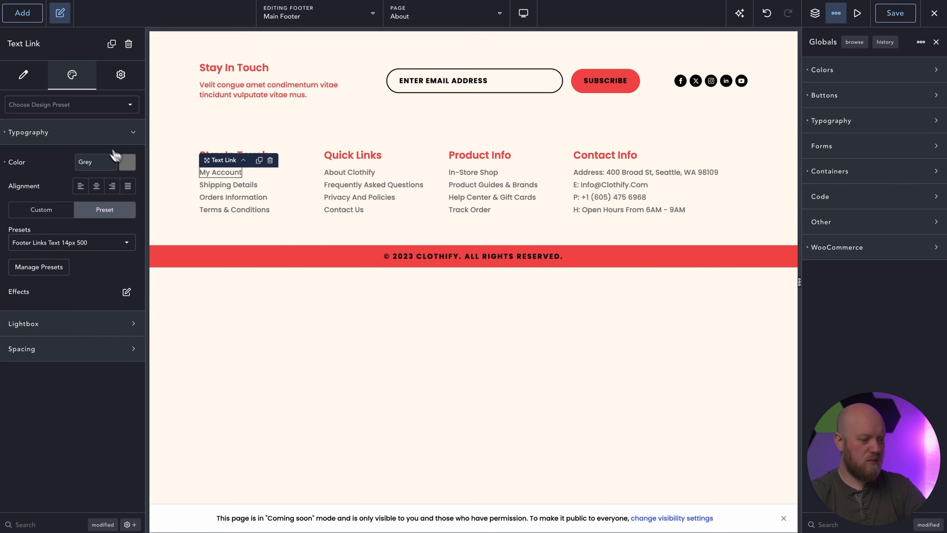
left_click(128, 161)
left_click(110, 326)
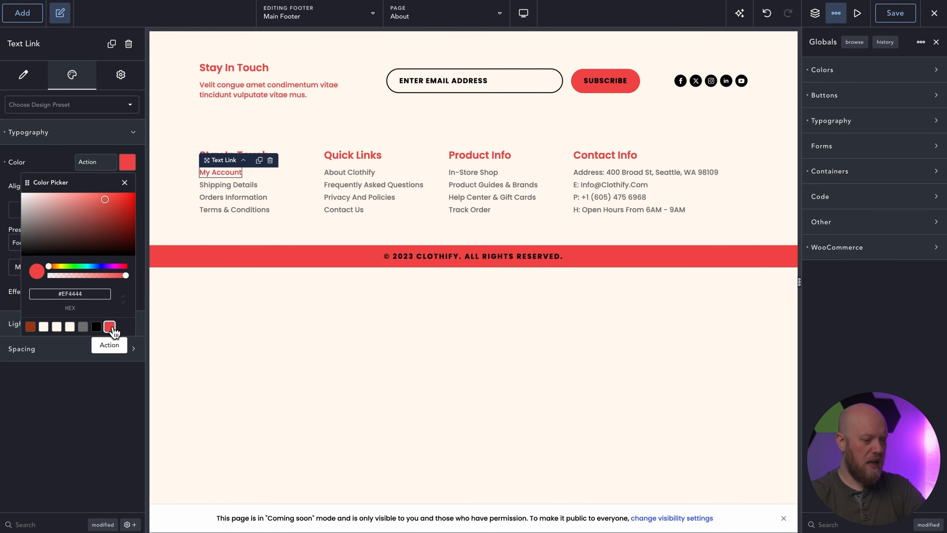
Step: Create a design preset named Red Link from the My Account link's styling
left_click(115, 134)
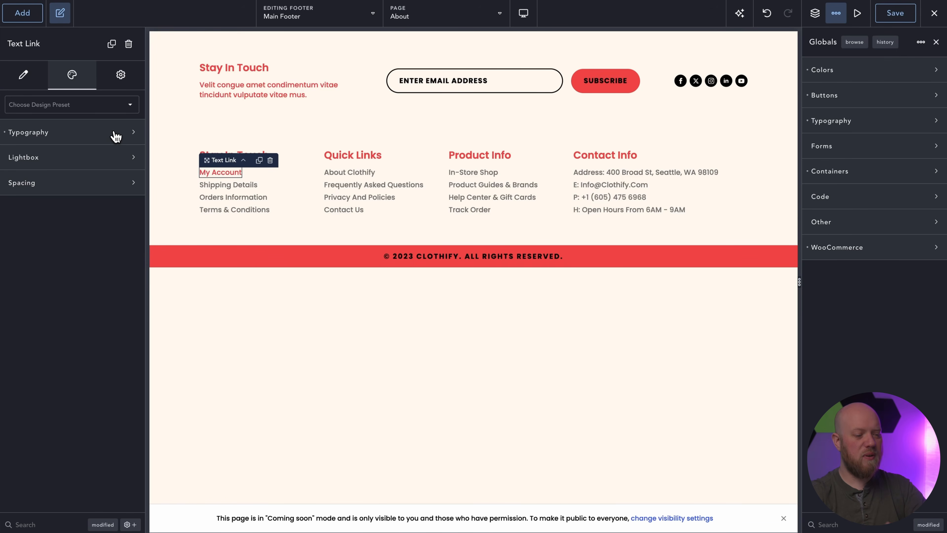
left_click(115, 106)
type("Red Link")
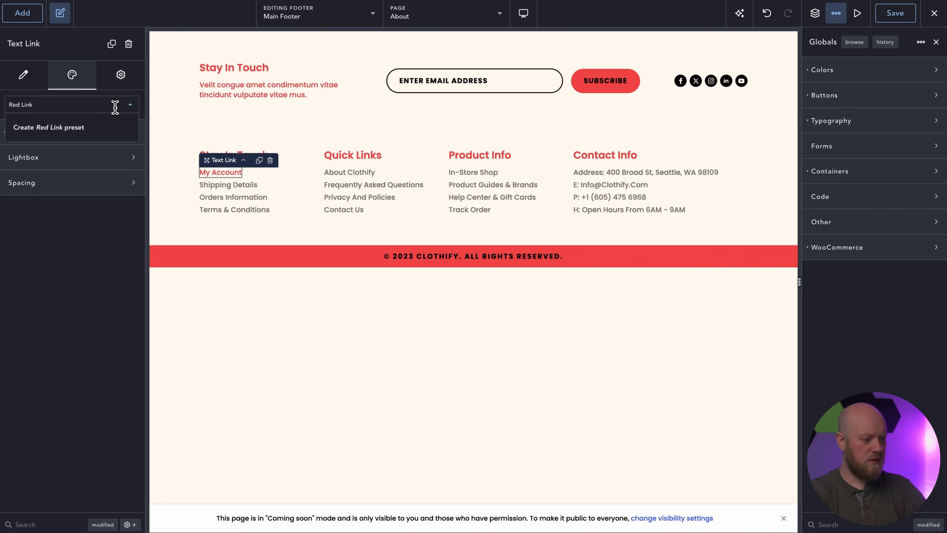
key("Return")
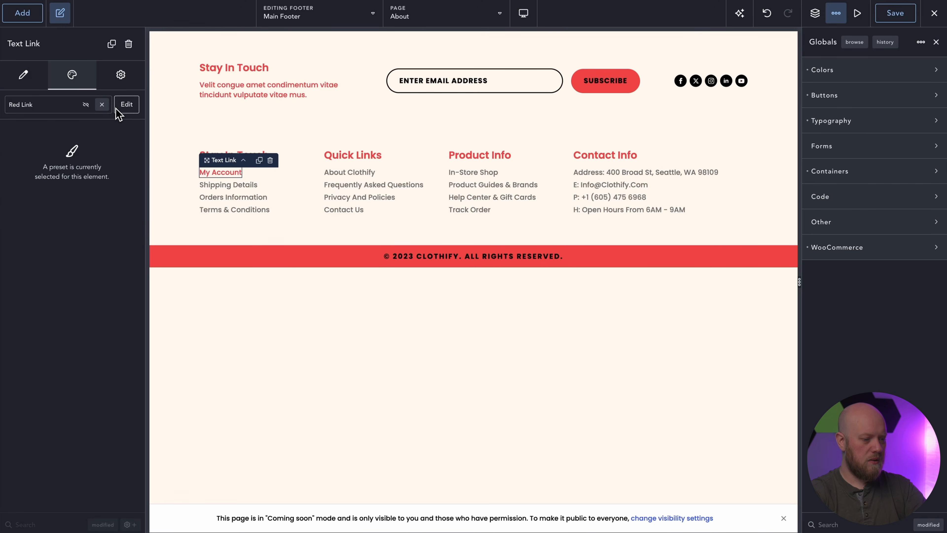
Step: Apply the Red Link preset to the Shipping Details, Orders Information and Terms & Conditions links
left_click(248, 185)
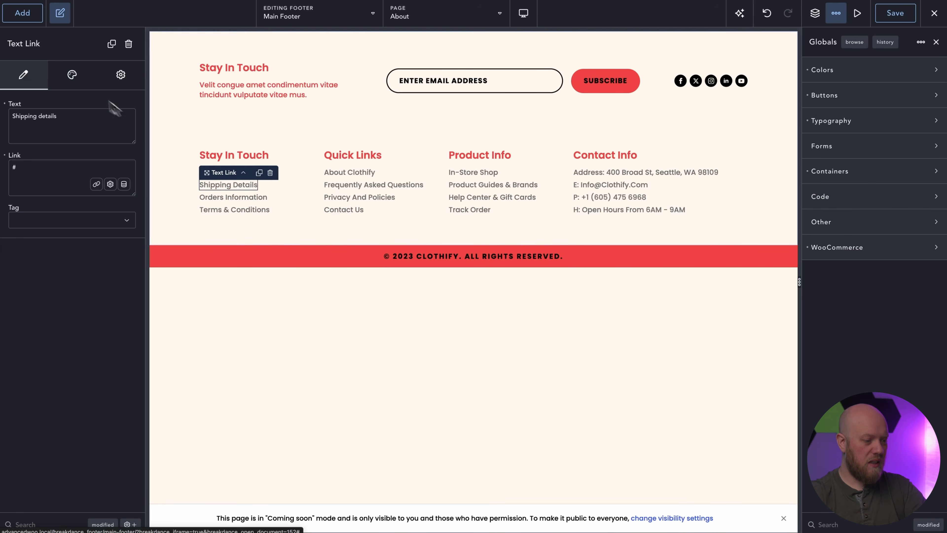
left_click(72, 74)
left_click(78, 104)
left_click(65, 129)
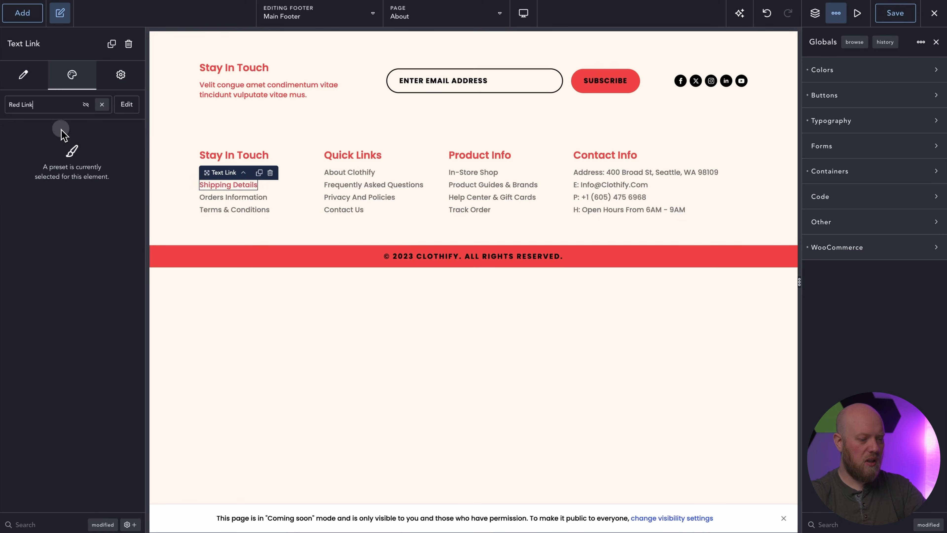
left_click(232, 198)
left_click(72, 75)
left_click(76, 104)
left_click(60, 128)
left_click(233, 210)
left_click(73, 75)
left_click(81, 105)
left_click(63, 128)
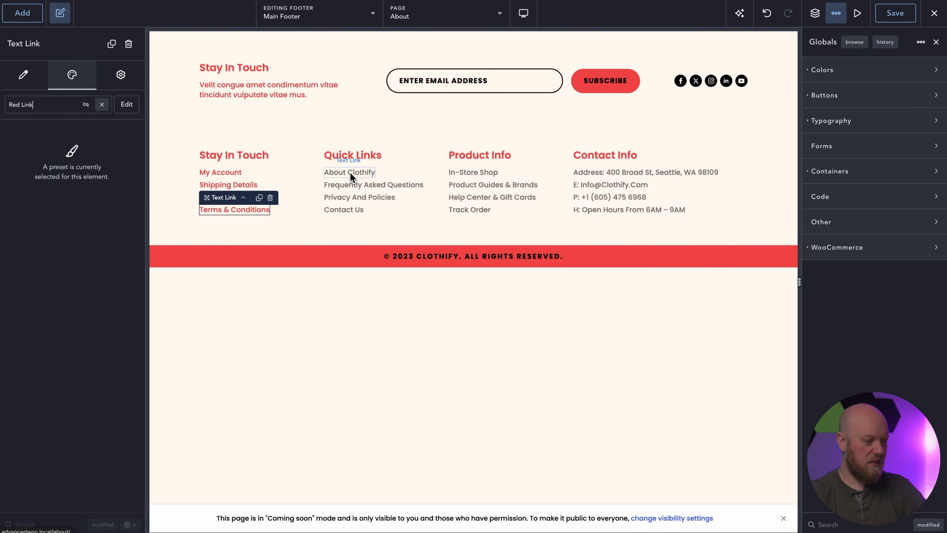
Step: Apply the Red Link preset to all four links in the Quick Links column, from About Clothify to Contact Us
left_click(353, 174)
left_click(73, 75)
left_click(70, 105)
left_click(63, 128)
left_click(356, 185)
left_click(76, 76)
left_click(359, 197)
left_click(72, 75)
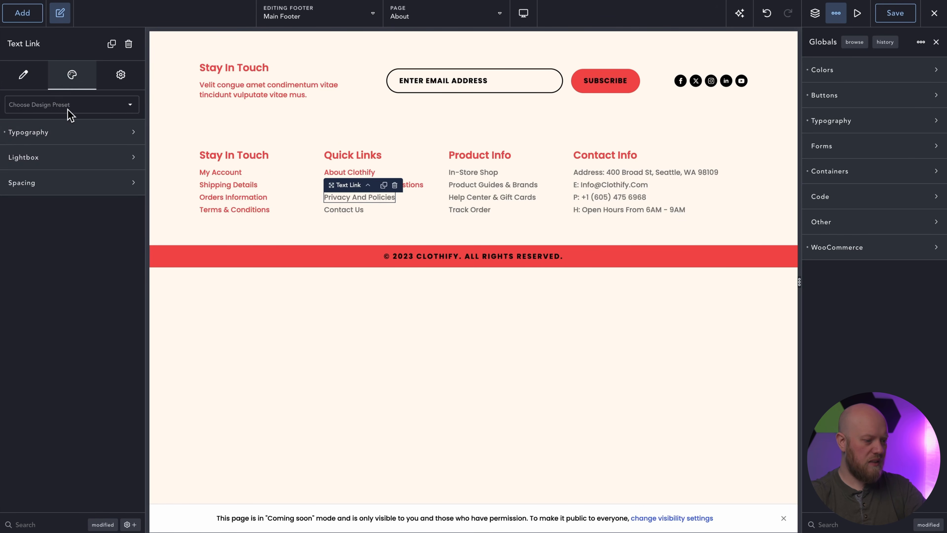
left_click(63, 128)
left_click(344, 210)
left_click(72, 74)
left_click(70, 105)
left_click(63, 128)
Step: Apply the Red Link preset to the links in the Product Info column, from In-Store Shop to Track Order
left_click(473, 172)
left_click(76, 76)
left_click(71, 105)
left_click(63, 128)
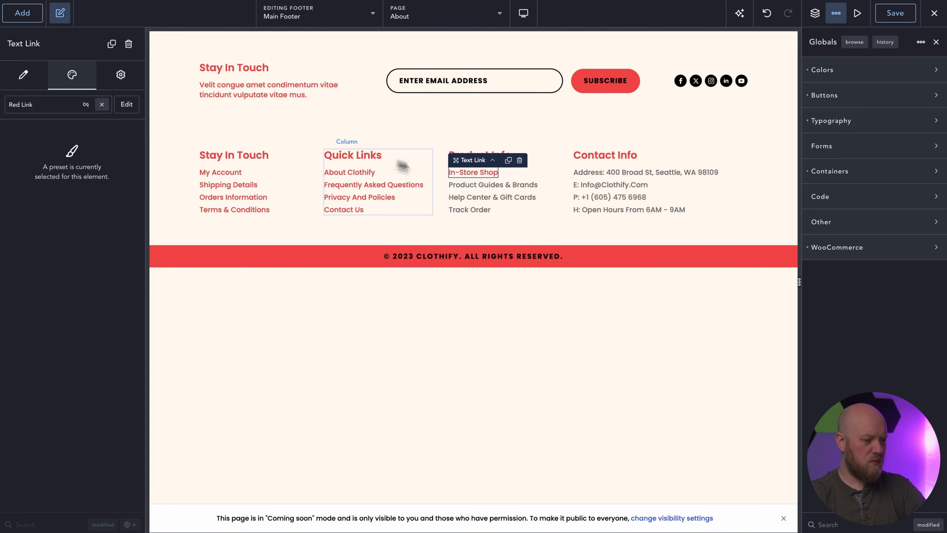
left_click(473, 185)
left_click(73, 76)
left_click(71, 104)
left_click(62, 128)
Step: Apply the Red Link preset to the address and e-mail lines in the Contact Info column
left_click(78, 77)
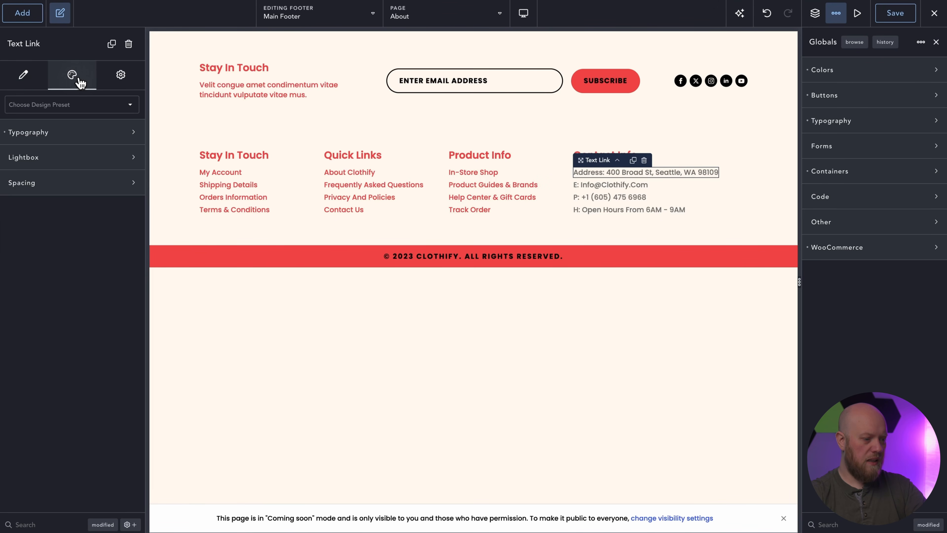
left_click(70, 105)
left_click(61, 128)
left_click(591, 185)
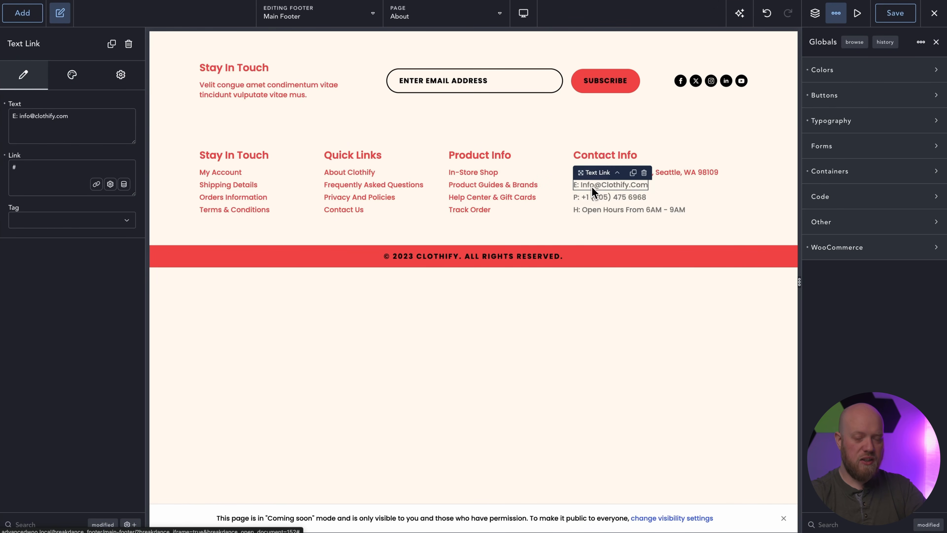
left_click(77, 83)
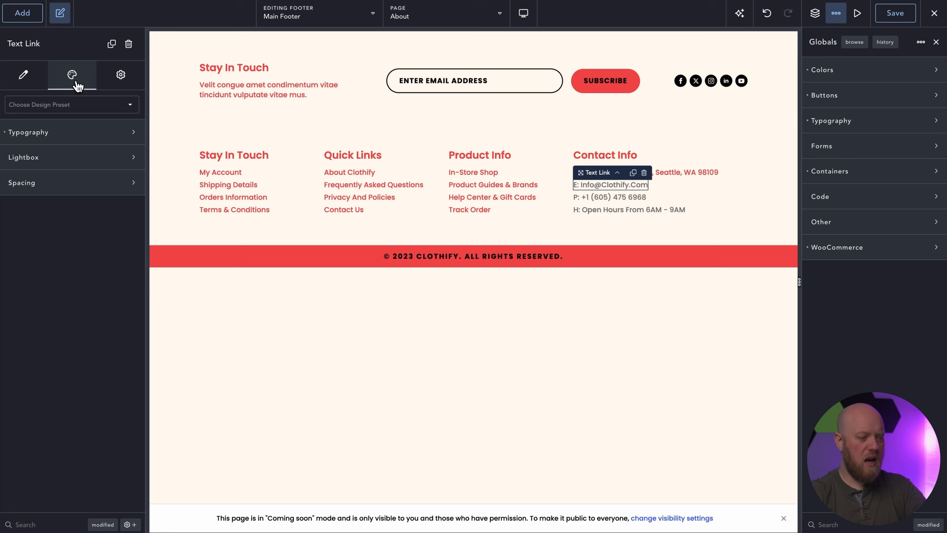
left_click(70, 104)
left_click(60, 125)
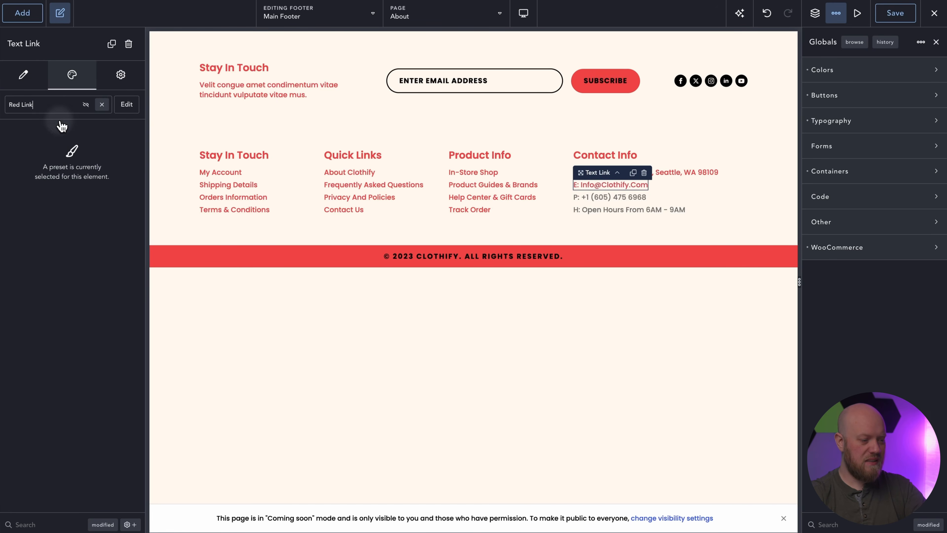
Step: Apply the Red Link preset to the phone and opening hours lines in the Contact Info column
left_click(622, 200)
left_click(78, 84)
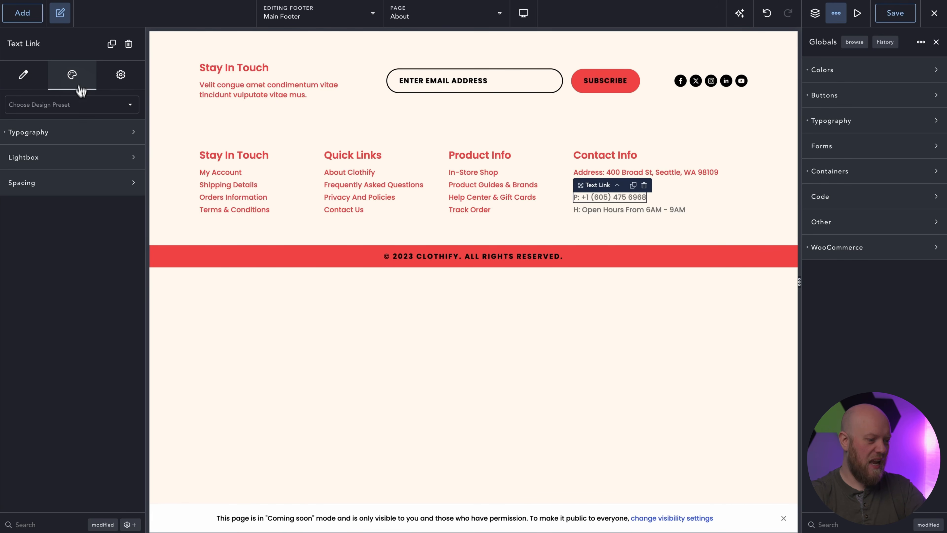
left_click(76, 106)
left_click(71, 127)
left_click(624, 213)
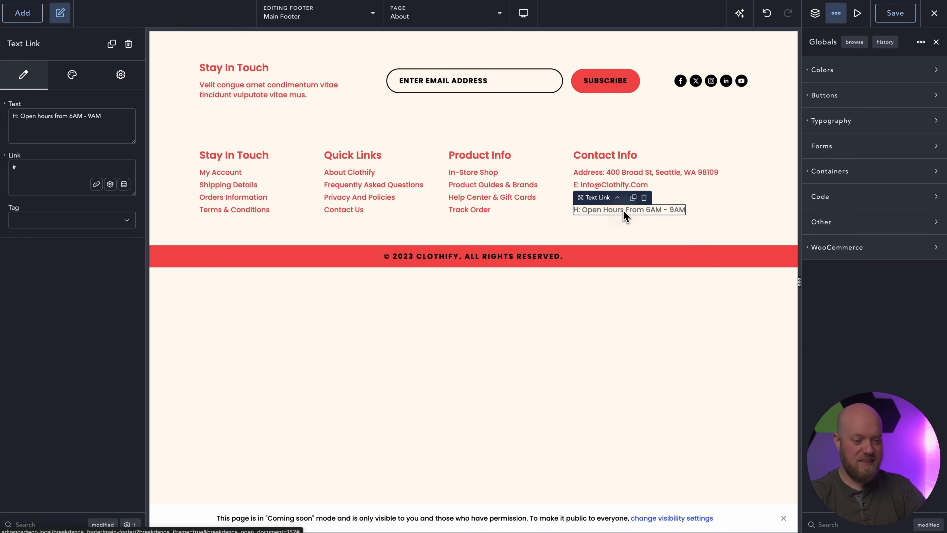
left_click(67, 75)
left_click(57, 104)
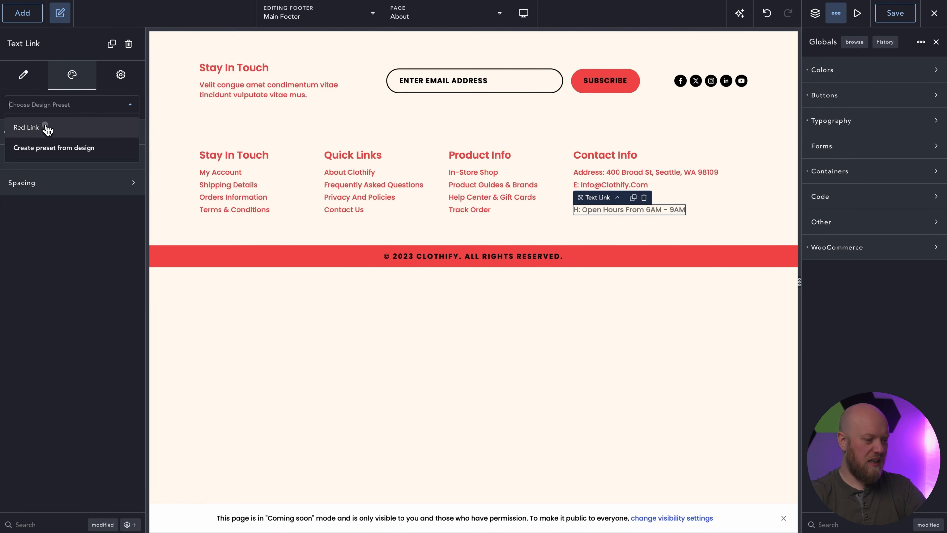
left_click(45, 126)
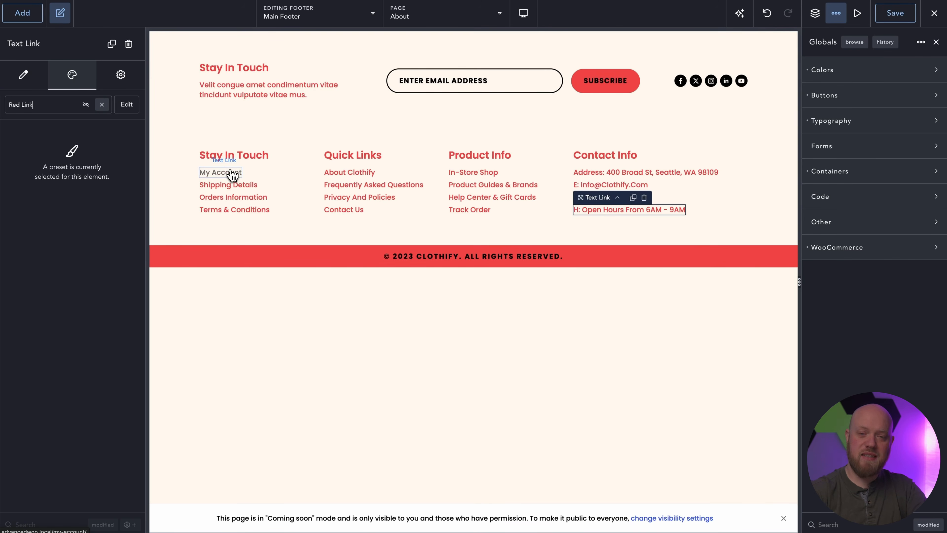
Step: Set the background colour of the main footer section to the Base black (#000000)
left_click(306, 134)
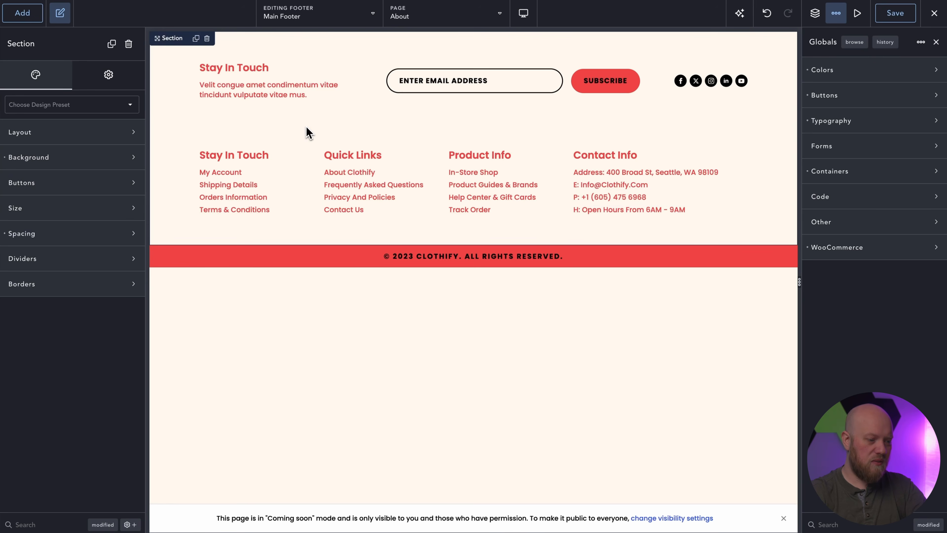
left_click(64, 156)
left_click(127, 188)
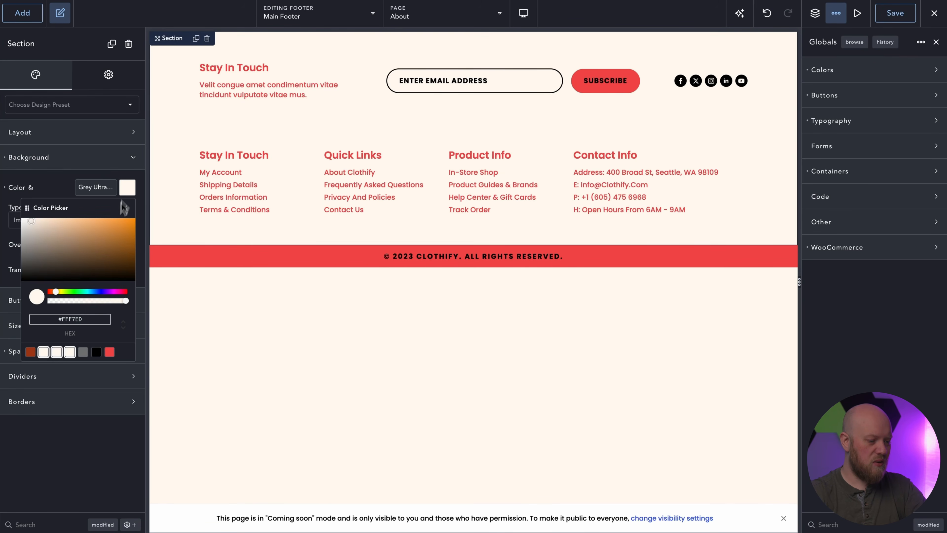
left_click(96, 352)
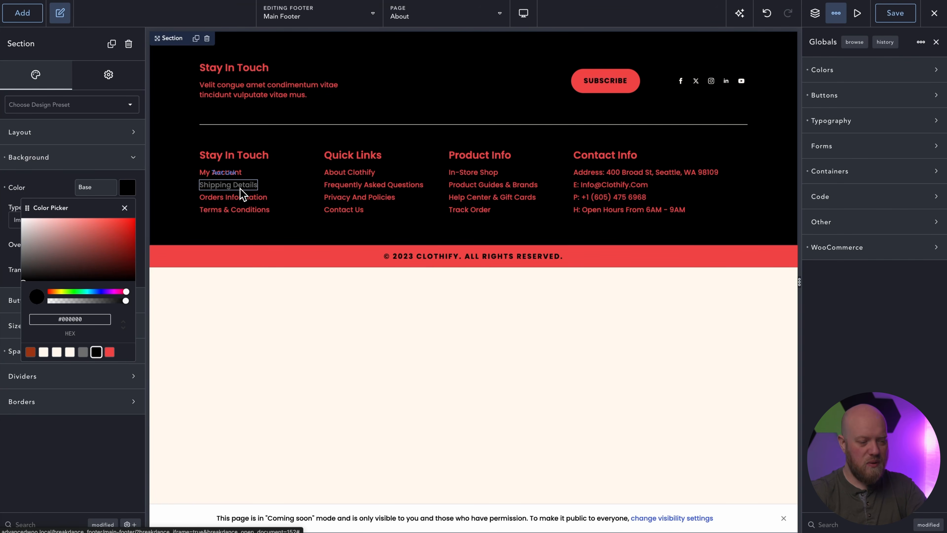
Step: Edit the Red Link preset used by My Account and set its hover text colour to Action (#EF4444)
left_click(240, 176)
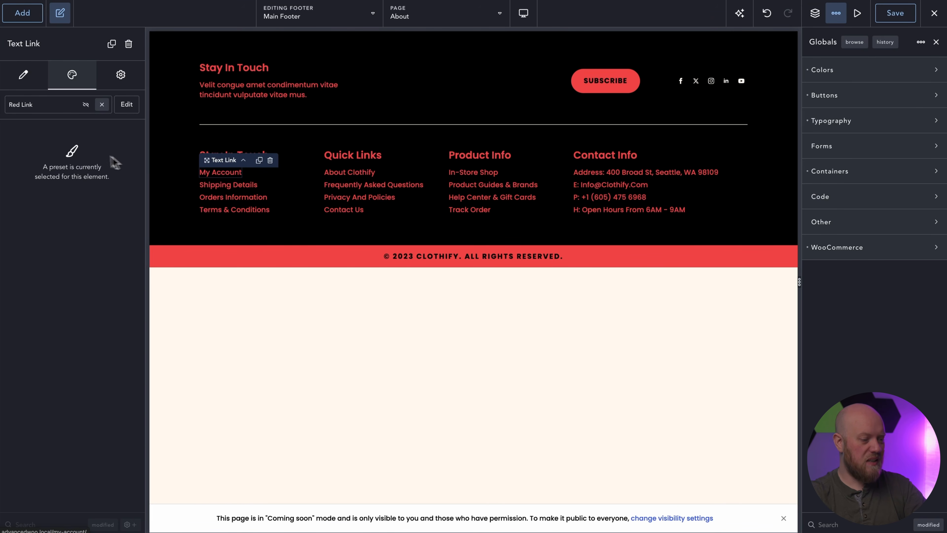
left_click(126, 105)
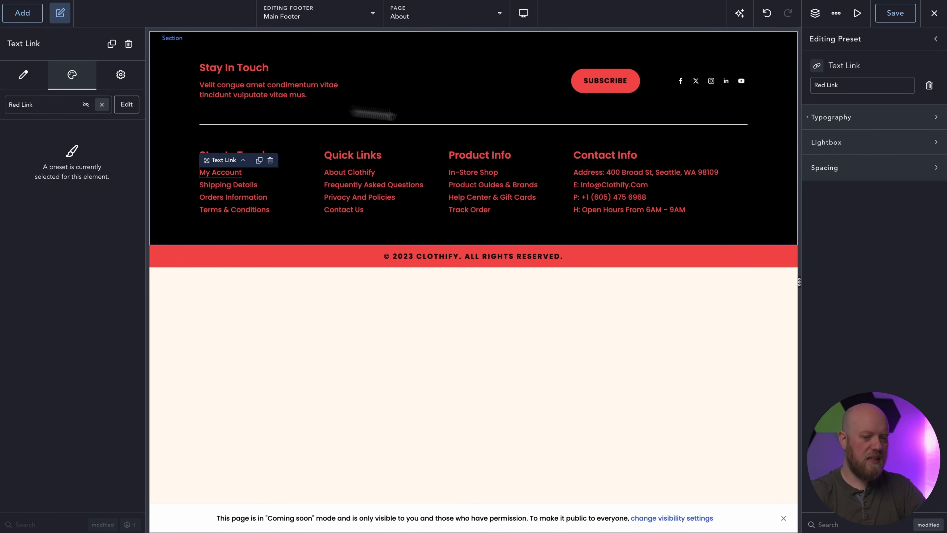
left_click(881, 118)
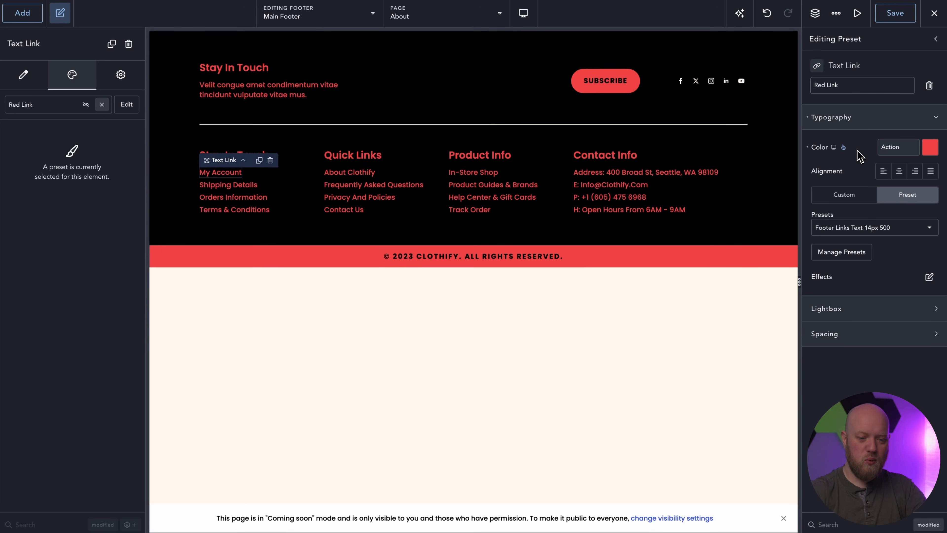
left_click(843, 148)
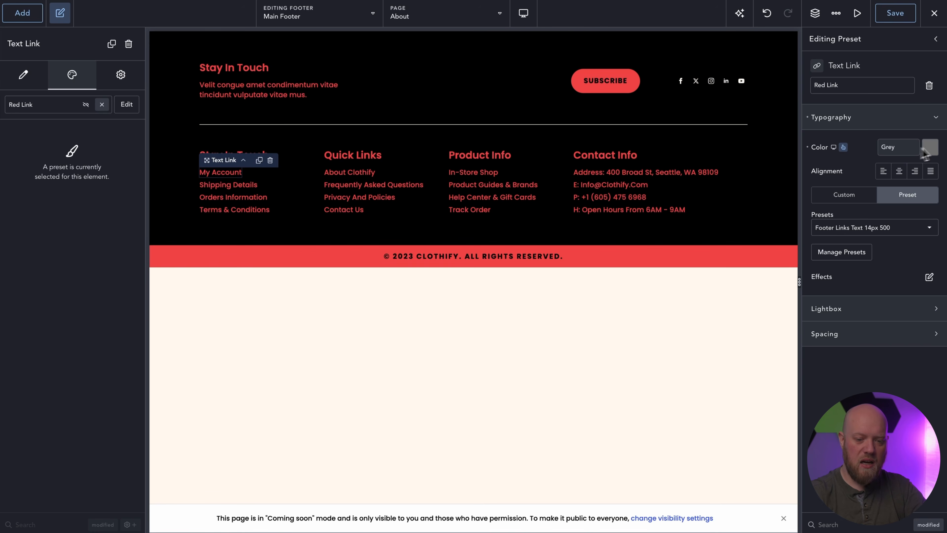
left_click(933, 150)
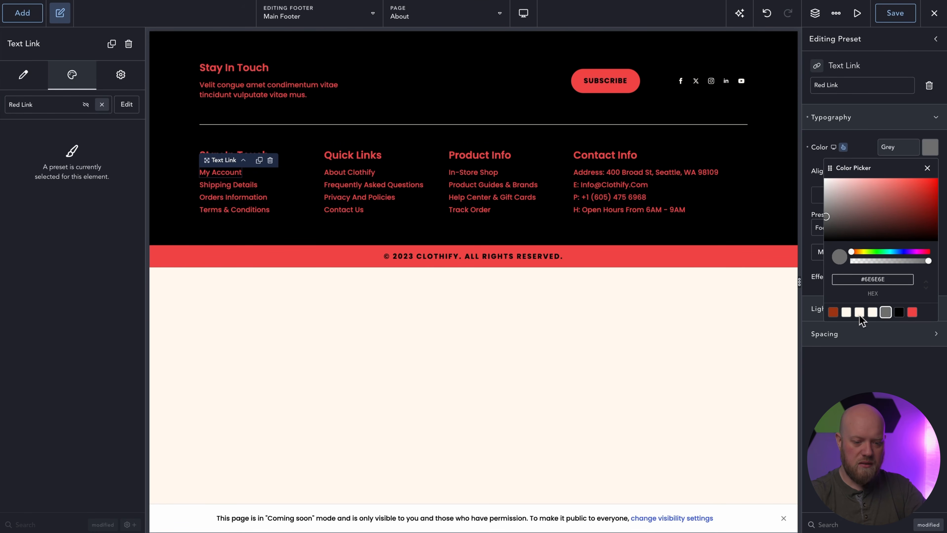
left_click(846, 313)
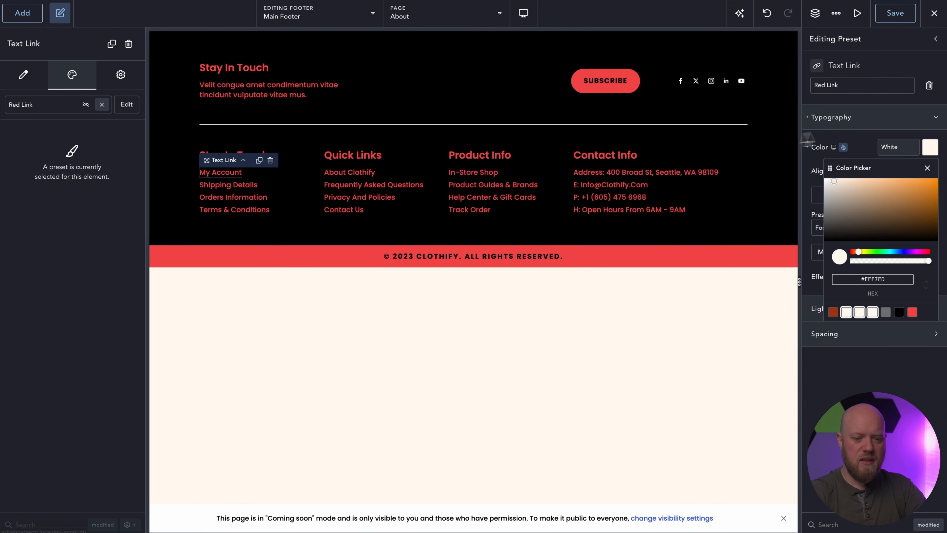
left_click(911, 312)
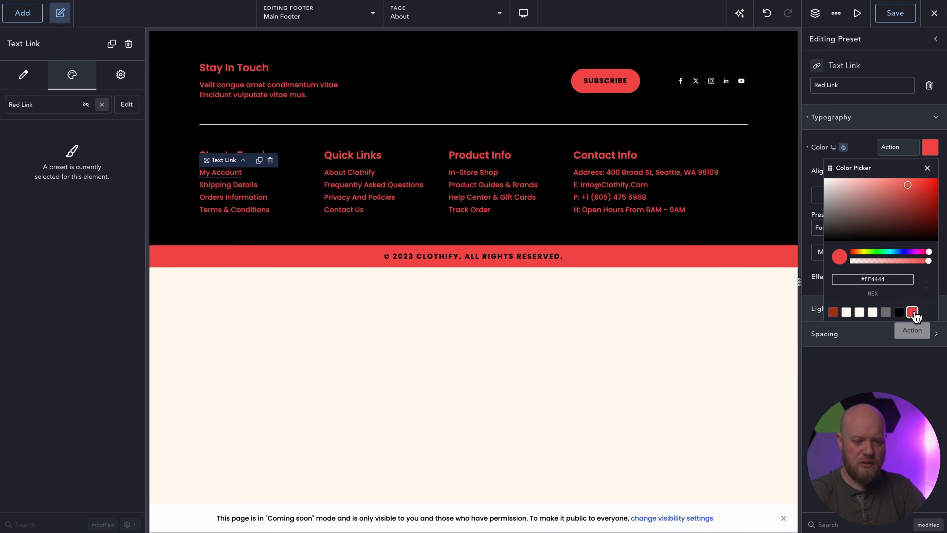
Step: Set the normal text colour of the Red Link preset to White (#FFF7ED)
left_click(847, 149)
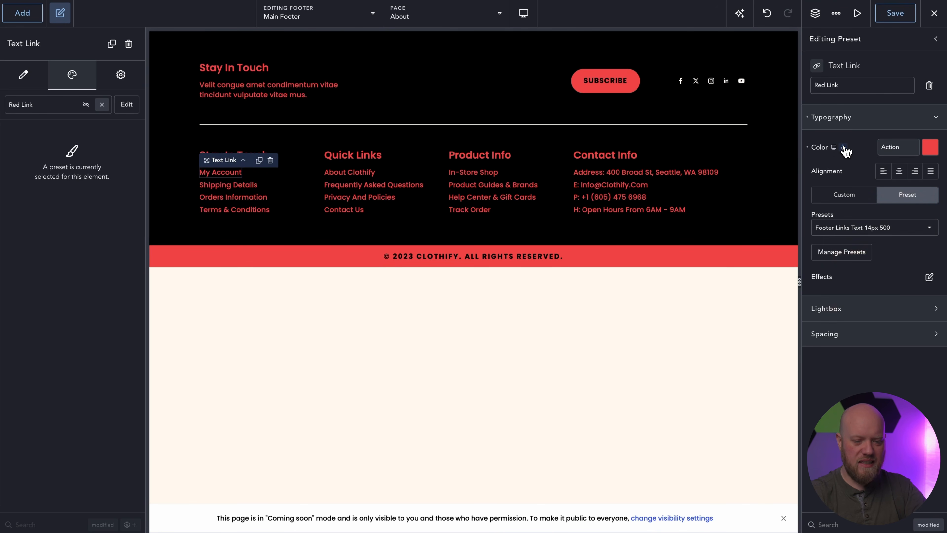
left_click(930, 148)
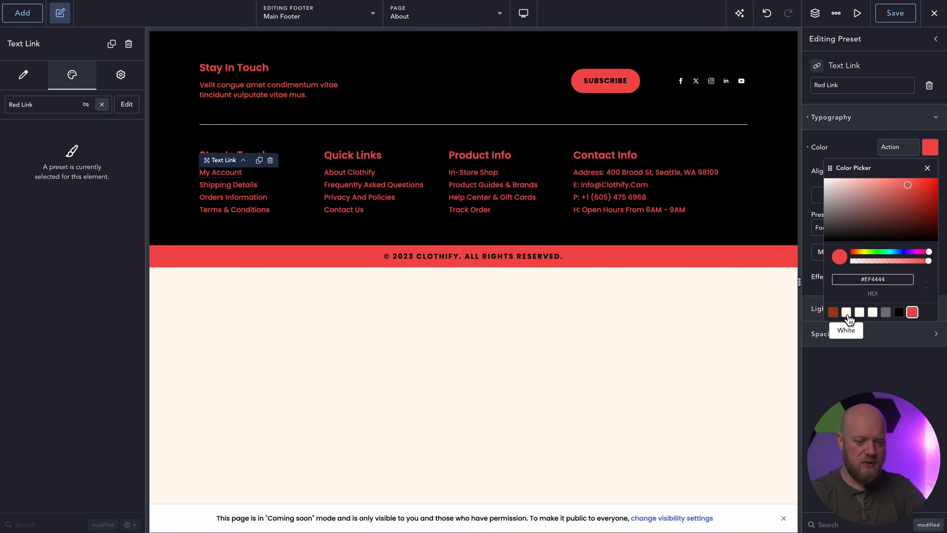
left_click(846, 312)
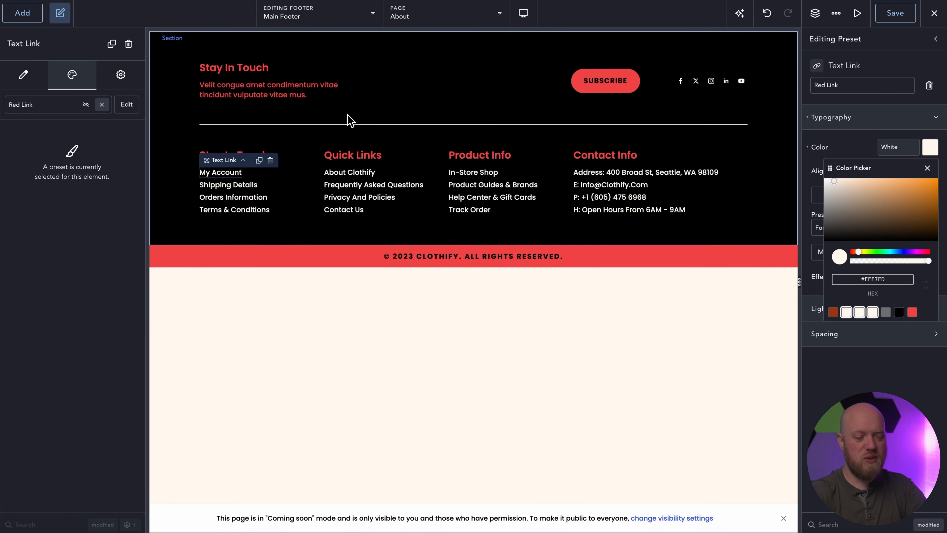
Step: Set the text colour of the paragraph under the upper Stay In Touch heading to White
left_click(303, 97)
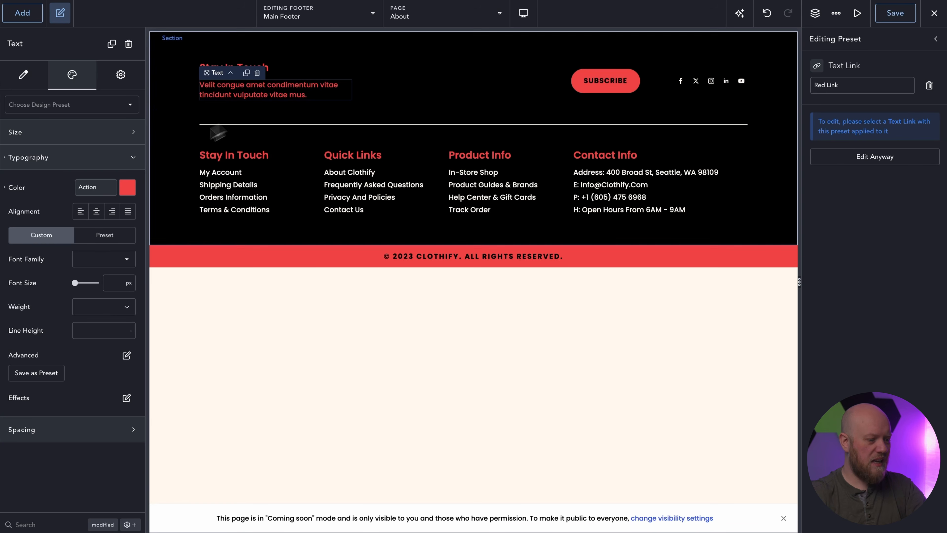
left_click(127, 188)
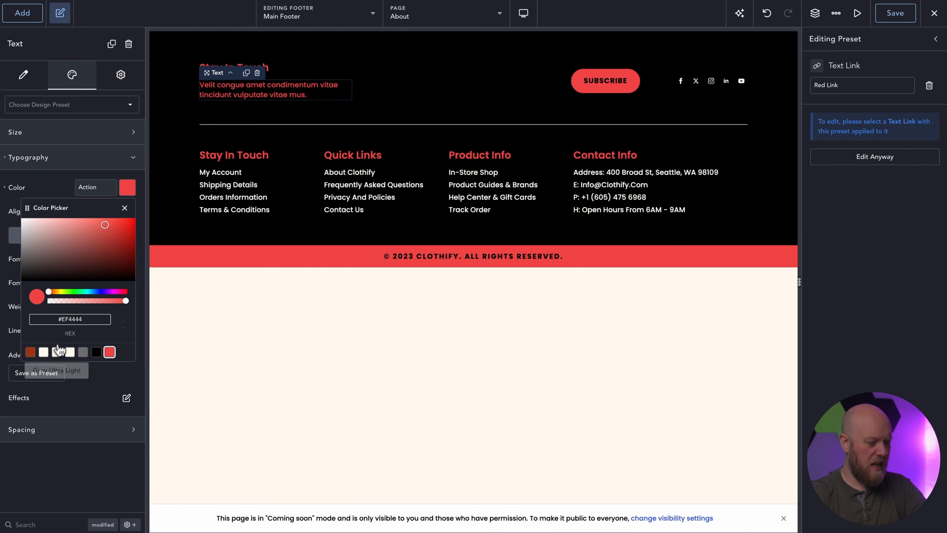
left_click(43, 351)
Step: Set the field background of the footer's Subscribe form to White (#FFF7ED)
left_click(469, 100)
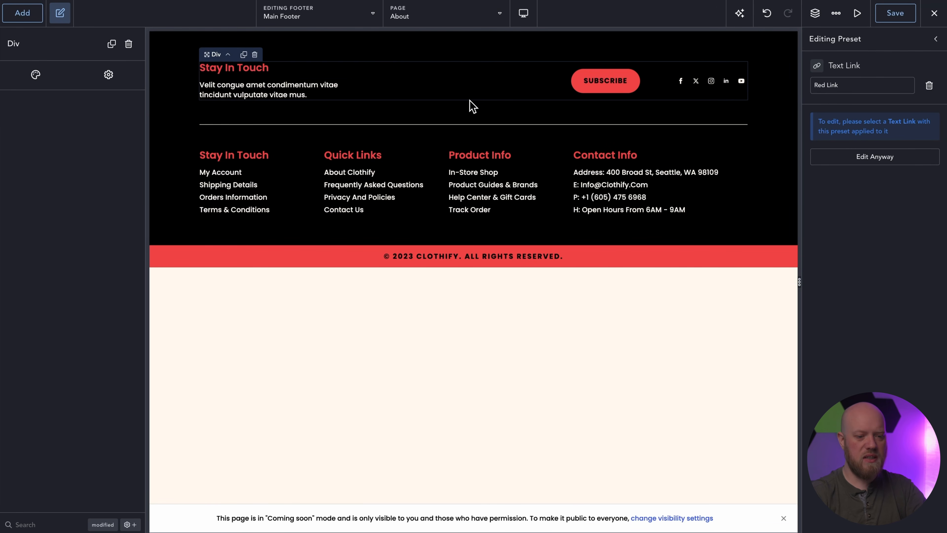
left_click(495, 88)
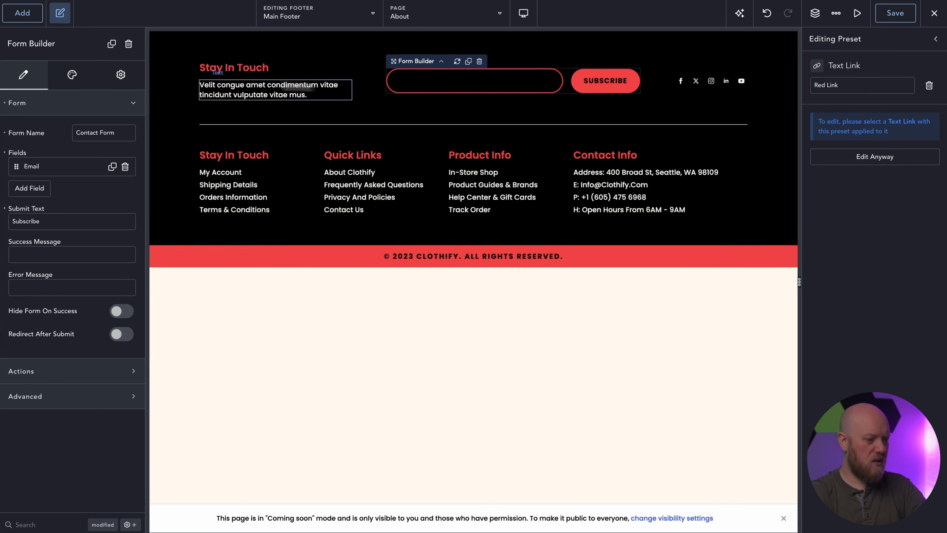
left_click(72, 75)
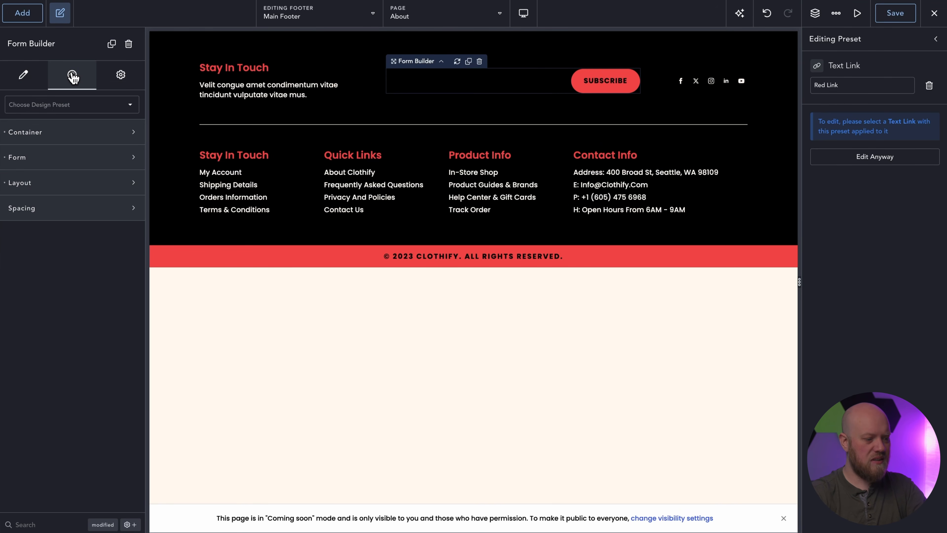
left_click(79, 162)
left_click(126, 215)
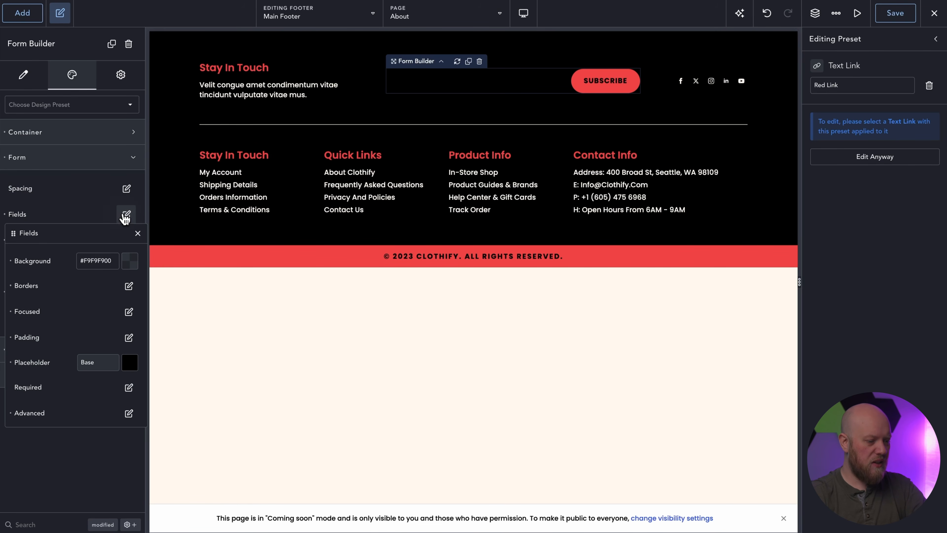
left_click(130, 261)
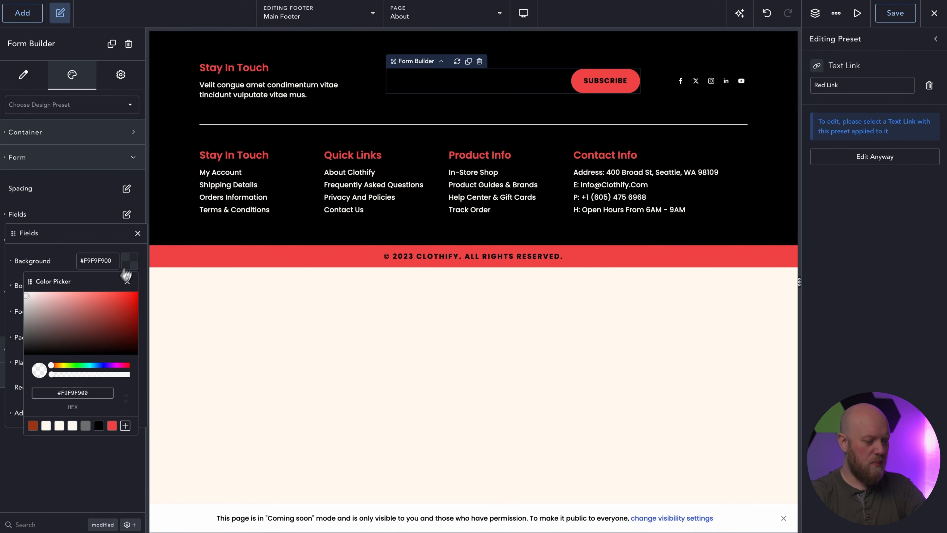
left_click(46, 425)
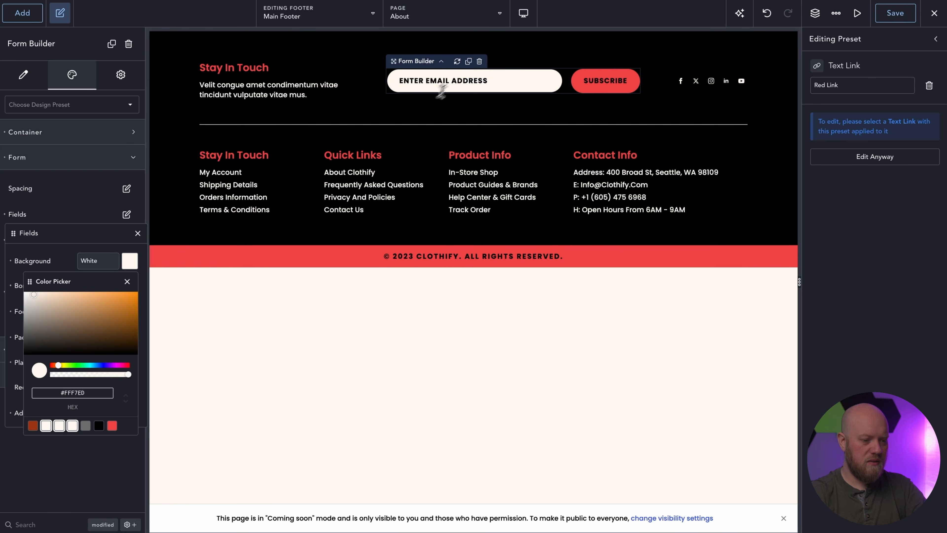
left_click(459, 81)
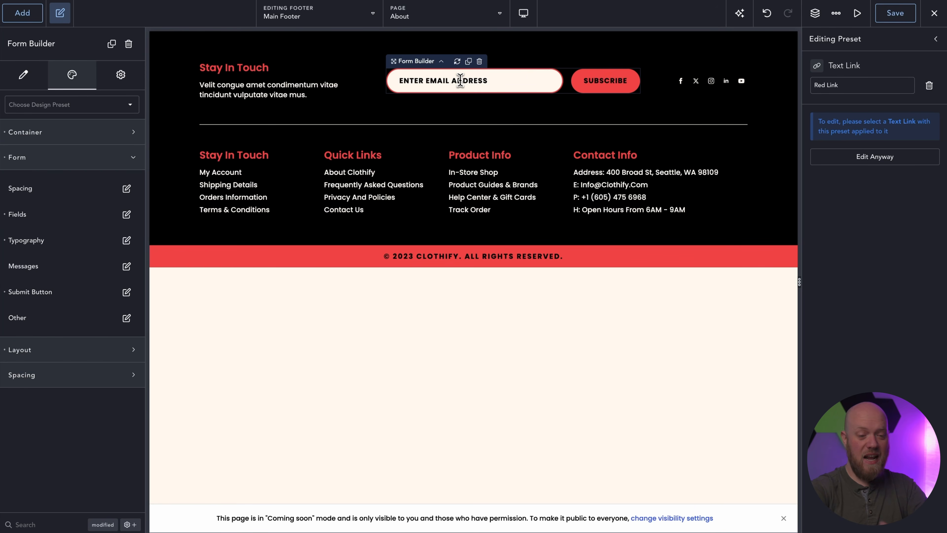
Step: Set the background of the footer's social icons to Action (#EF4444) and save the footer
left_click(687, 90)
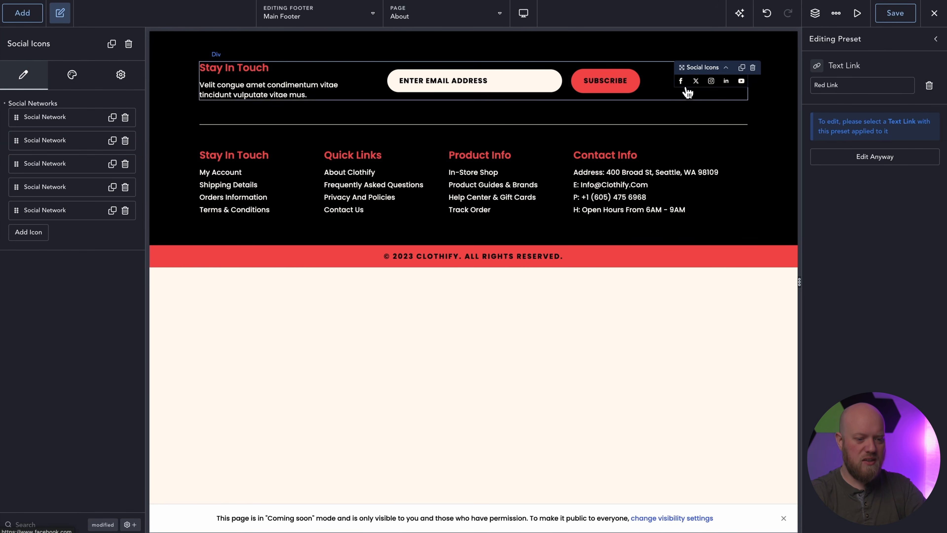
left_click(72, 75)
left_click(77, 140)
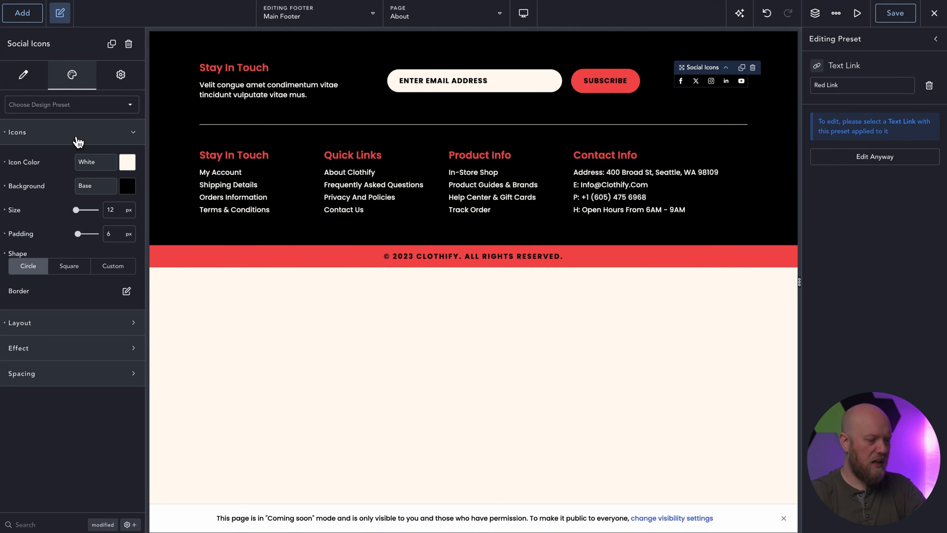
left_click(127, 186)
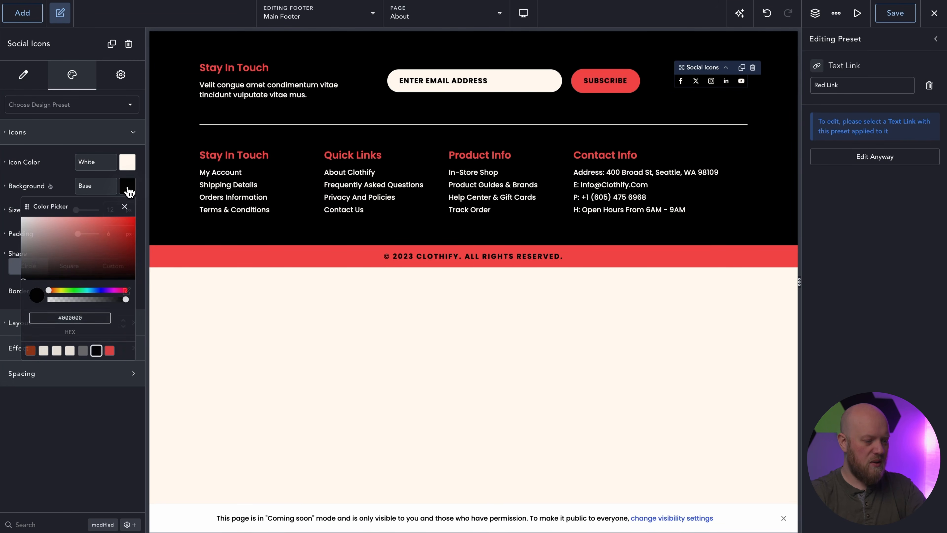
left_click(110, 351)
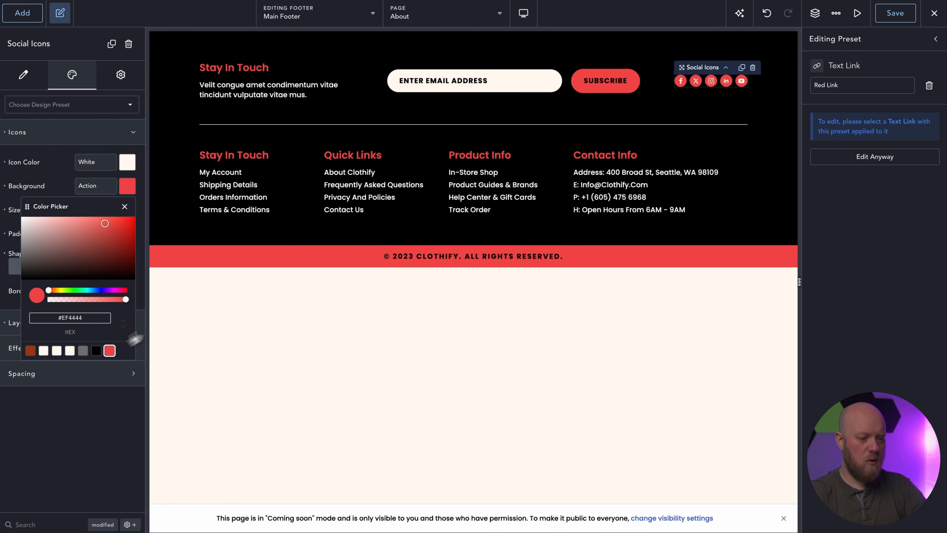
left_click(895, 15)
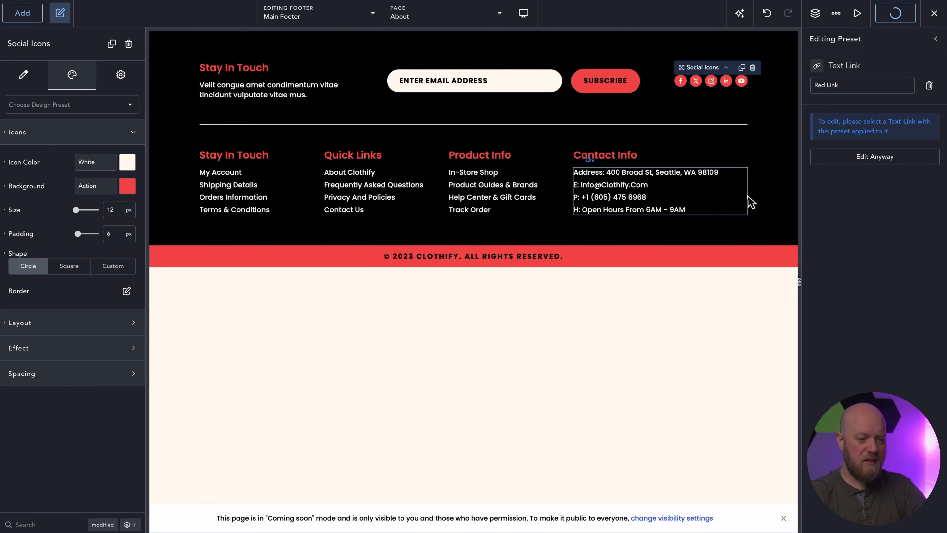
Step: Change the year in the footer's copyright line to 2026
left_click(365, 94)
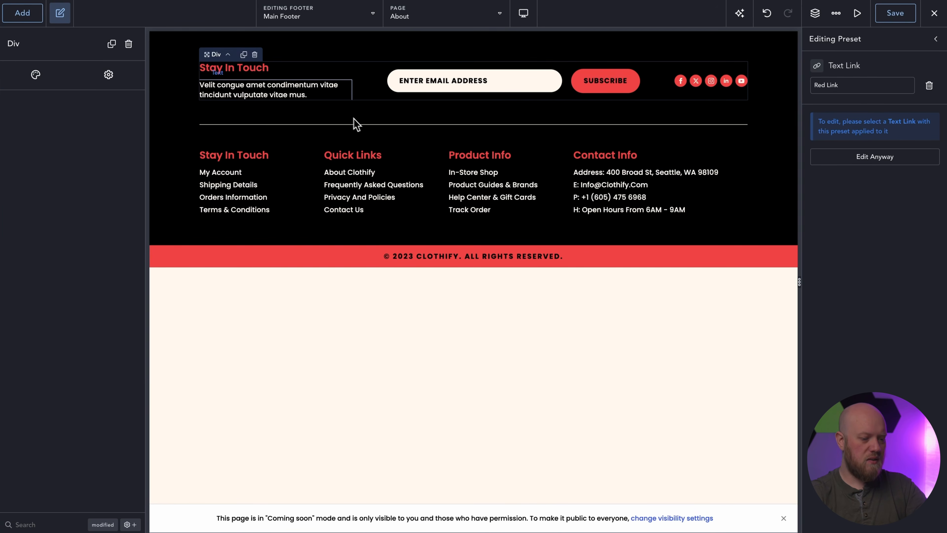
double_click(434, 258)
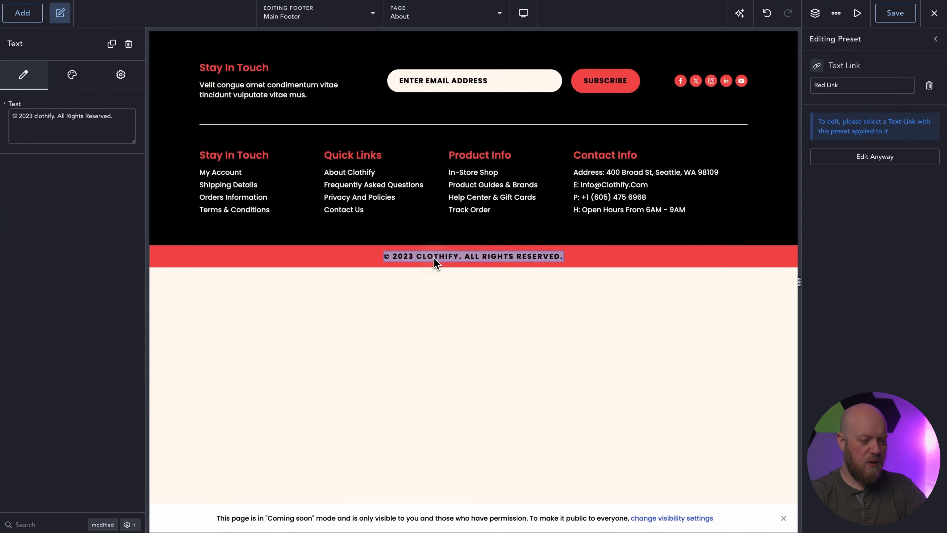
left_click(414, 262)
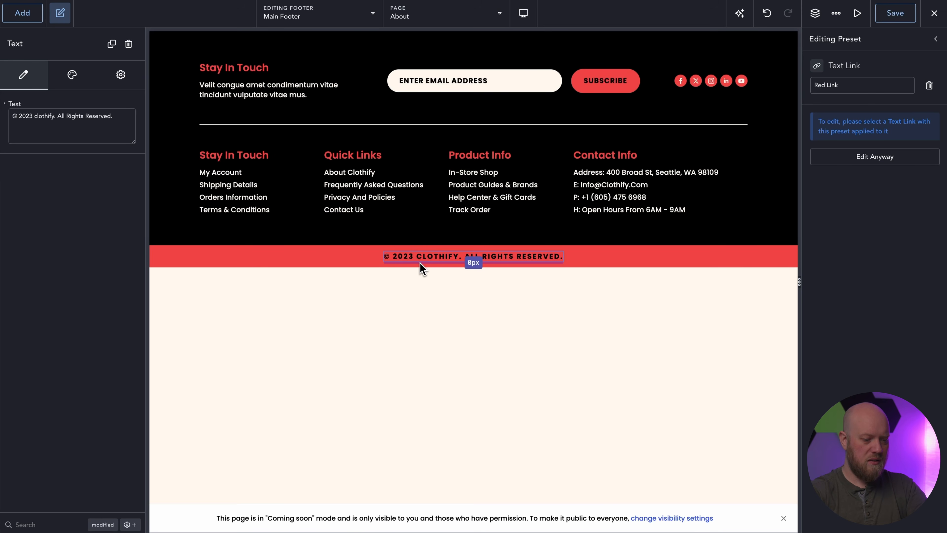
key("BackSpace")
type("6")
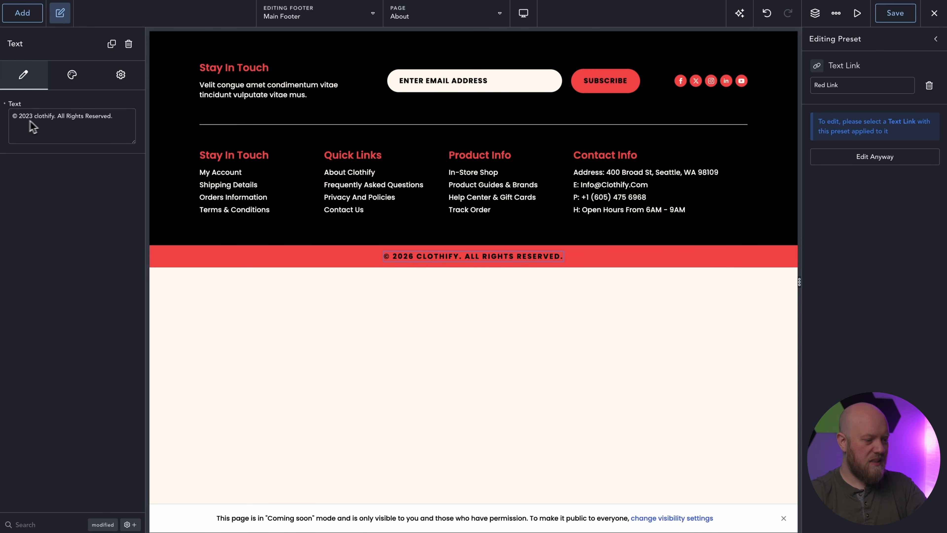
Step: Replace the copyright line's text with the Current Date dynamic data
mouse_move(32, 117)
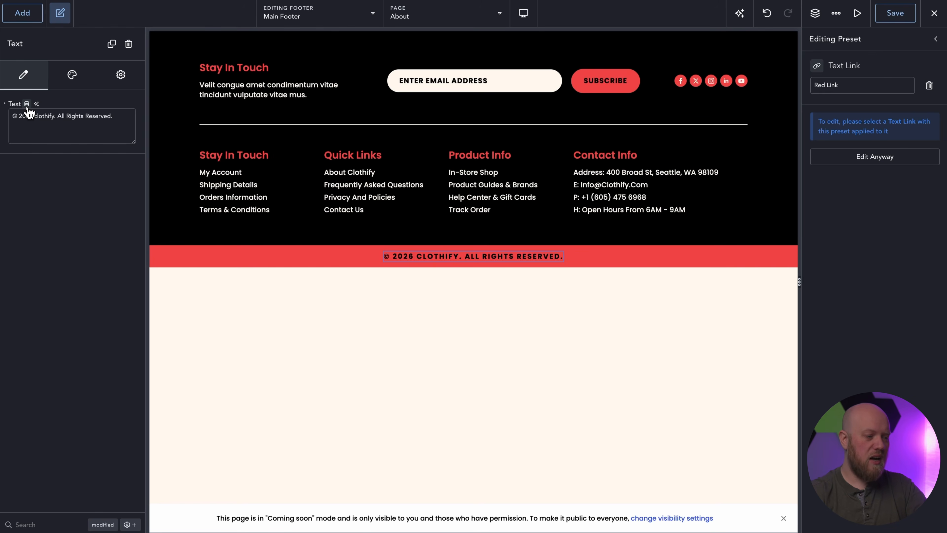
left_click(27, 105)
type("date")
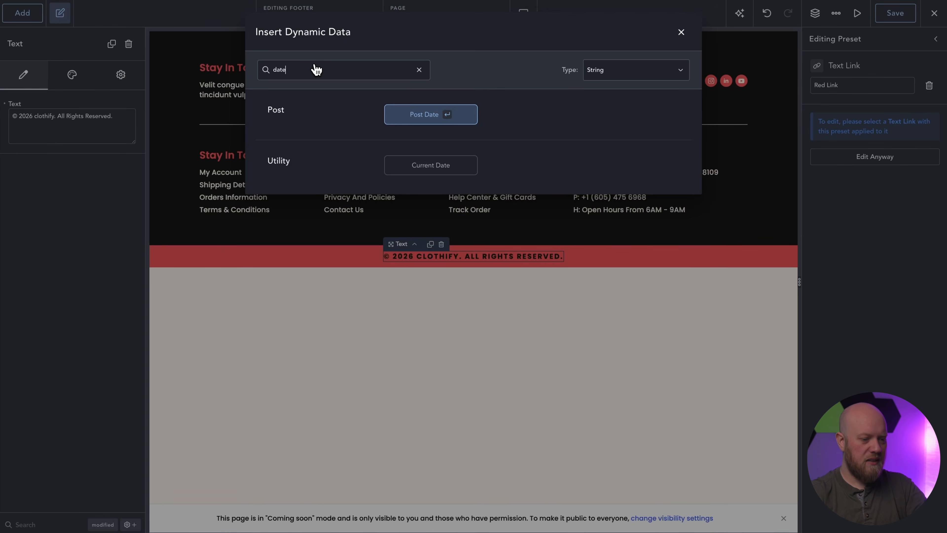
left_click(446, 168)
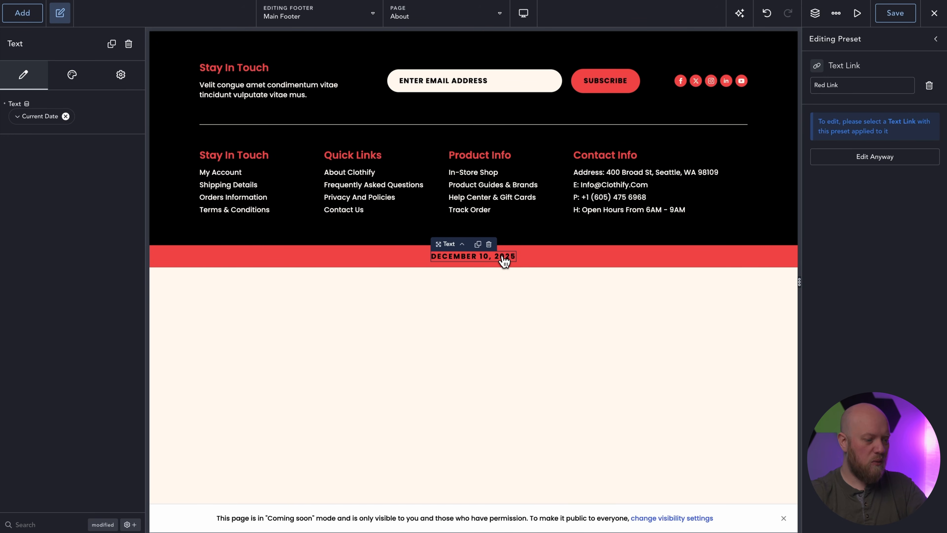
Step: Set the Current Date format of the copyright line to Custom with the custom format Y
left_click(18, 117)
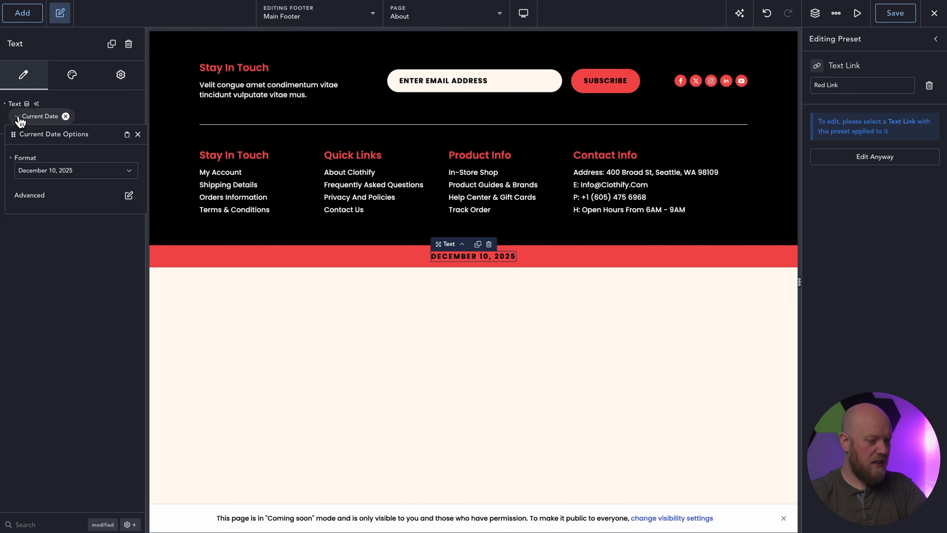
left_click(78, 171)
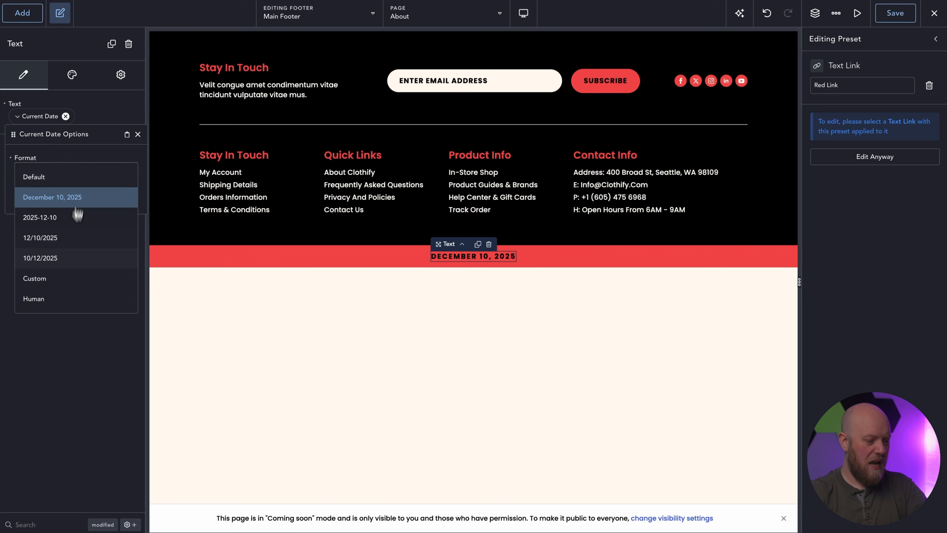
left_click(62, 279)
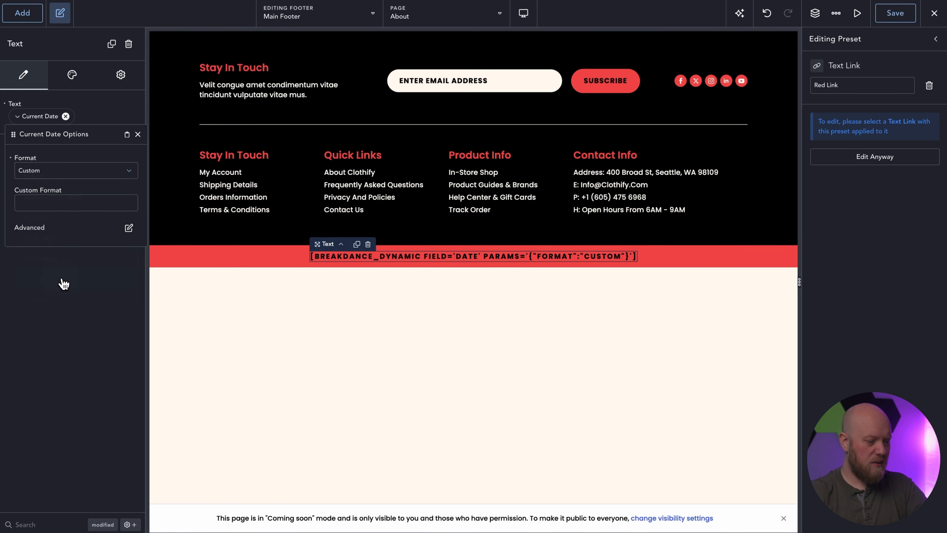
left_click(54, 201)
type("Y")
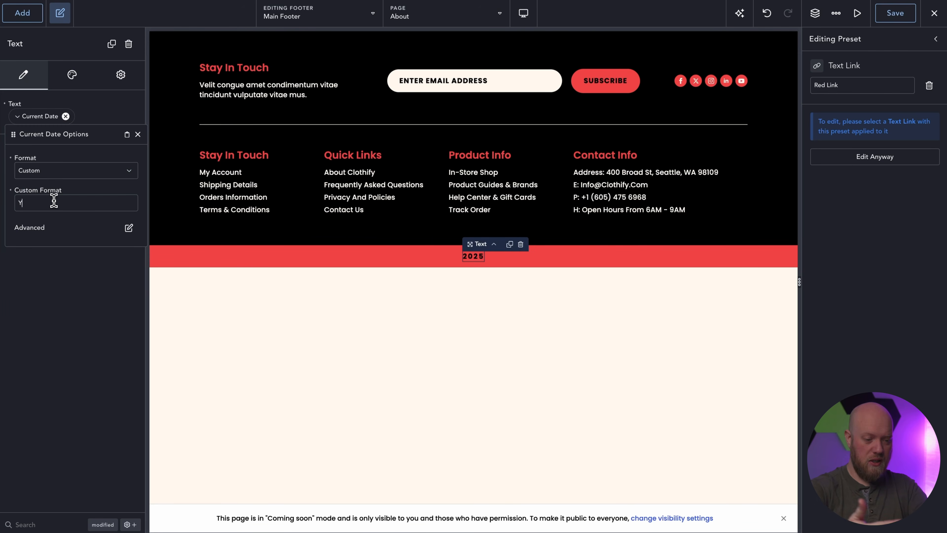
Step: Prepend © and append " ExciteBoom Hot Sauce" to the Current Date dynamic data in the footer's copyright line
left_click(129, 227)
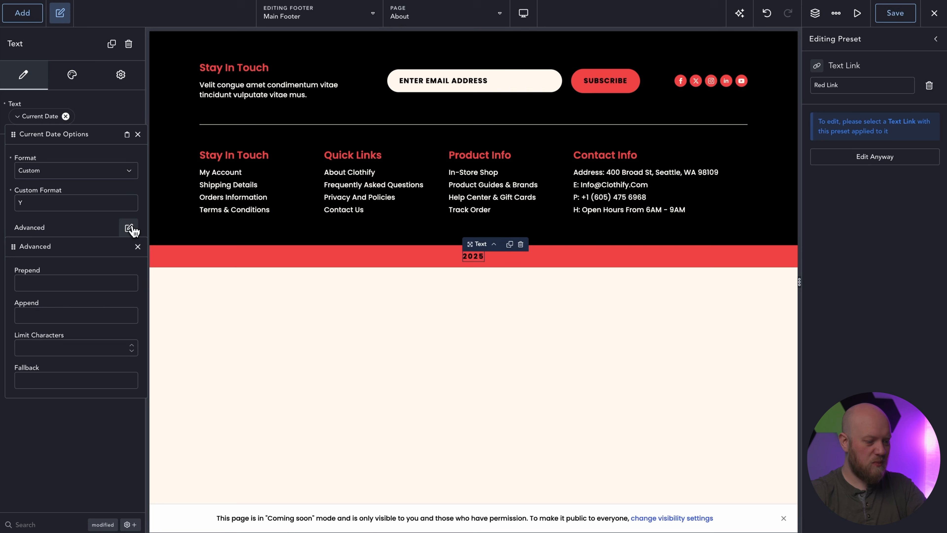
left_click(51, 282)
type("©")
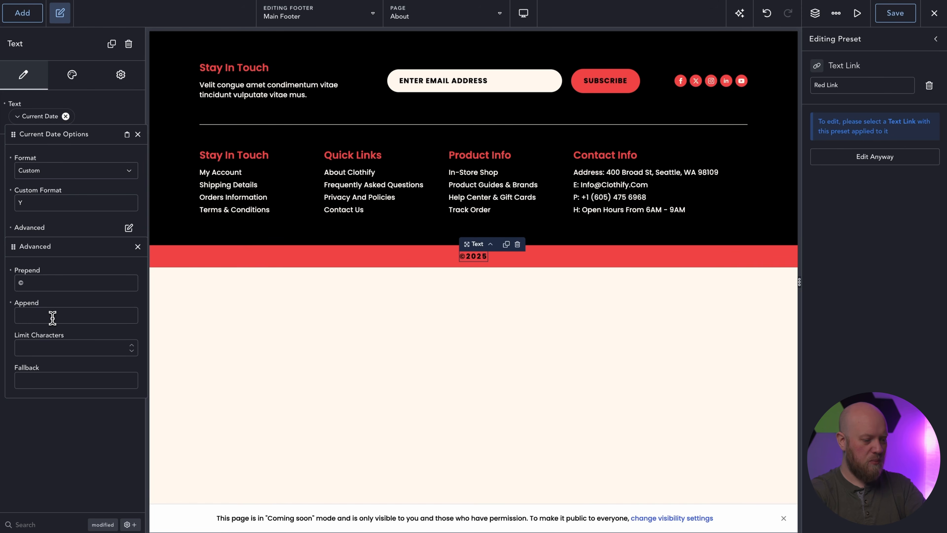
left_click(52, 315)
type("ExciteBoom Ho")
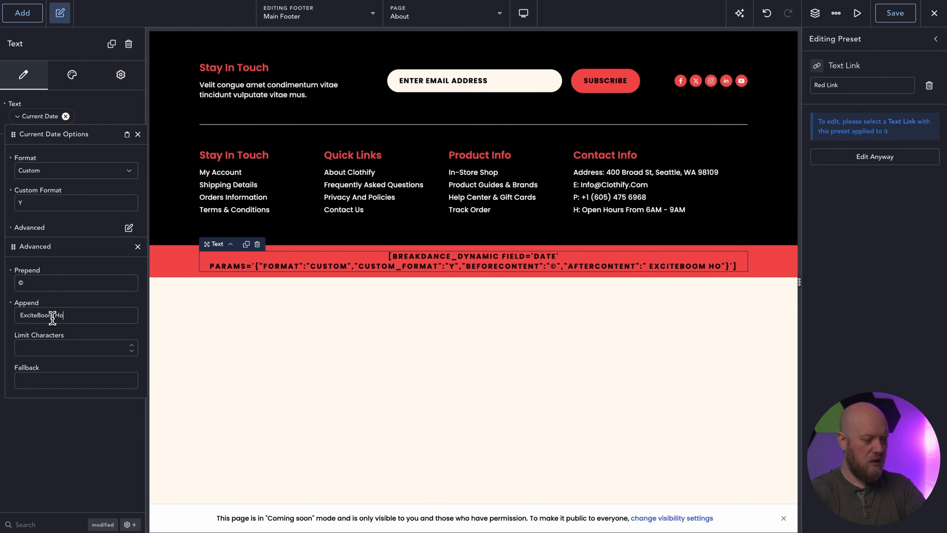
type("t Sauce")
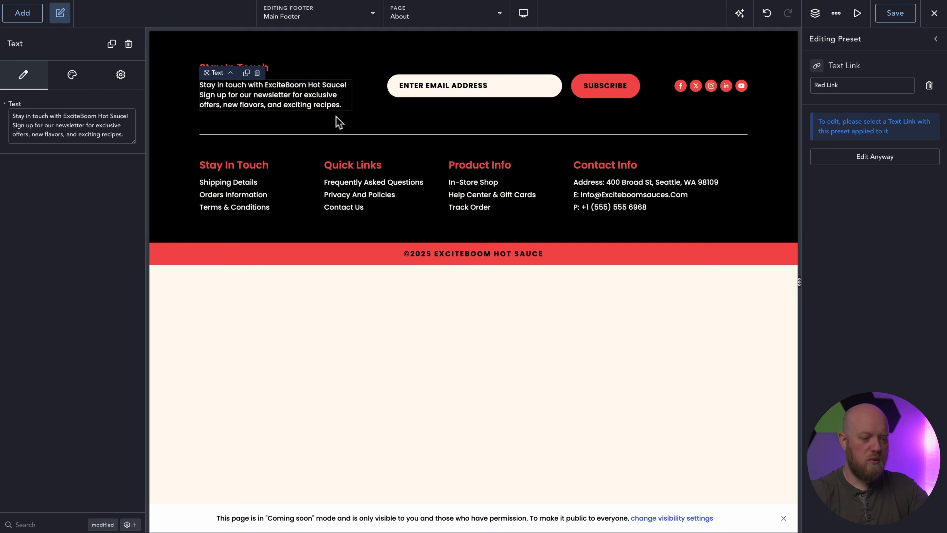
Step: Add Store Submission as the after-submission action of the footer's newsletter form and review the other available actions
left_click(563, 89)
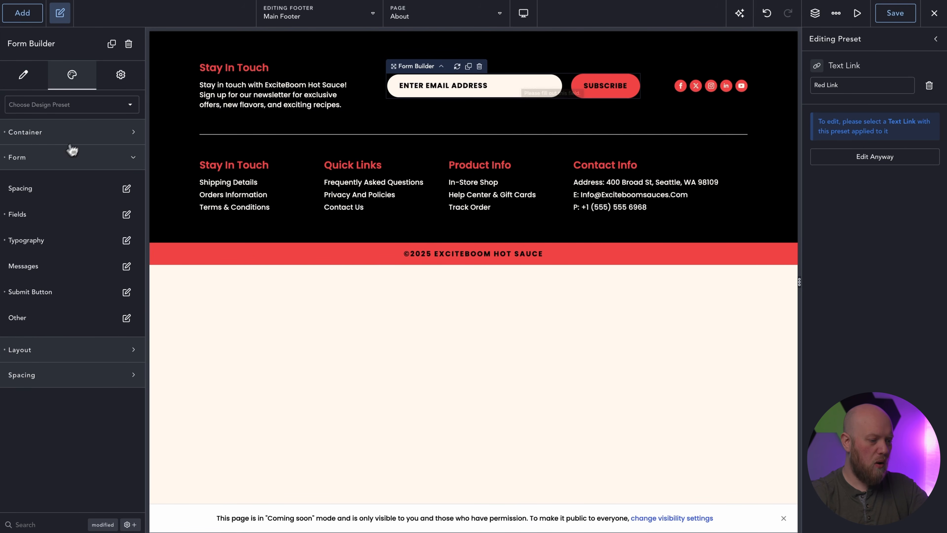
left_click(60, 157)
left_click(23, 75)
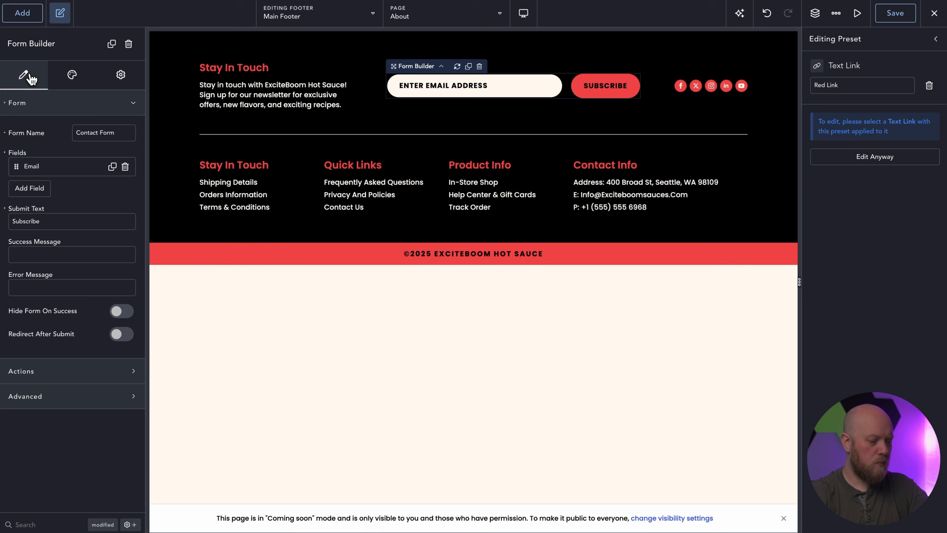
left_click(107, 372)
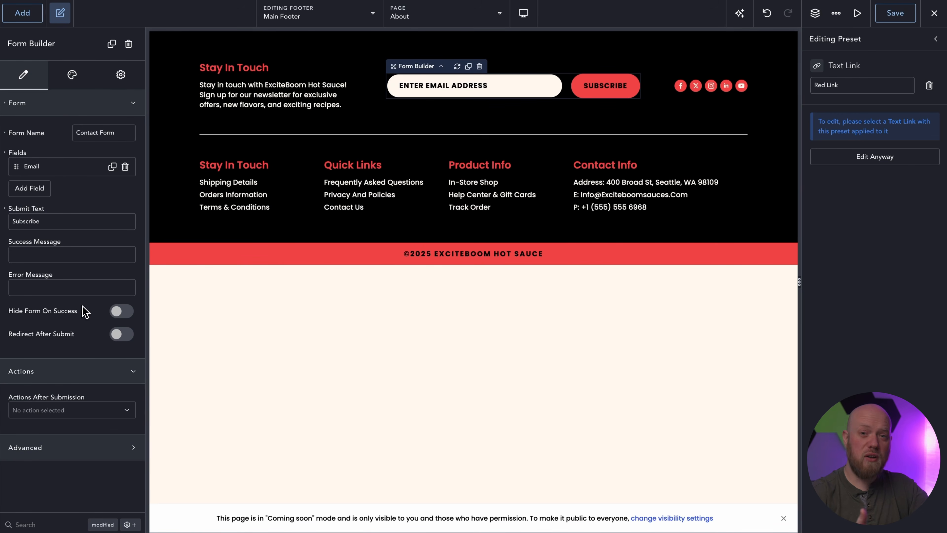
left_click(112, 409)
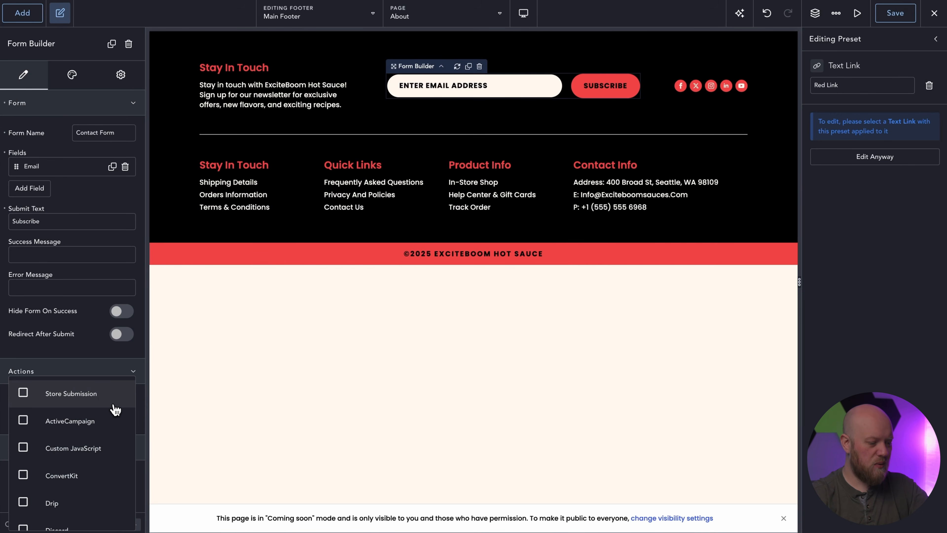
left_click(104, 397)
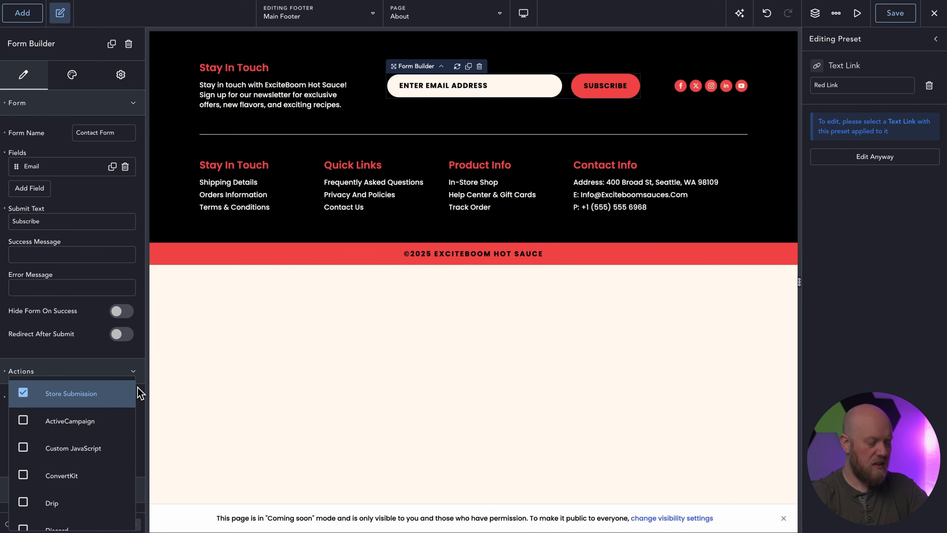
scroll(112, 406, "down", 1)
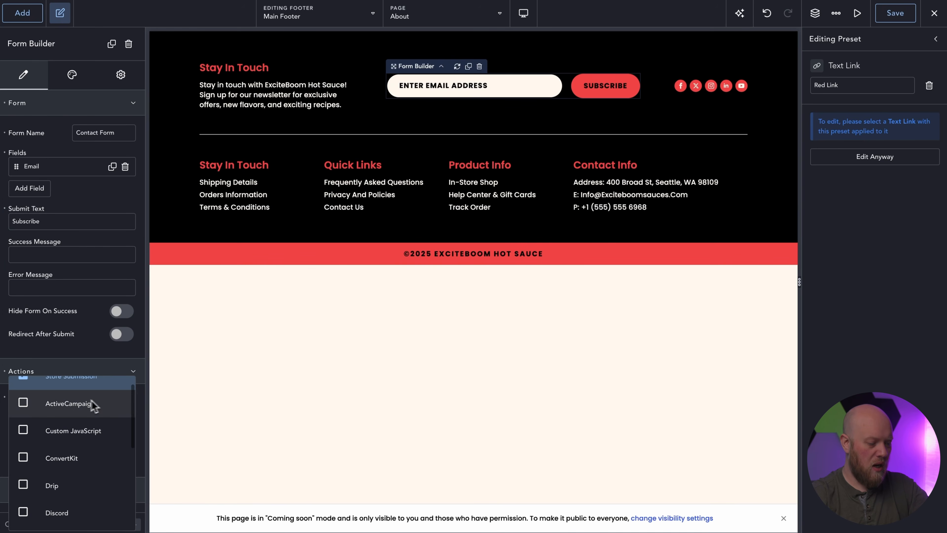
scroll(75, 400, "down", 2)
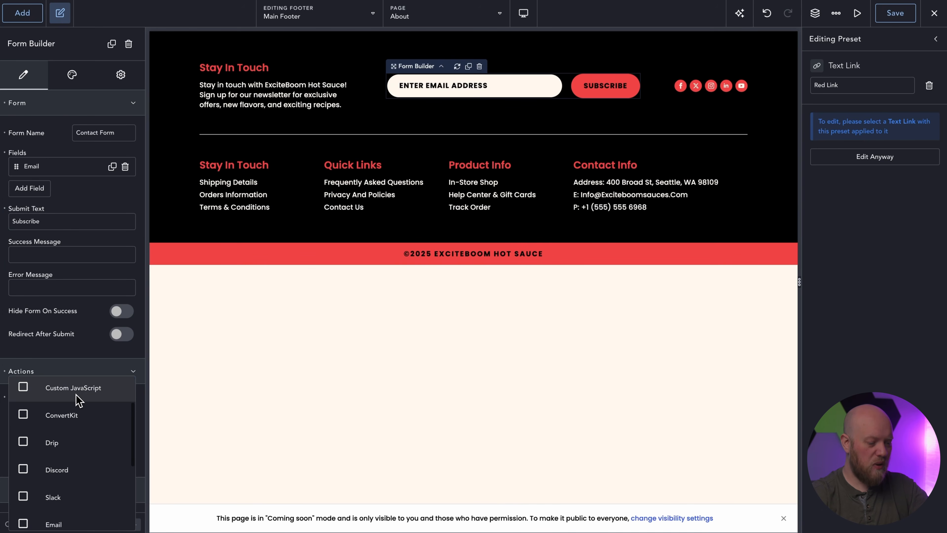
scroll(87, 417, "down", 1)
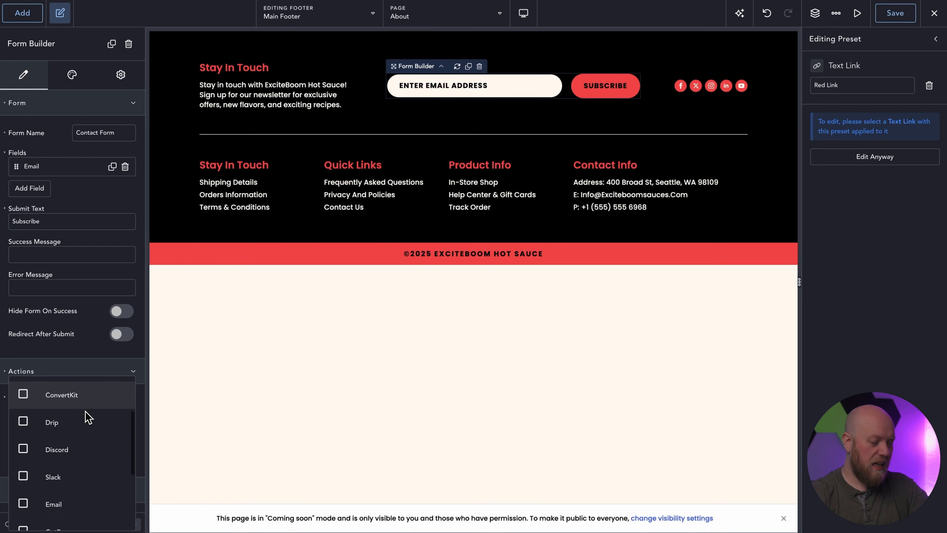
scroll(80, 446, "down", 2)
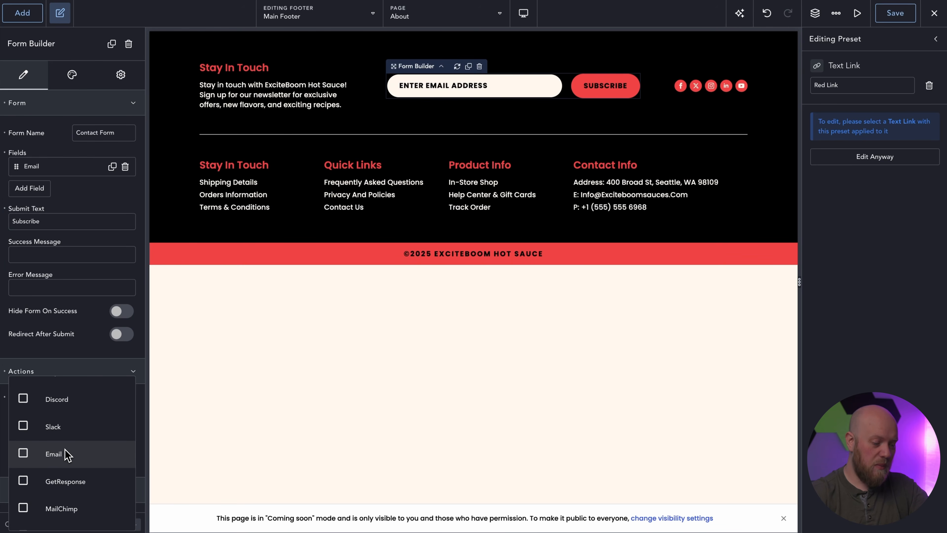
scroll(68, 451, "down", 3)
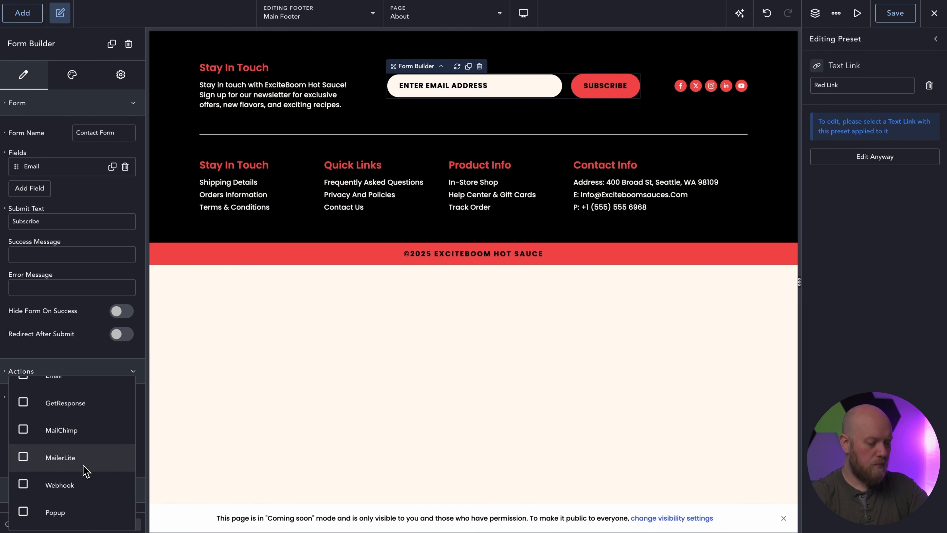
left_click(143, 395)
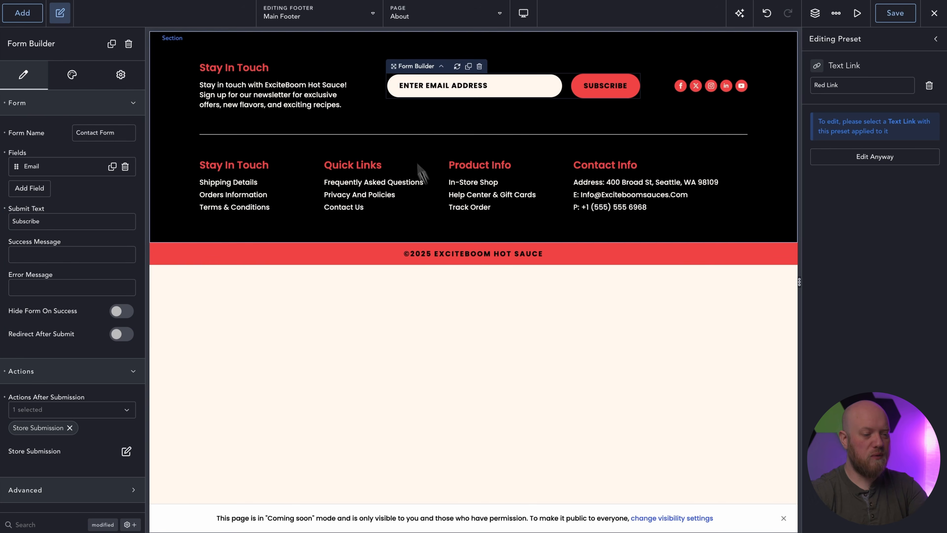
Step: Switch from the Main Footer to editing the Home page and look over its layout
left_click(325, 18)
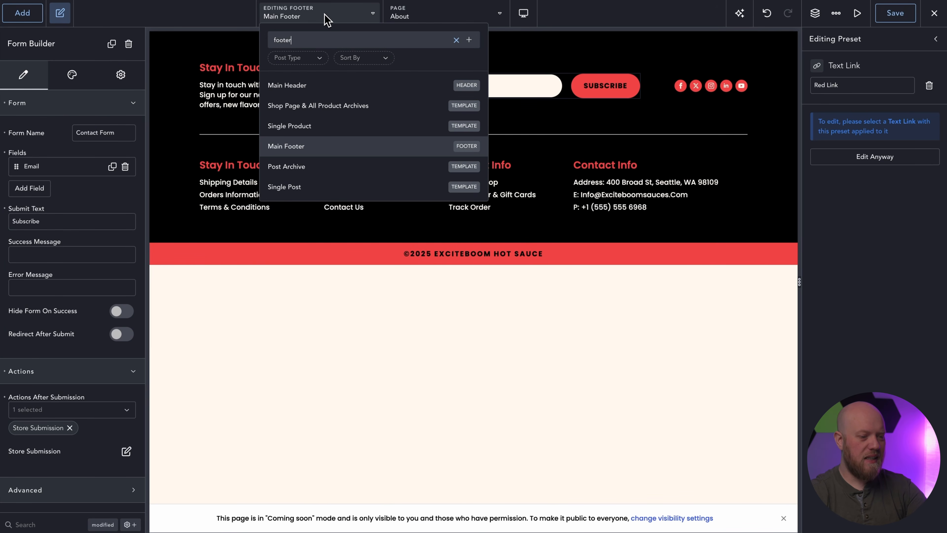
scroll(314, 143, "down", 4)
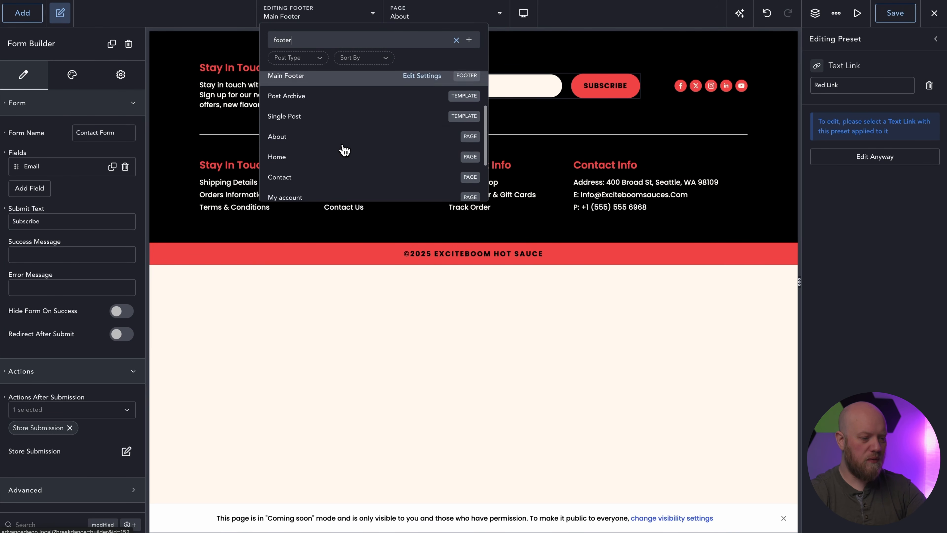
left_click(312, 145)
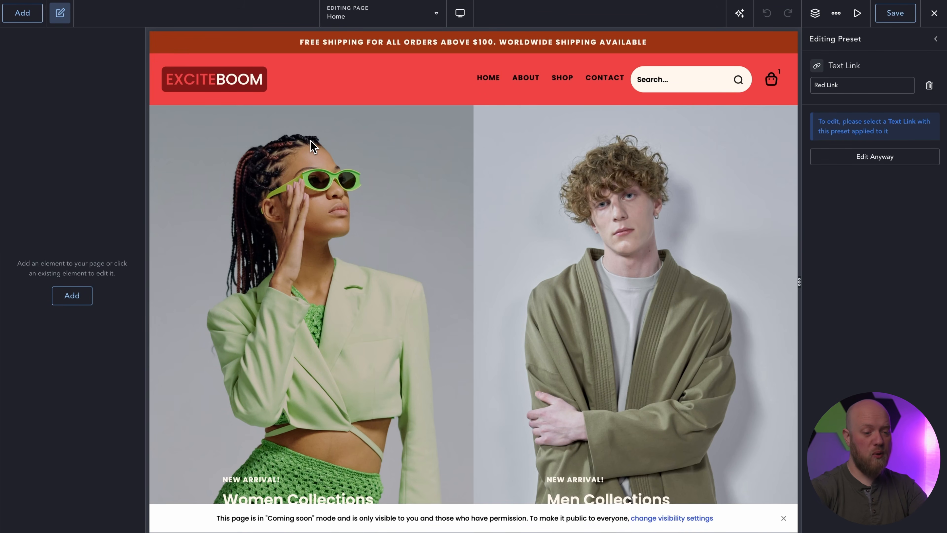
scroll(390, 192, "down", 15)
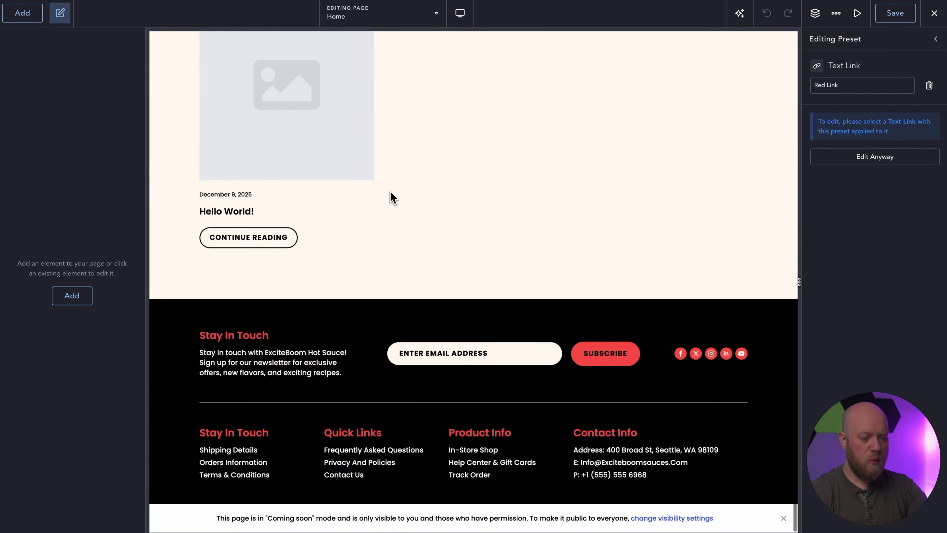
scroll(390, 198, "up", 15)
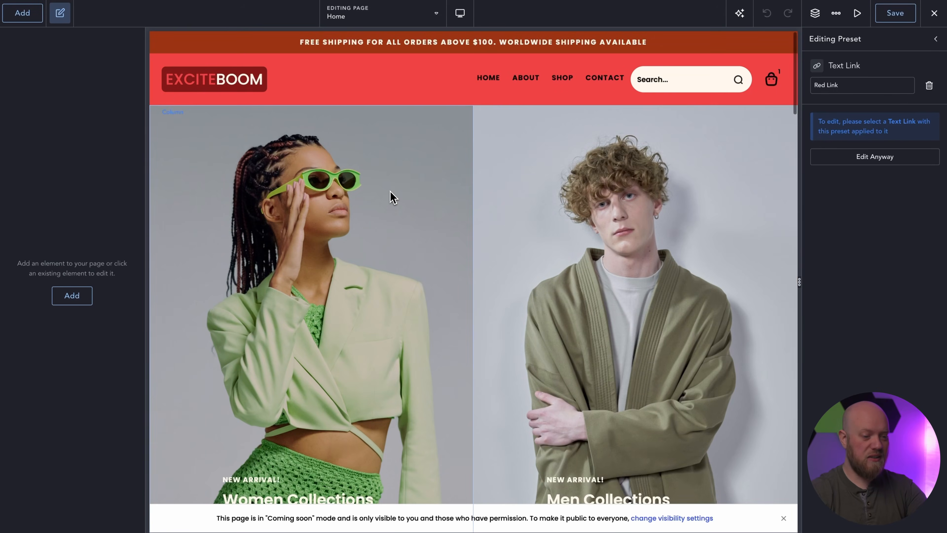
scroll(390, 194, "down", 3)
scroll(390, 194, "up", 1)
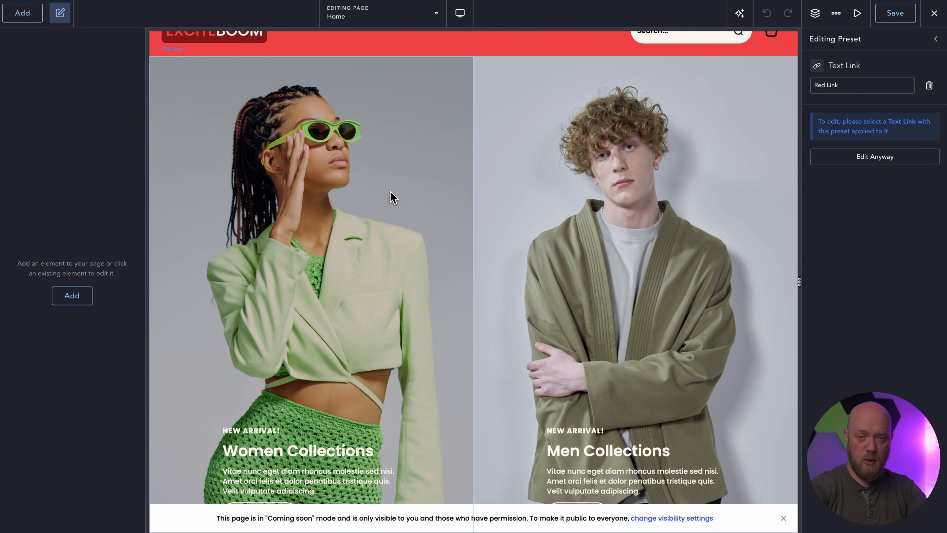
Step: Replace the background image of the Women Collections hero column with the jerky and dried chicken slices photo from the media library
left_click(392, 197)
scroll(376, 197, "down", 2)
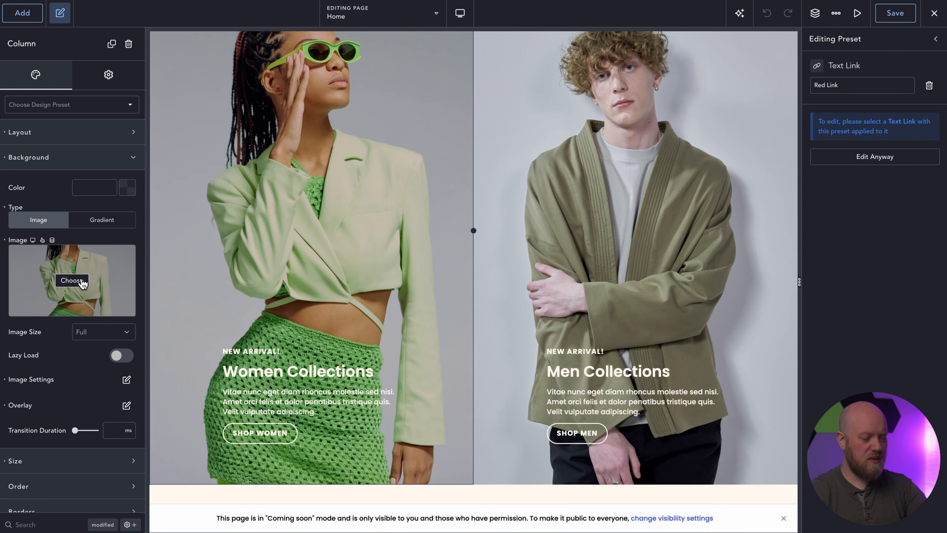
left_click(71, 279)
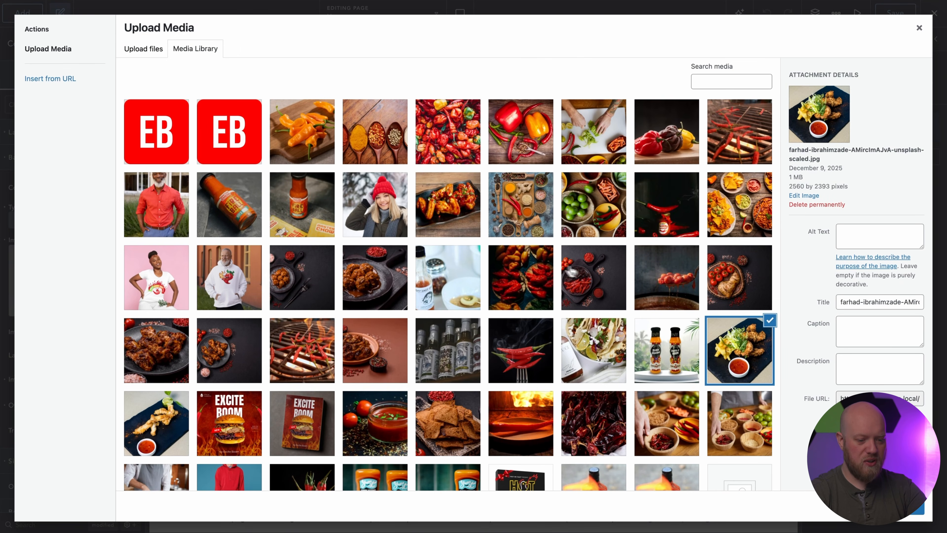
left_click(592, 283)
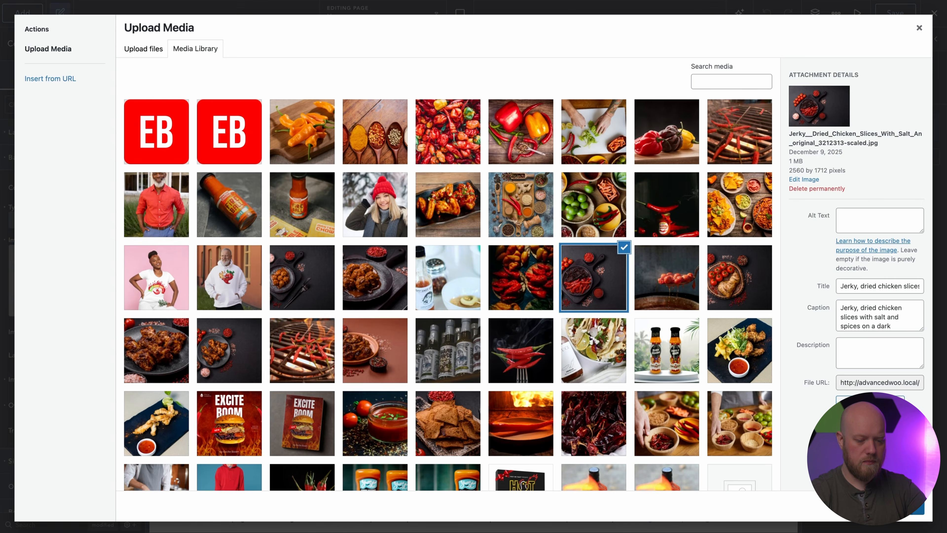
left_click(917, 508)
Step: Replace the background image of the Men Collections hero column with the tilted Fire Ball sauce bottle photo from the media library
left_click(639, 193)
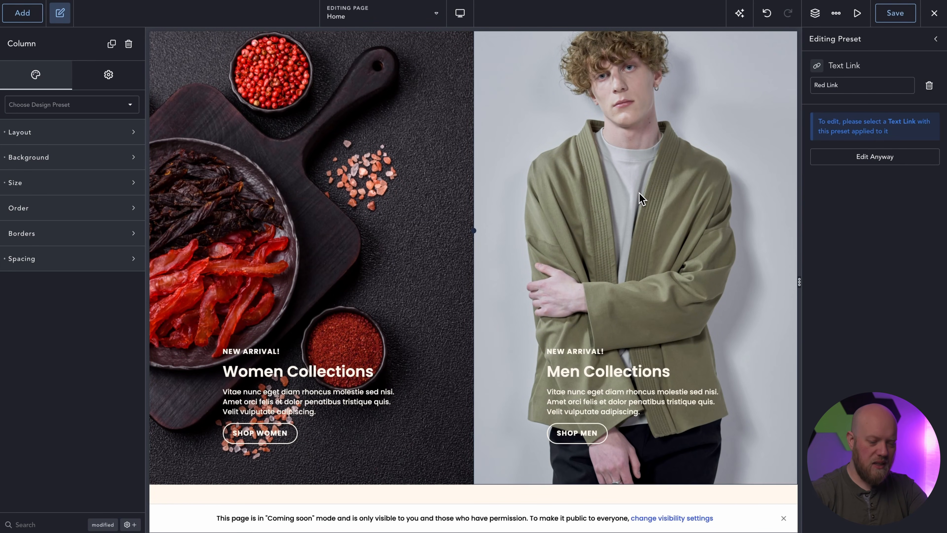
left_click(58, 163)
left_click(74, 281)
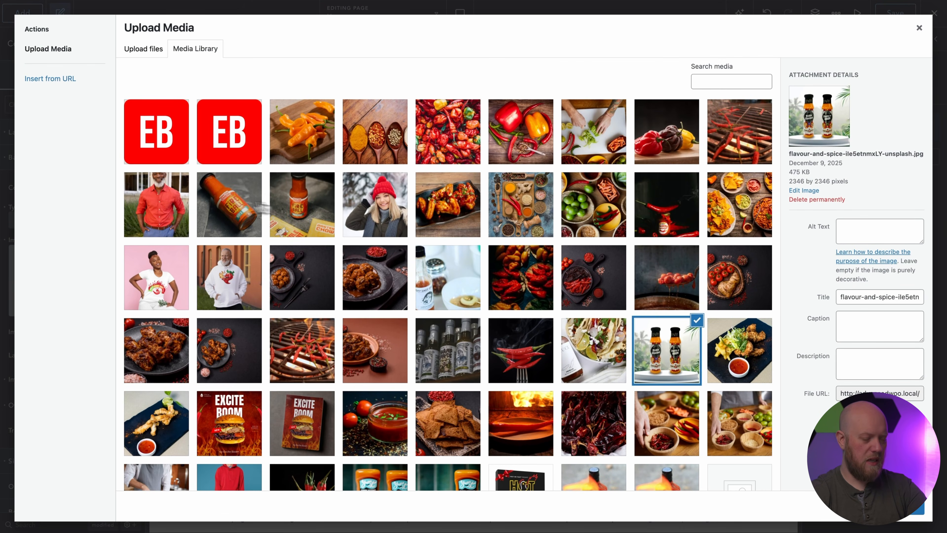
left_click(257, 206)
left_click(913, 508)
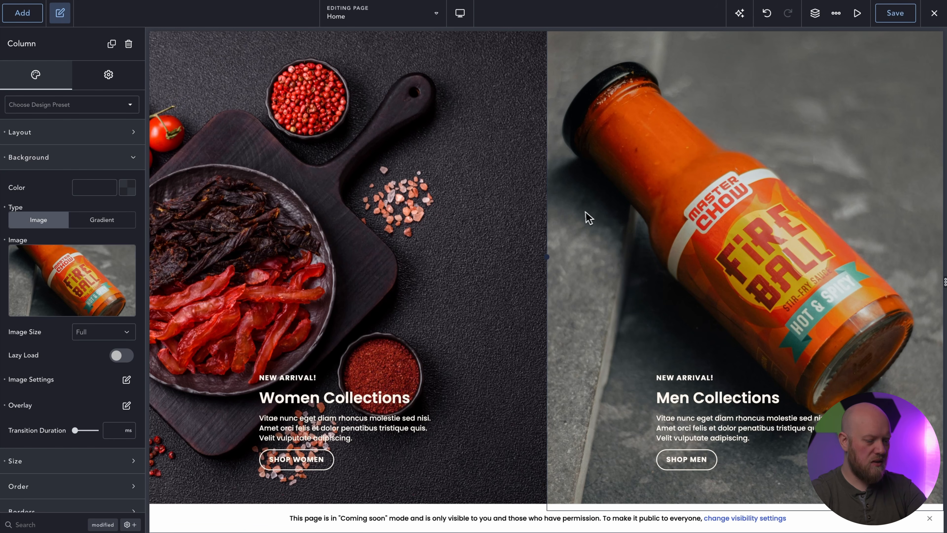
Step: Add a dark gradient overlay to the background of the Men Collections hero column
left_click(126, 405)
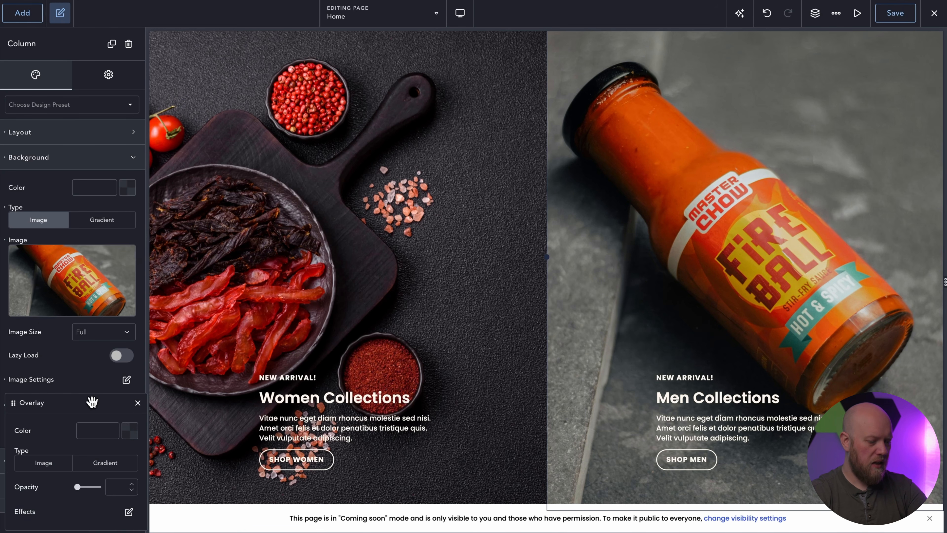
left_click_drag(92, 402, 123, 320)
left_click(133, 384)
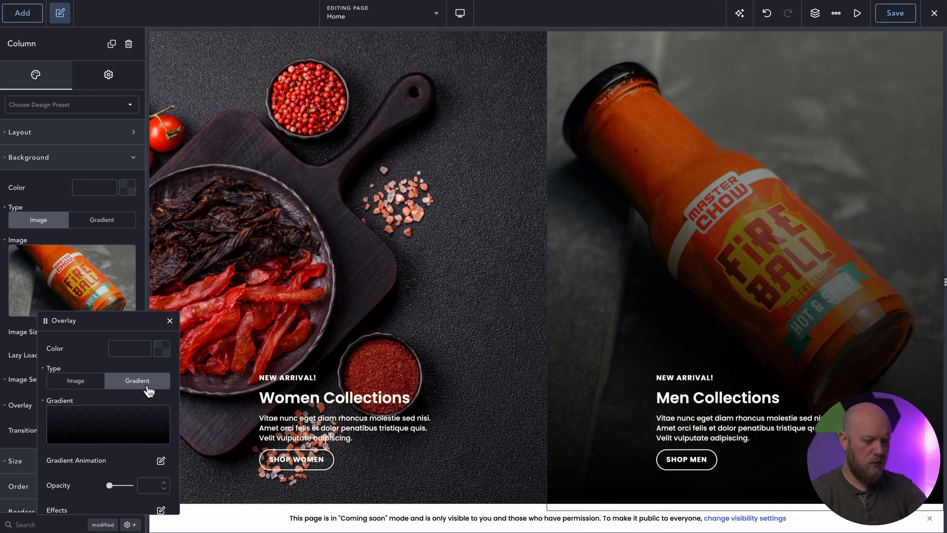
left_click(169, 320)
Step: Add a dark gradient overlay to the background of the Women Collections hero column
left_click(451, 278)
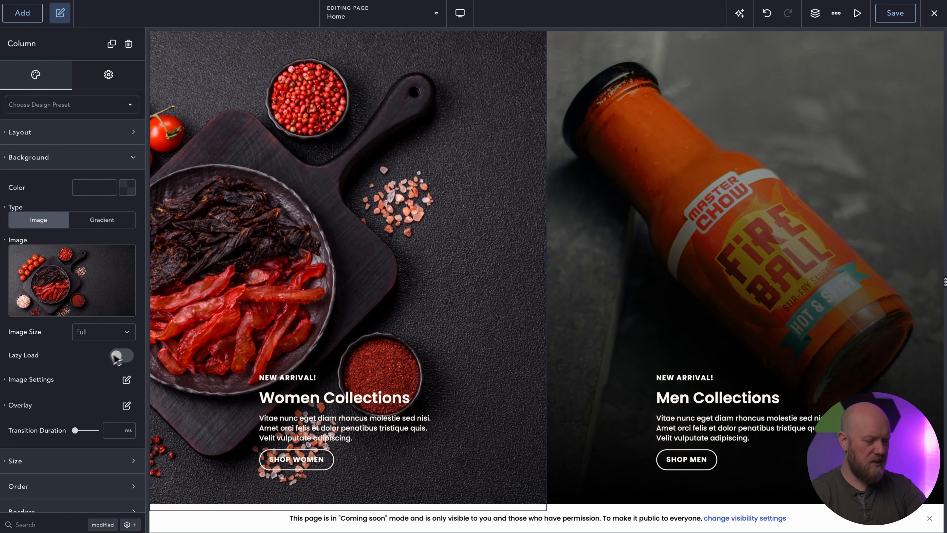
left_click(126, 405)
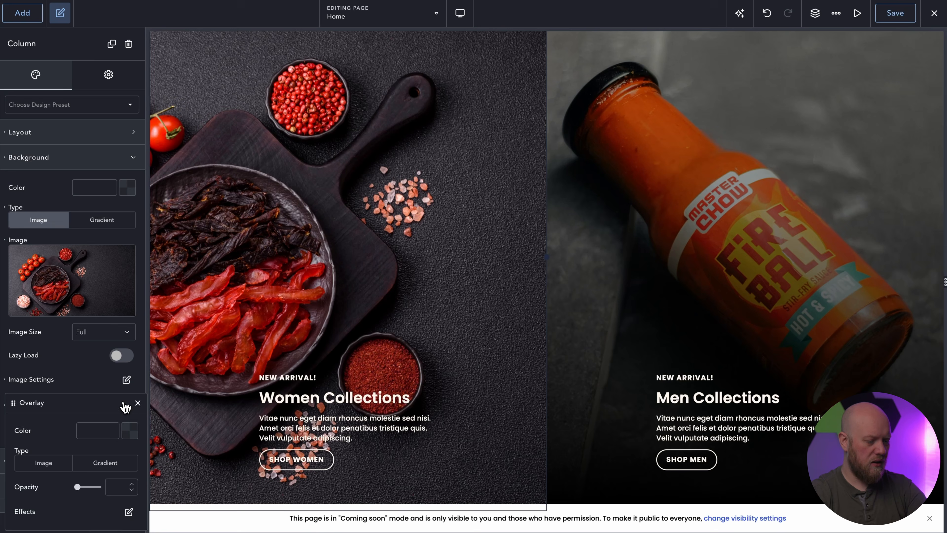
left_click(110, 463)
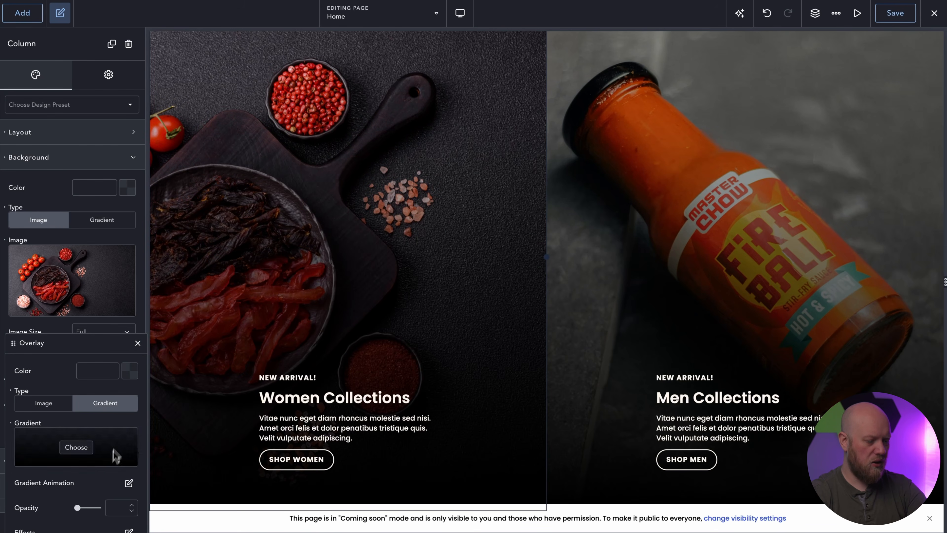
left_click(137, 343)
Step: Change the small "New arrival!" label above the Women Collections heading to "Ingredients"
scroll(648, 303, "up", 3)
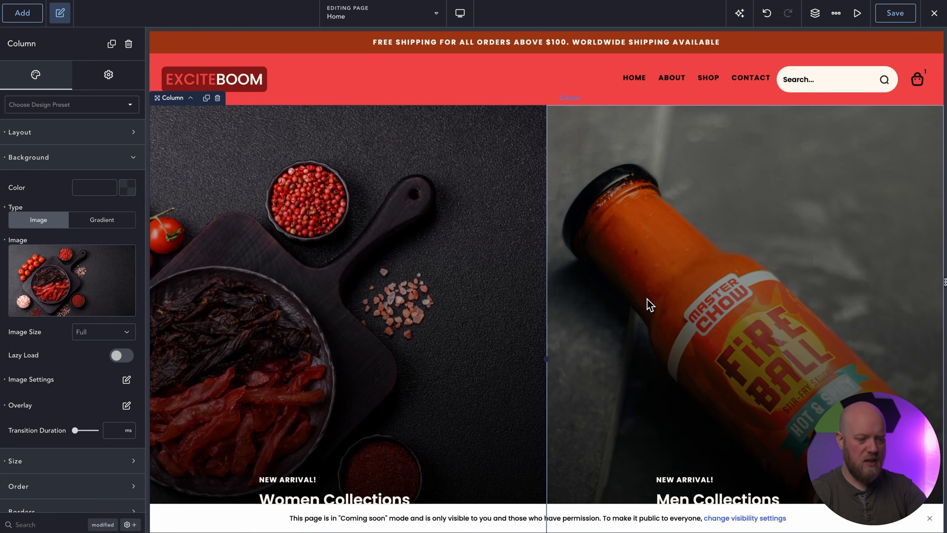
scroll(649, 303, "down", 3)
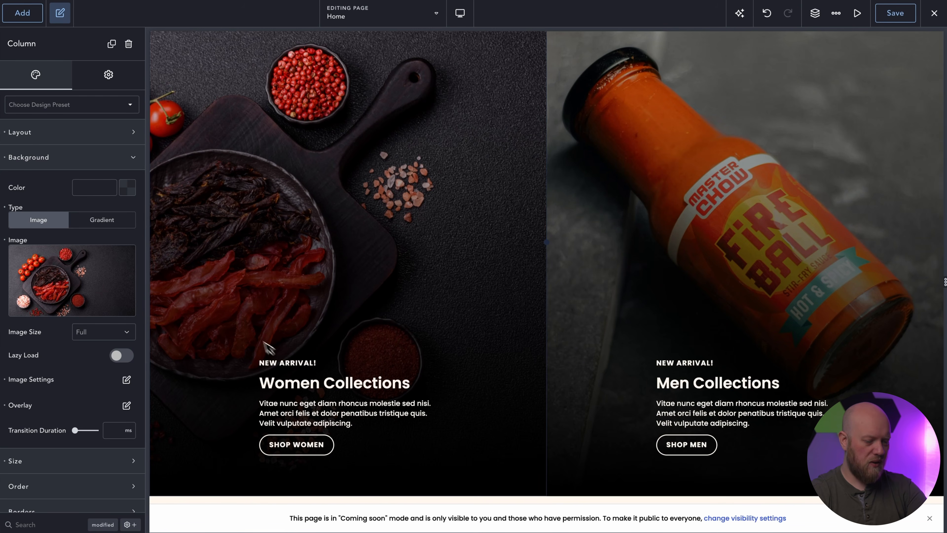
left_click(294, 363)
double_click(304, 368)
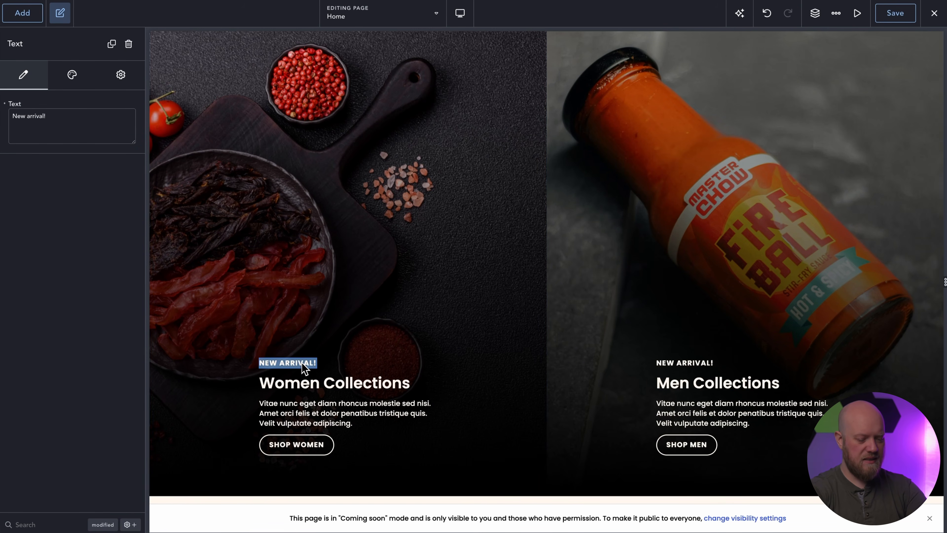
type("Ingredients")
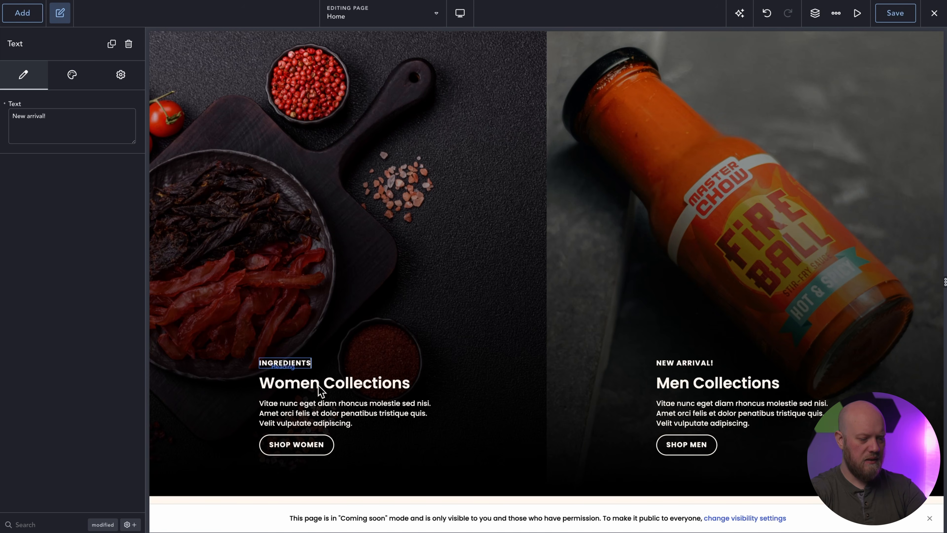
Step: Change the Women Collections heading to "Spices And More"
left_click(320, 388)
double_click(320, 388)
type("Spioc")
key("BackSpace")
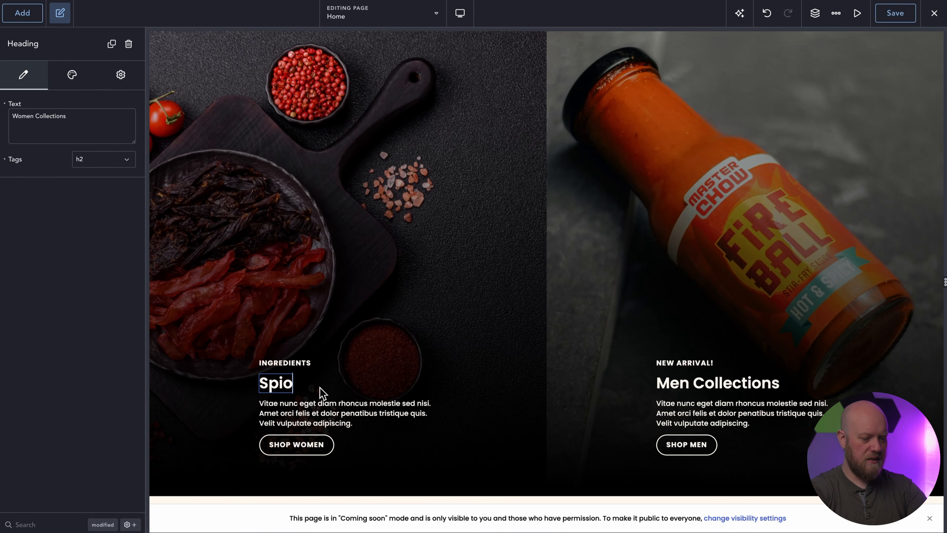
type("c")
key("BackSpace")
key("BackSpace")
type("ces And More")
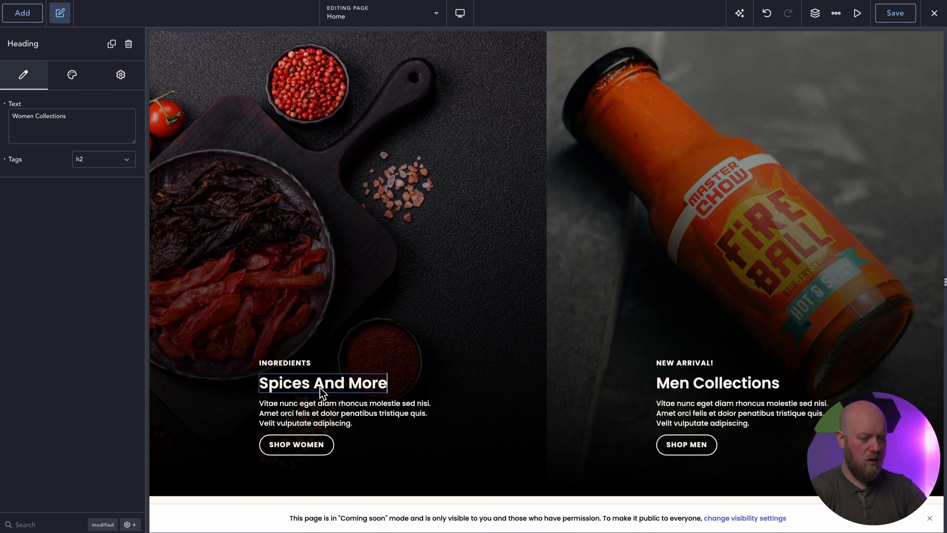
Step: Relabel the Shop Women button as "shop ingredients" and select the description text above it for editing
left_click(317, 446)
double_click(317, 446)
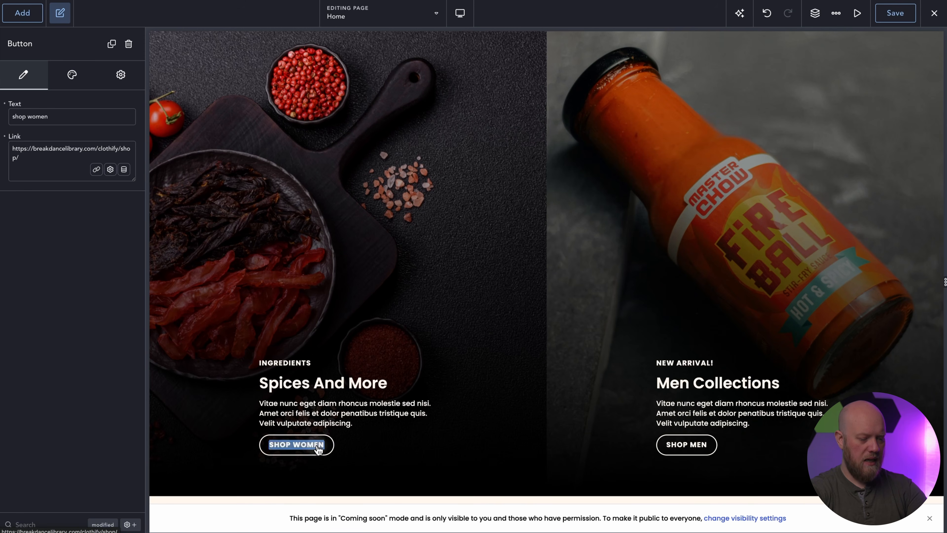
type("shop ingredients")
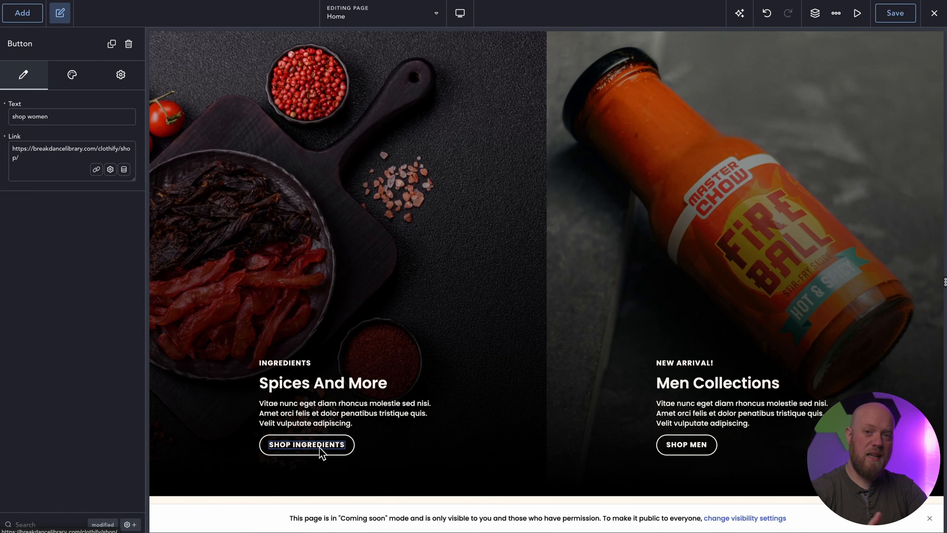
left_click(347, 425)
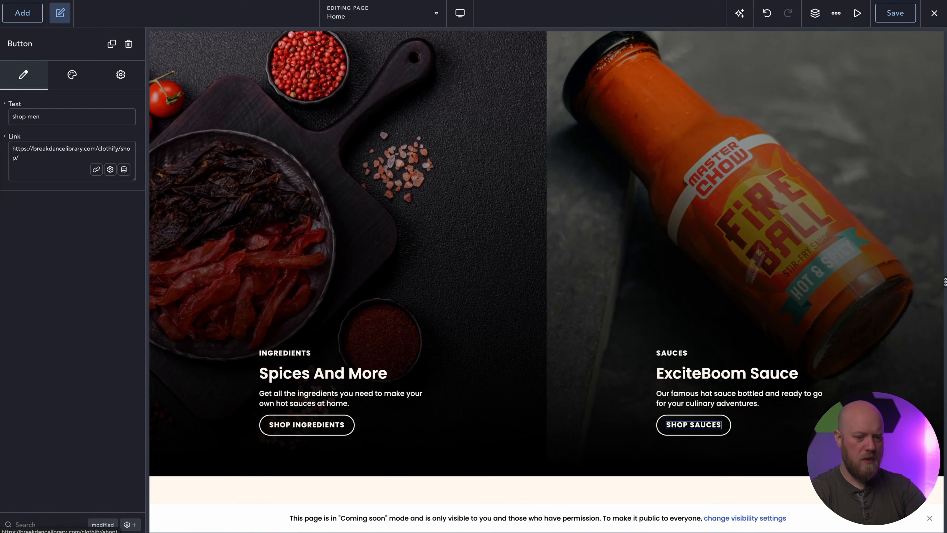
Step: Open the WordPress admin in a separate browser tab, dismiss the editor welcome guide and go to the product categories
left_click(933, 14)
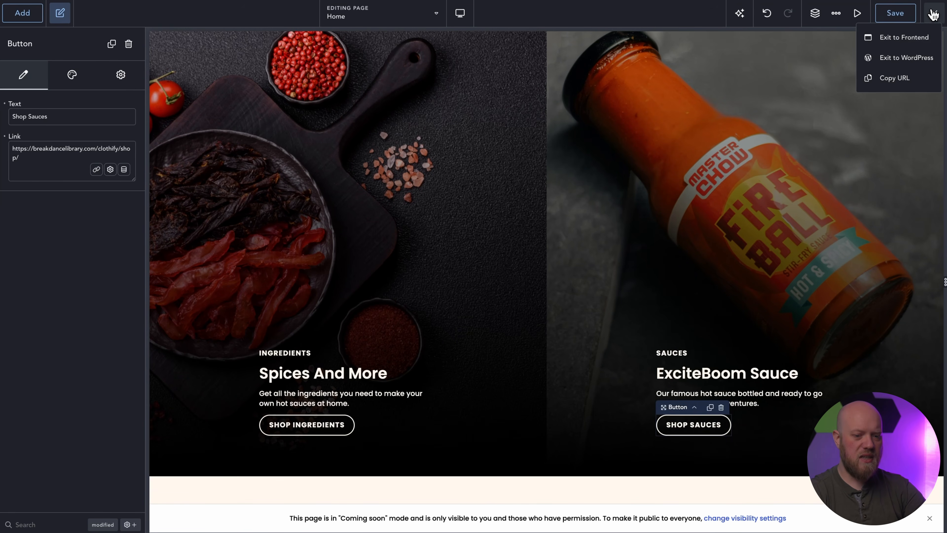
right_click(916, 63)
left_click(861, 65)
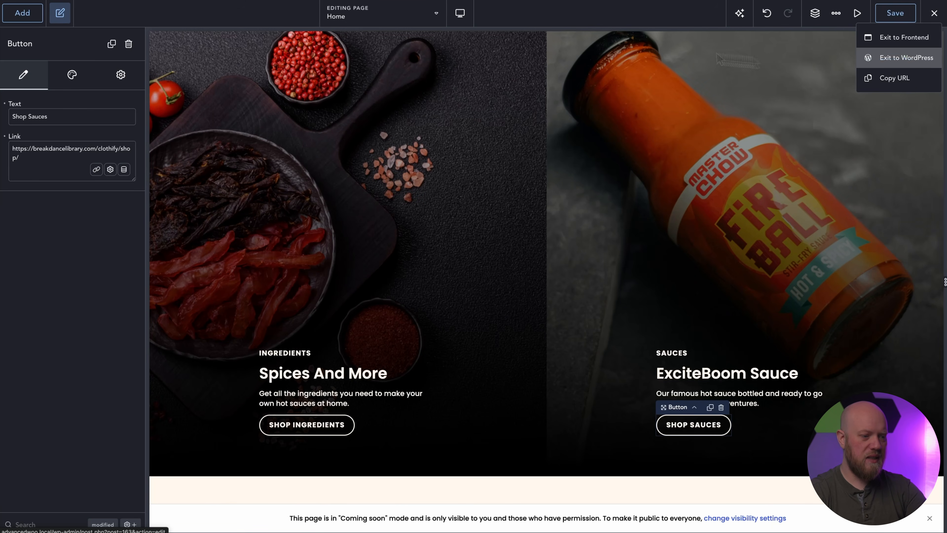
left_click(346, 0)
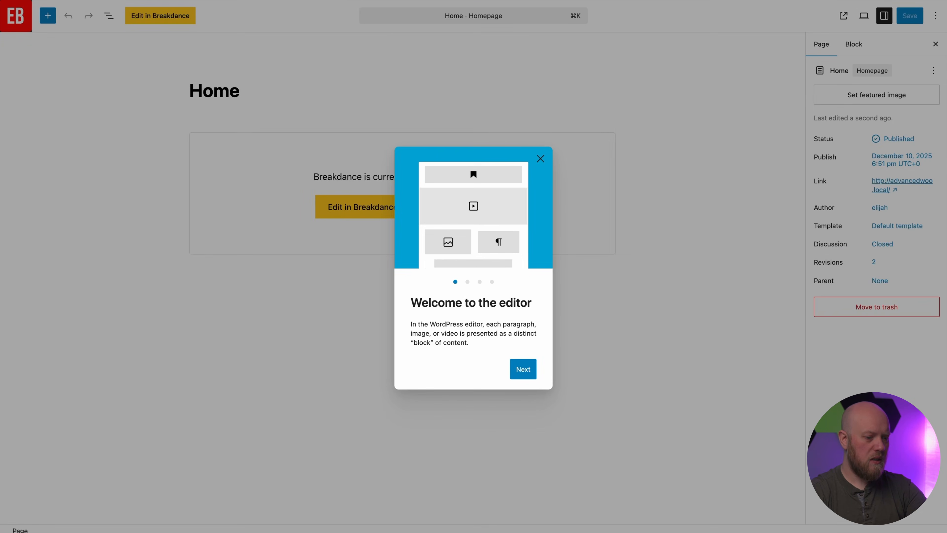
left_click(540, 159)
left_click(27, 19)
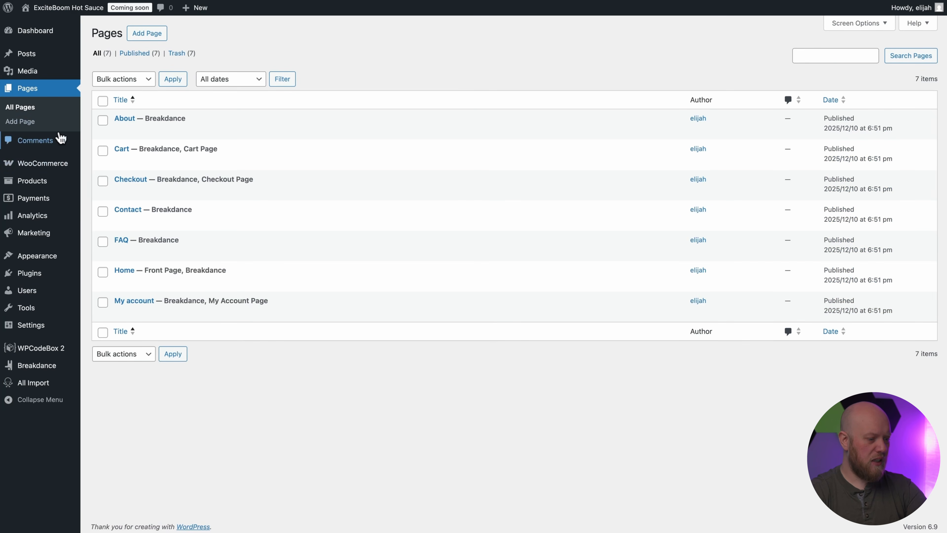
mouse_move(40, 183)
left_click(96, 228)
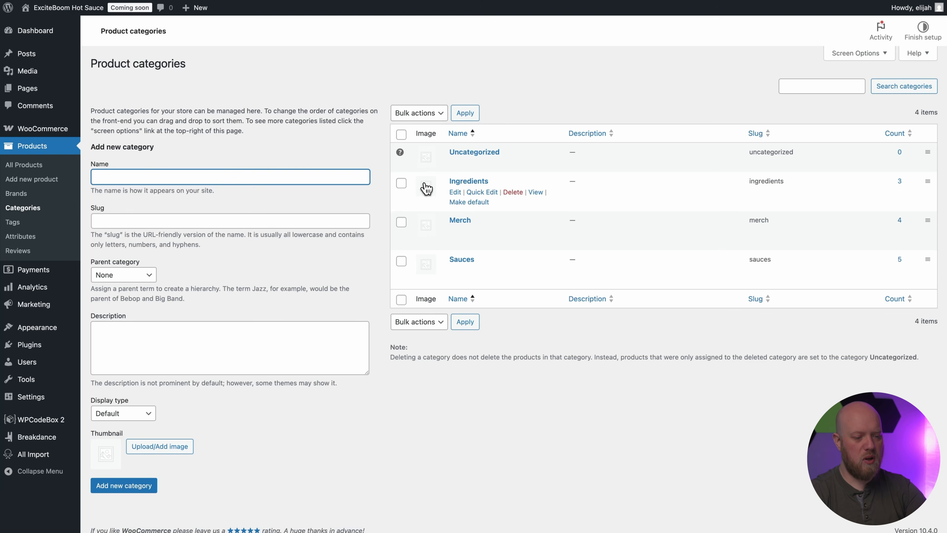
Step: Set the Ingredients category thumbnail to the spices and seasonings photo from the media library, update it and return to the category list
left_click(468, 183)
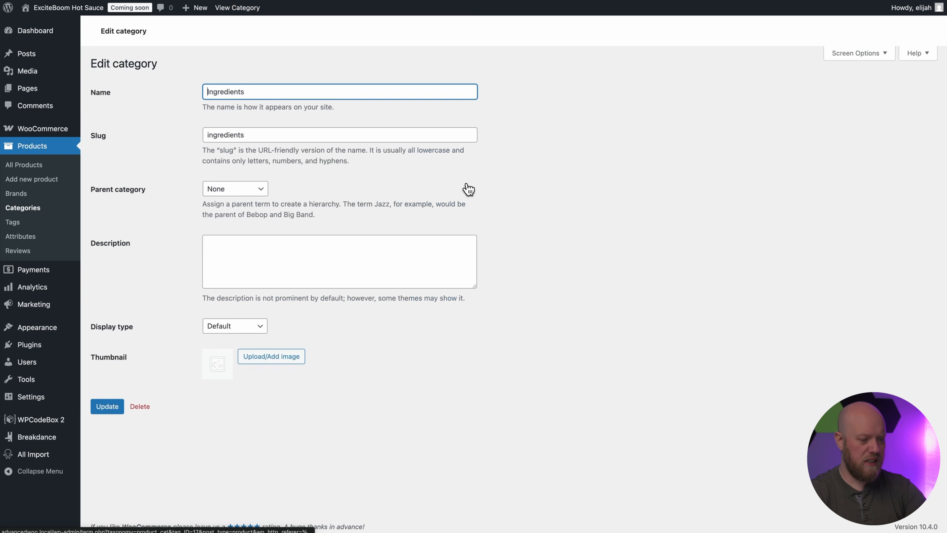
left_click(276, 359)
left_click(359, 195)
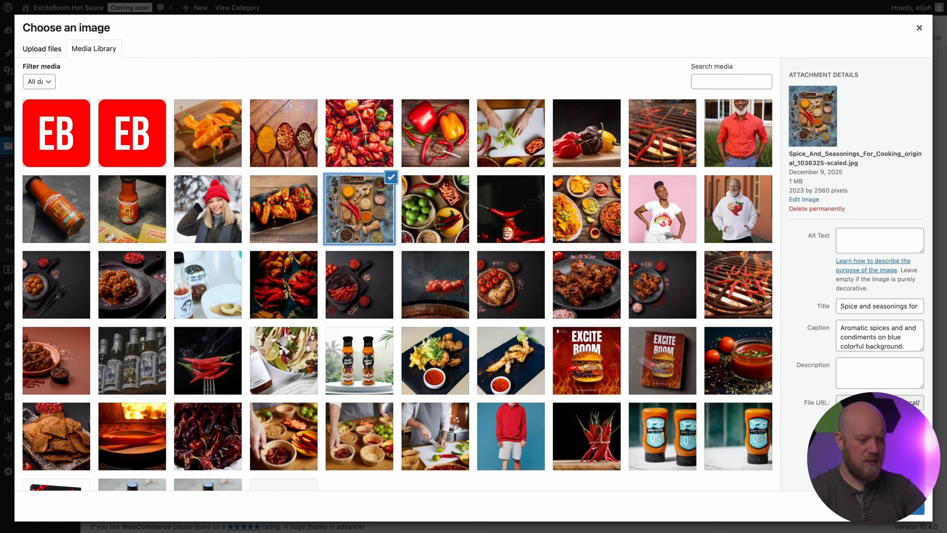
left_click(915, 508)
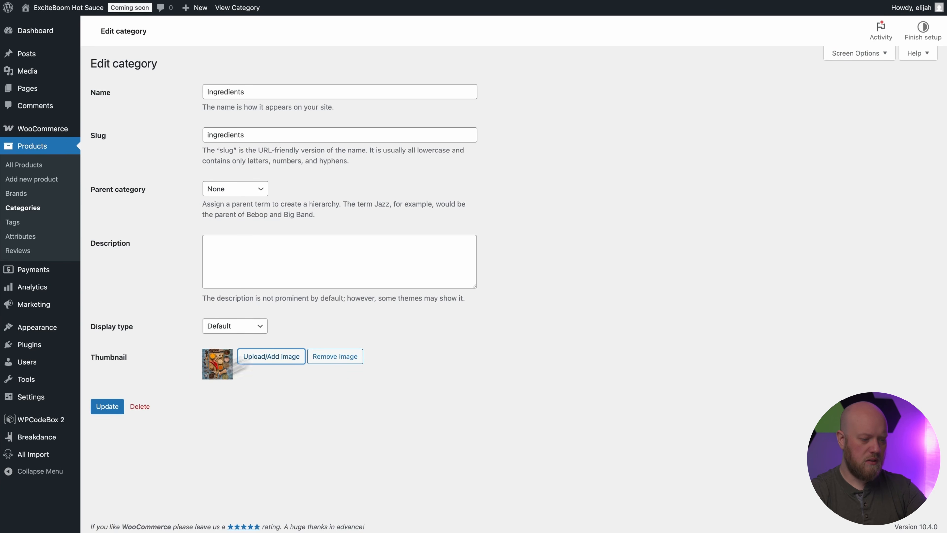
left_click(108, 410)
left_click(140, 108)
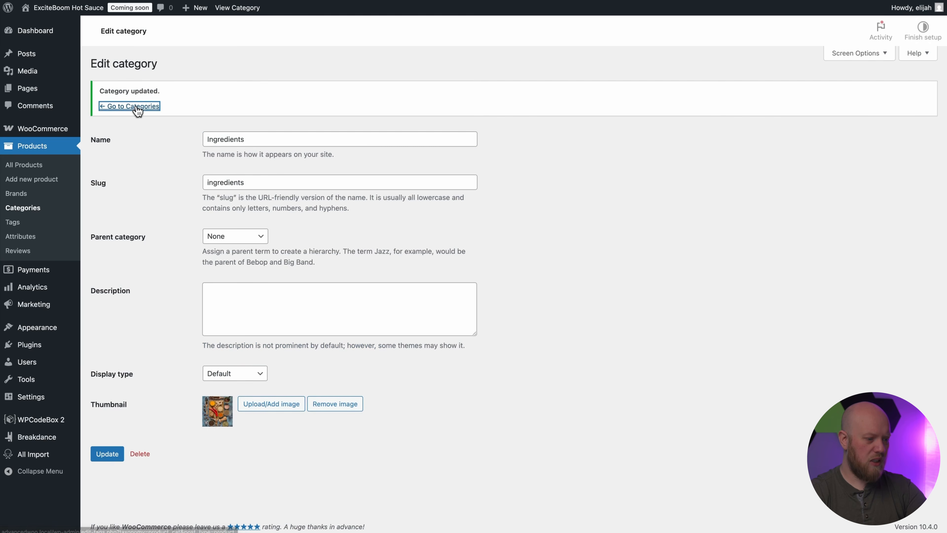
Step: Set the Merch category thumbnail to the photo of the woman in a white T-shirt, update it and return to the category list
left_click(460, 220)
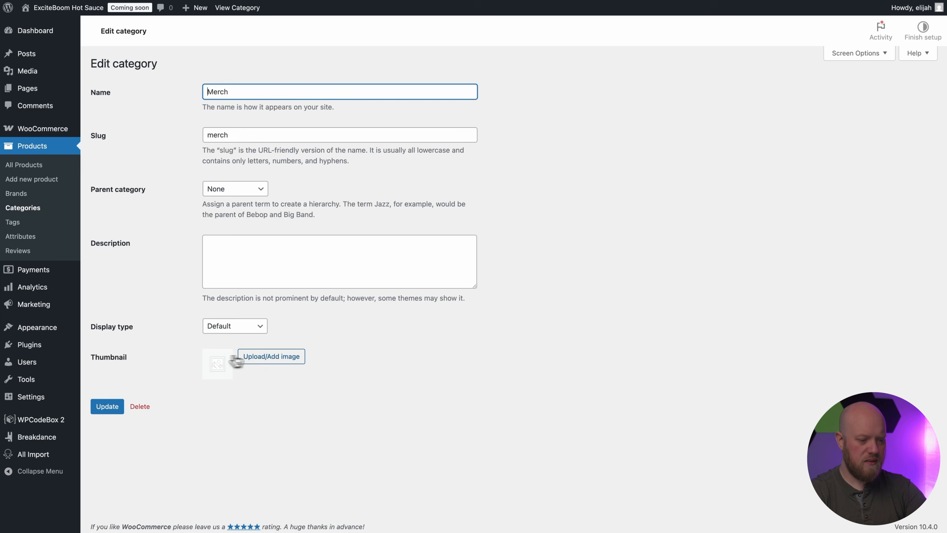
left_click(270, 359)
left_click(641, 161)
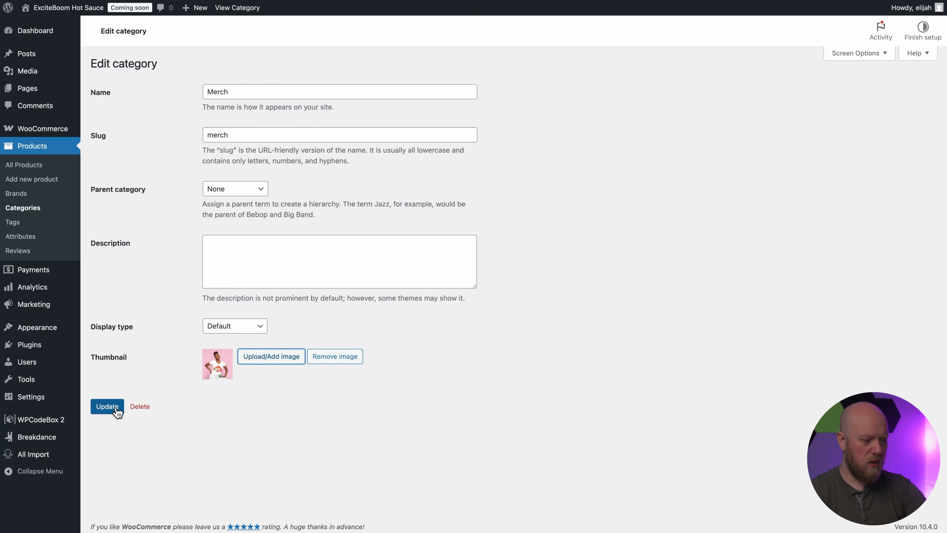
left_click(110, 410)
left_click(148, 106)
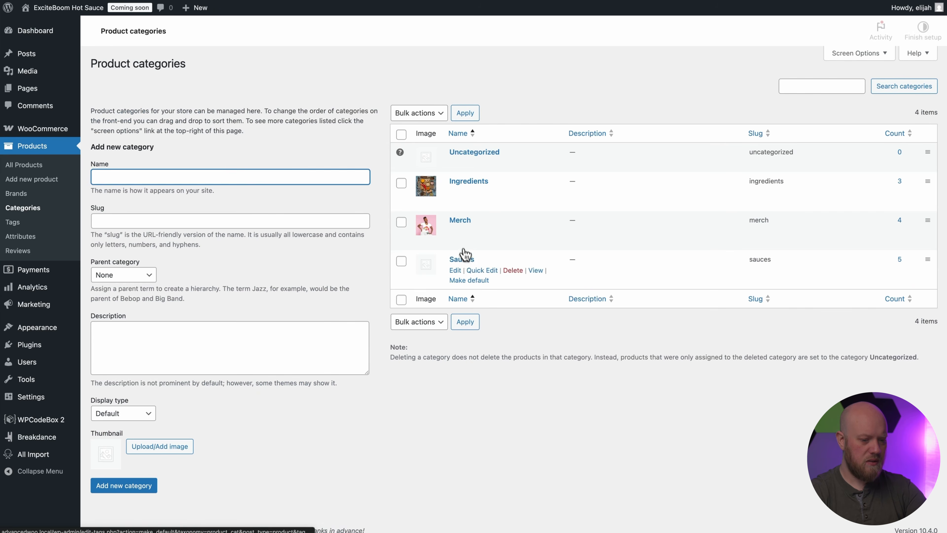
Step: Set the Sauces category thumbnail to the flaming sauce bottle photo, update it and return to the category list
left_click(461, 249)
left_click(263, 358)
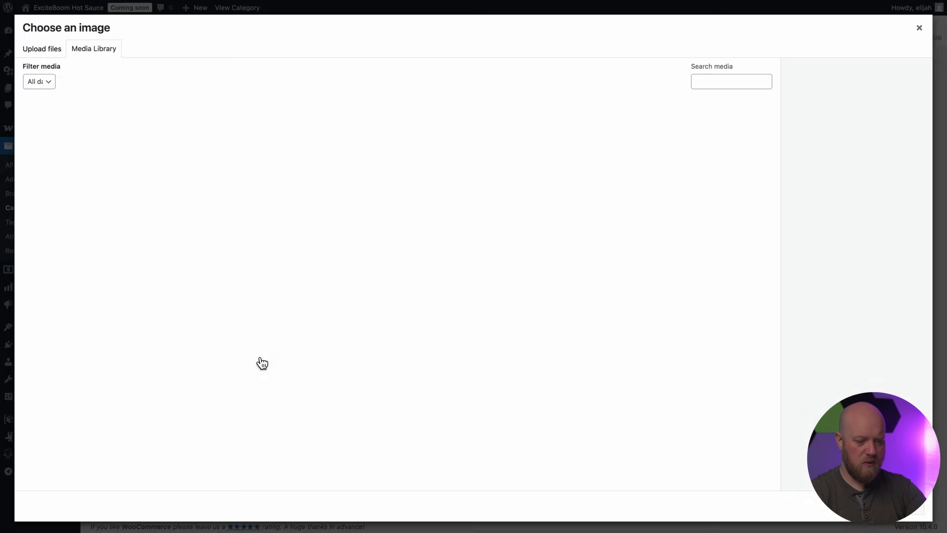
scroll(606, 247, "down", 3)
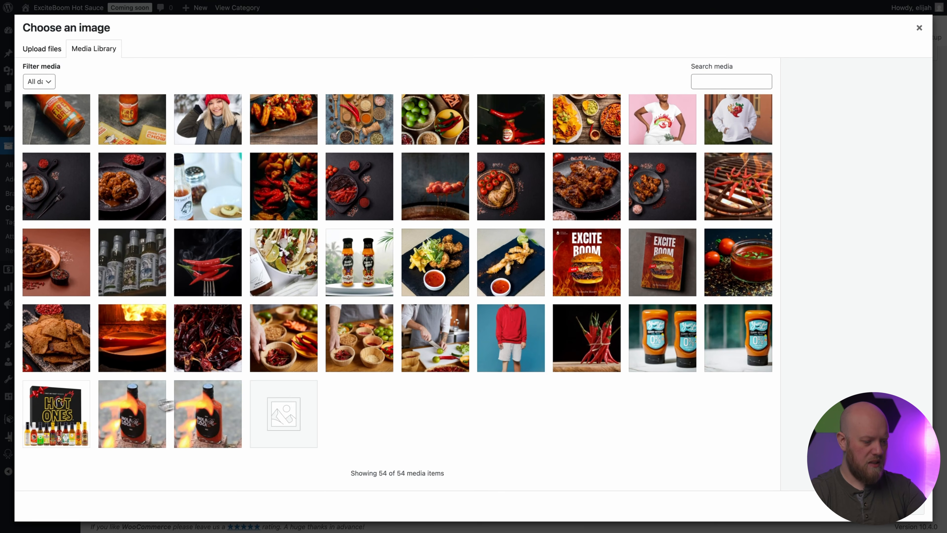
left_click(132, 408)
left_click(910, 507)
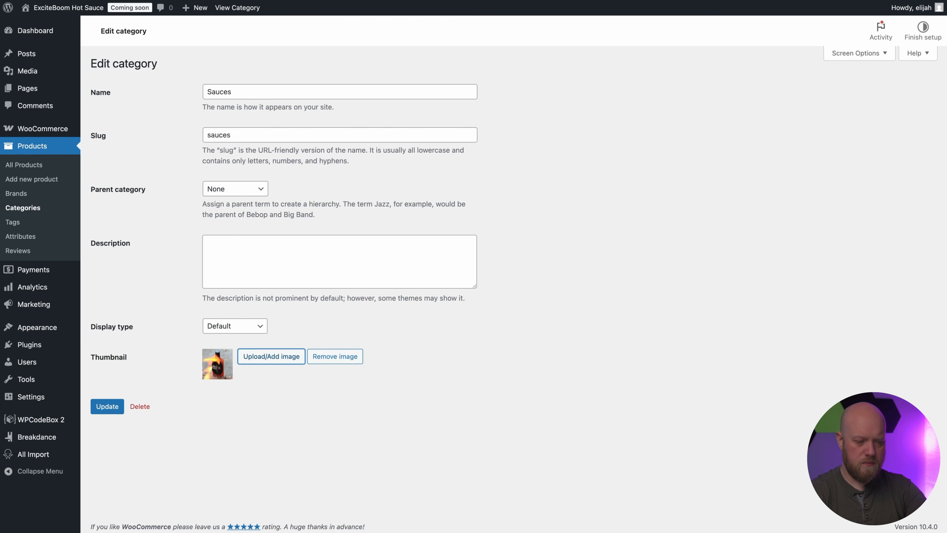
left_click(116, 408)
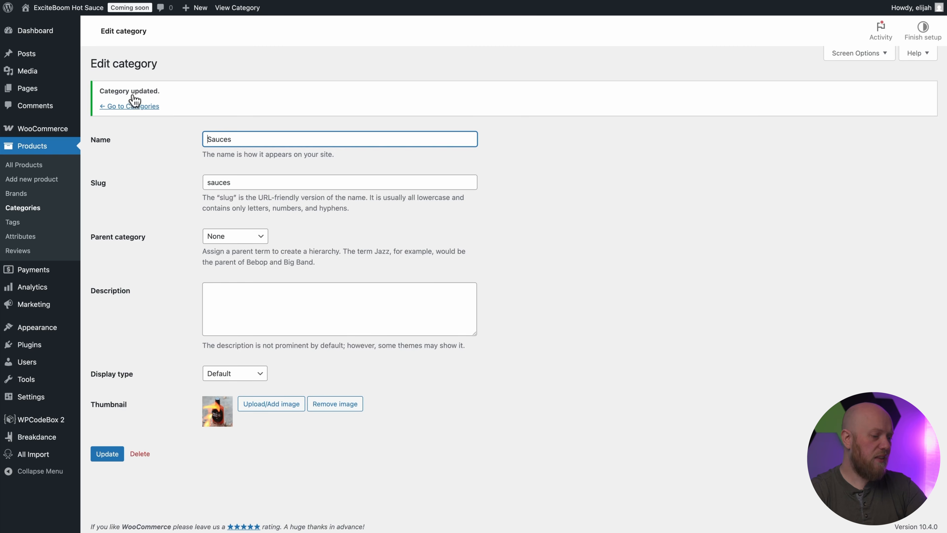
left_click(135, 107)
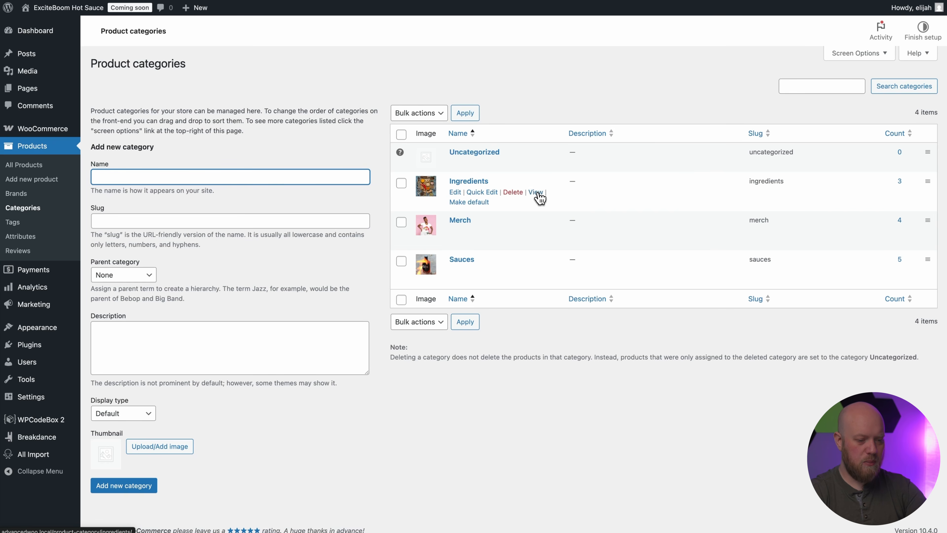
Step: Copy the Ingredients category's view link address and replace the Shop Ingredients button's link in the Home page editor with it
right_click(538, 194)
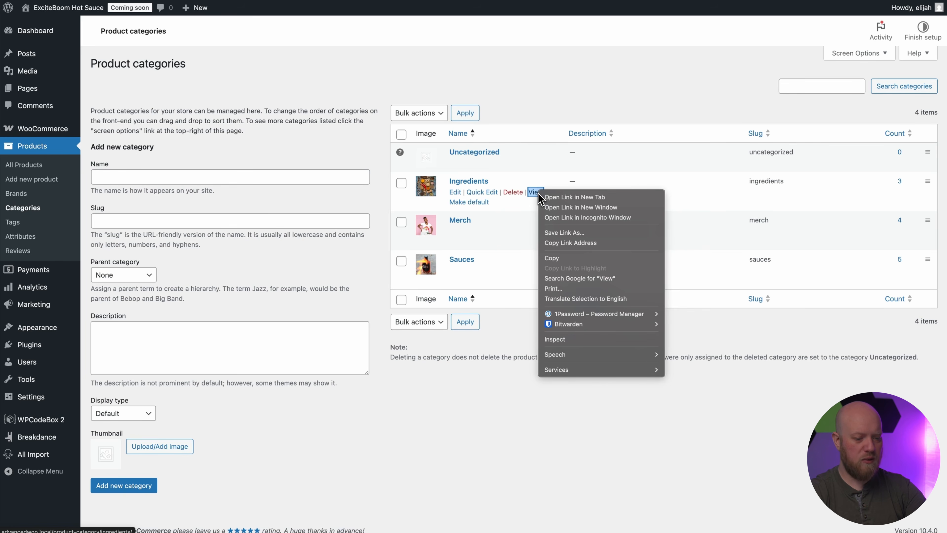
left_click(571, 243)
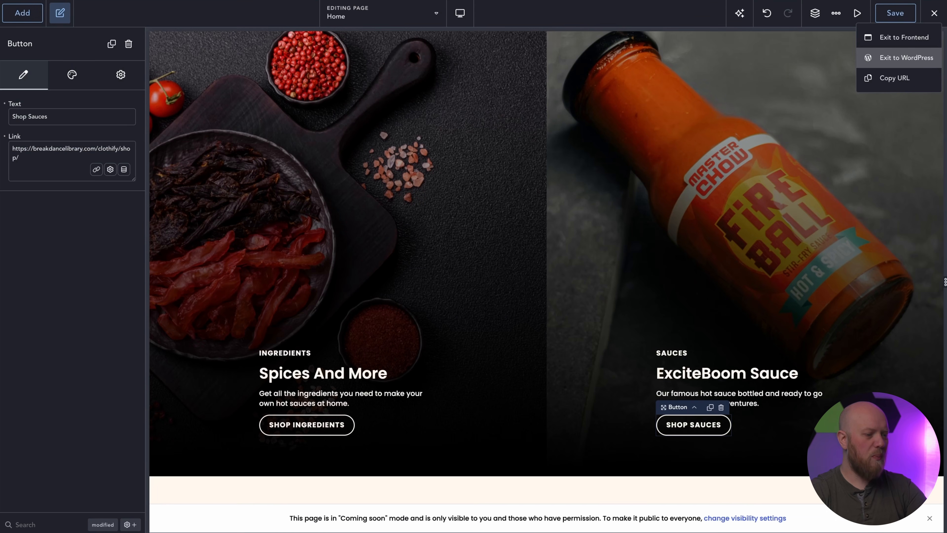
left_click(310, 429)
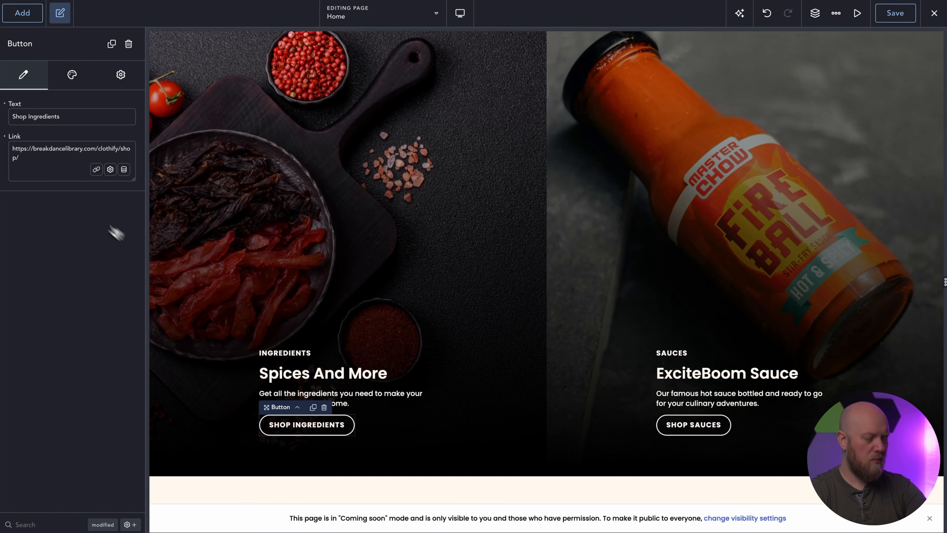
triple_click(42, 158)
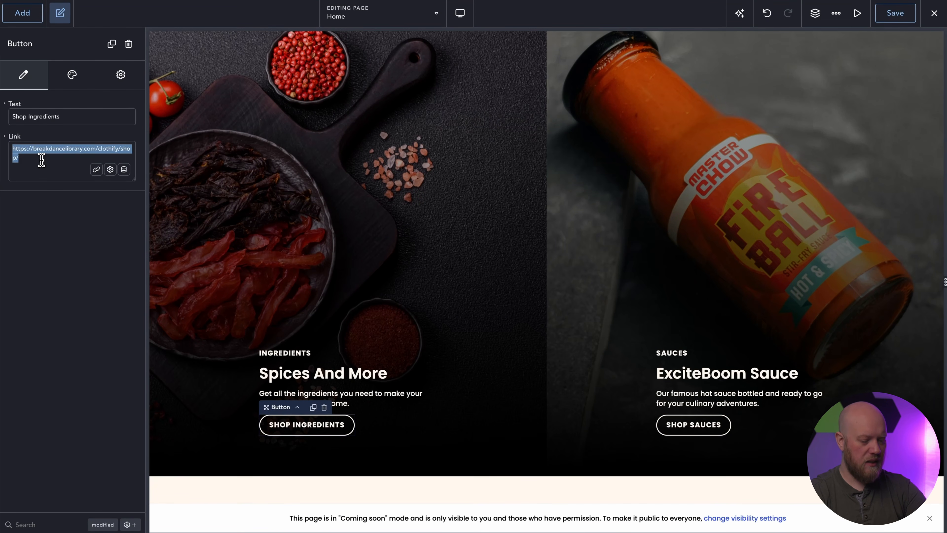
key("ctrl+v")
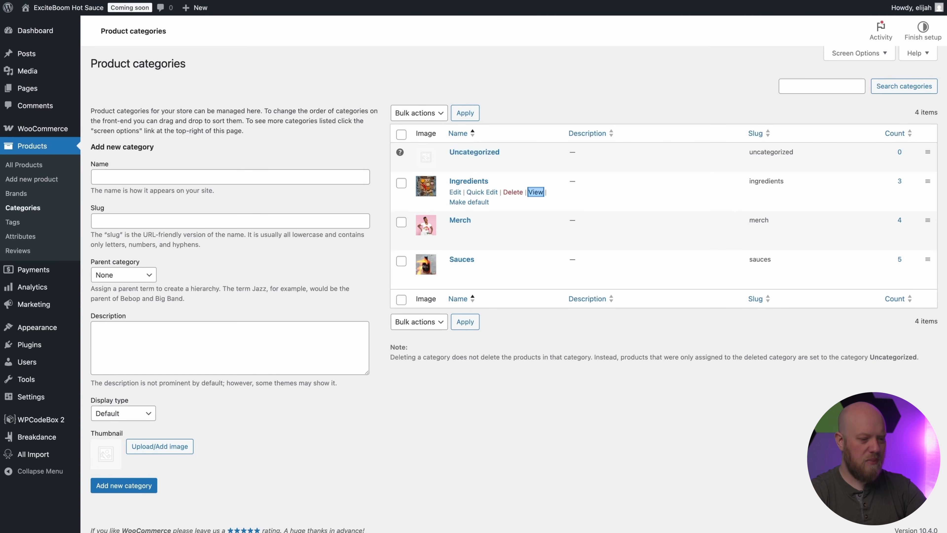
Step: Copy the Sauces category's view link address and replace the Shop Sauces button's link in the Home page editor with it
right_click(536, 272)
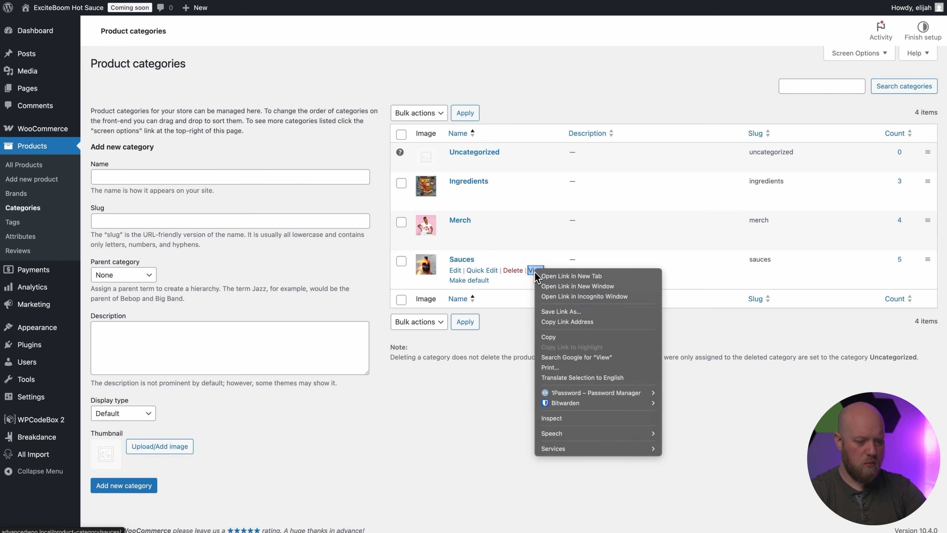
left_click(567, 321)
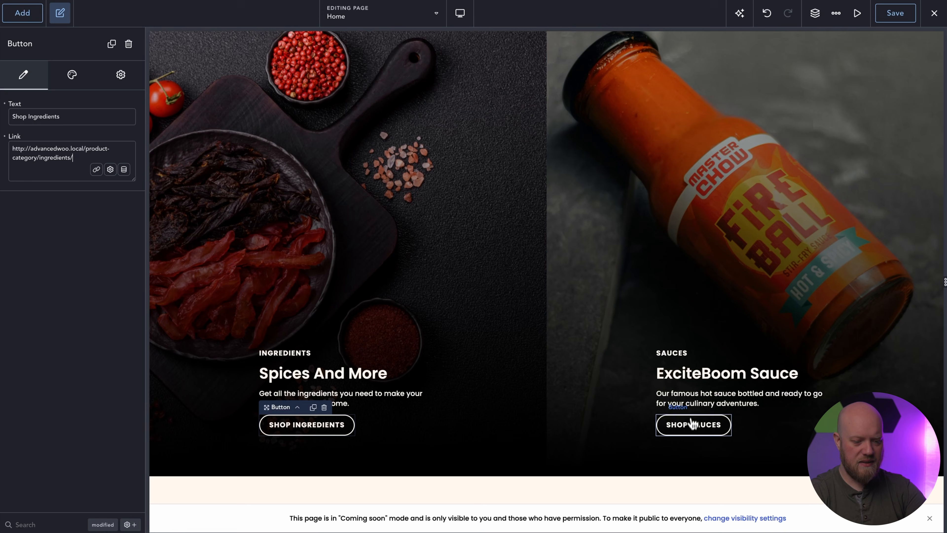
left_click(691, 426)
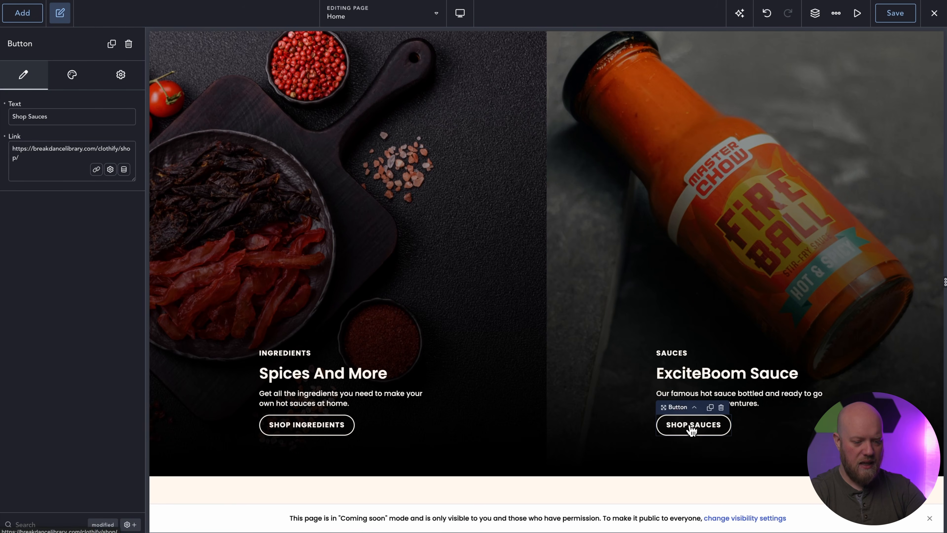
left_click(49, 159)
key("ctrl+a")
key("ctrl+v")
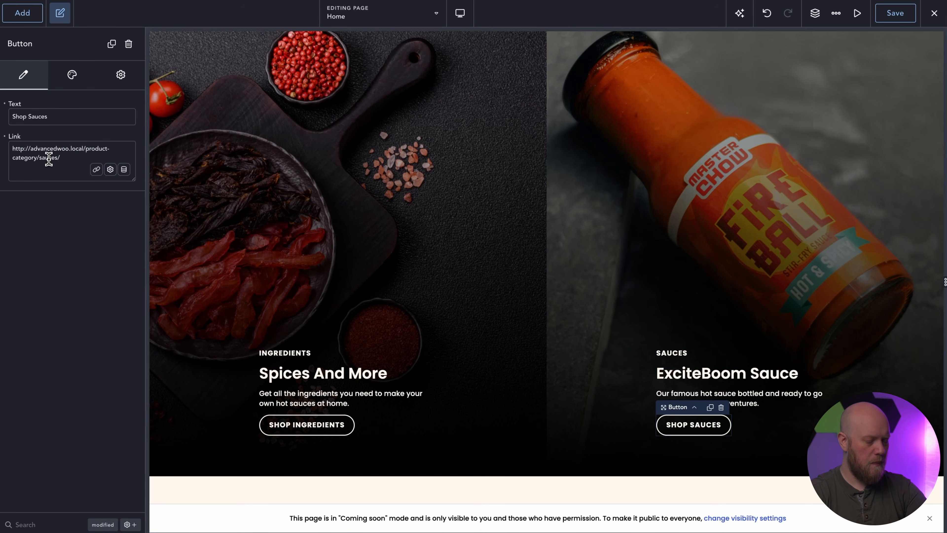
Step: For the feature icons section, fill the AI Assistant's business description with the fun, dangerously spicy hot sauce text and set qualifiers to "fun, funny, irreverent, witty"
scroll(603, 233, "up", 4)
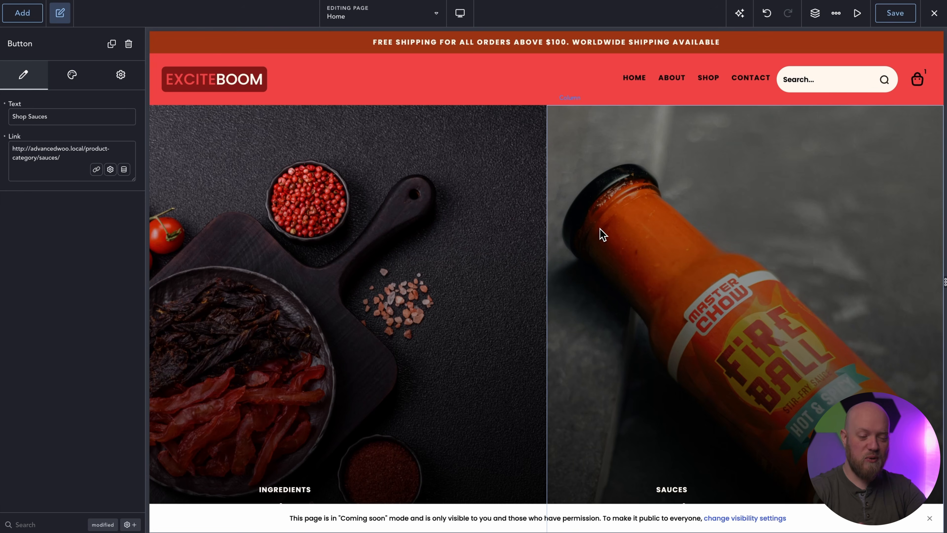
scroll(603, 234, "down", 10)
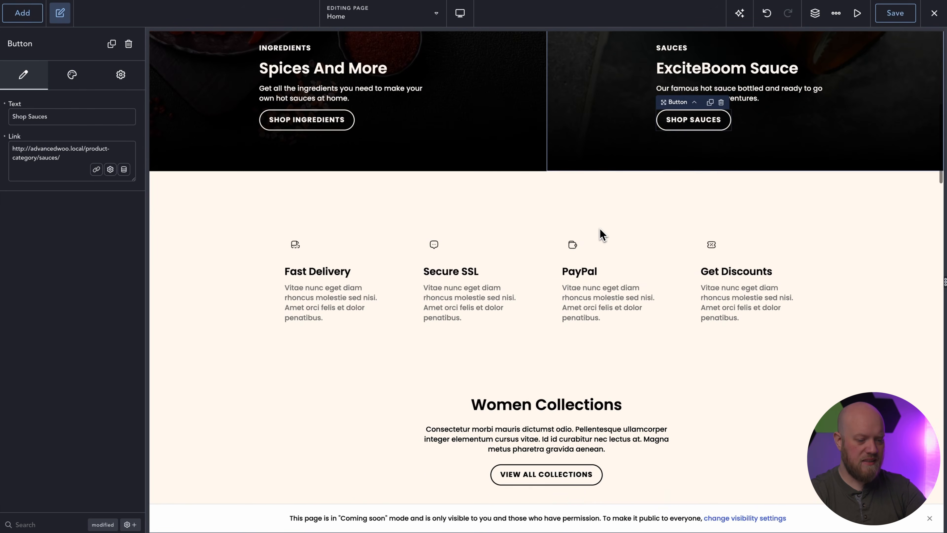
left_click(619, 269)
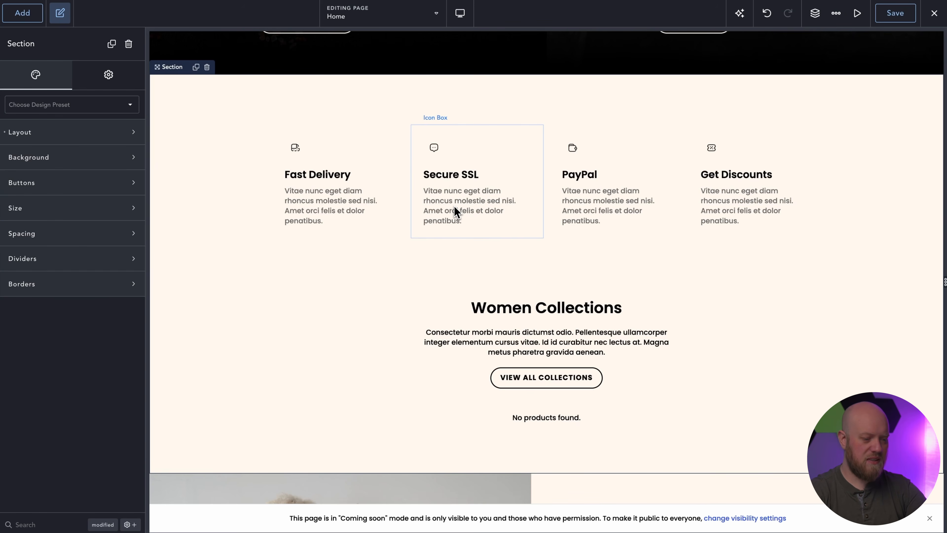
scroll(456, 212, "up", 1)
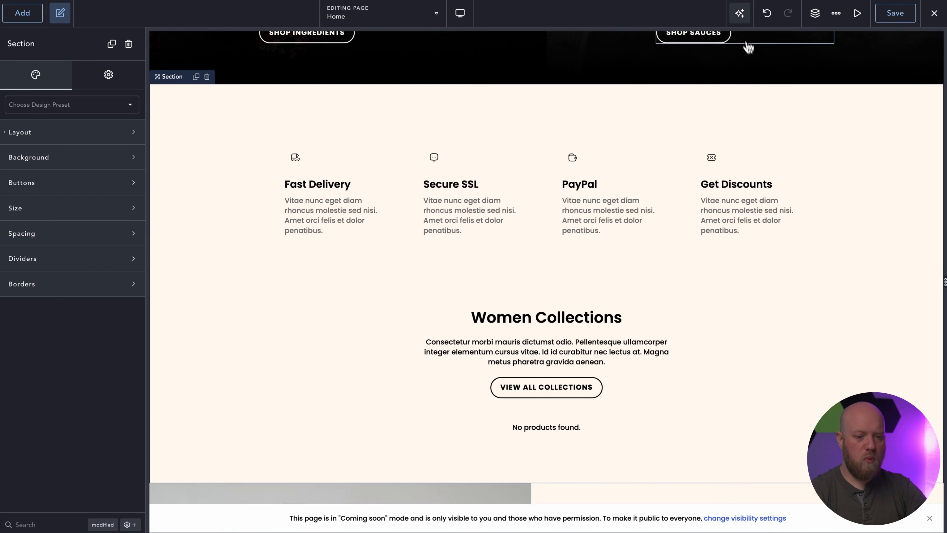
left_click(739, 13)
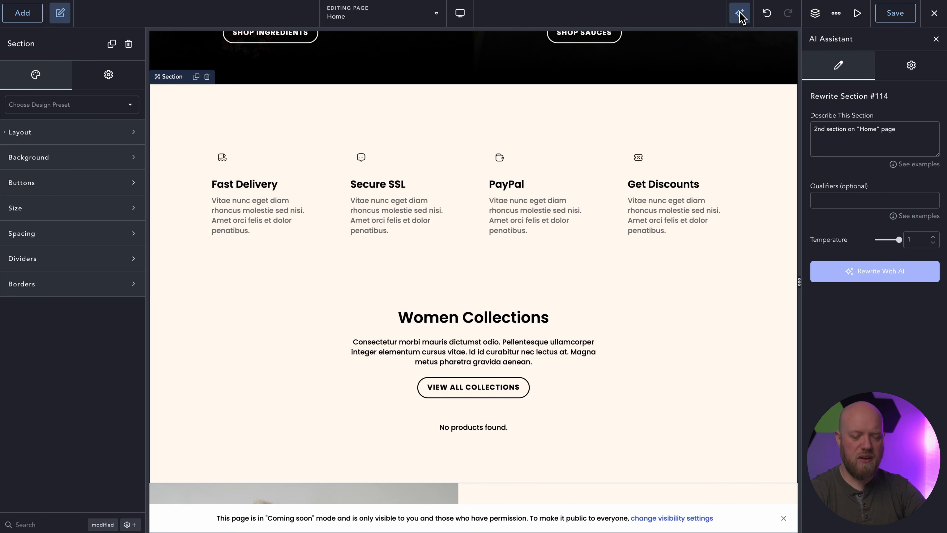
left_click(911, 69)
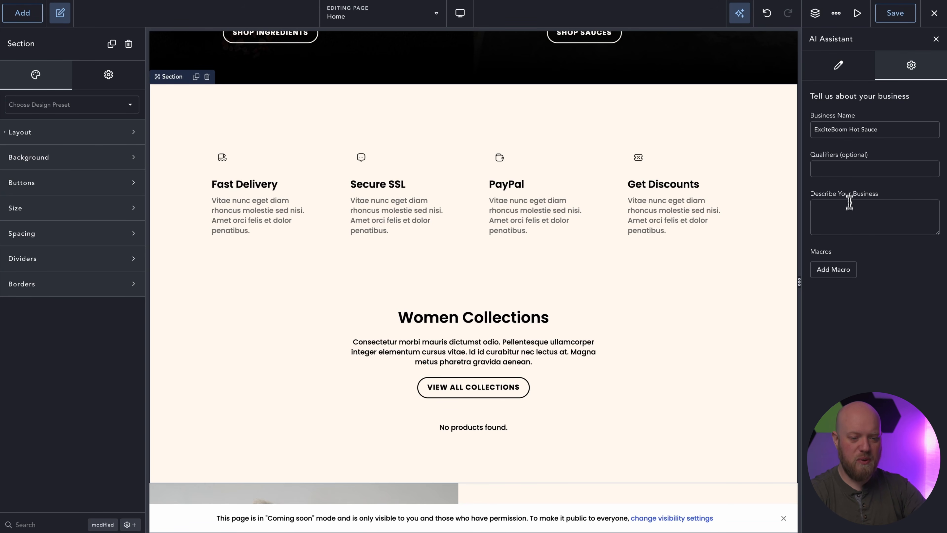
left_click(850, 213)
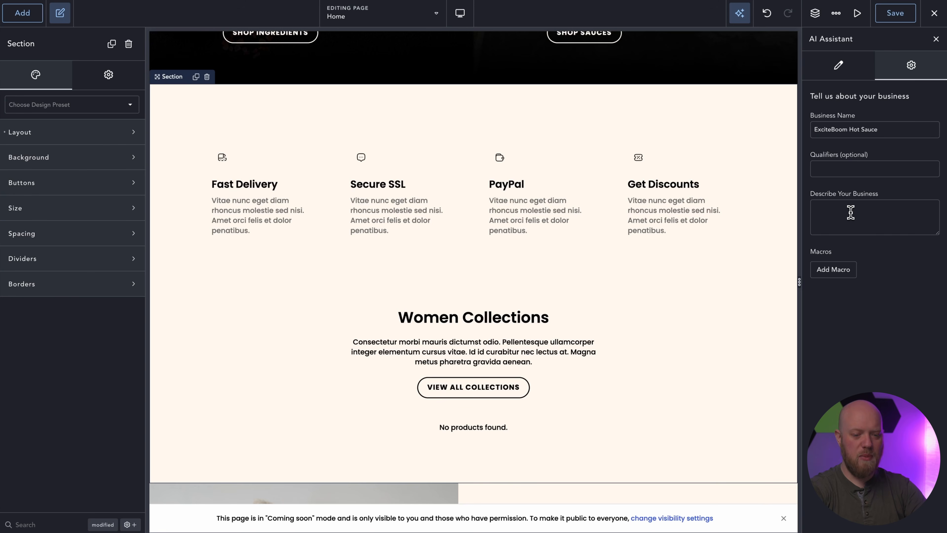
key("ctrl+v")
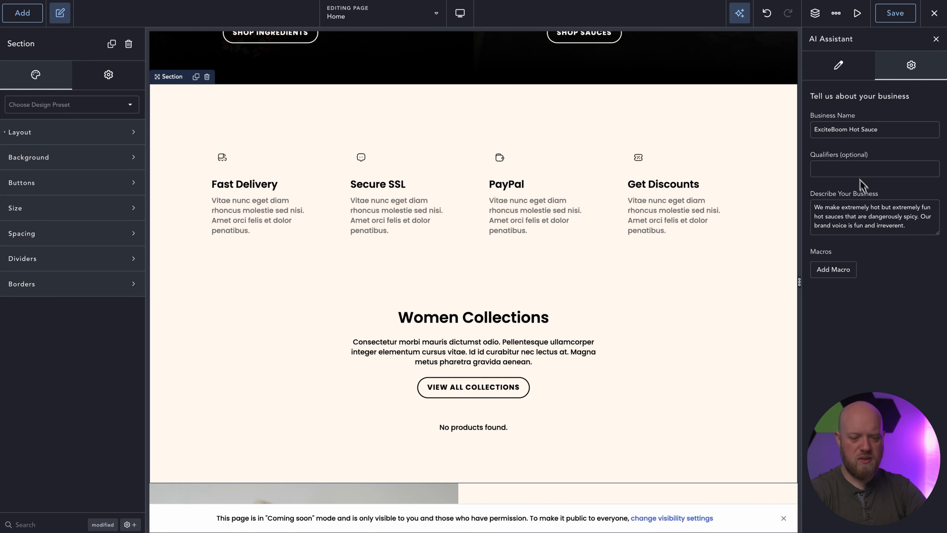
left_click(851, 167)
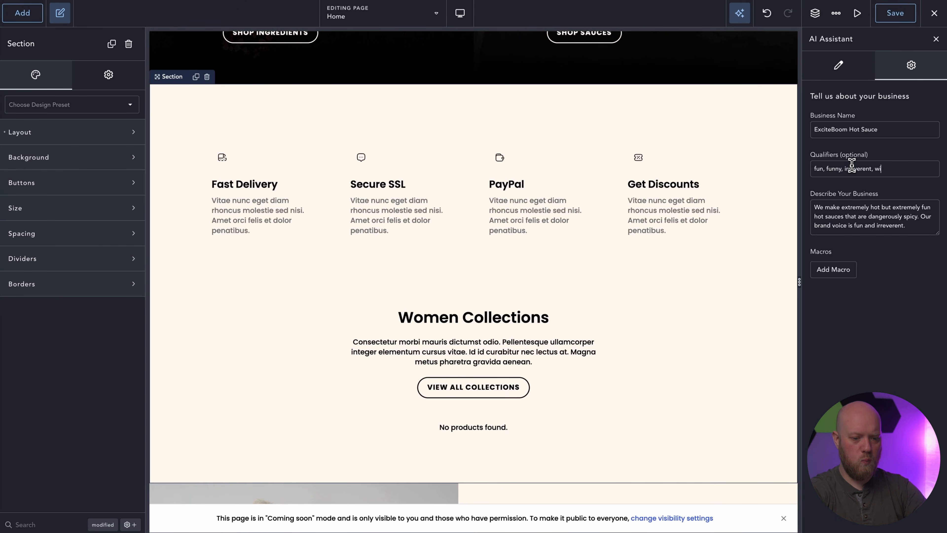
Step: Add an AI macro named "Make It Spicy" with the prompt "Turn the following text into a witty, funny, short and memorable blurb."
left_click(844, 271)
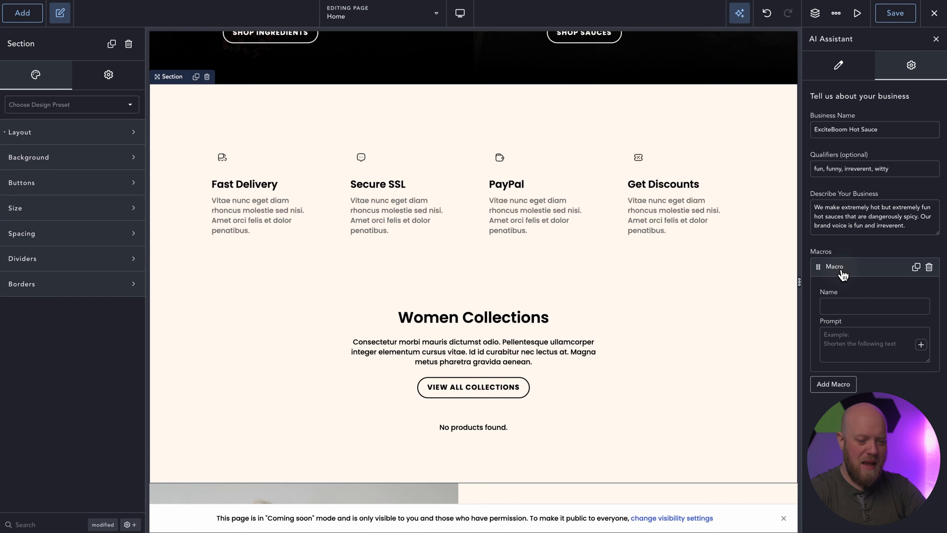
left_click(851, 304)
type("Make It Spicy")
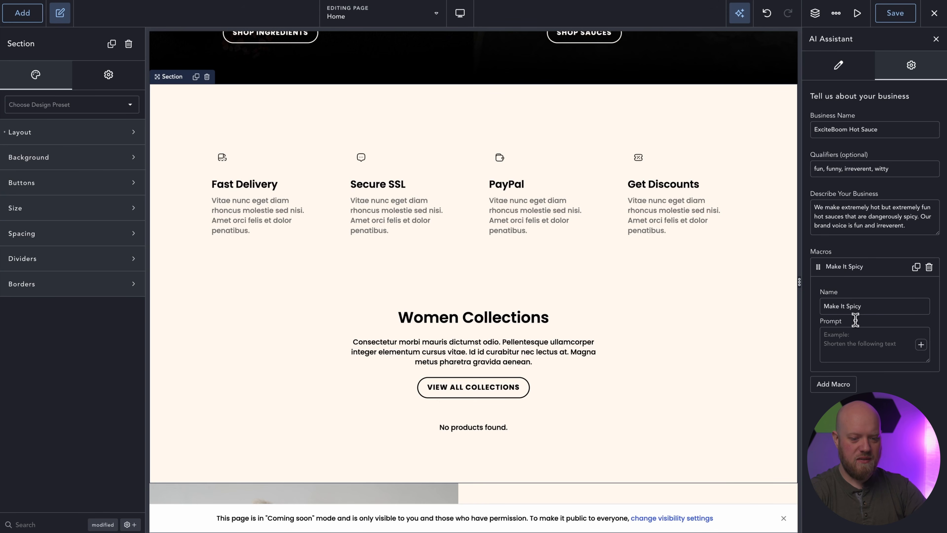
left_click(858, 335)
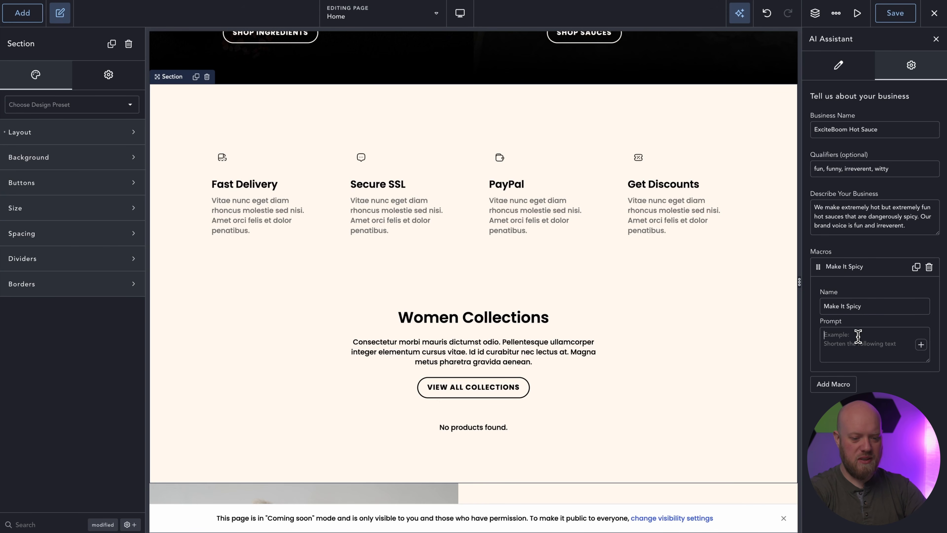
type("Tu")
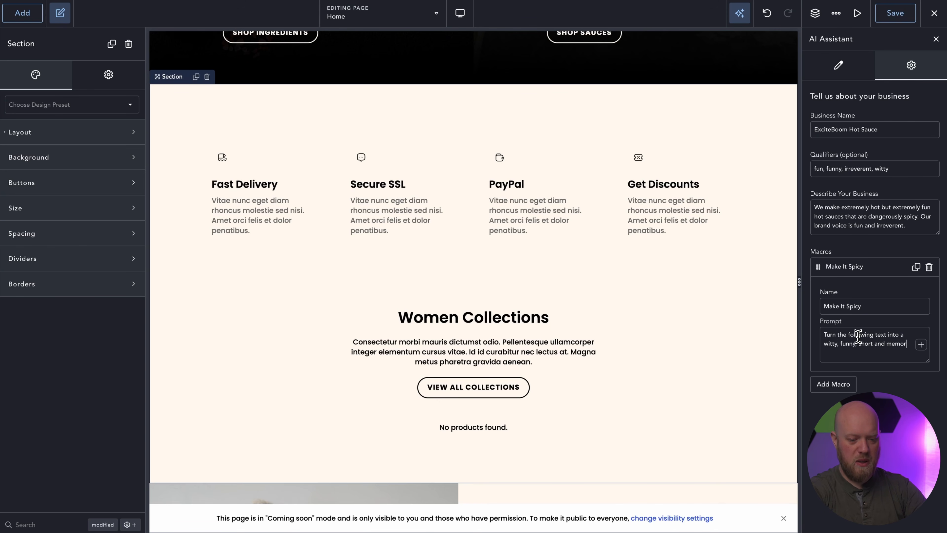
type("able blurb.")
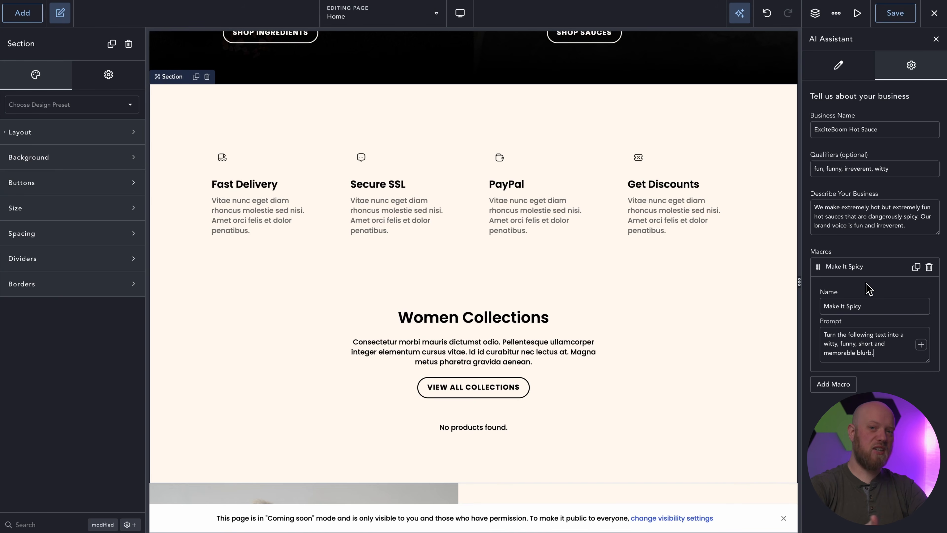
left_click(868, 267)
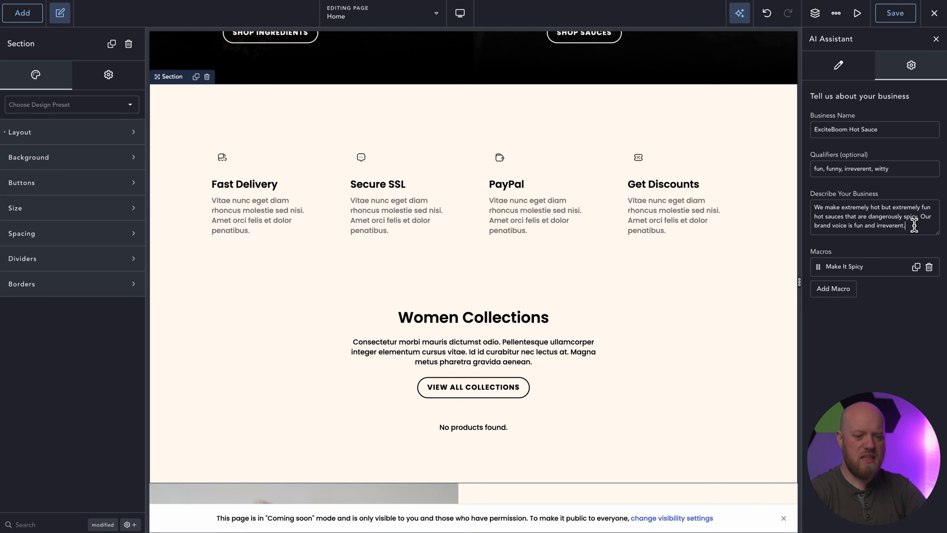
Step: Rewrite the feature icons section with AI using the description "Describe key features of our products and our brand."
left_click(839, 68)
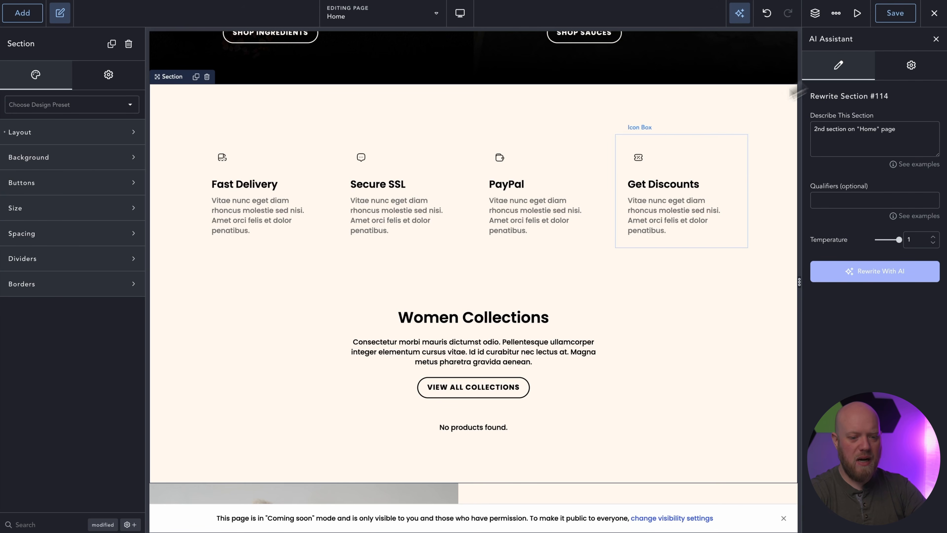
left_click(908, 131)
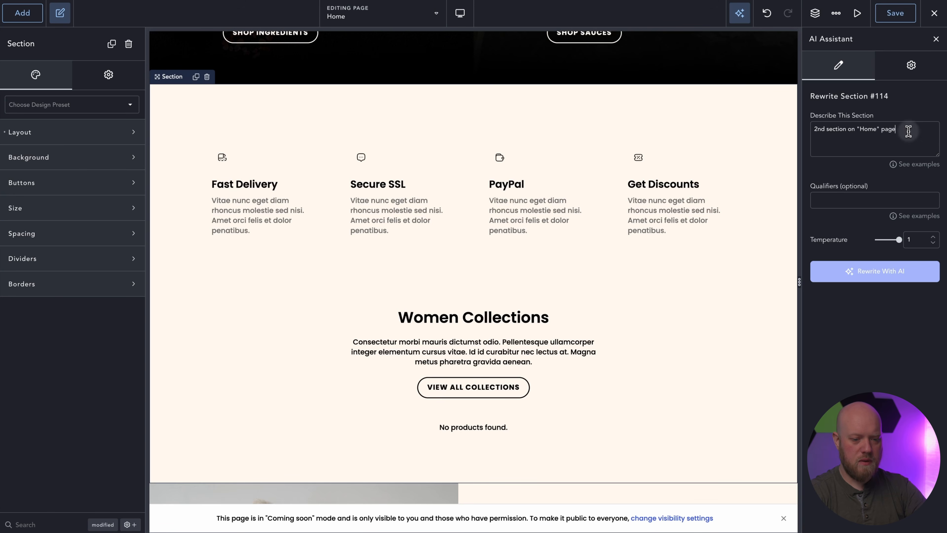
triple_click(908, 131)
type("Describe key features of our products and our brand.")
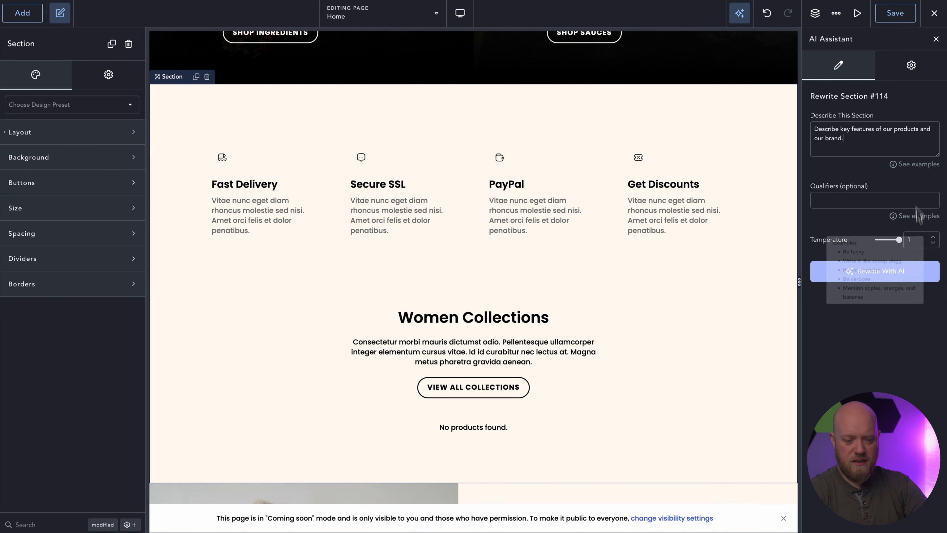
left_click(905, 276)
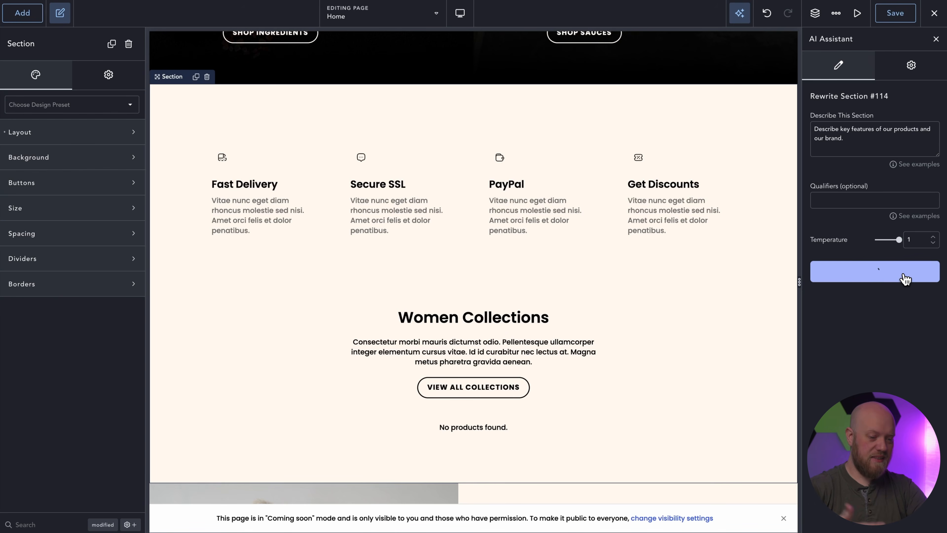
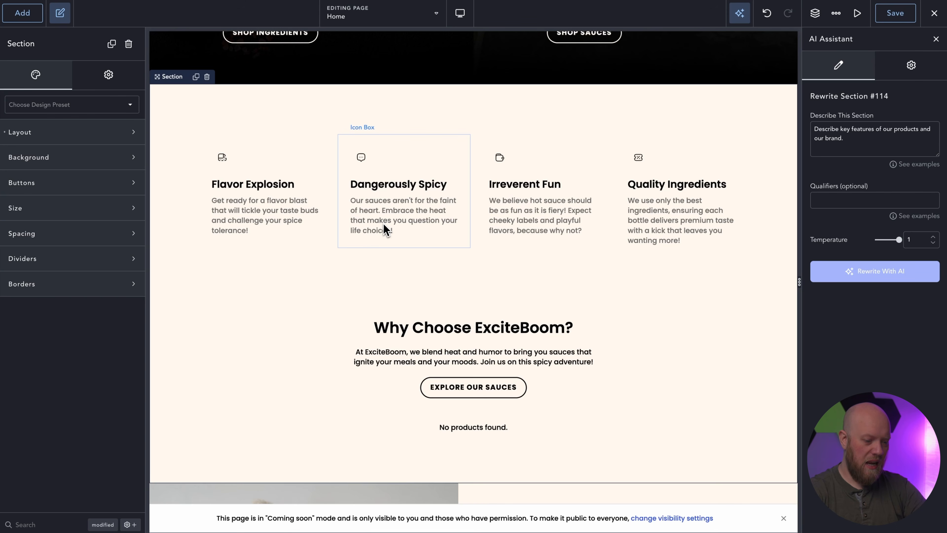
Step: Replace the Flavor Explosion icon box's truck icon with a flame found by searching the icon library for "fire"
left_click(221, 157)
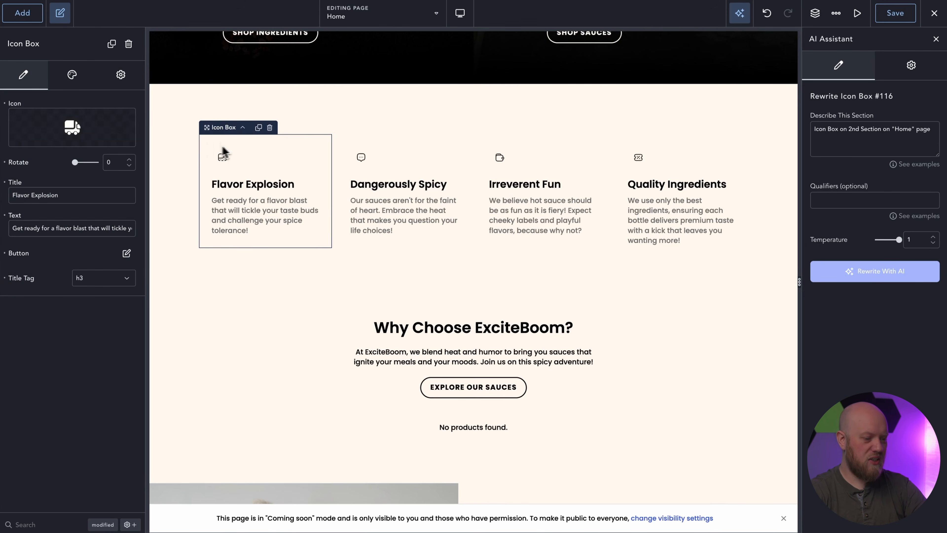
left_click(86, 133)
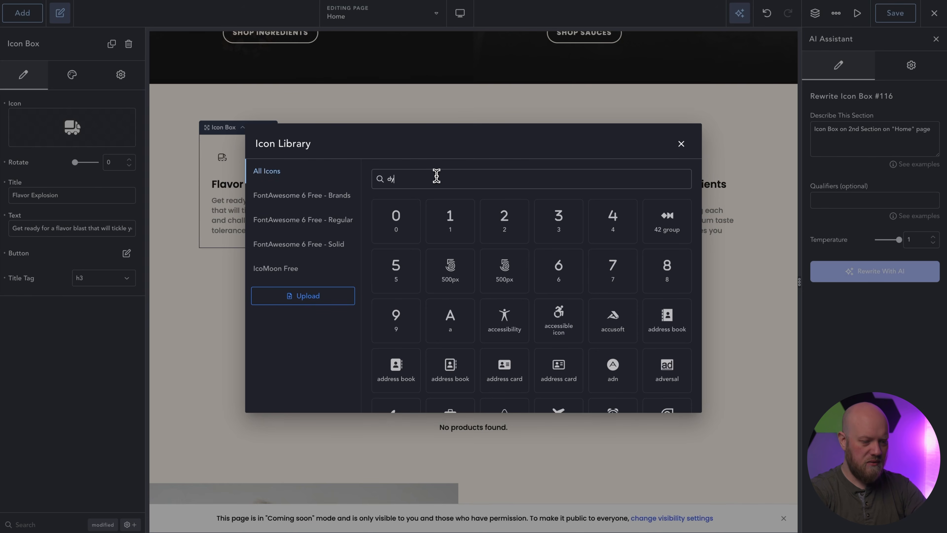
key("ctrl+a")
type("fire")
left_click(450, 222)
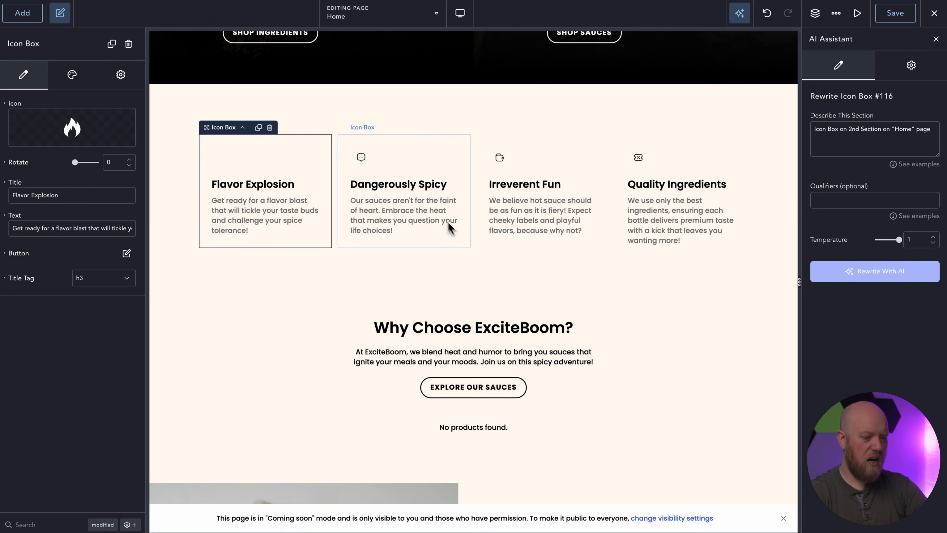
Step: Change the Flavor Explosion icon's colour to the bright red palette swatch in its icon style
left_click(72, 74)
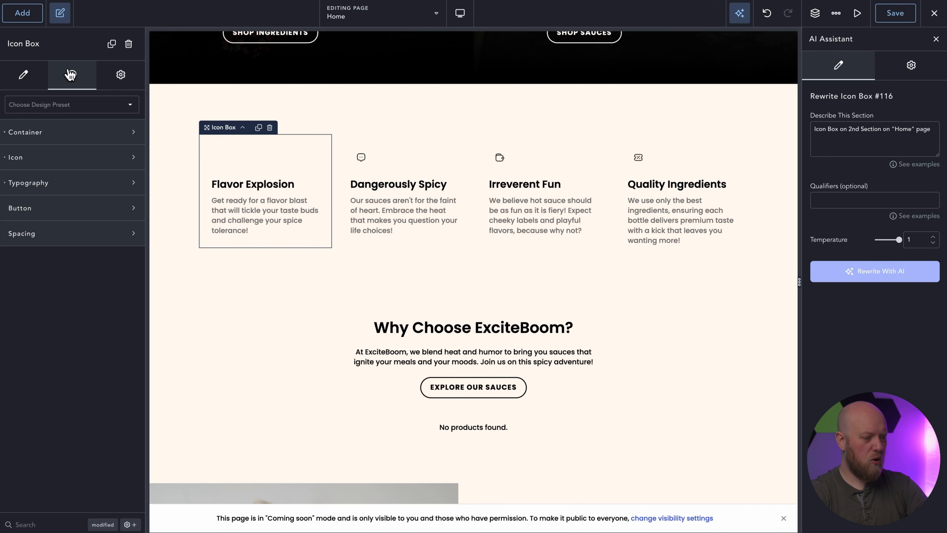
left_click(74, 157)
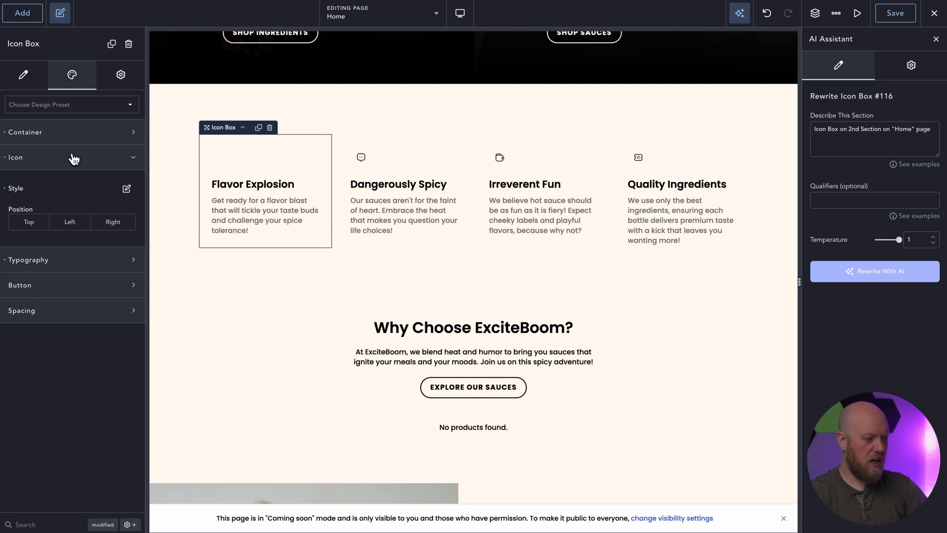
left_click(126, 188)
left_click(130, 235)
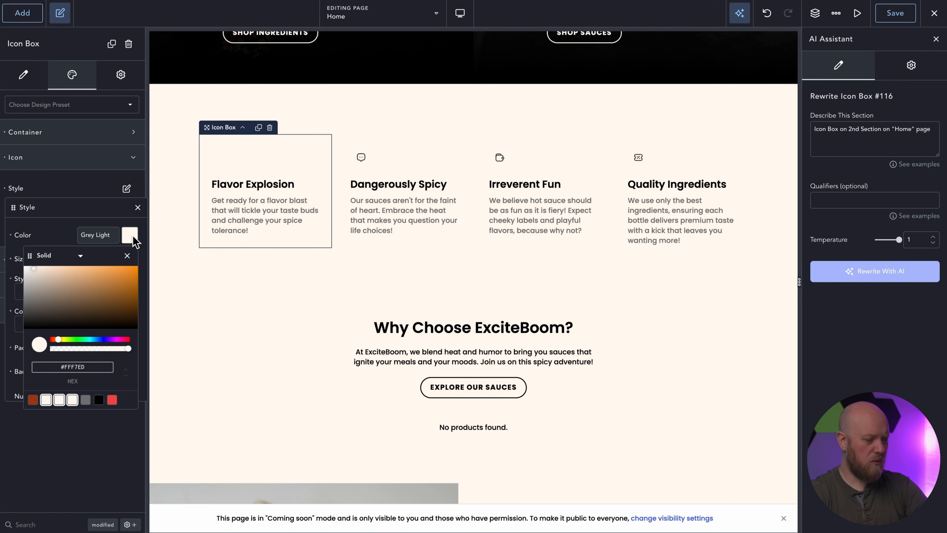
left_click(113, 400)
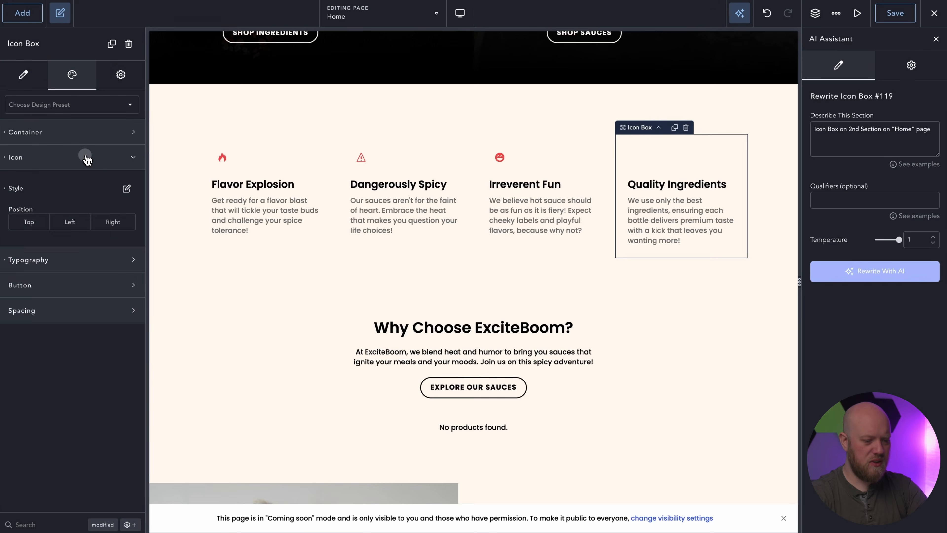
Step: Replace the "Why Choose ExciteBoom?" heading with "Browse By Category"
scroll(395, 167, "down", 1)
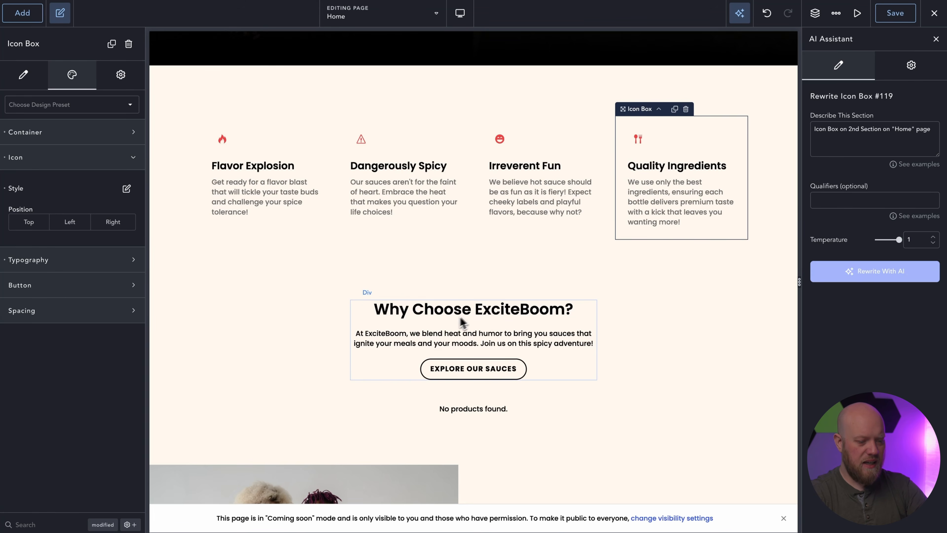
scroll(448, 323, "down", 2)
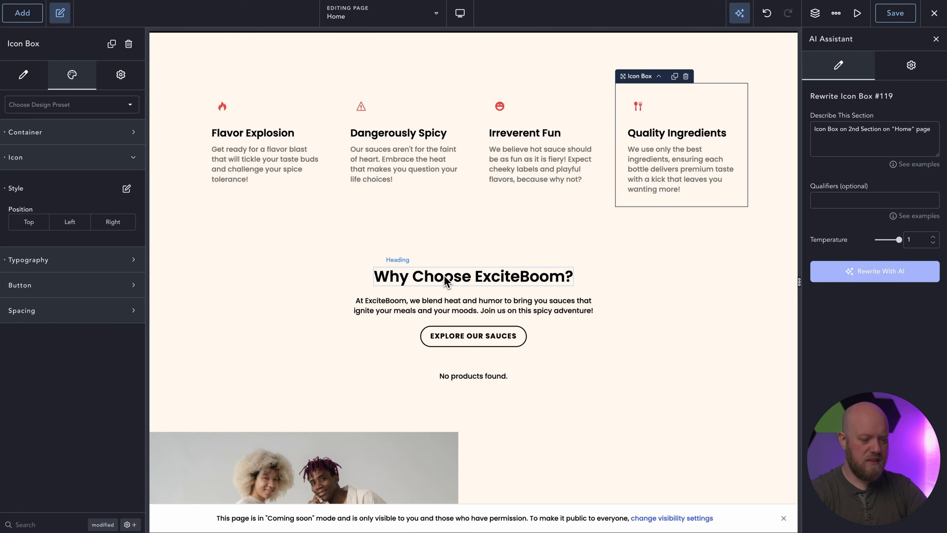
double_click(446, 280)
key("ctrl+a")
type("Bro")
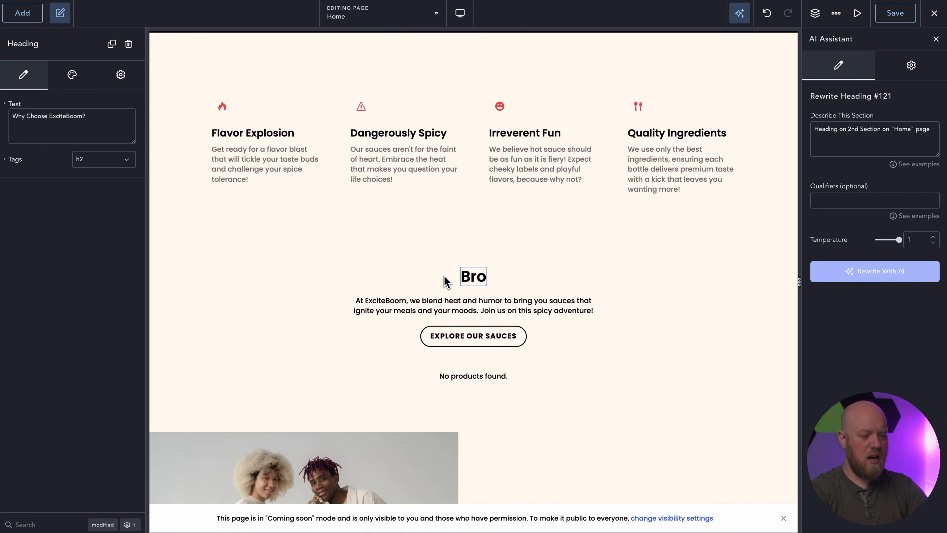
type("wse By Category")
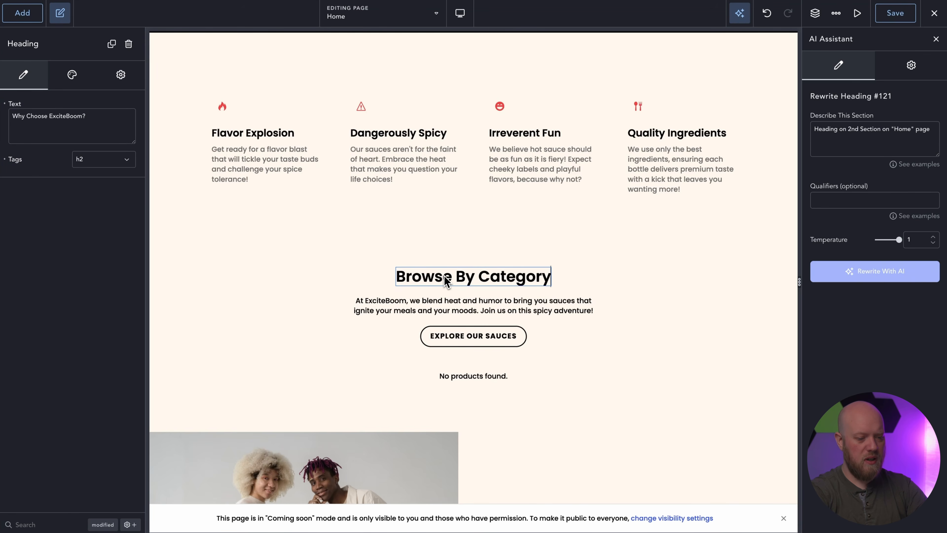
key("Tab")
Step: Generate and insert AI text below the Browse By Category heading using "Make this entice people to view our product categories: Merch, Sauces, and Ingredients."
left_click(36, 103)
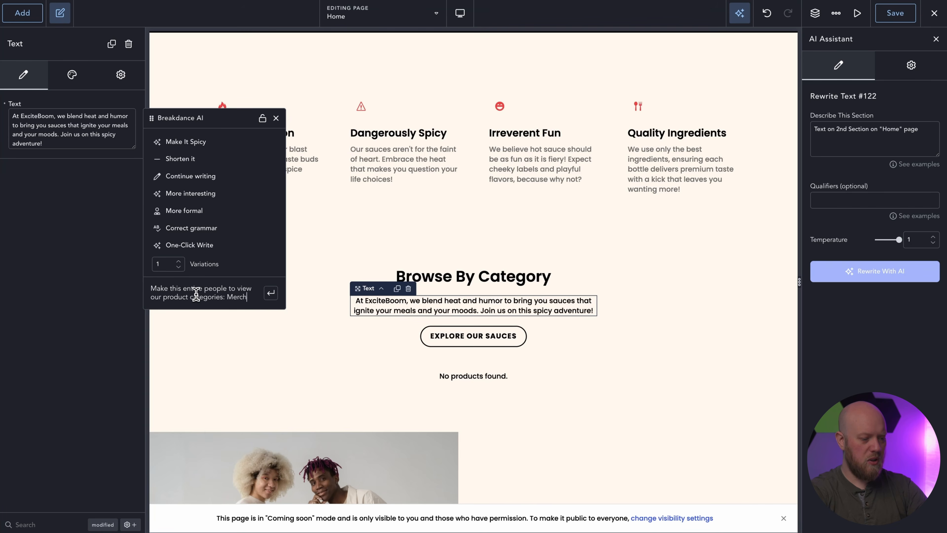
type("uces, and Ingred")
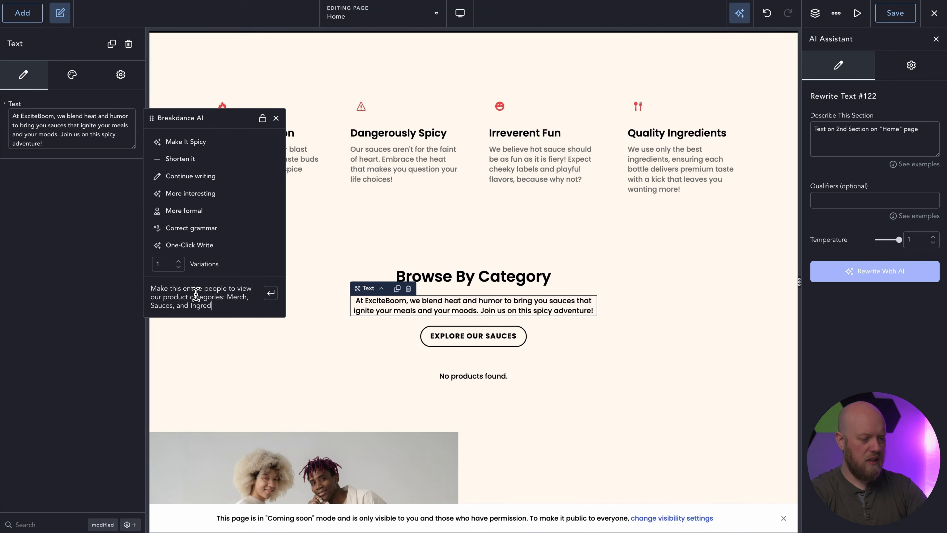
type("ients.")
left_click(270, 293)
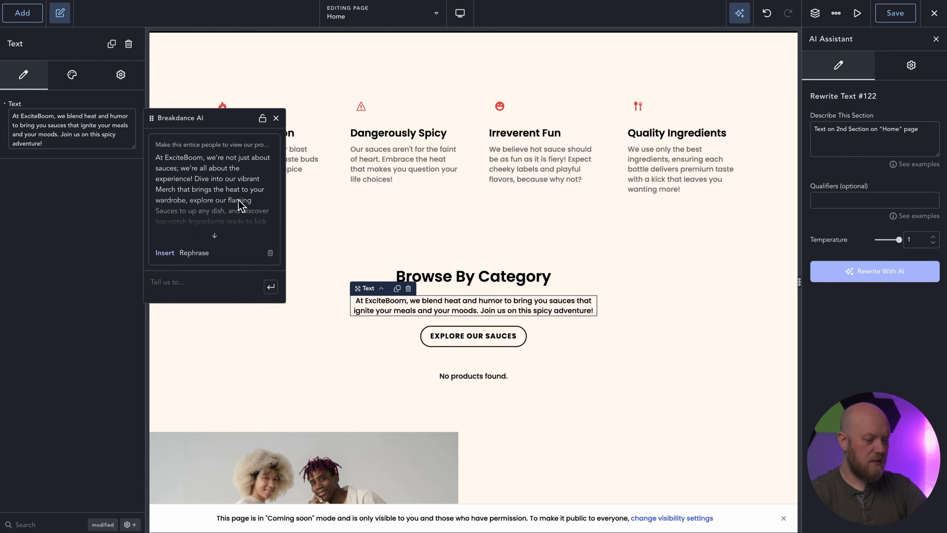
left_click(173, 253)
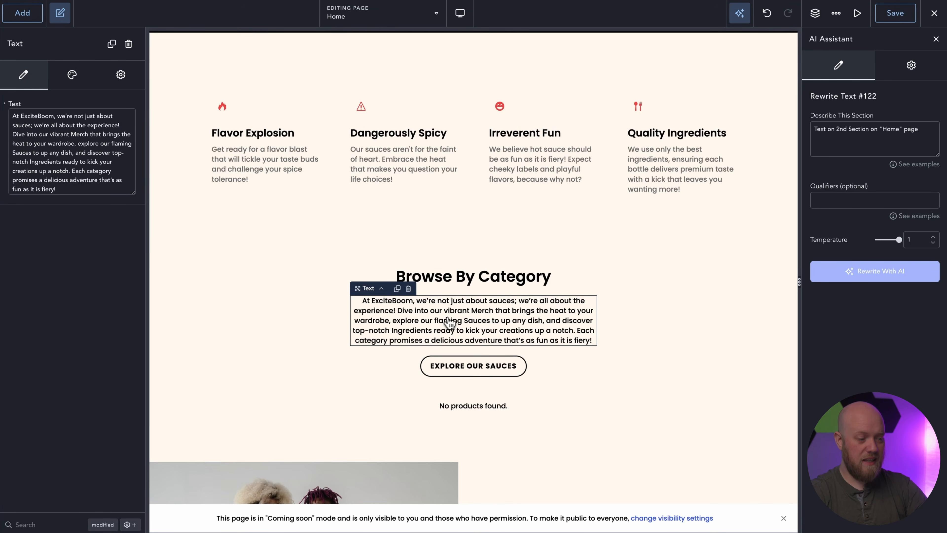
Step: Rewrite the text below the Browse By Category heading with AI using Make It Spicy and Shorten it, inserting each result
left_click(37, 105)
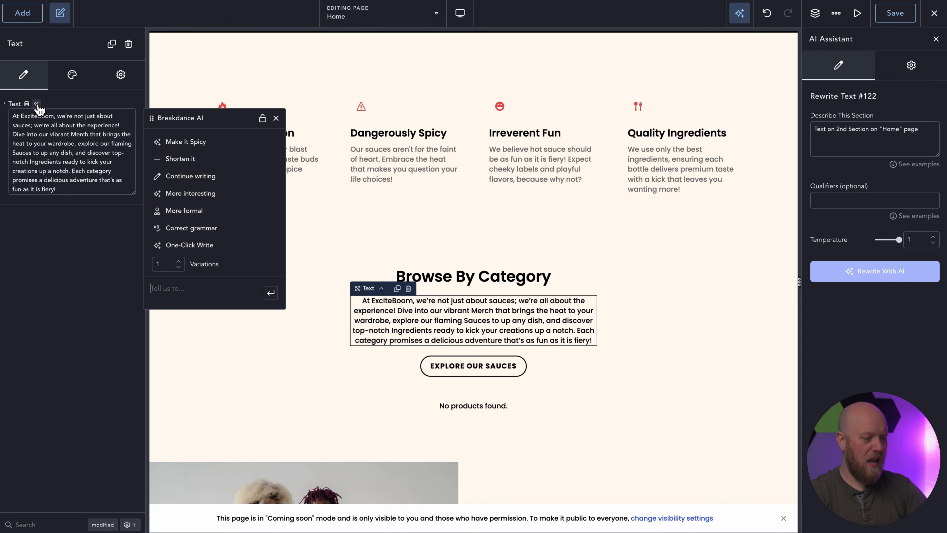
left_click(195, 142)
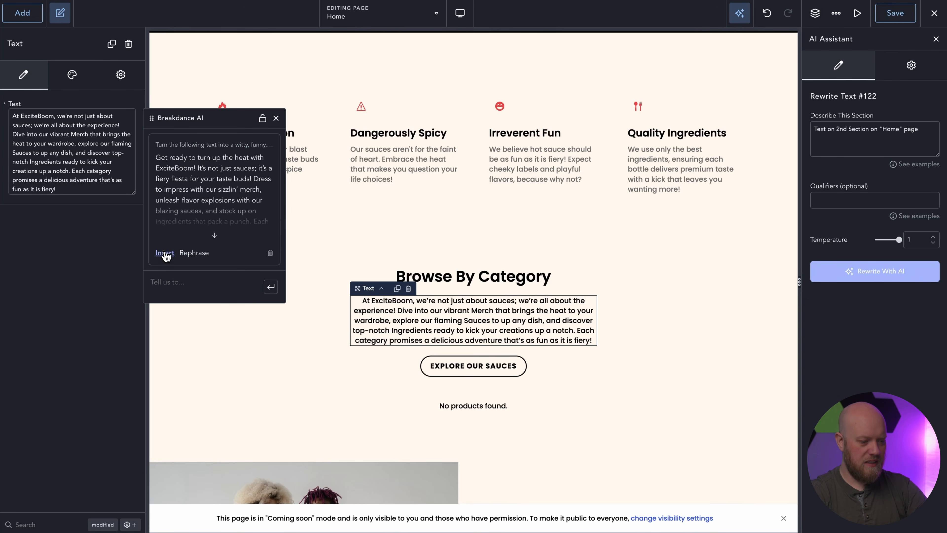
left_click(165, 254)
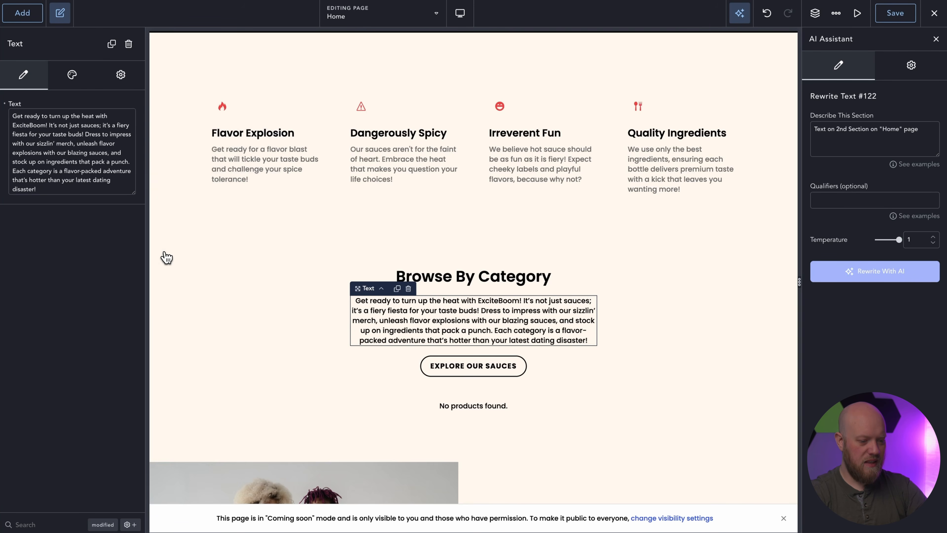
left_click(42, 105)
left_click(187, 158)
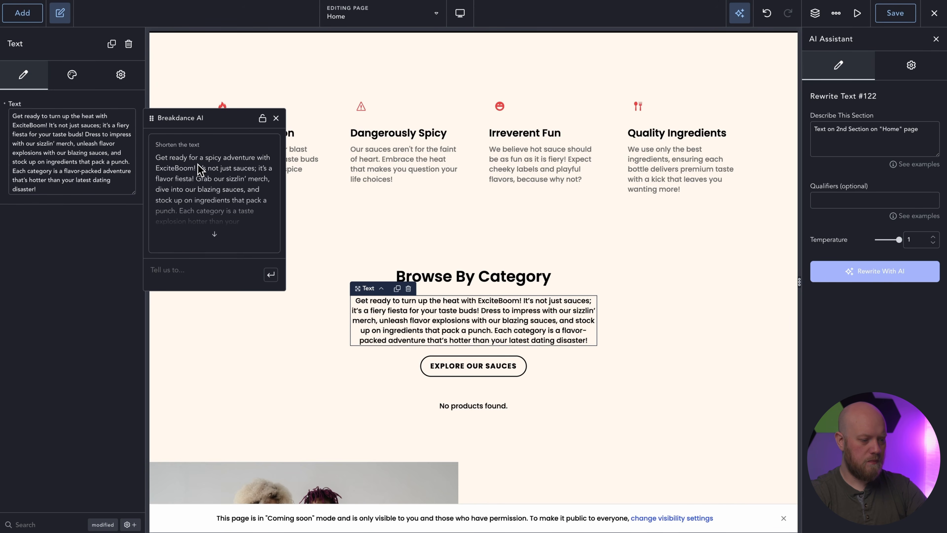
left_click(167, 254)
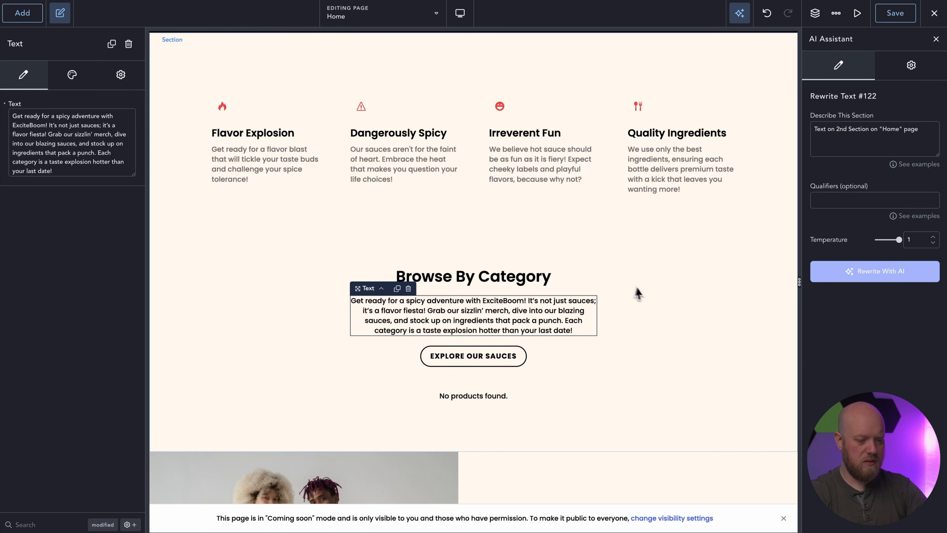
Step: Delete the final sentence, "Each category is a taste explosion hotter than your last date!", from the Browse By Category text
double_click(545, 314)
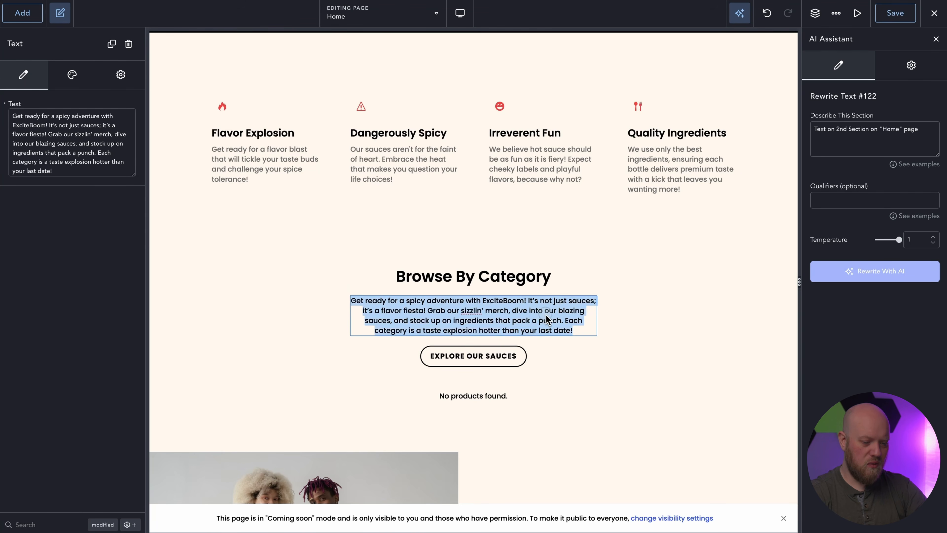
left_click(564, 319)
left_click_drag(563, 319, 575, 327)
key("BackSpace")
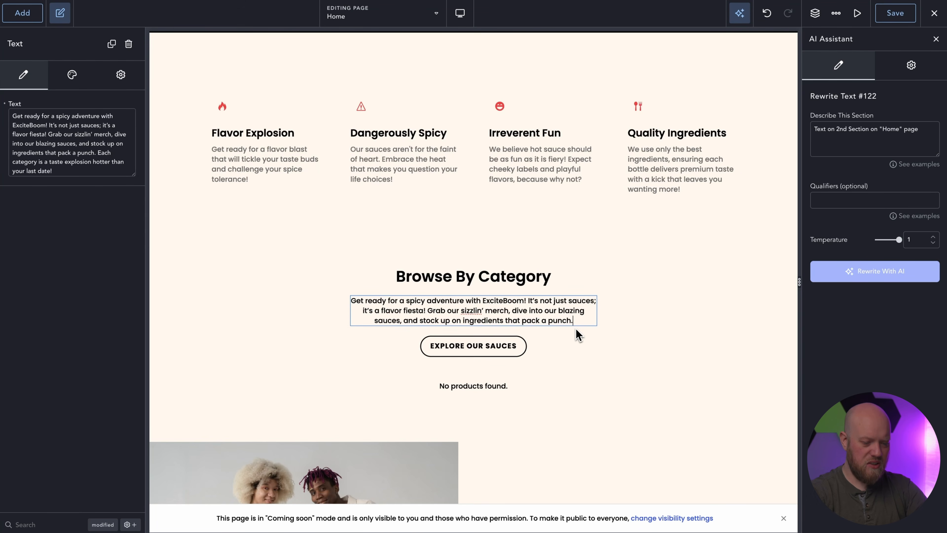
Step: Relabel the Explore Our Sauces button as "Explore All Products" and set its link to /shop
double_click(500, 346)
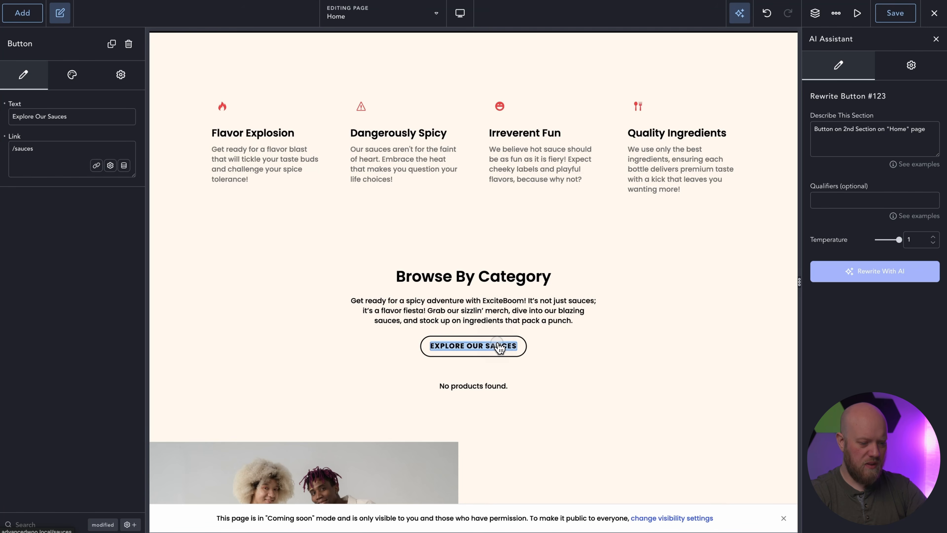
type("Explore All Products")
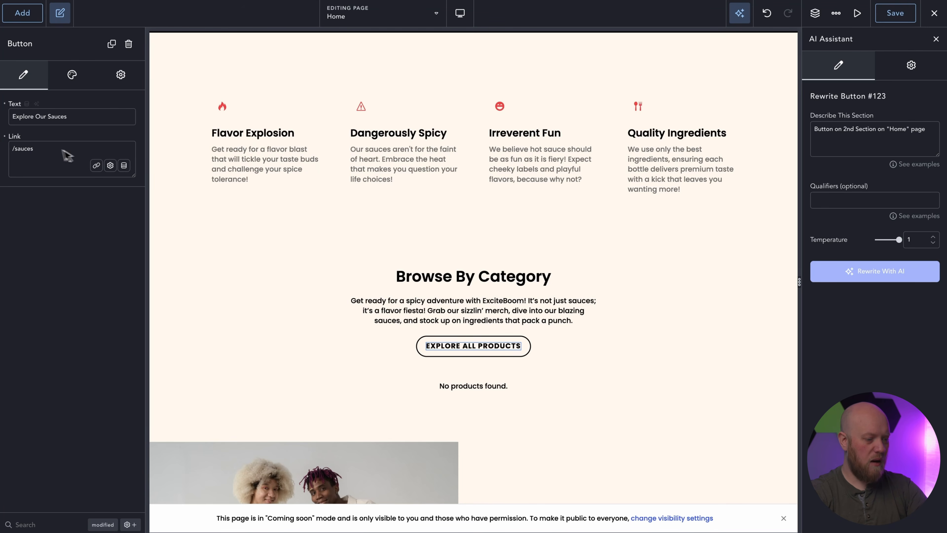
double_click(49, 149)
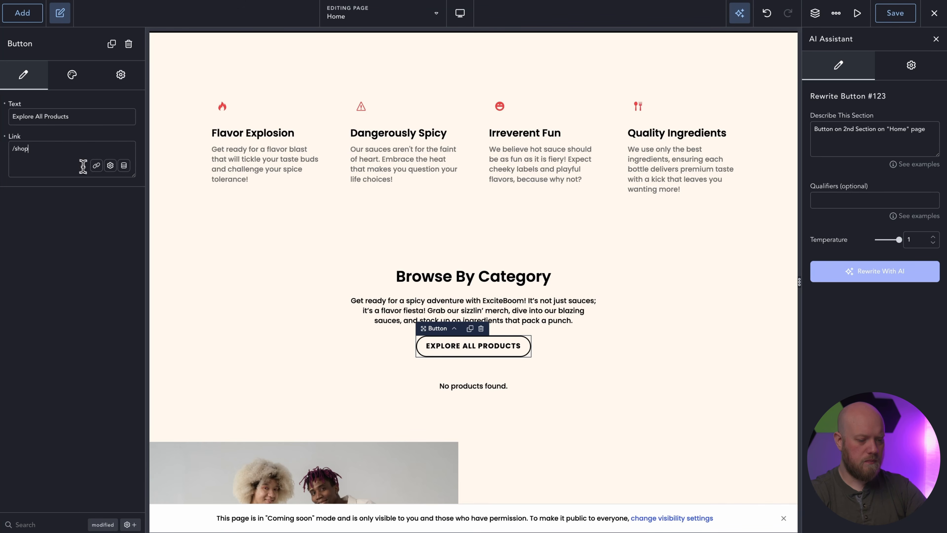
Step: Replace the Products List below the Explore All Products button with a Term Loop Builder element found by searching for "term"
scroll(486, 303, "down", 3)
left_click(503, 303)
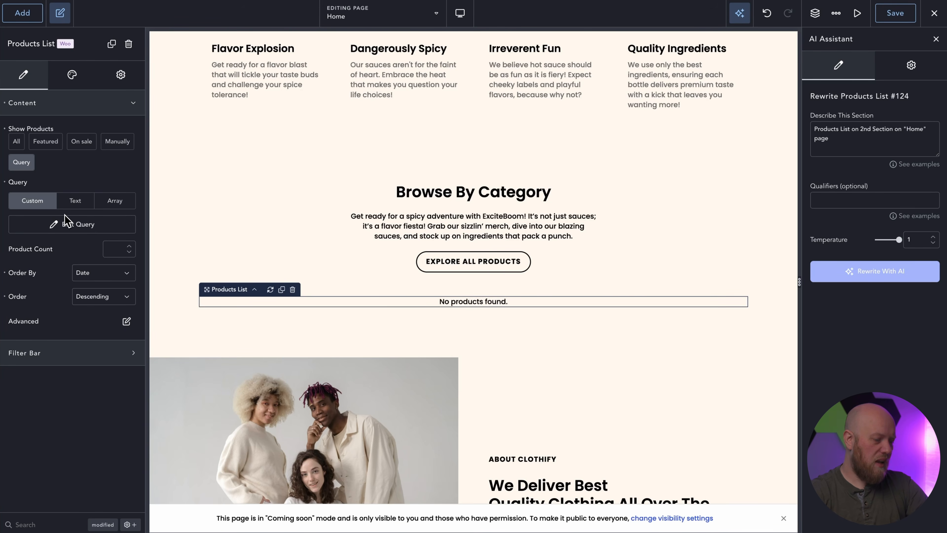
left_click(129, 43)
left_click(22, 13)
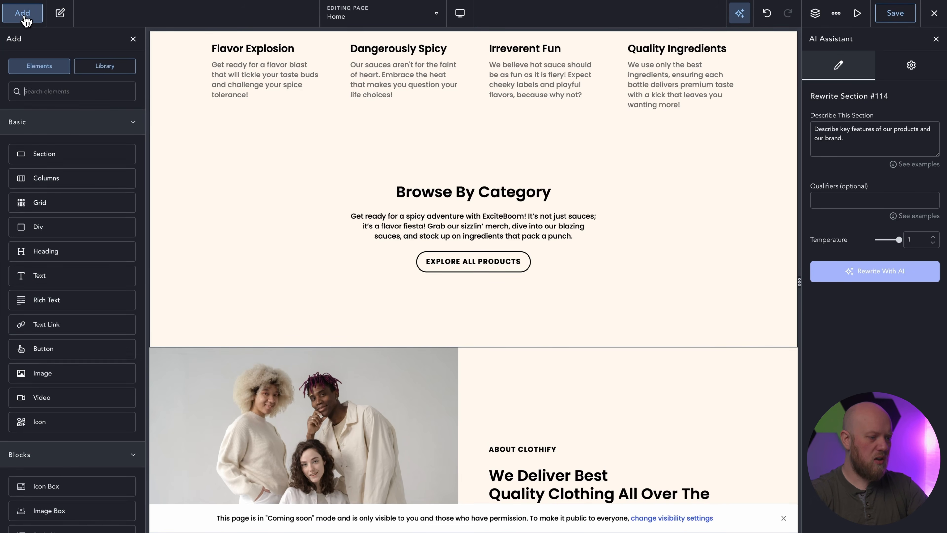
type("term")
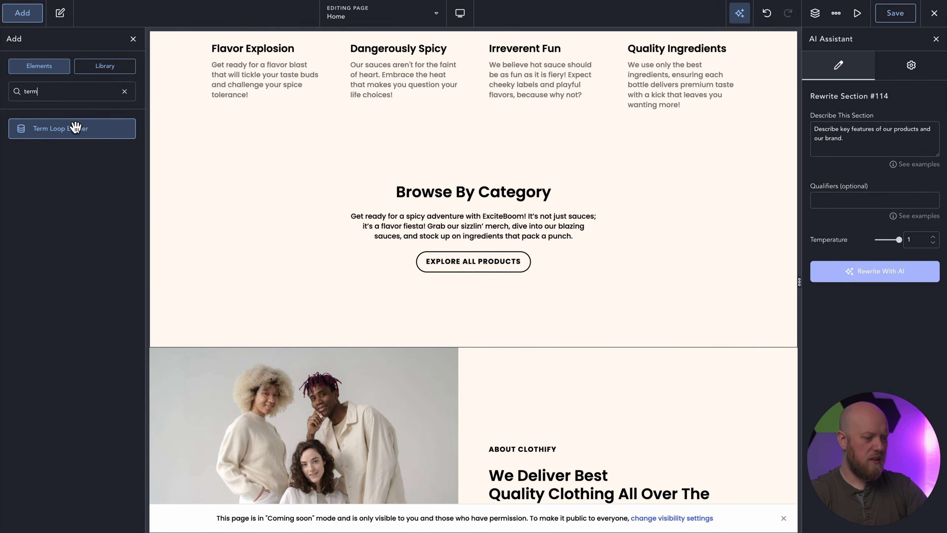
left_click(76, 128)
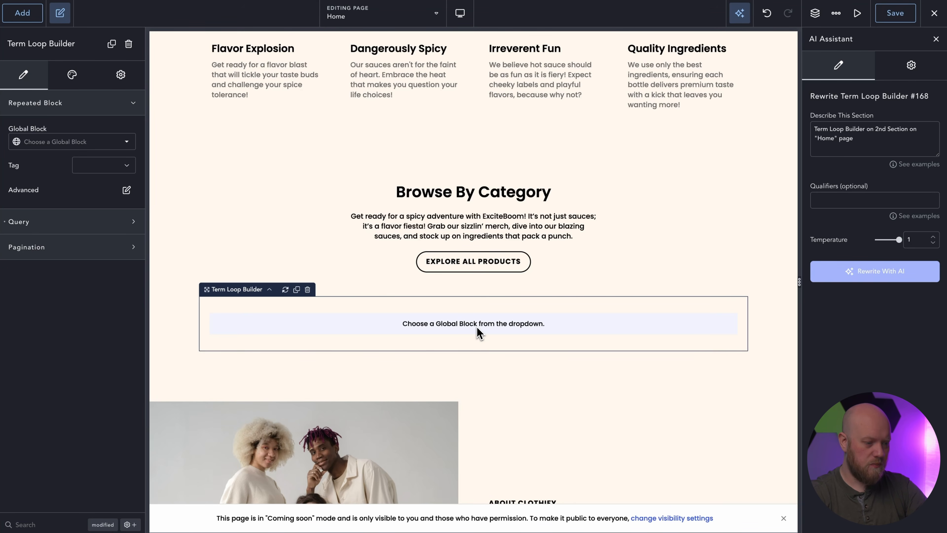
Step: Check the Term Loop Builder's available global blocks, then save the Home page and open the builder's exit options
left_click(121, 136)
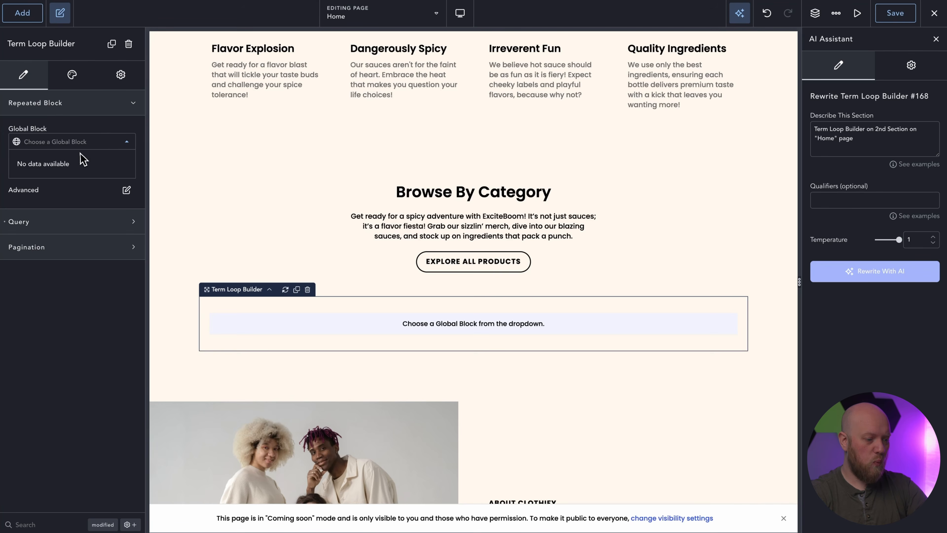
left_click(107, 141)
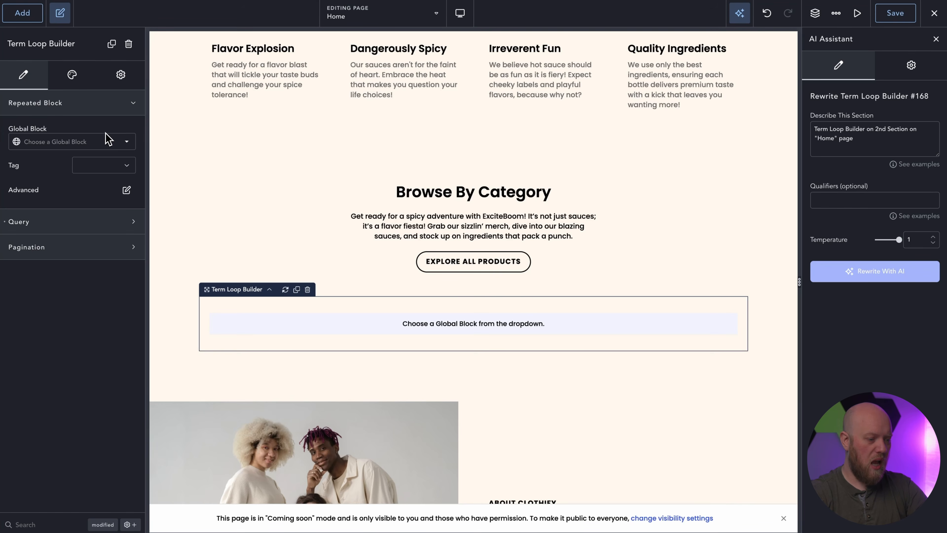
left_click(896, 15)
left_click(932, 14)
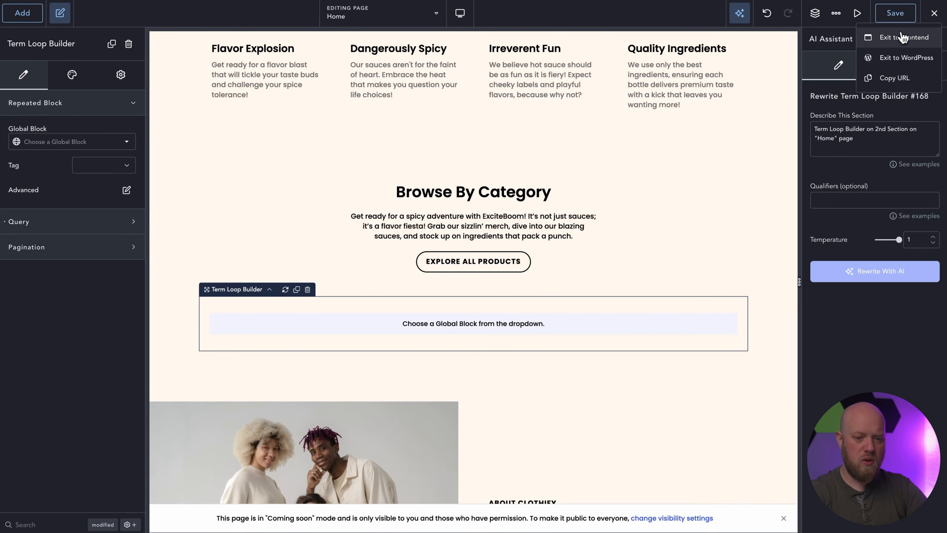
Step: Exit the Home page builder to WordPress and open Breakdance's Global Blocks list
right_click(888, 58)
left_click(866, 64)
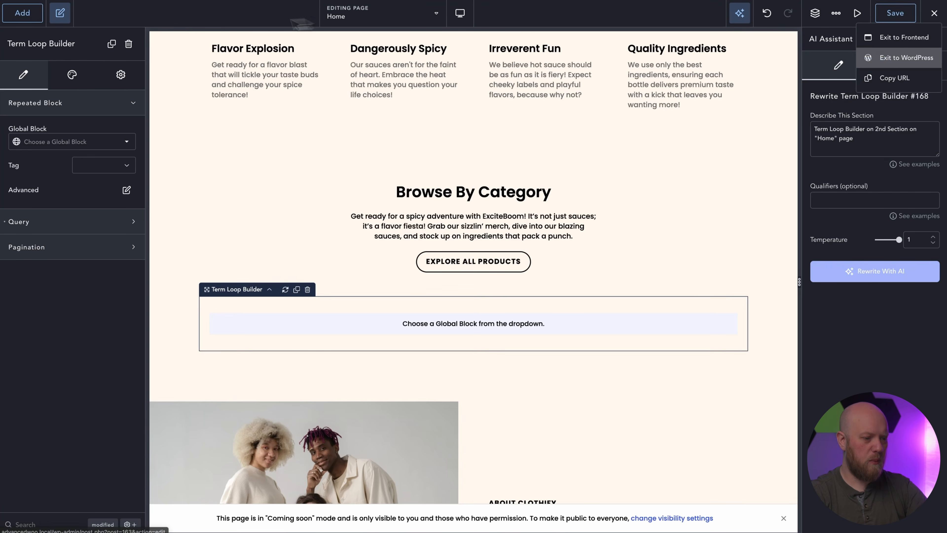
left_click(194, 29)
key("ctrl+Tab")
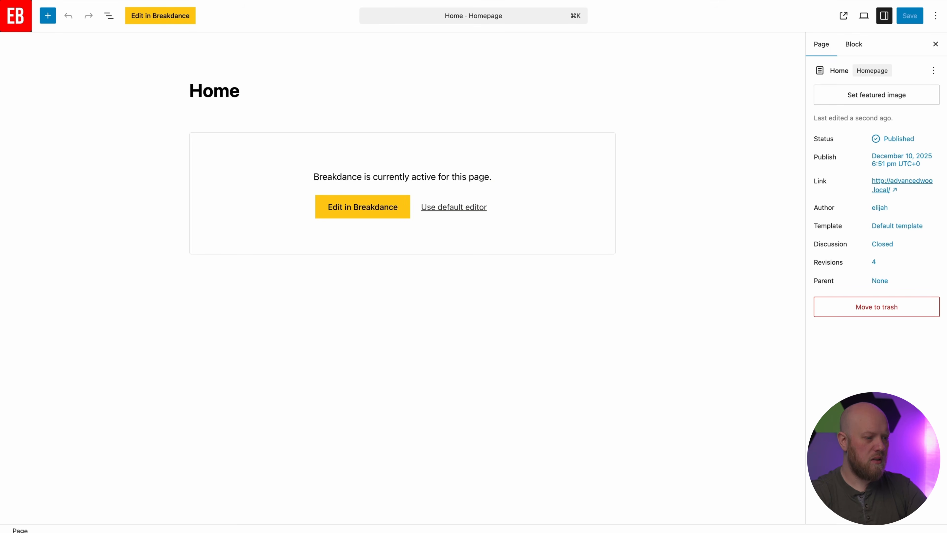
left_click(15, 16)
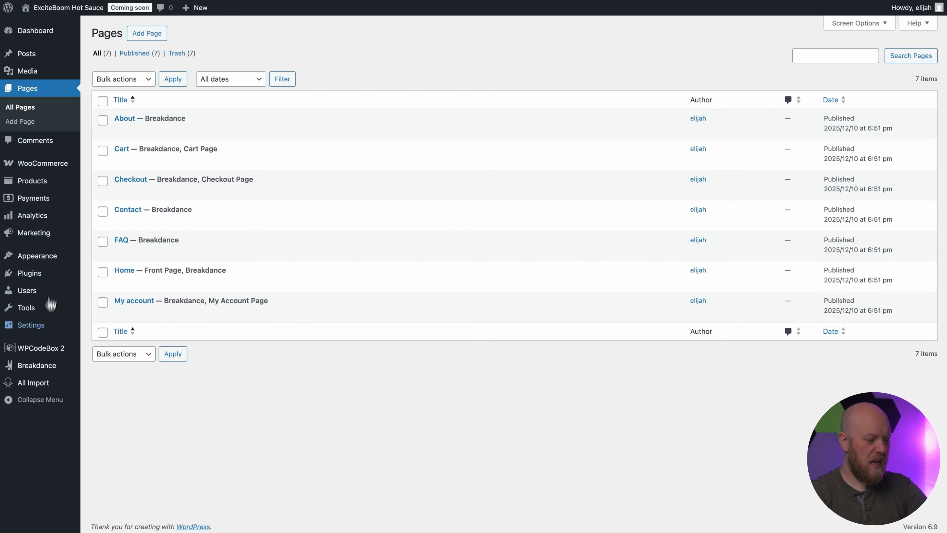
mouse_move(37, 366)
left_click(111, 398)
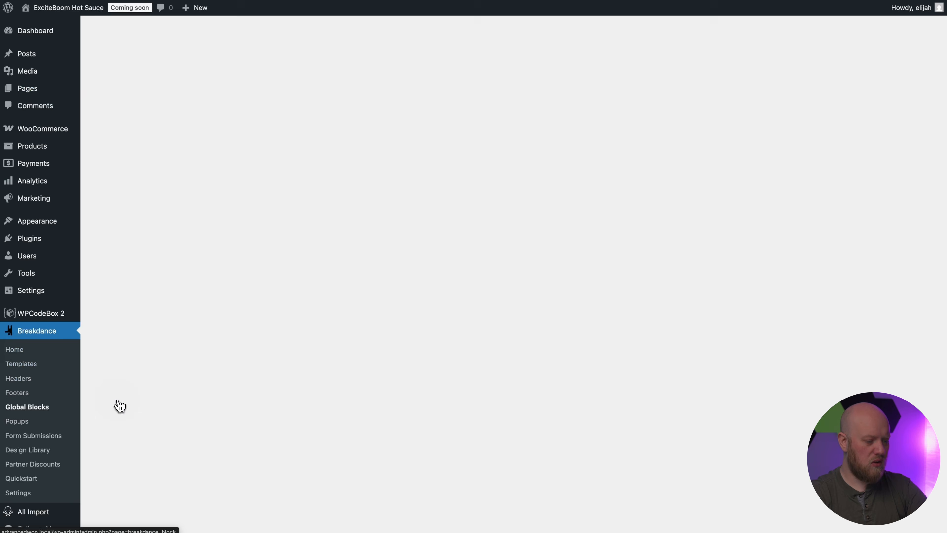
Step: Add a global block titled "Product Category Card"
left_click(216, 44)
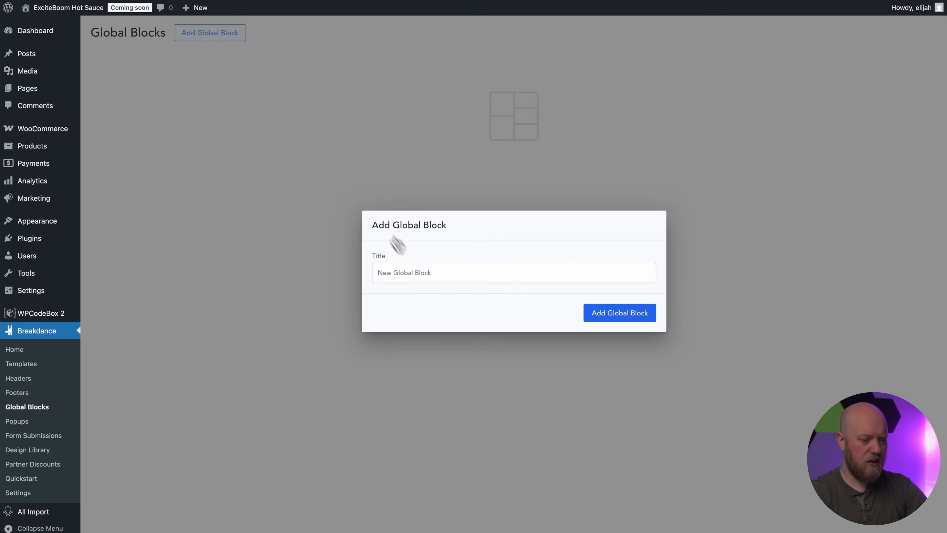
type("Product")
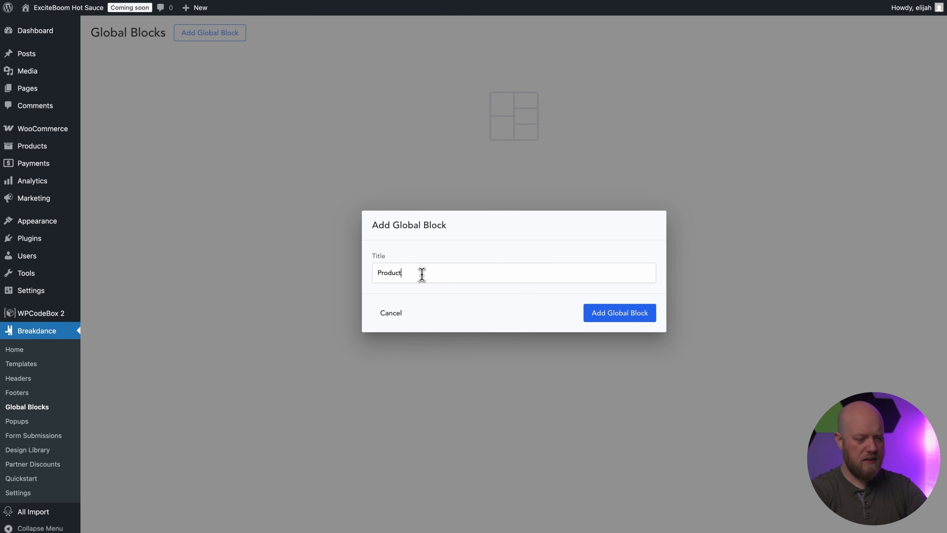
type(" Category Card")
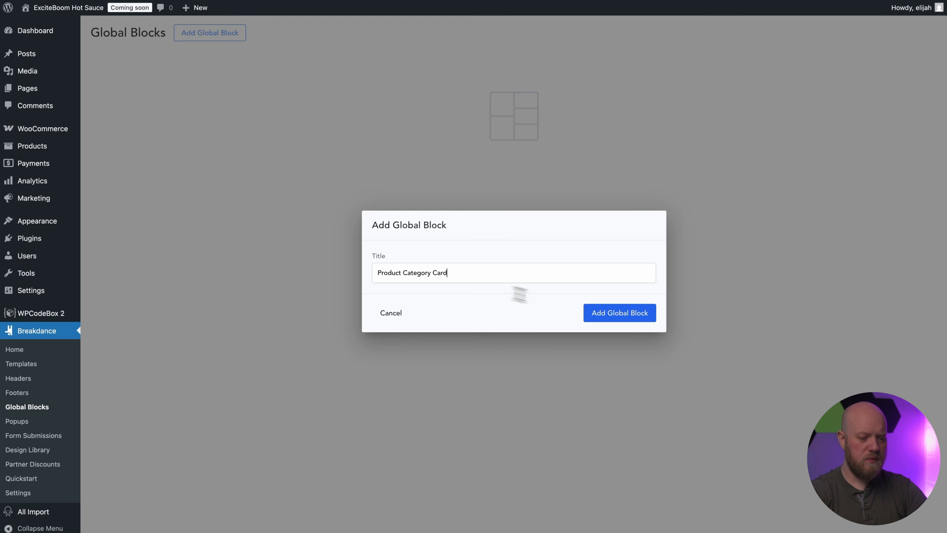
left_click(632, 320)
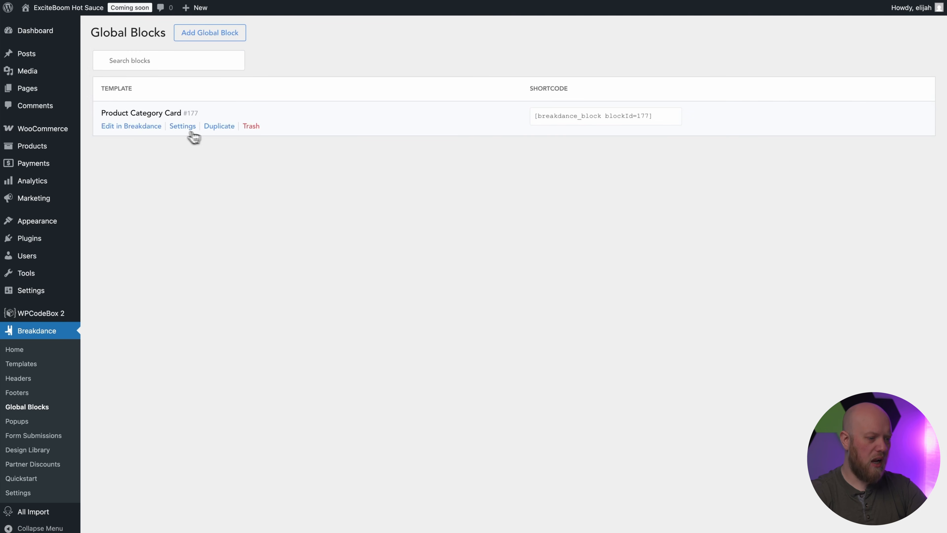
Step: Open the Product Category Card block in the Breakdance builder, paste the copied category card and select its outer Div
left_click(153, 129)
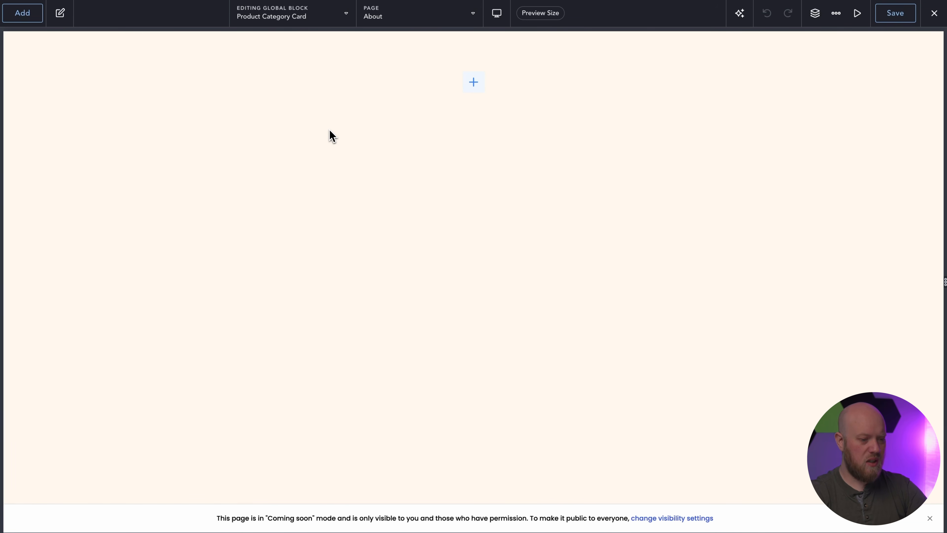
key("super+v")
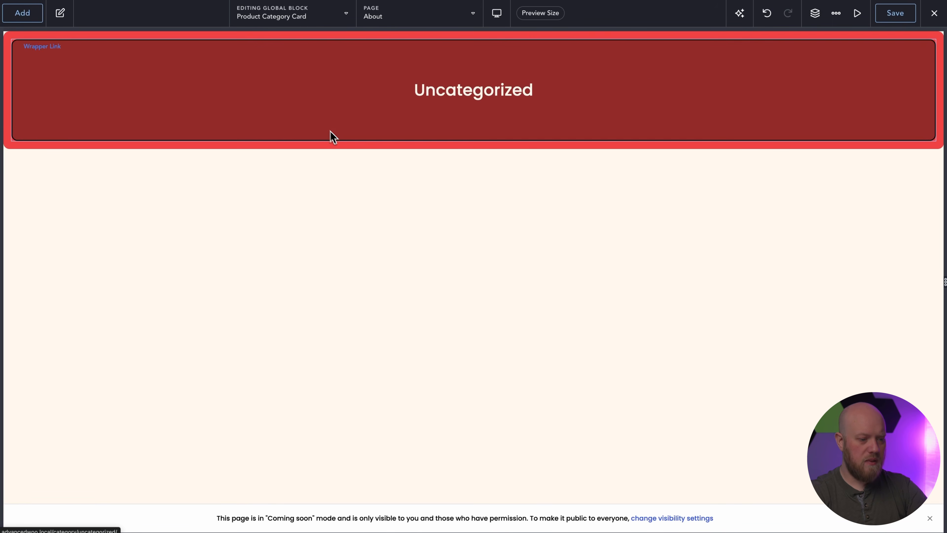
left_click(330, 136)
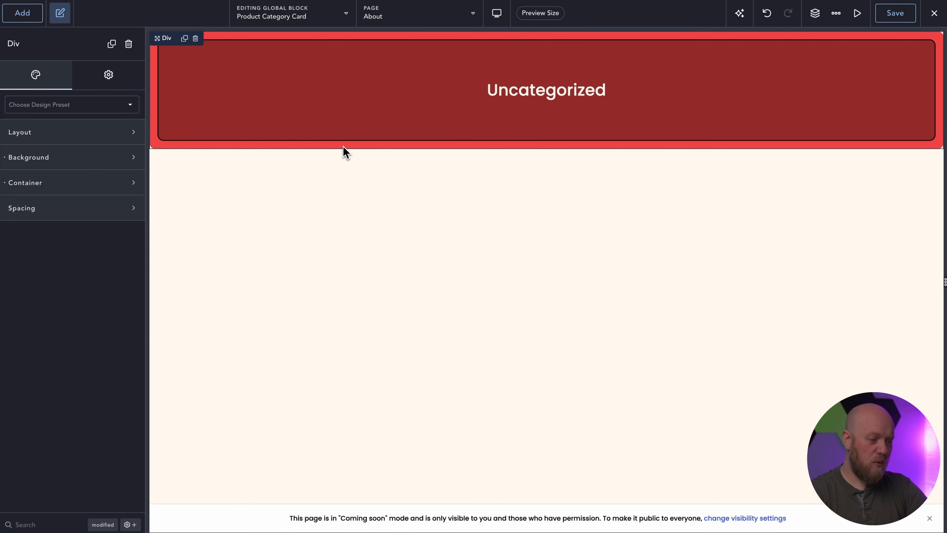
Step: Examine the card's Wrapper Link for its dynamic link and background image source
left_click(330, 116)
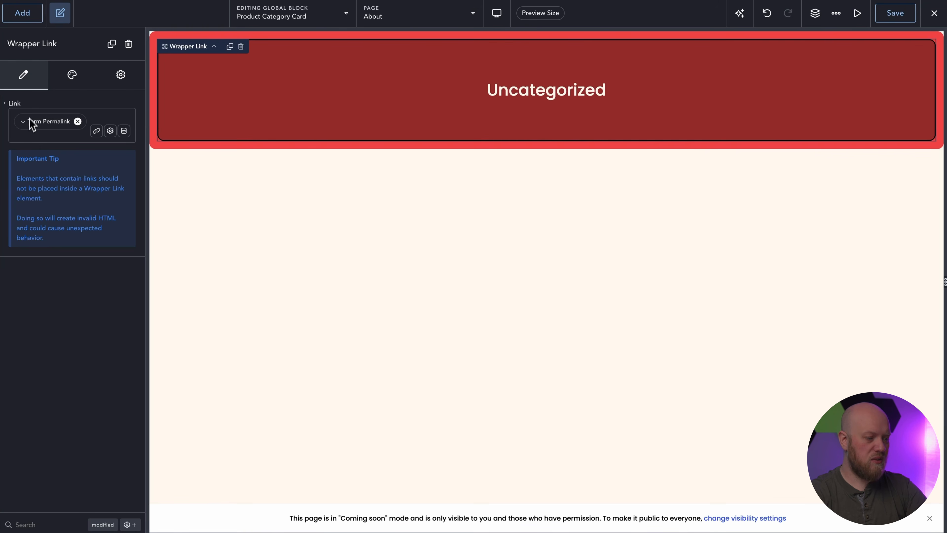
left_click(72, 74)
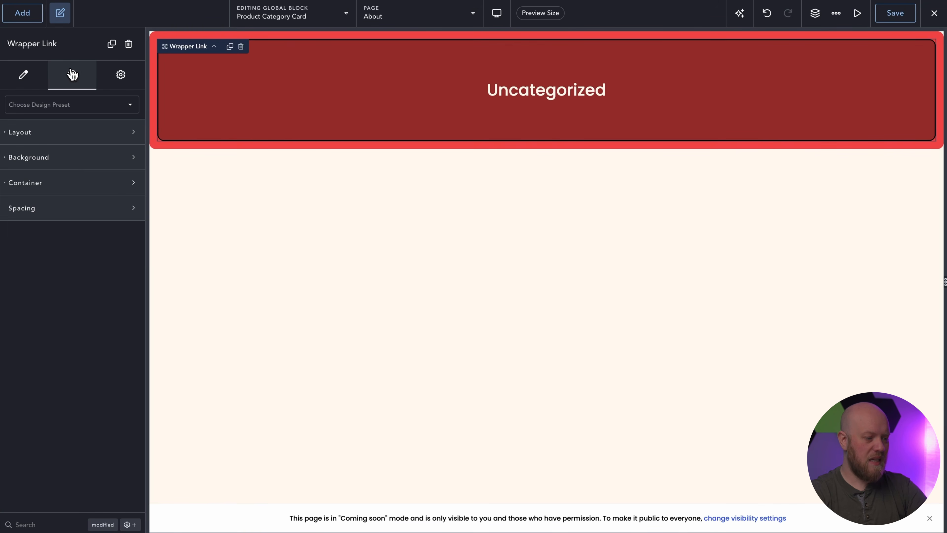
left_click(74, 163)
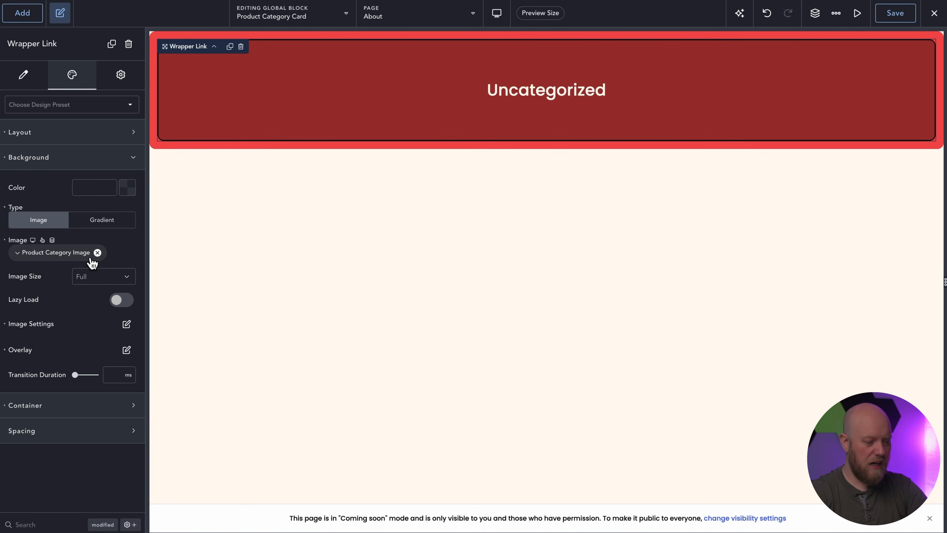
left_click(541, 95)
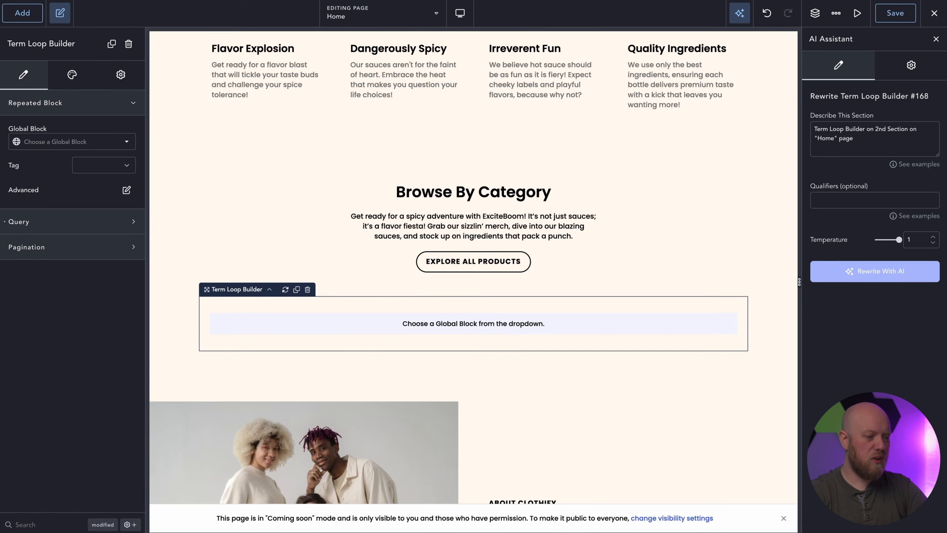
Step: Assign Product Category Card as the repeated global block of the Home page's Term Loop Builder
left_click(113, 142)
left_click(78, 165)
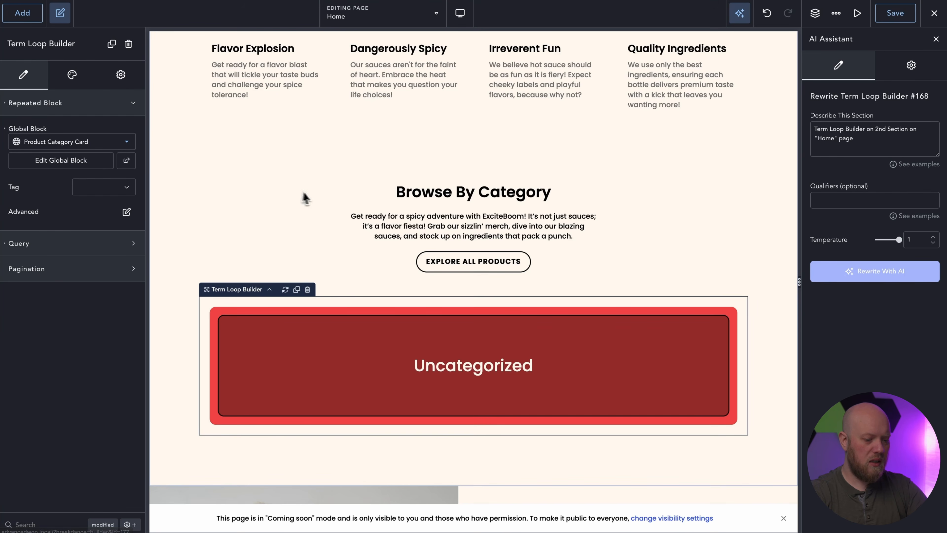
left_click(121, 108)
Step: Set the term loop's query taxonomy to Product categories and hide empty terms
left_click(92, 138)
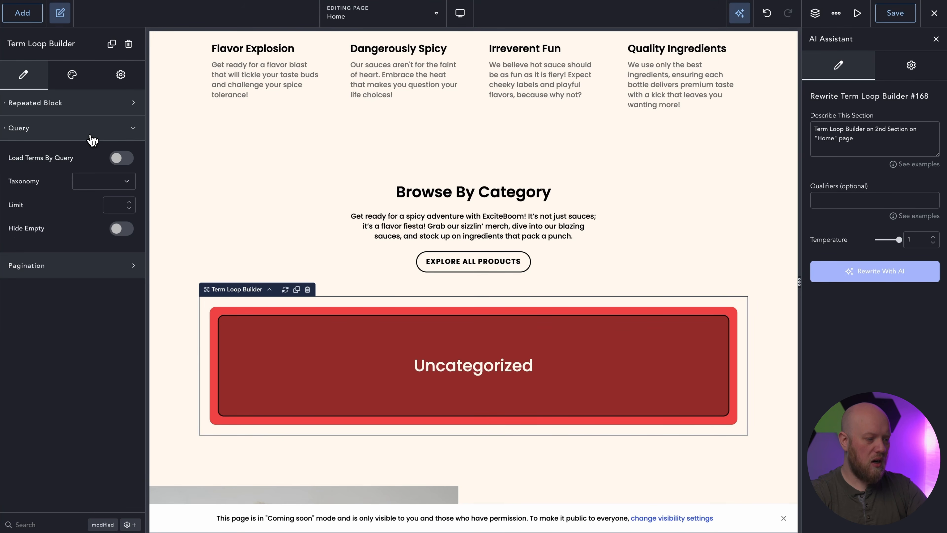
left_click(123, 181)
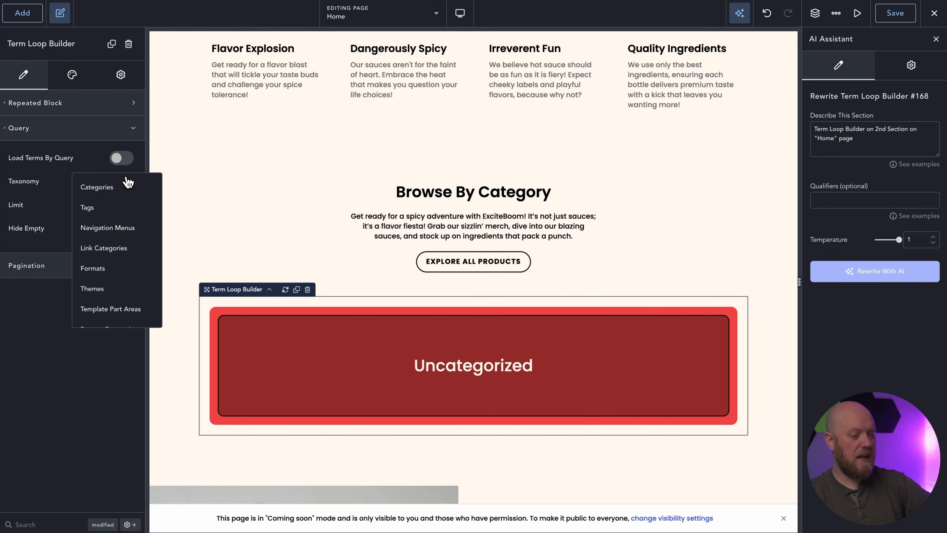
scroll(129, 229, "down", 5)
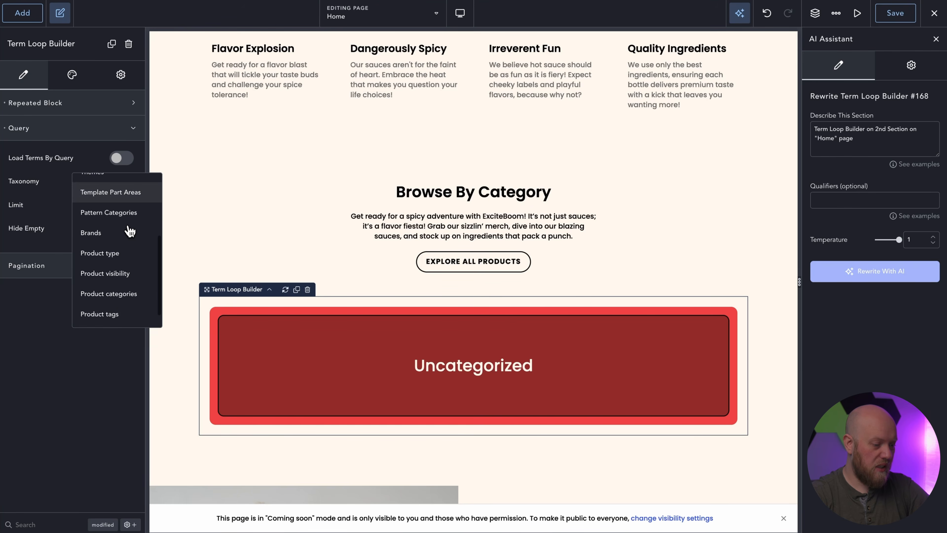
left_click(117, 272)
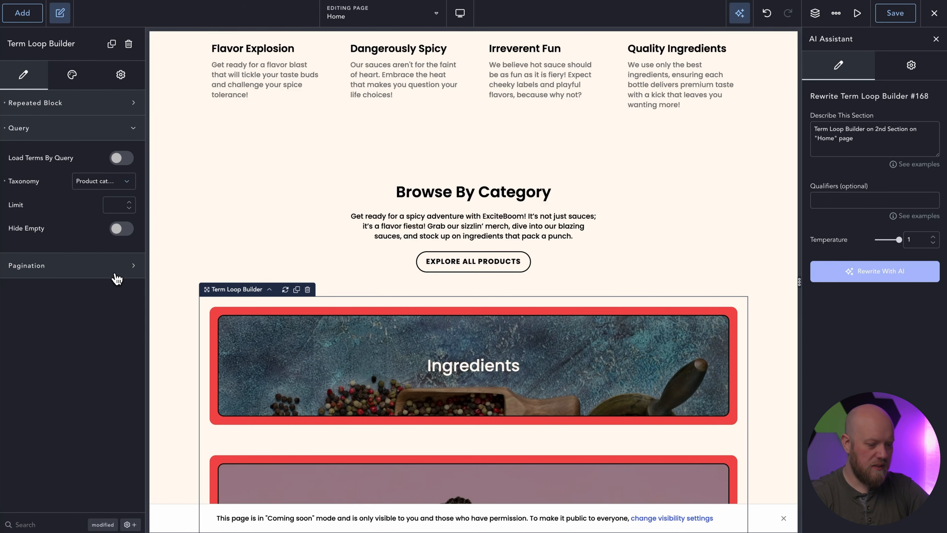
scroll(373, 290, "down", 10)
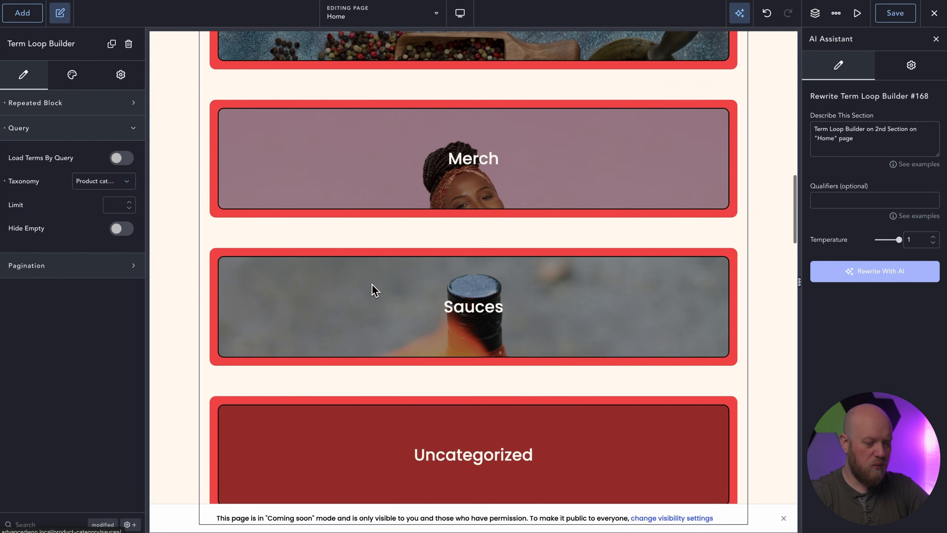
left_click(123, 236)
scroll(432, 330, "up", 5)
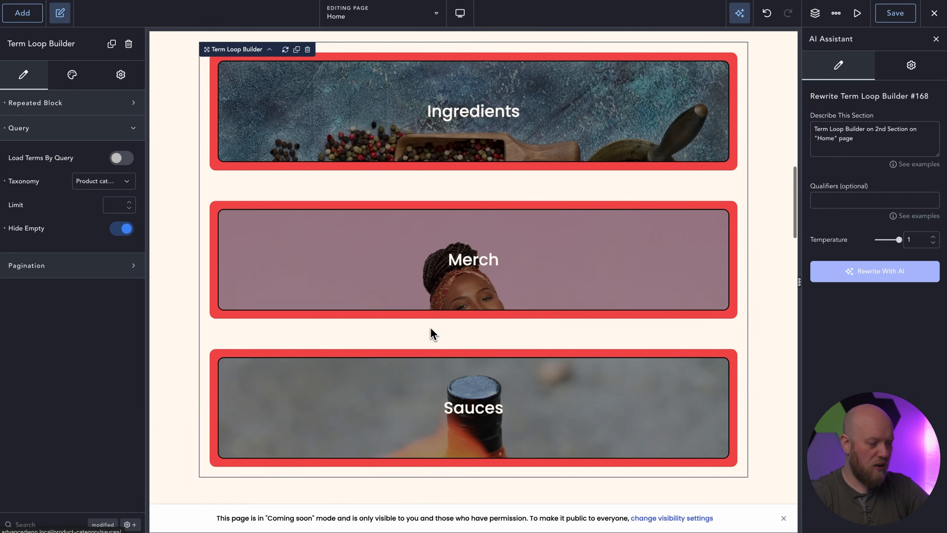
scroll(431, 328, "down", 1)
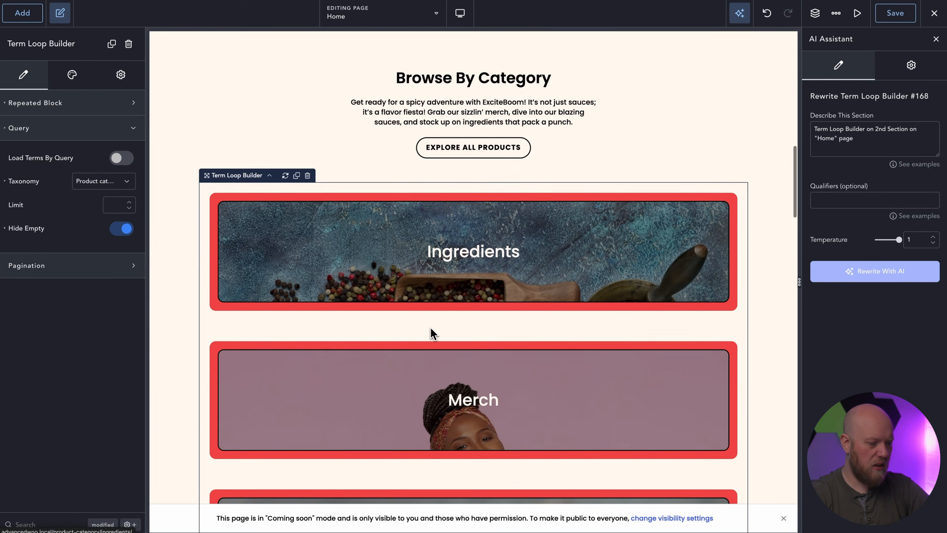
Step: Arrange the term loop's category cards in a Grid layout with 3 items per row and save the page
left_click(91, 130)
left_click(73, 75)
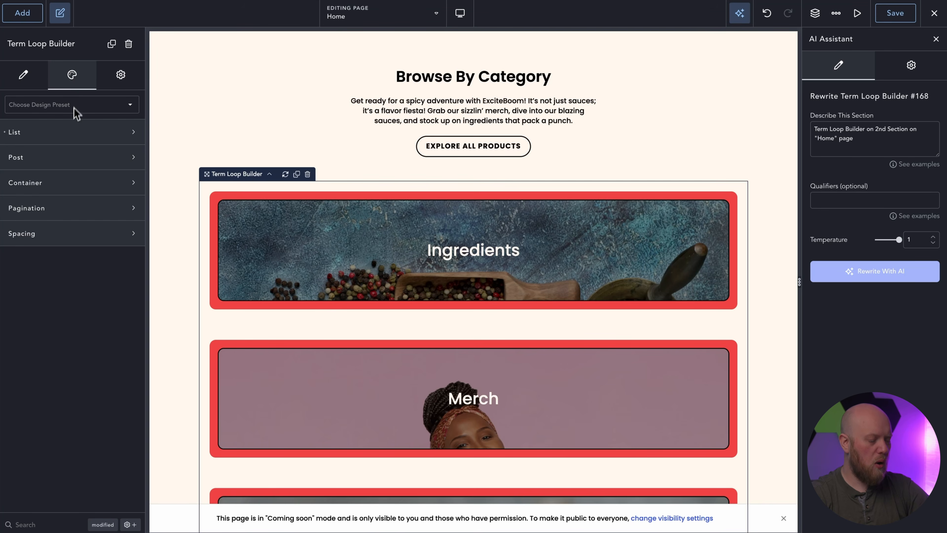
left_click(75, 131)
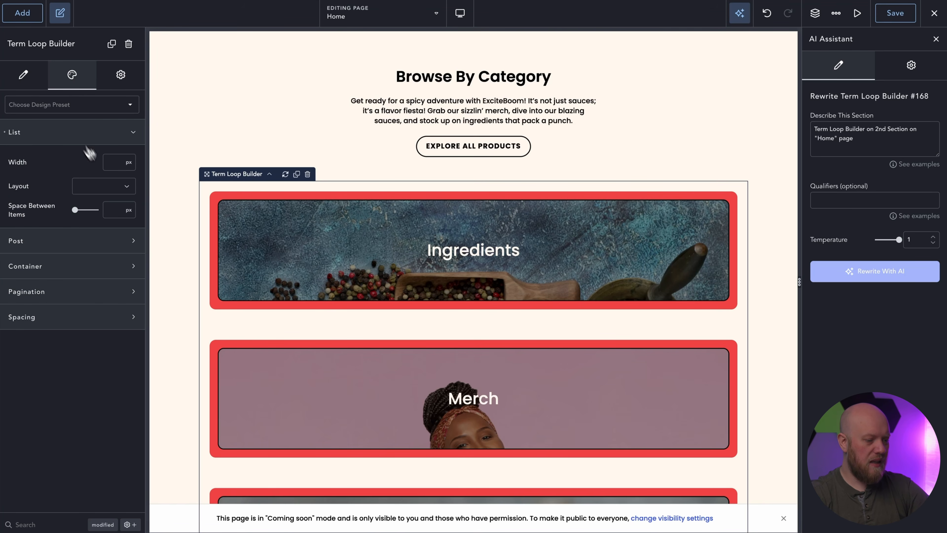
left_click(117, 190)
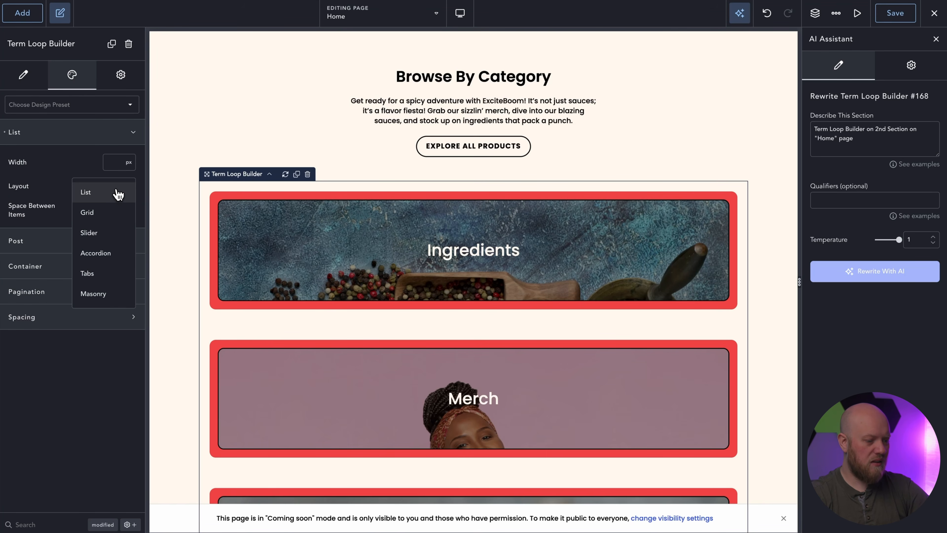
left_click(105, 211)
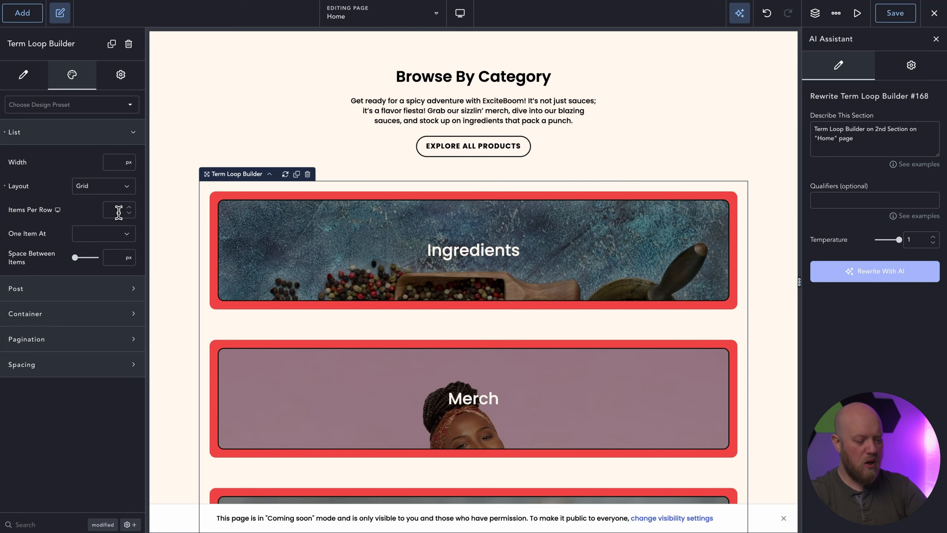
left_click(115, 210)
type("3")
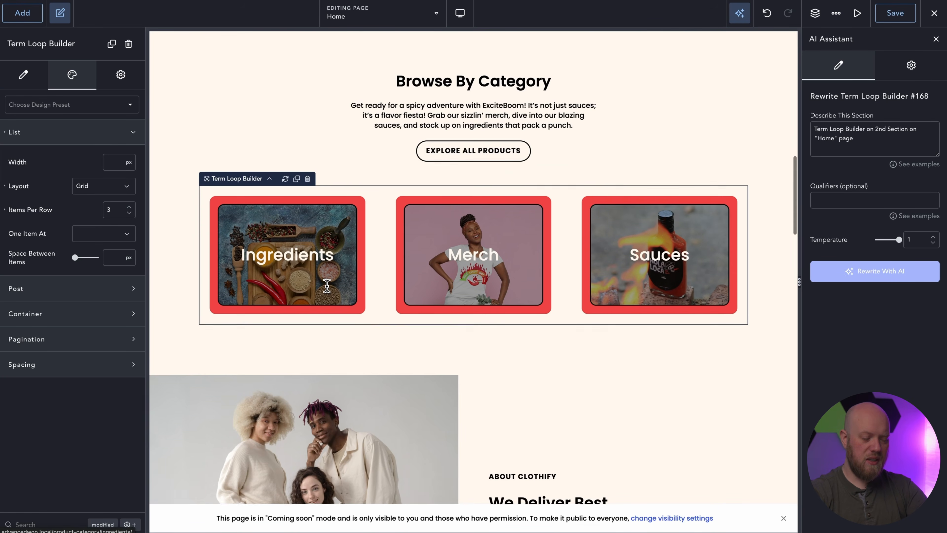
scroll(327, 286, "up", 2)
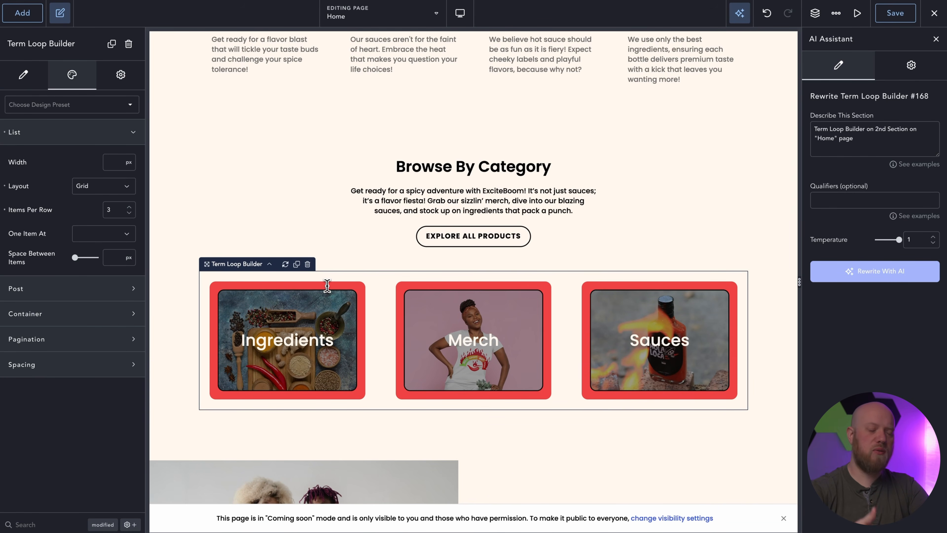
scroll(522, 267, "up", 1)
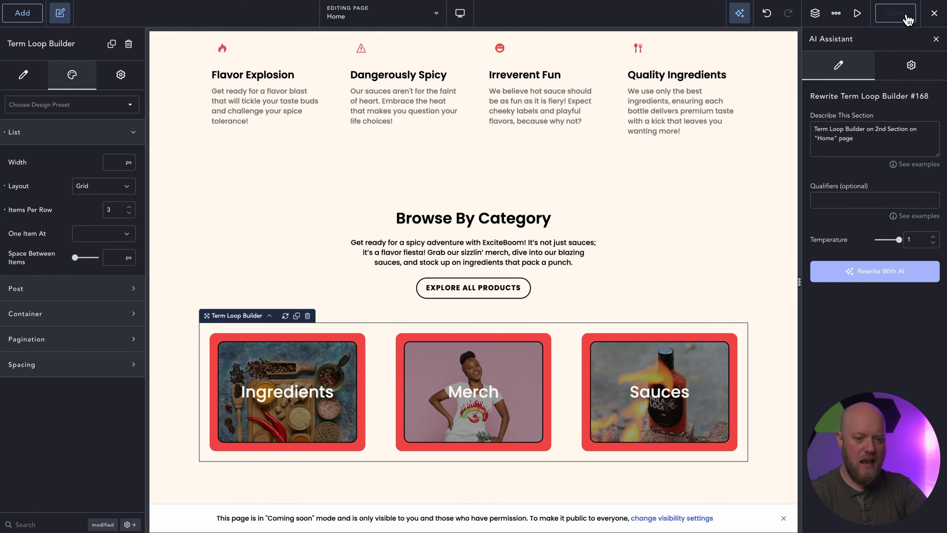
Step: Delete the "About Clothify" section below the category cards, including its image and text
scroll(714, 143, "down", 8)
left_click(541, 92)
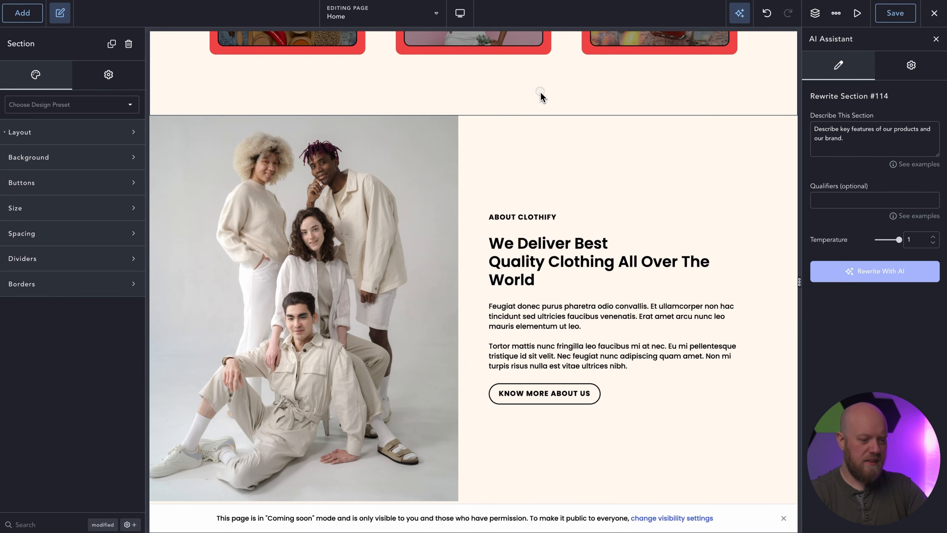
left_click(471, 135)
key("Delete")
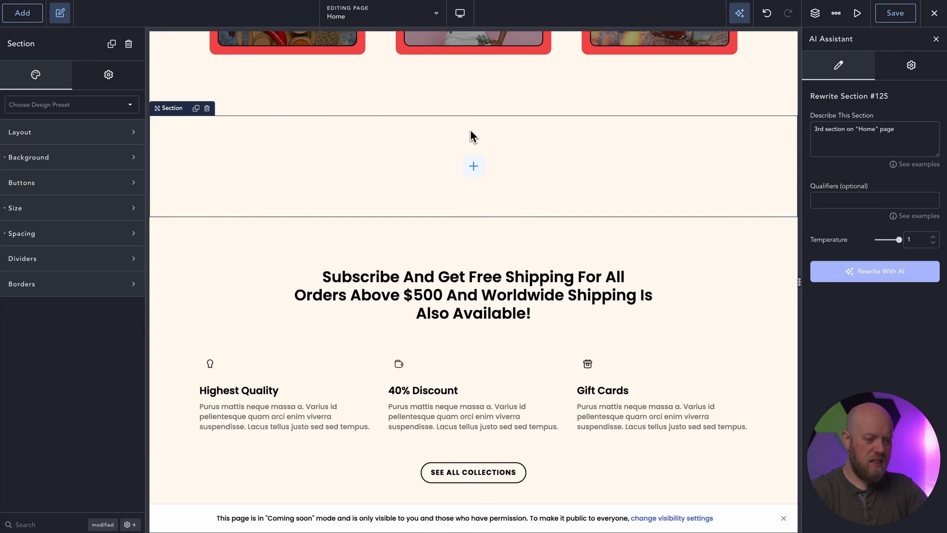
key("Delete")
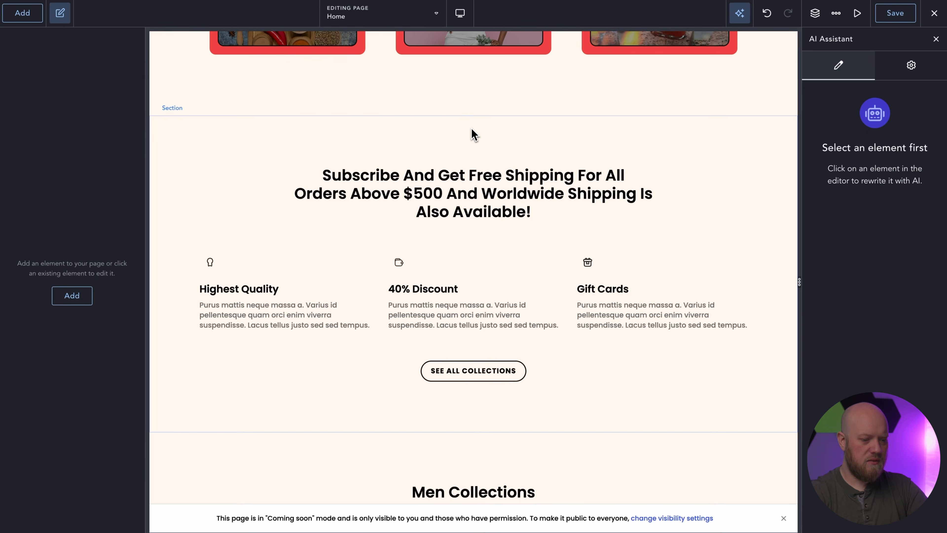
Step: Delete the "Subscribe And Get Free Shipping" section above Men Collections
left_click(461, 148)
key("Delete")
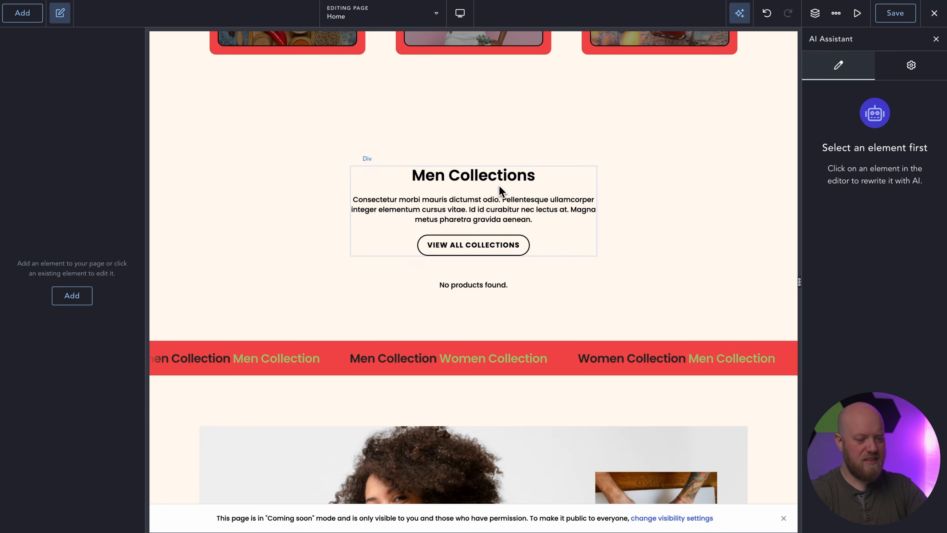
scroll(500, 186, "up", 2)
scroll(501, 191, "down", 2)
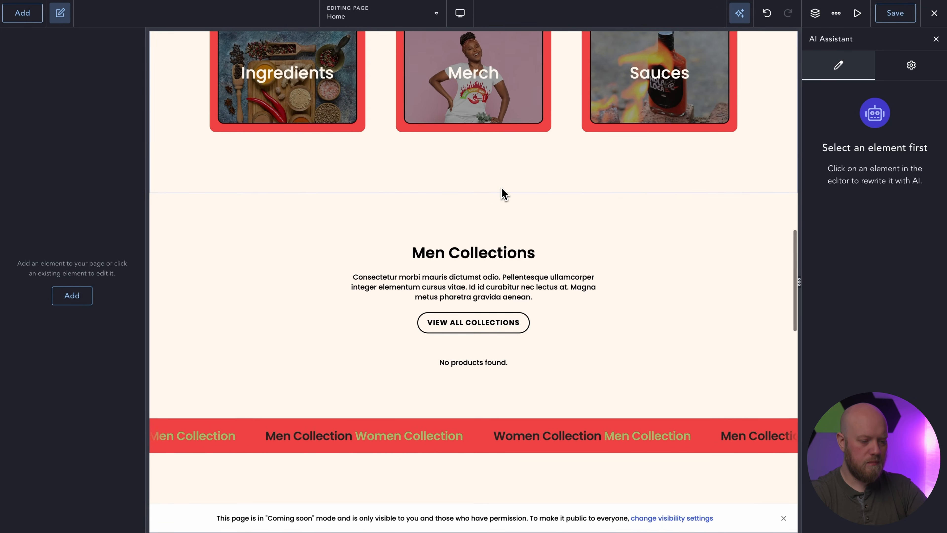
Step: Remove the existing text logos from the Logo List in the red band below the Men Collections section
left_click(459, 393)
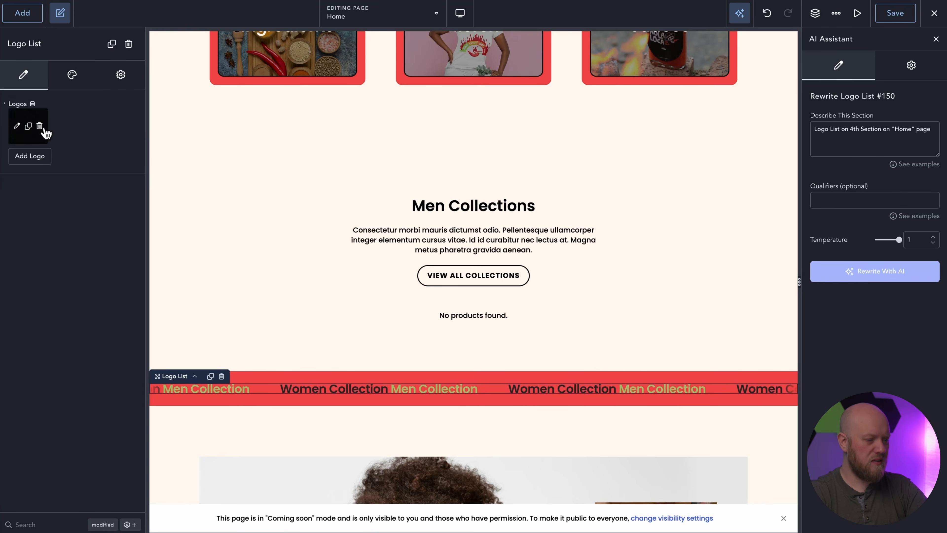
left_click(45, 129)
left_click(39, 126)
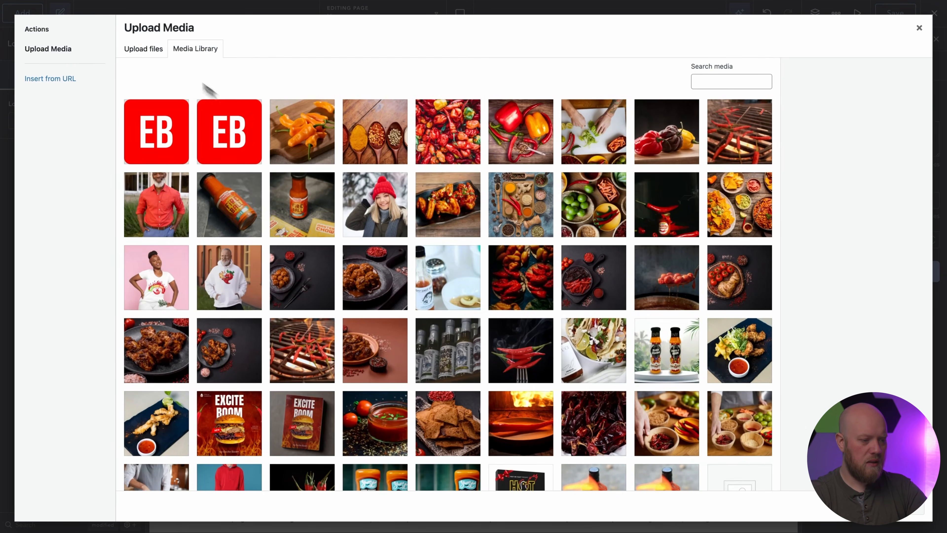
Step: Upload logoipsum-291.png, logoipsum-329.png, logoipsum-338.png and logoipsum-340.png from the exciteboomhotsauce folder and add them to the Logo List
left_click(145, 48)
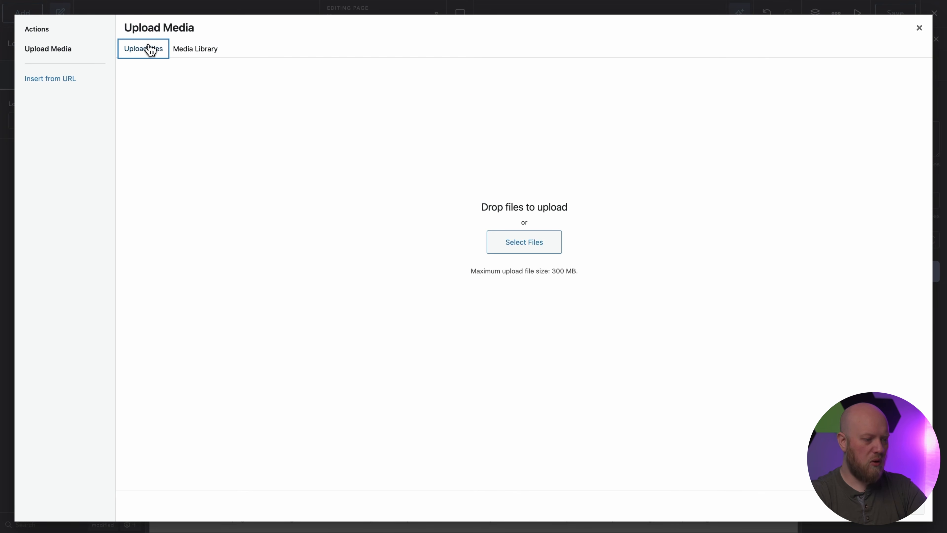
left_click(539, 247)
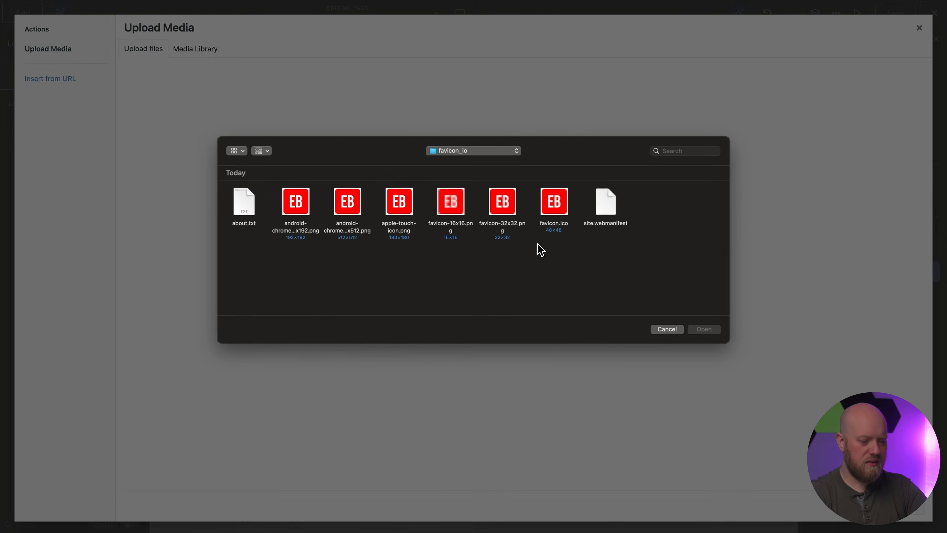
left_click(406, 275)
left_click(245, 283, "super")
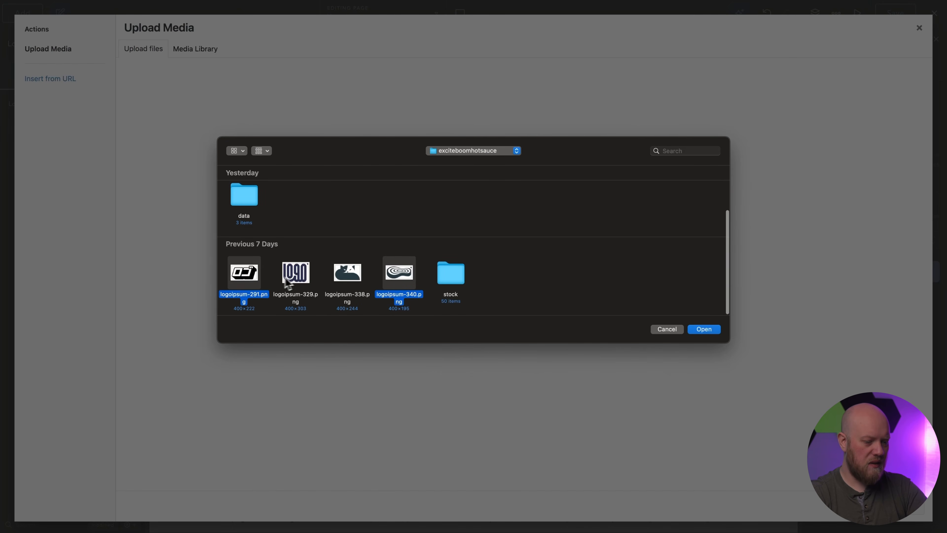
left_click(295, 282, "super")
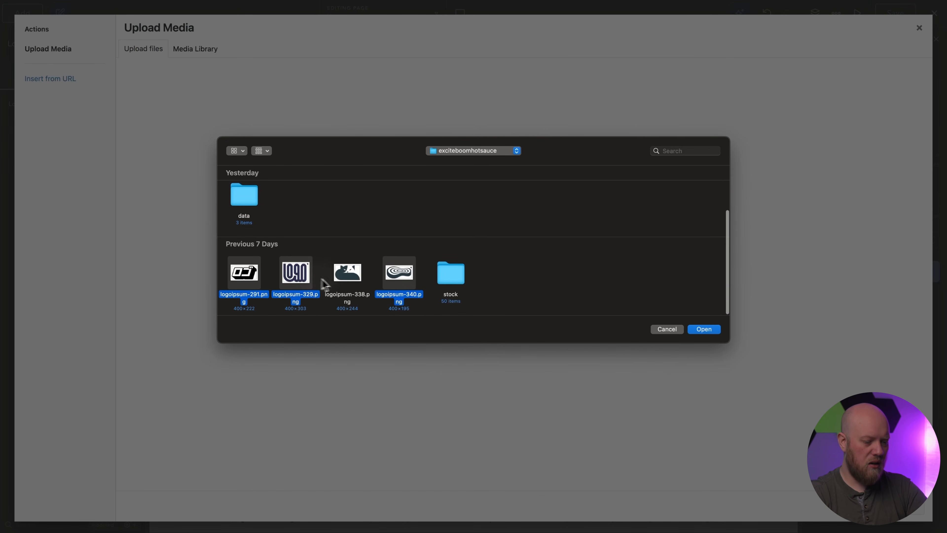
left_click(703, 330)
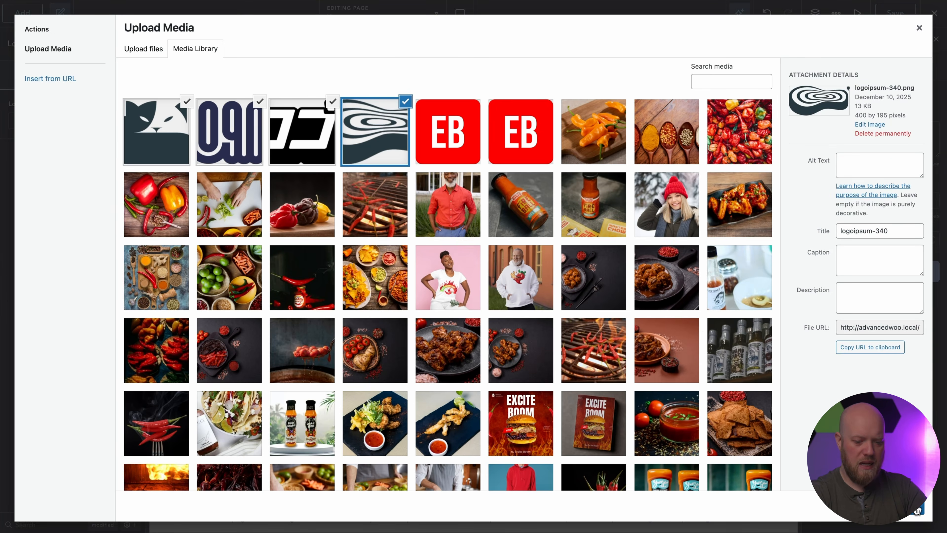
left_click(896, 506)
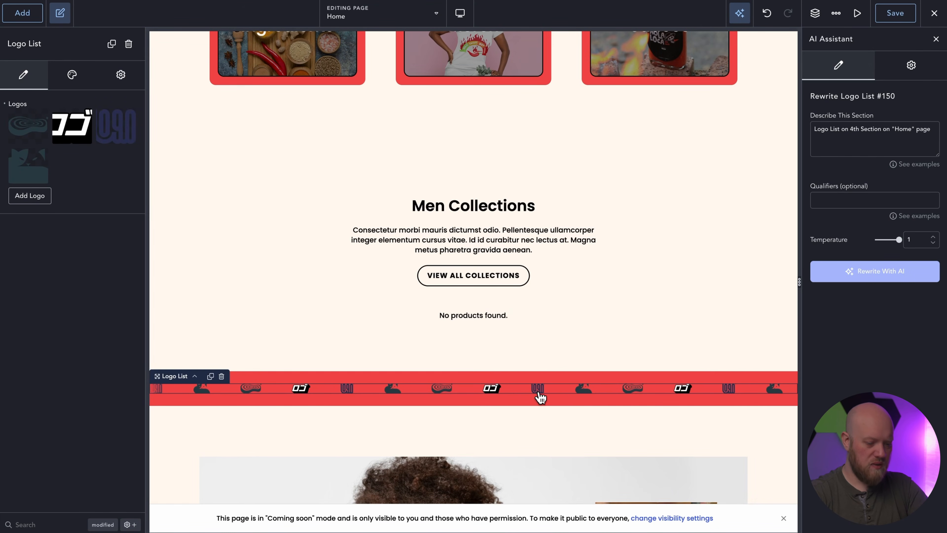
Step: Set the Products List in the Men Collections section to show all products and review its product cards
left_click(472, 318)
left_click(470, 319)
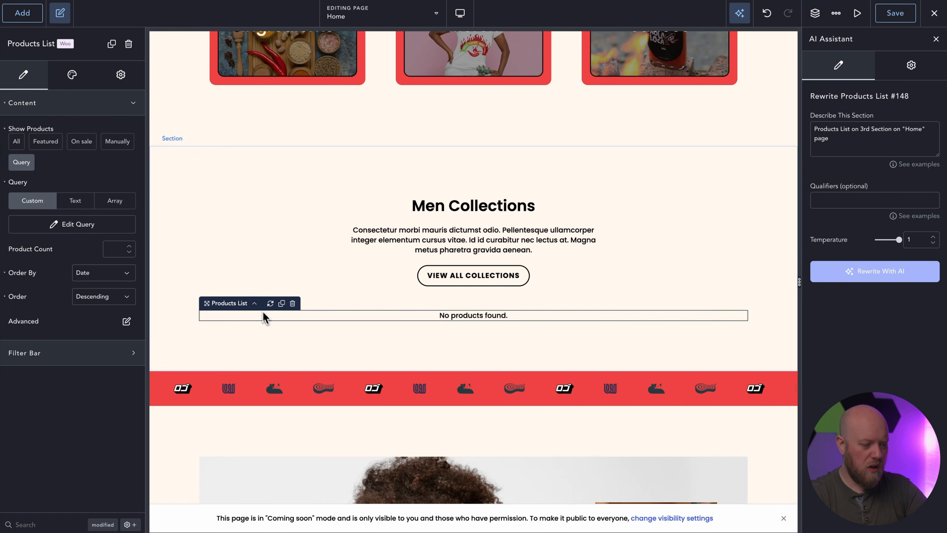
left_click(17, 142)
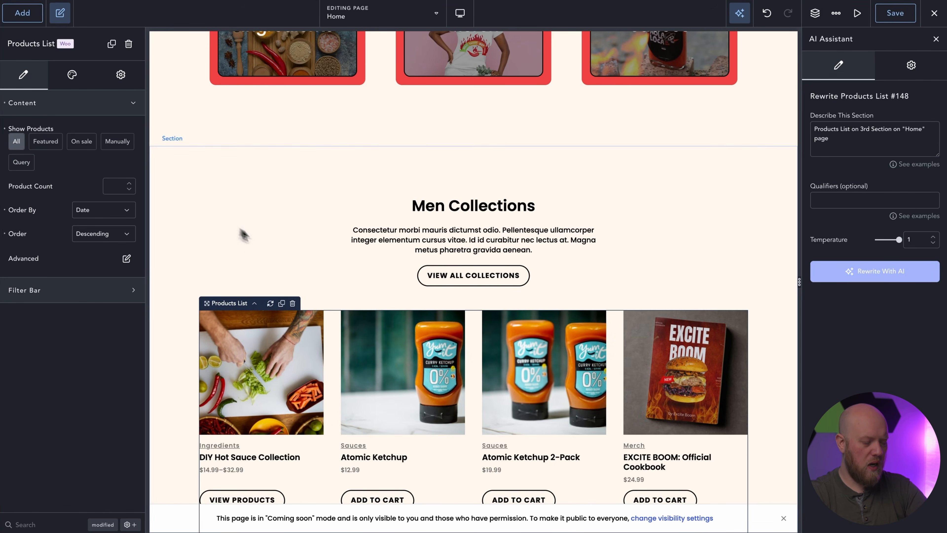
scroll(271, 248, "down", 3)
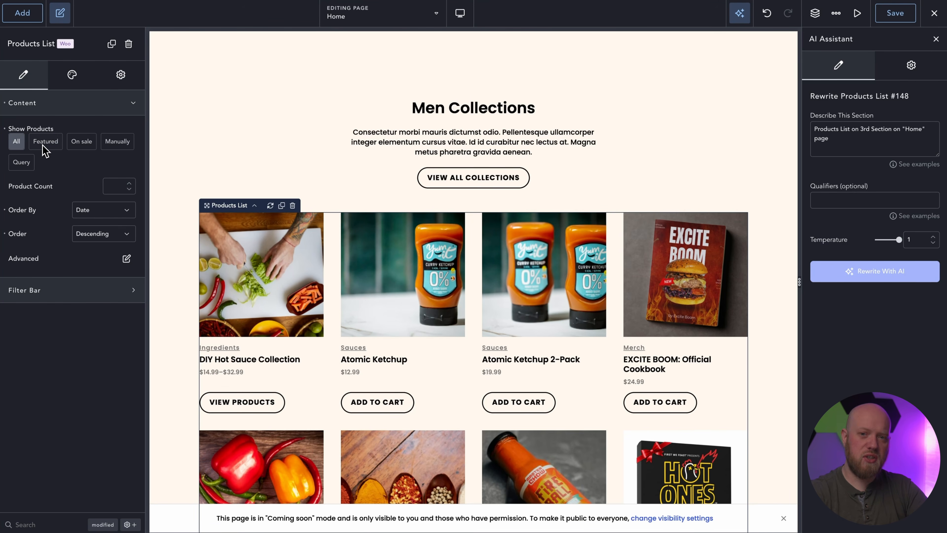
left_click(53, 108)
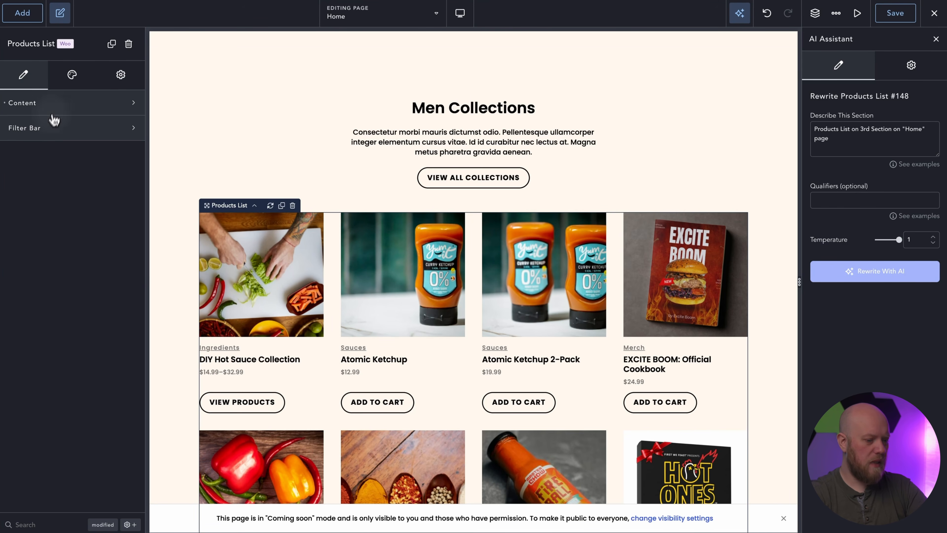
scroll(541, 286, "up", 5)
scroll(541, 286, "down", 3)
scroll(541, 286, "down", 10)
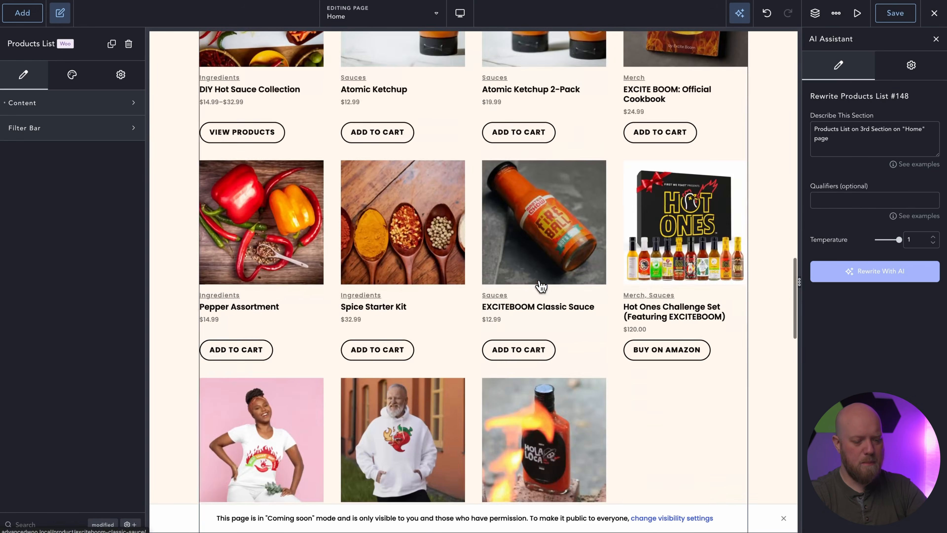
scroll(504, 395, "up", 7)
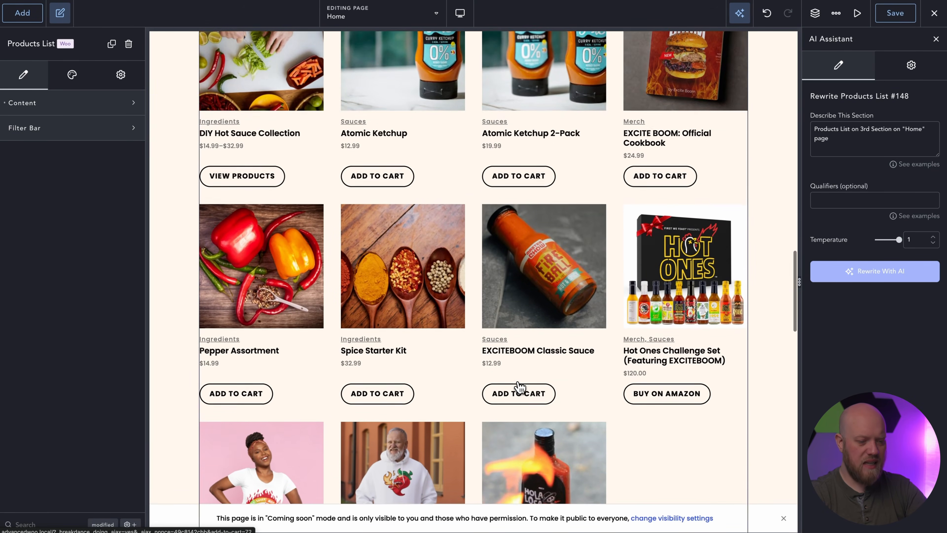
scroll(519, 387, "down", 3)
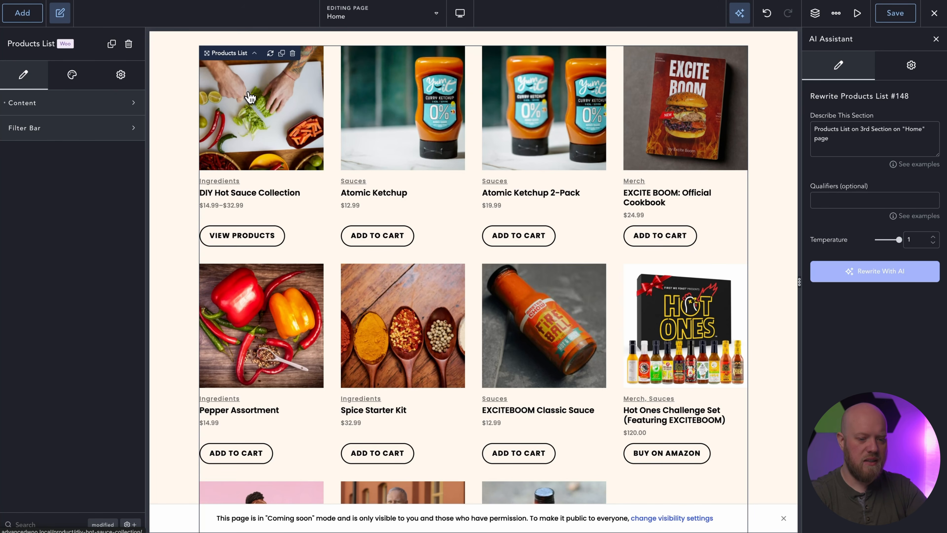
Step: Open the WooCommerce Secondary Buttons styling in the global settings
left_click(842, 19)
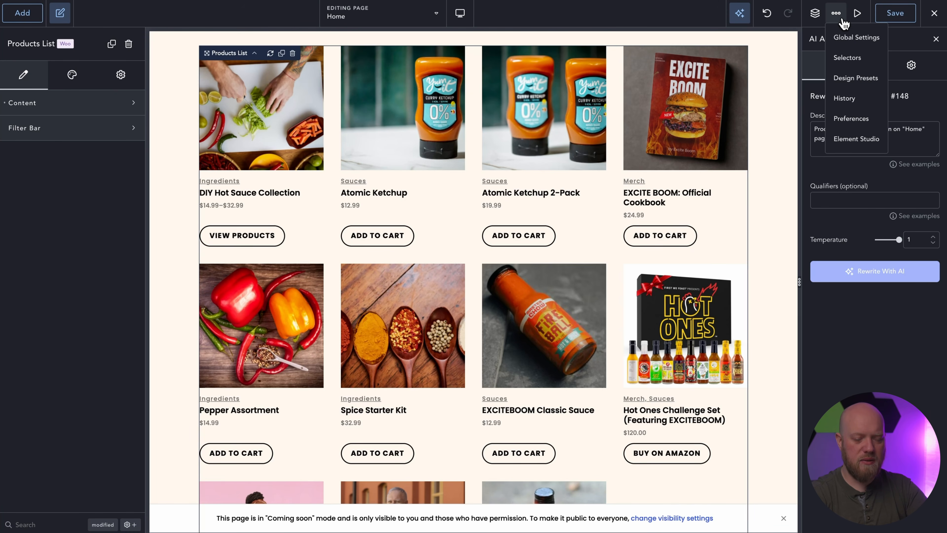
left_click(851, 37)
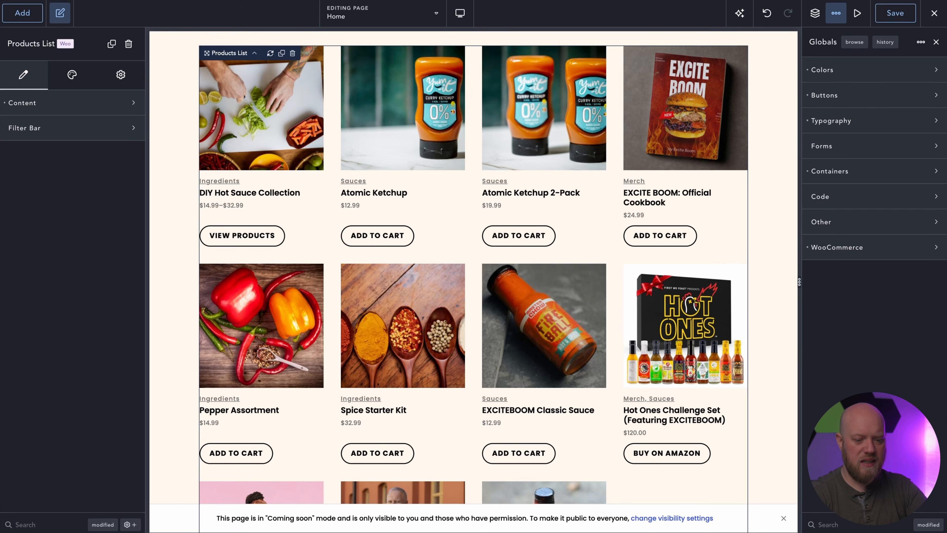
left_click(905, 252)
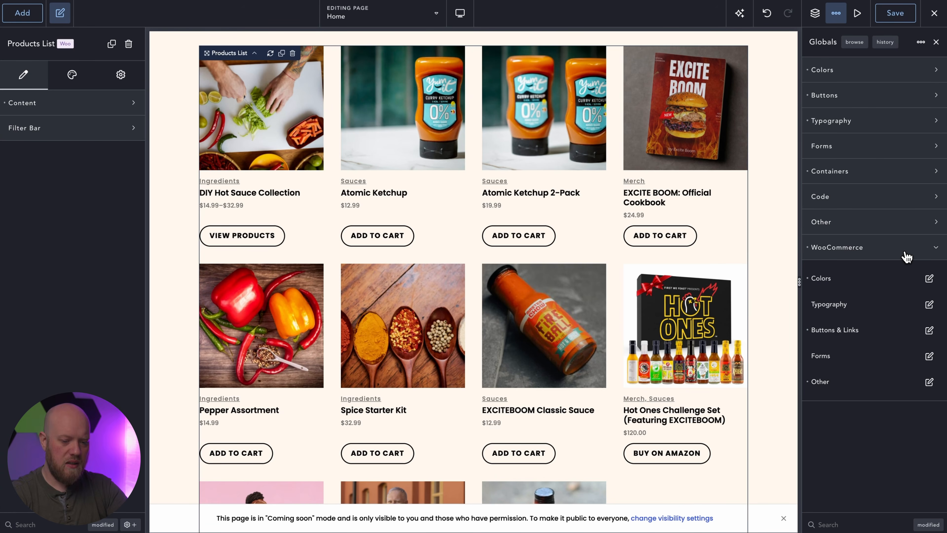
left_click(928, 330)
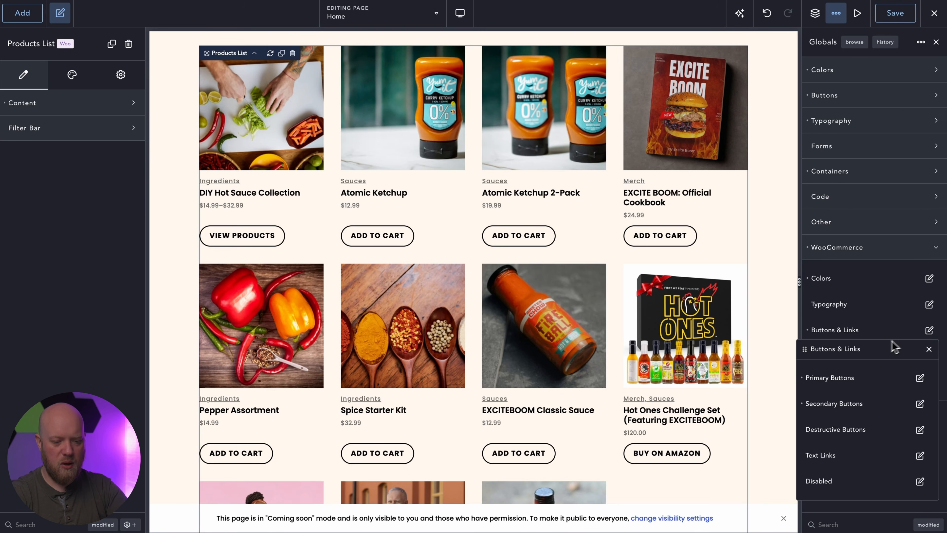
left_click_drag(879, 342, 825, 56)
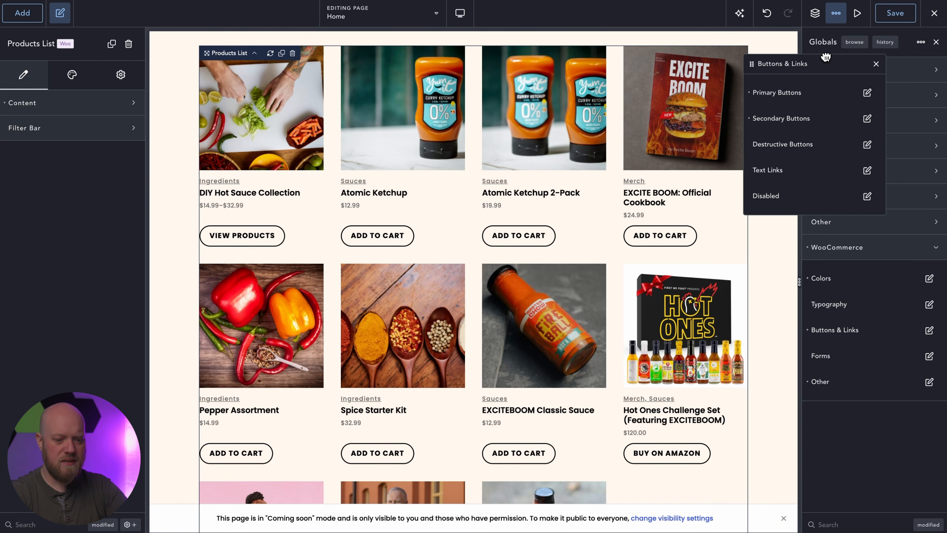
left_click(866, 118)
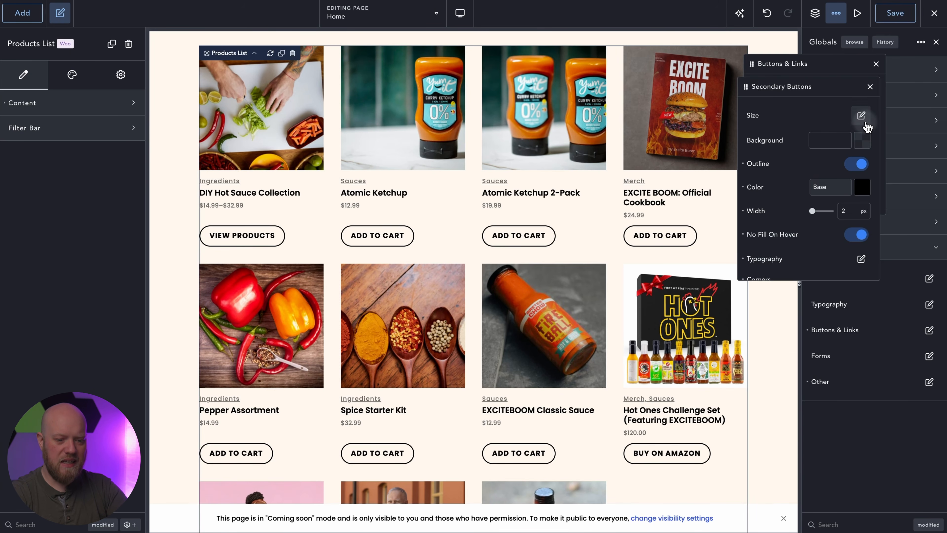
Step: Try a purple #7F51DC background on the WooCommerce secondary buttons and reset it
left_click(863, 142)
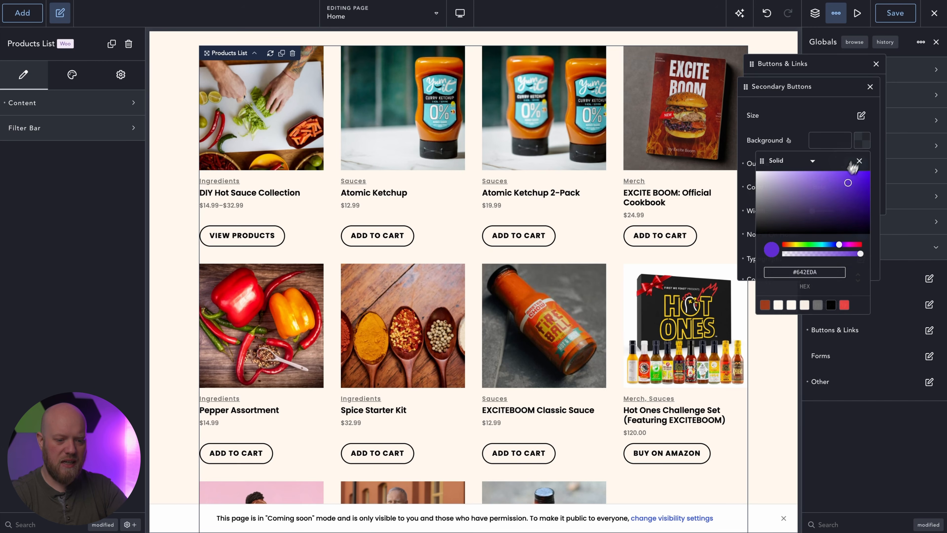
left_click(831, 184)
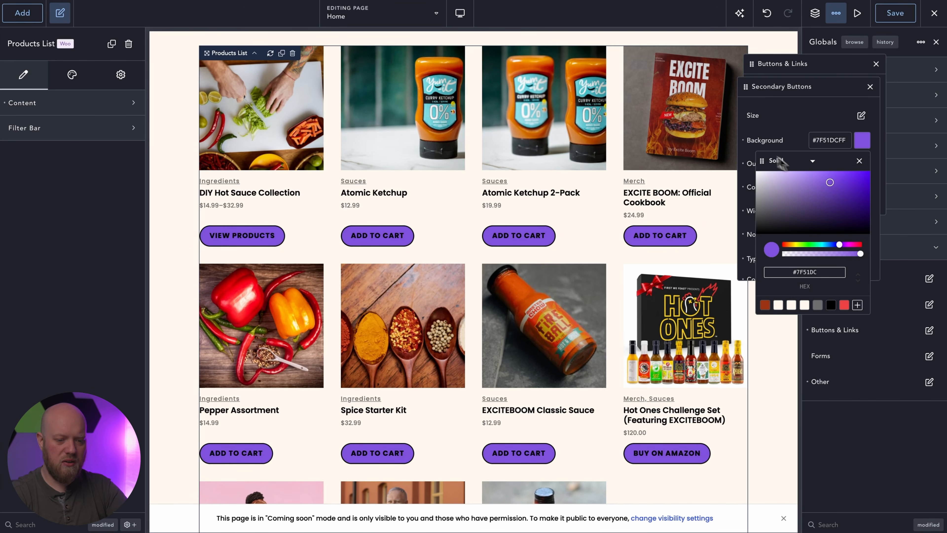
left_click(743, 141)
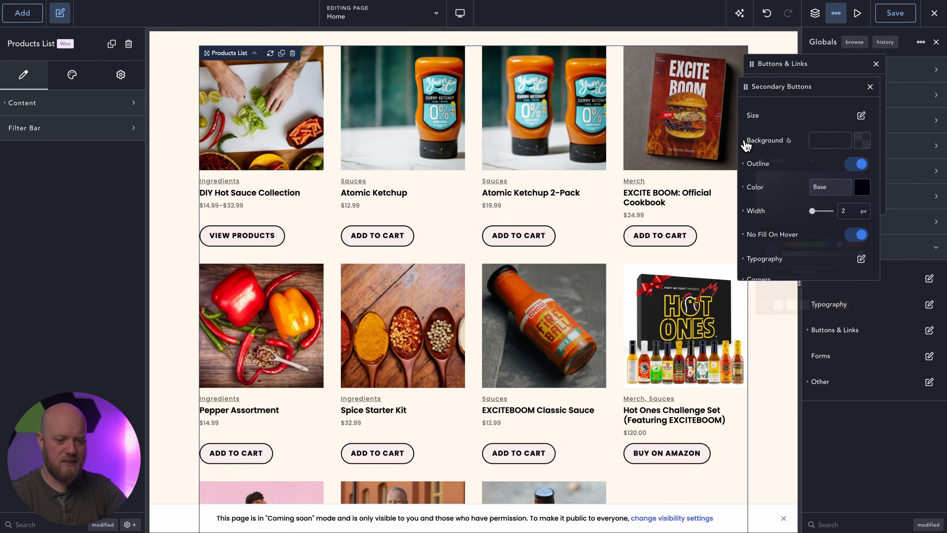
Step: Give the WooCommerce secondary buttons the red Action background color and disable their outline
left_click(866, 144)
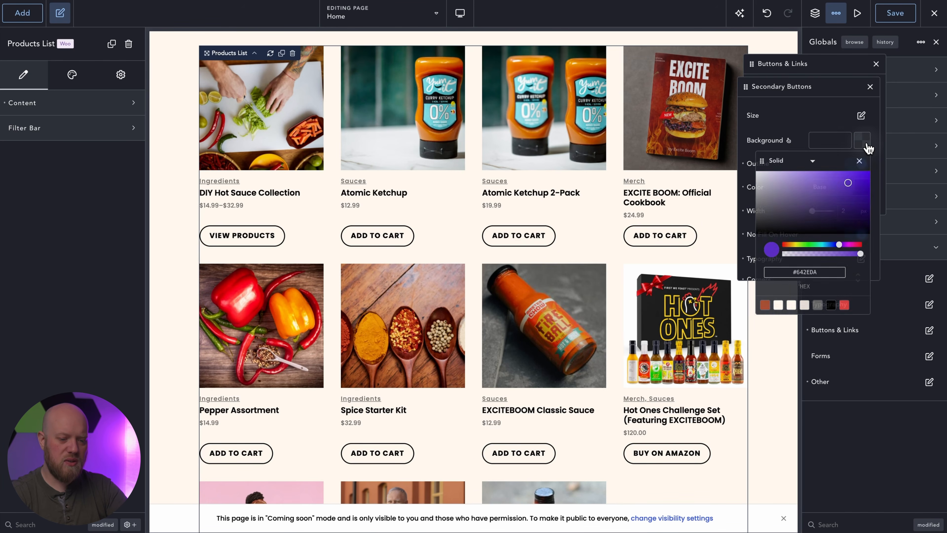
left_click(845, 305)
left_click(855, 164)
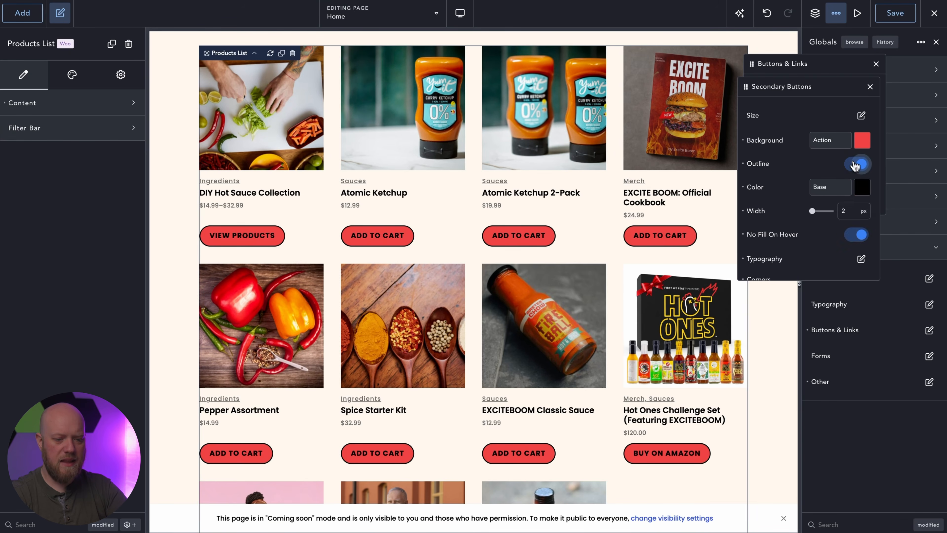
left_click(855, 164)
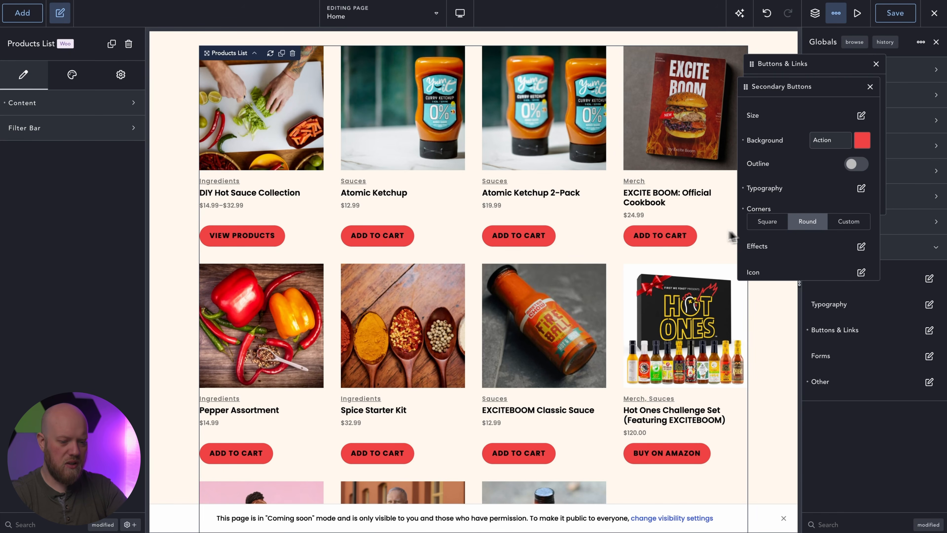
left_click(870, 88)
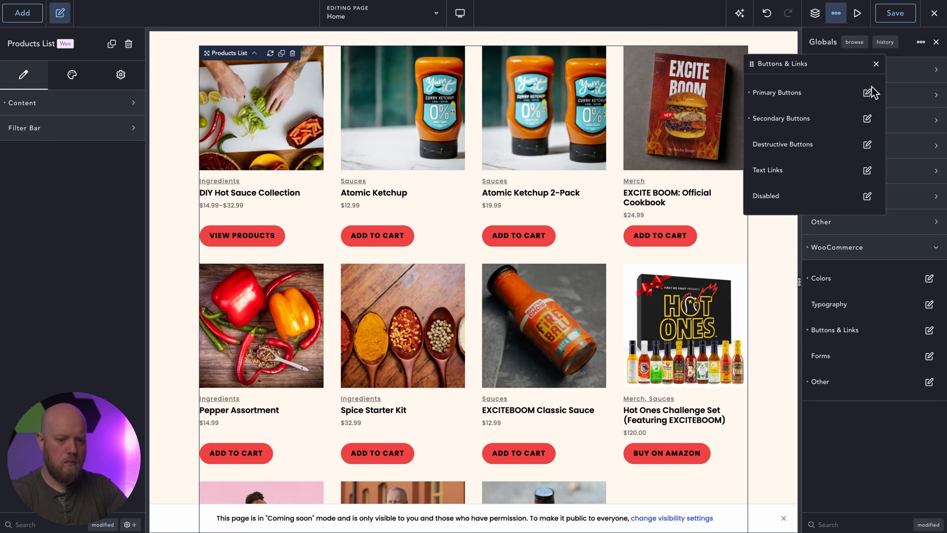
left_click(875, 64)
Step: Give the WooCommerce product images a 12 px border radius and a 2 px black border in the global settings
left_click(929, 382)
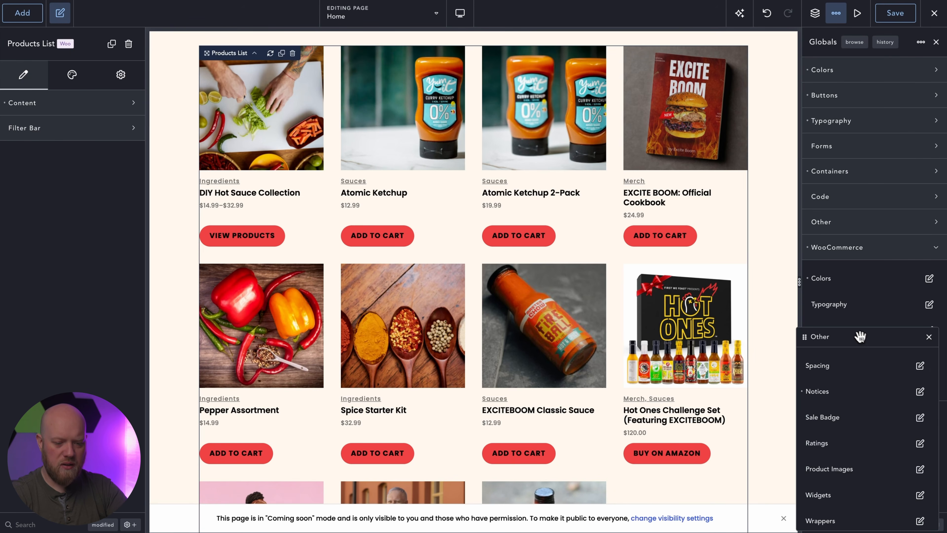
left_click_drag(855, 335, 806, 172)
left_click(872, 306)
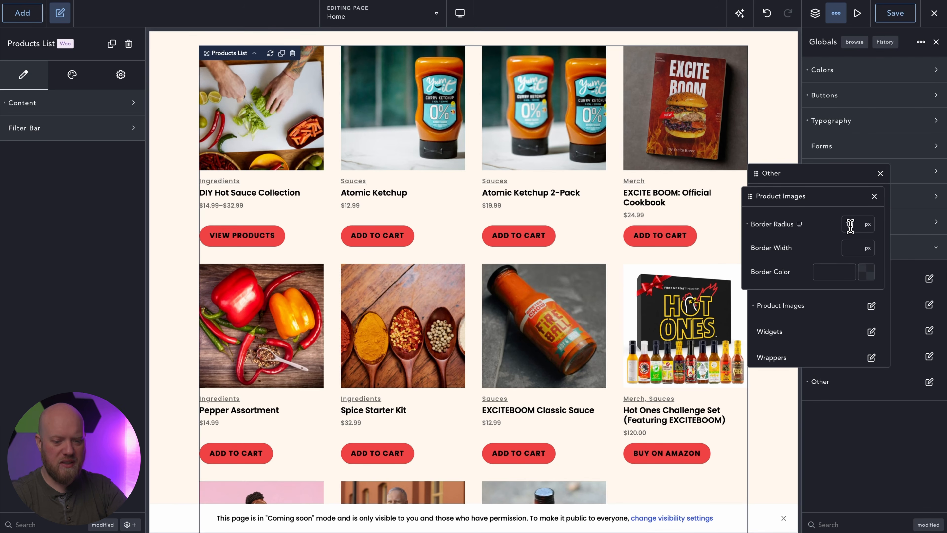
left_click(849, 246)
type("2")
left_click(867, 272)
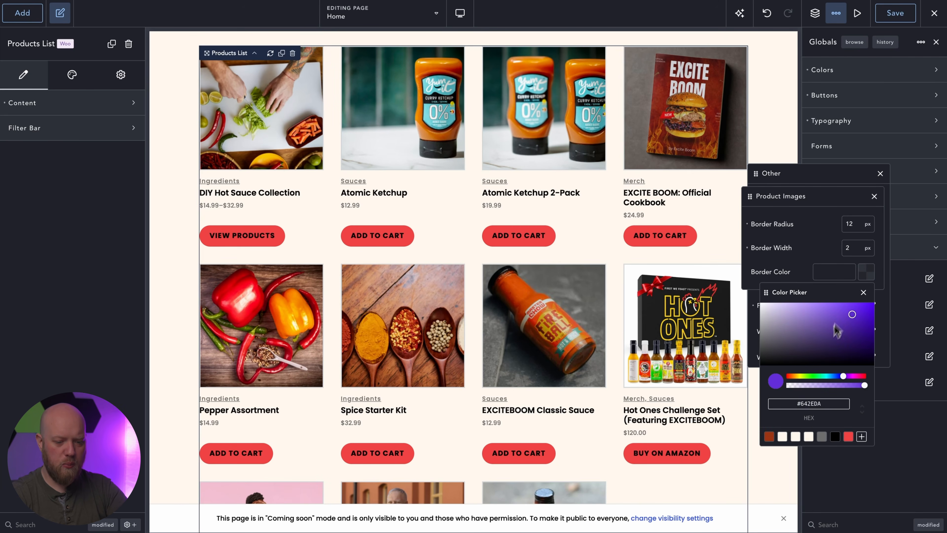
left_click(835, 438)
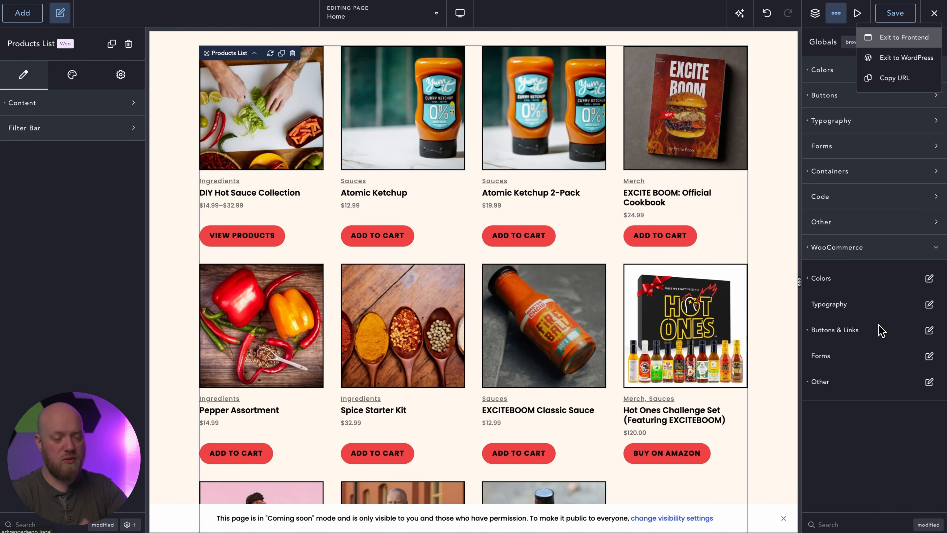
left_click(607, 116)
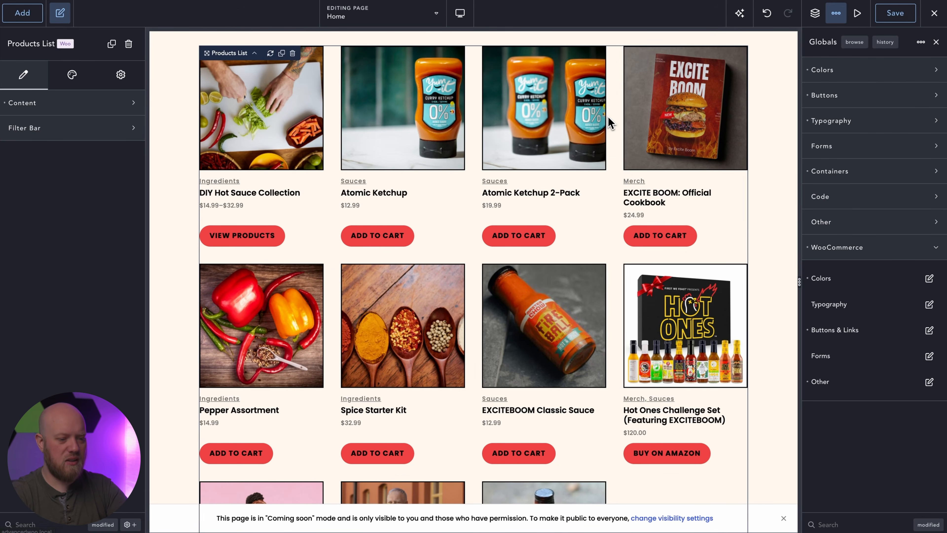
Step: Clear the Products List element's own image border settings so its product images use the global border styling
left_click(72, 76)
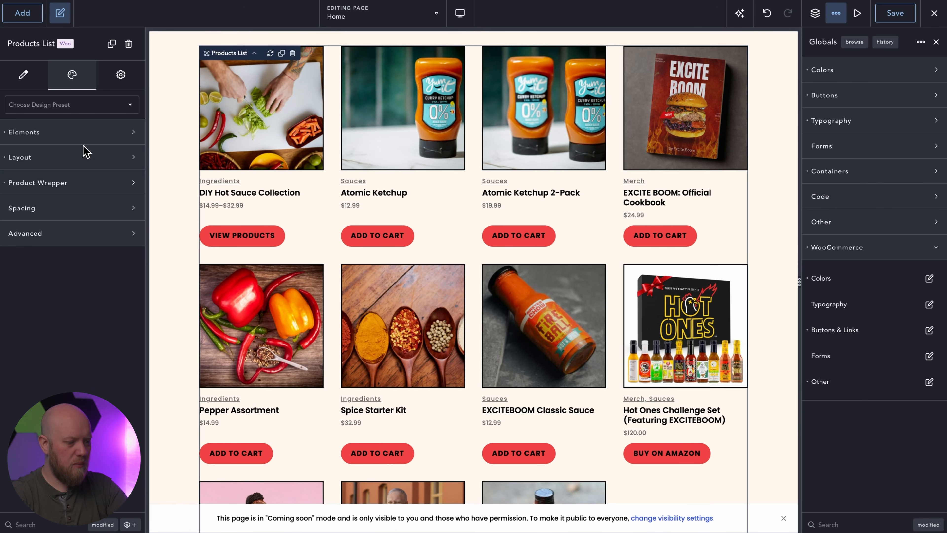
left_click(94, 130)
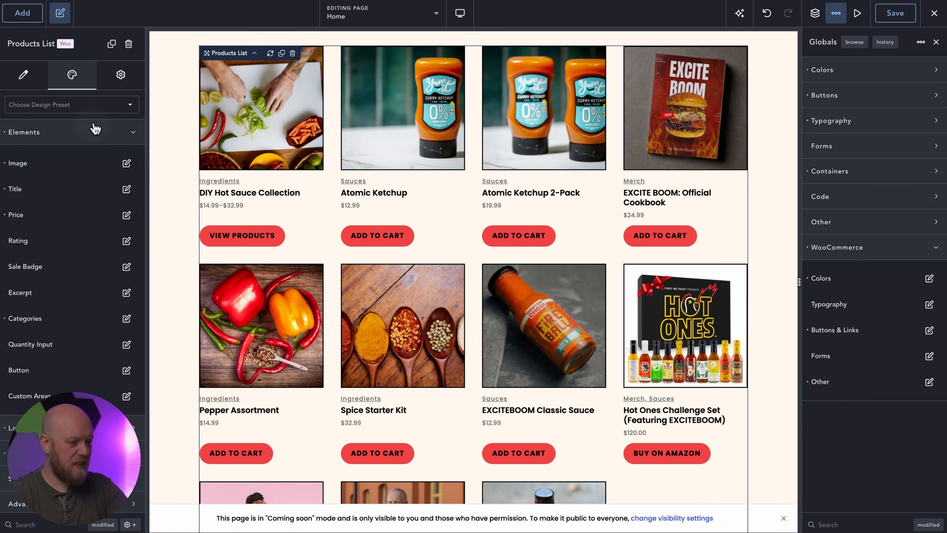
left_click(127, 163)
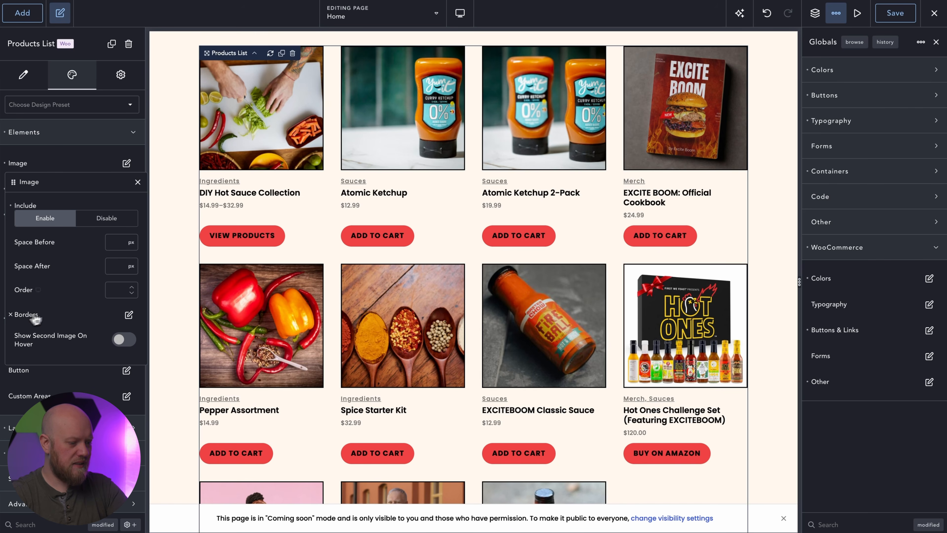
left_click(11, 315)
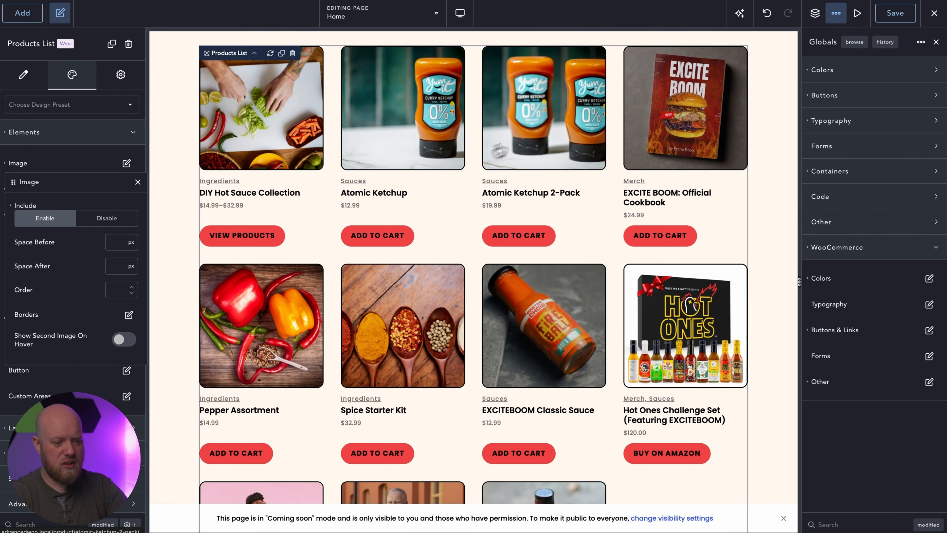
left_click(137, 182)
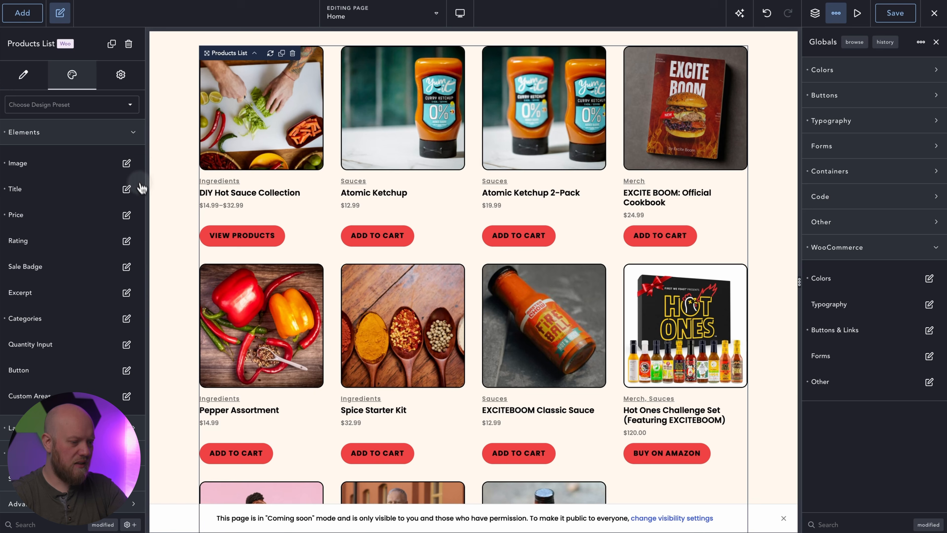
left_click(127, 136)
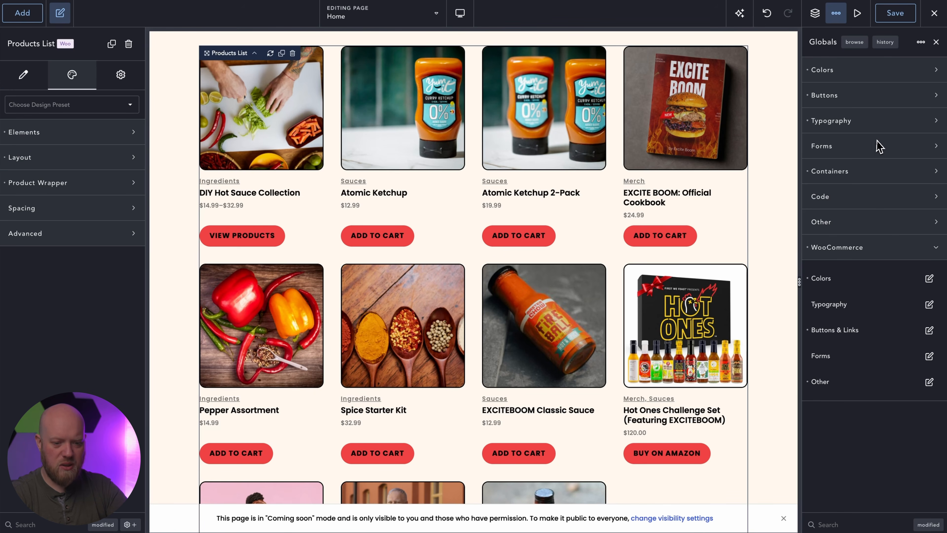
Step: Delete the featured product promo section with the woman in a hoodie and the "Latest News About Clothify" section
scroll(692, 163, "down", 15)
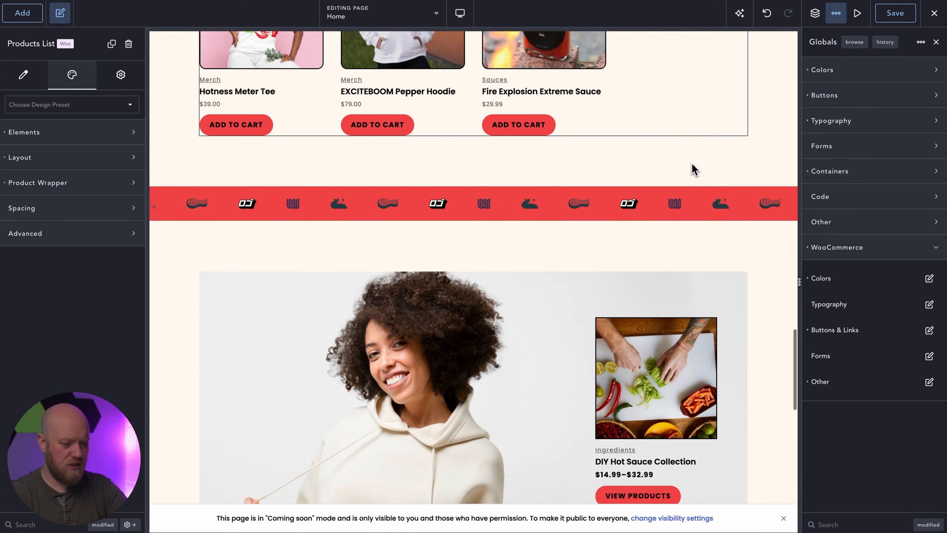
left_click(670, 138)
left_click(129, 45)
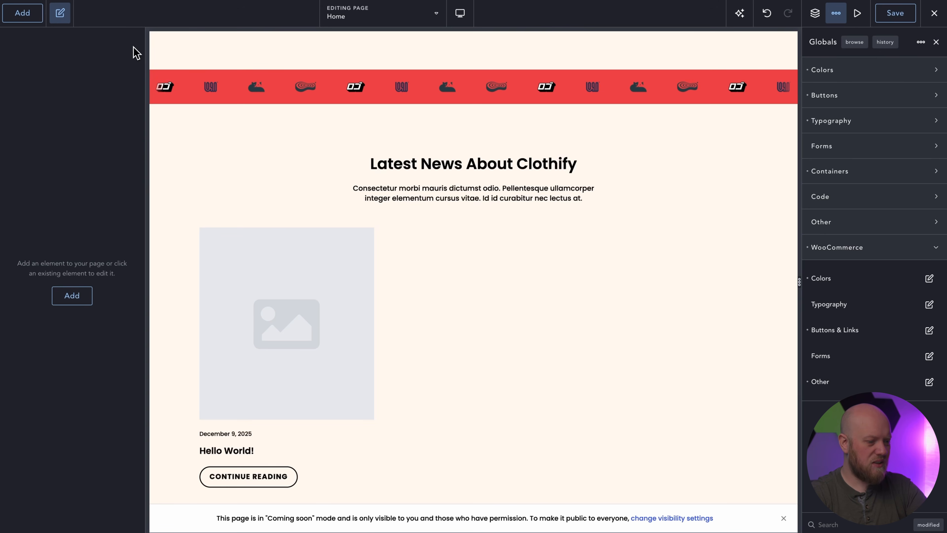
left_click(309, 197)
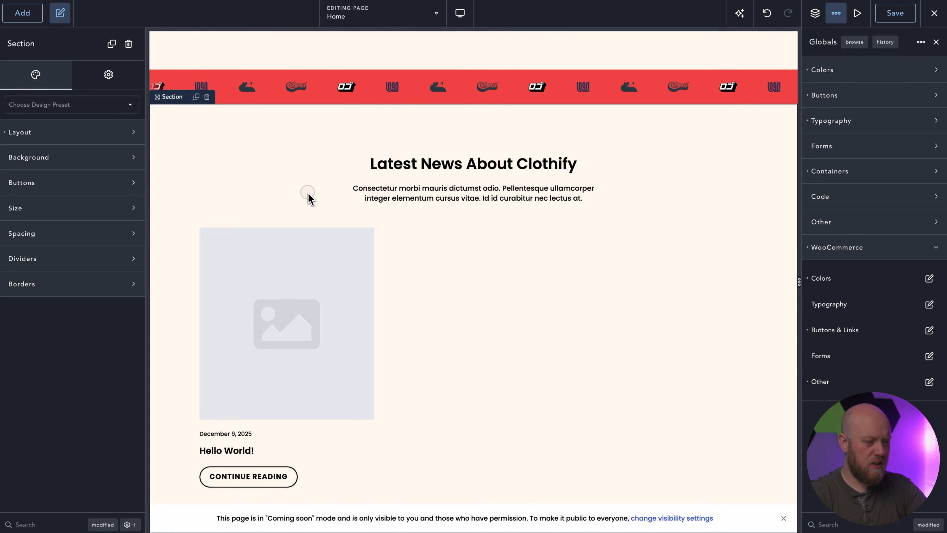
left_click(130, 43)
Step: Select the icon box section as the insertion point and open the About page of the This Website design set in the library
scroll(410, 353, "up", 15)
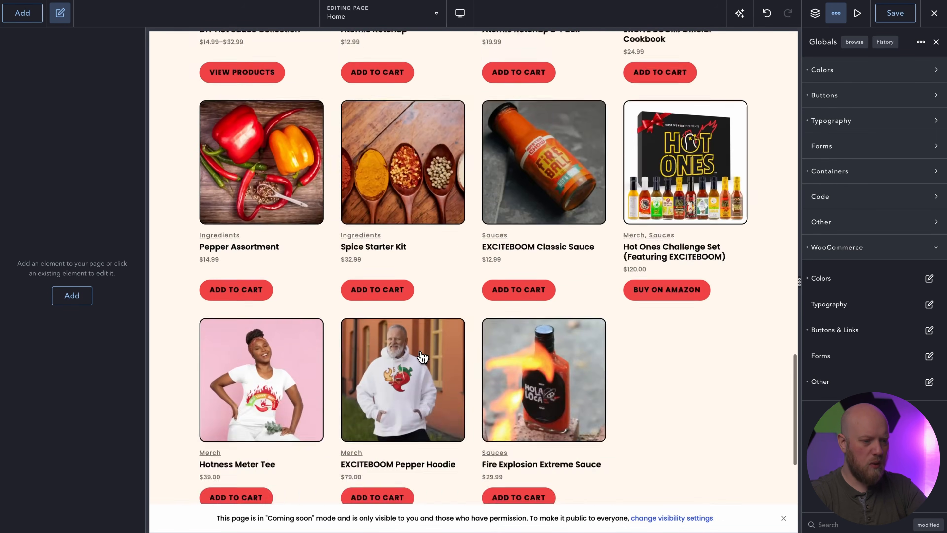
scroll(422, 356, "up", 10)
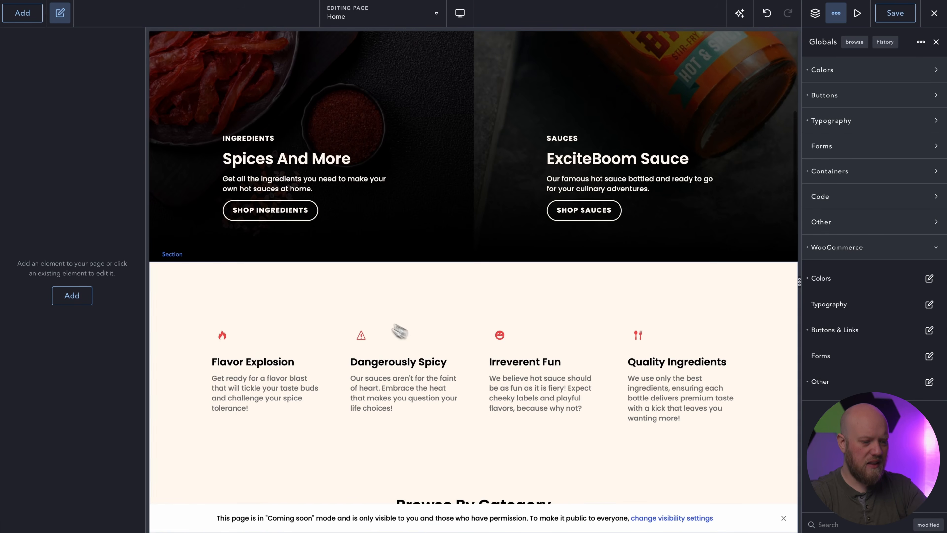
scroll(357, 283, "down", 1)
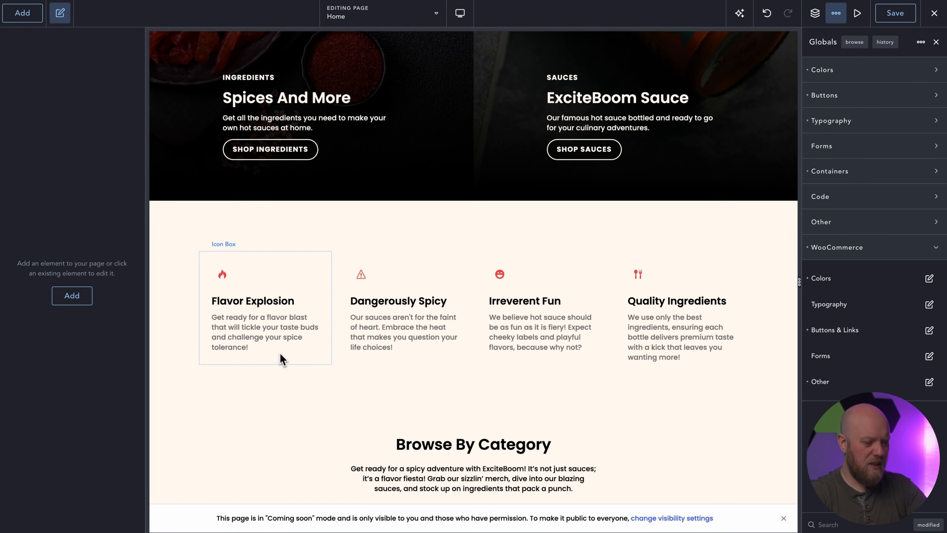
scroll(242, 351, "down", 2)
left_click(203, 344)
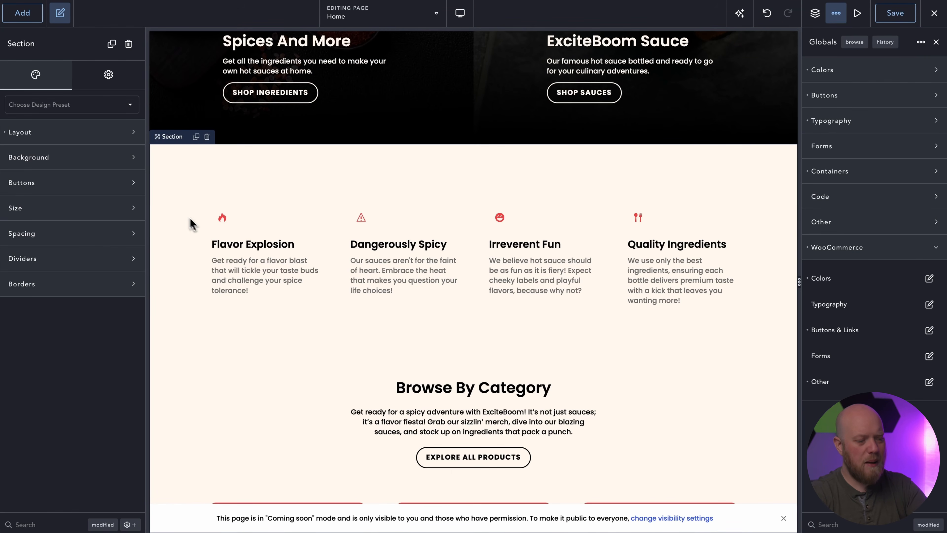
left_click(22, 13)
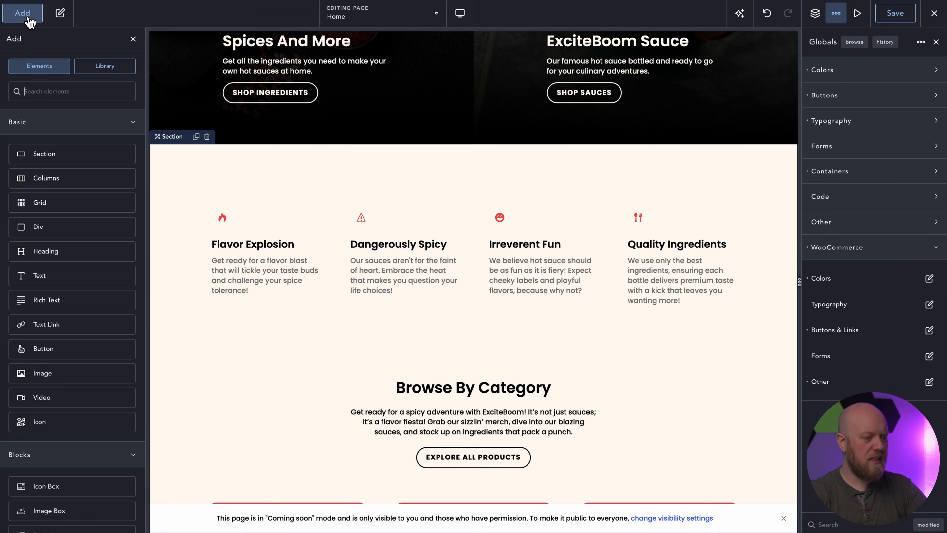
left_click(97, 66)
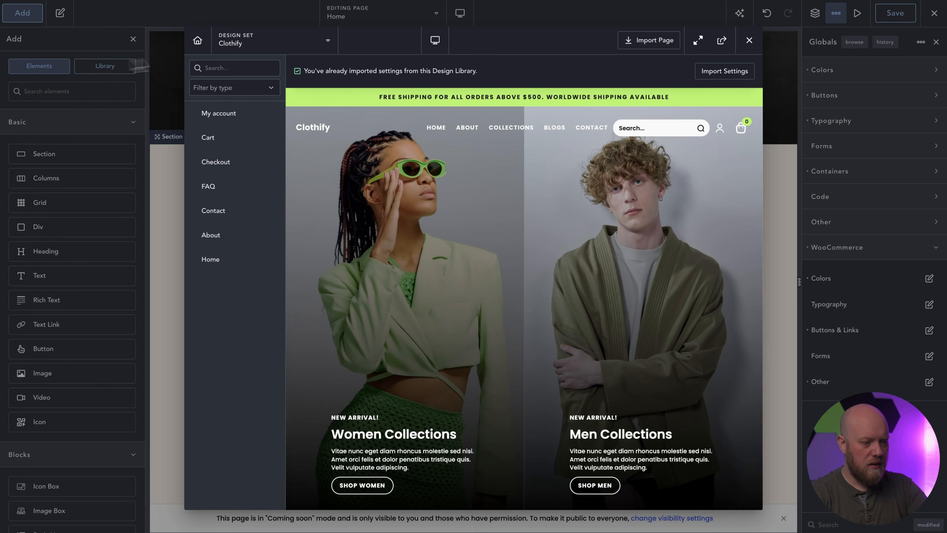
left_click(295, 48)
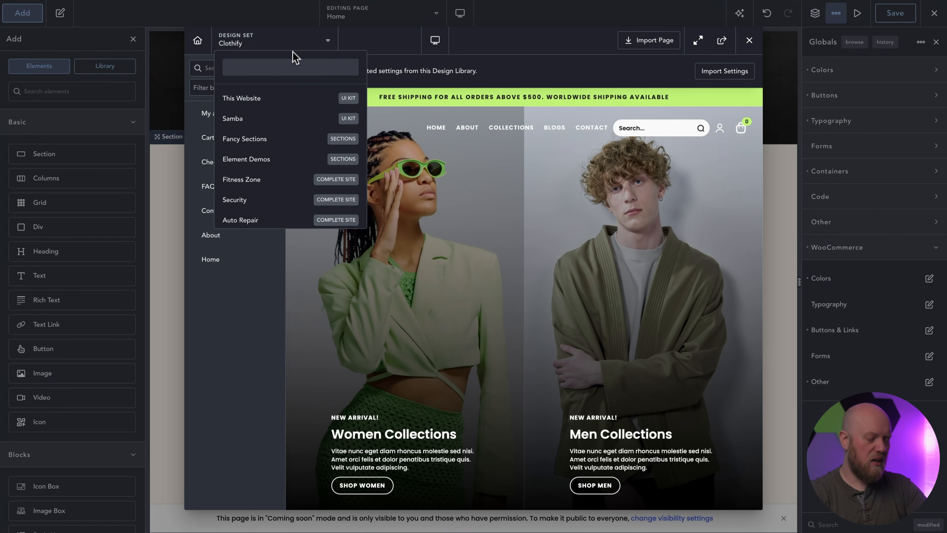
left_click(283, 107)
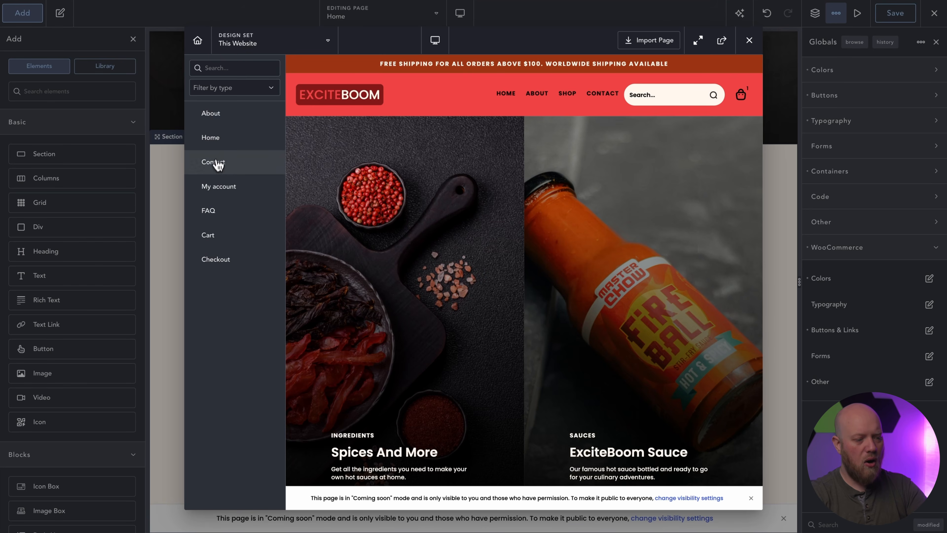
left_click(219, 119)
Step: Add the About page's "We Deliver Best Quality Clothing All Over The World" image-and-text section to the Home page
scroll(575, 250, "down", 10)
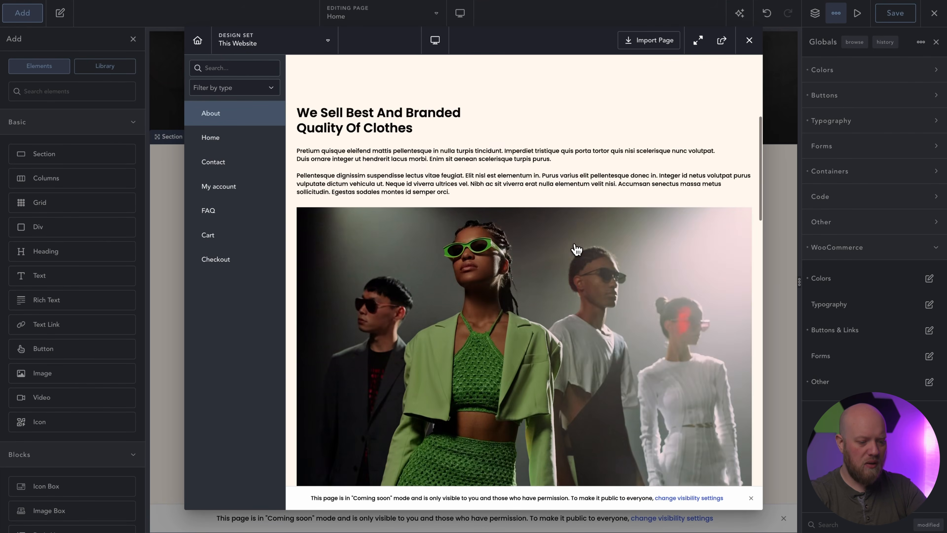
scroll(576, 248, "down", 4)
scroll(573, 247, "up", 2)
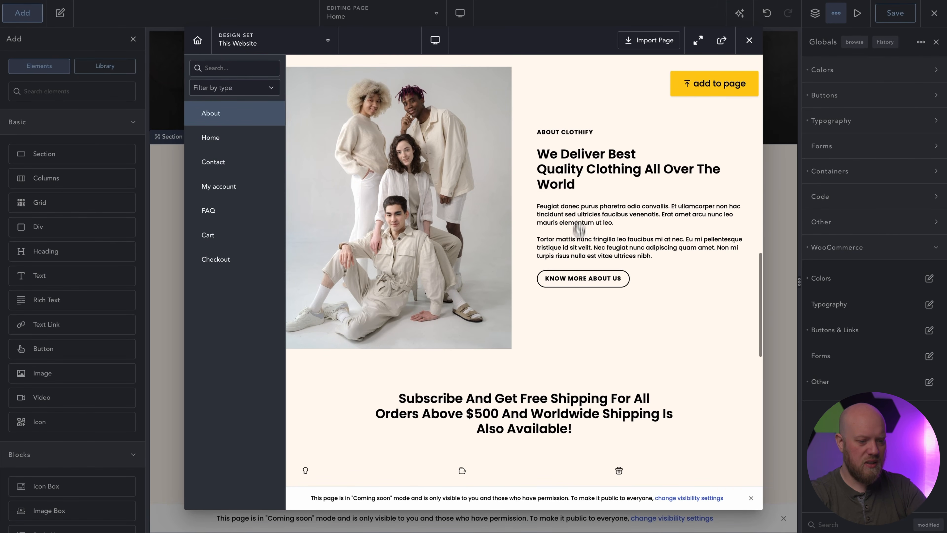
left_click(712, 84)
scroll(563, 187, "down", 3)
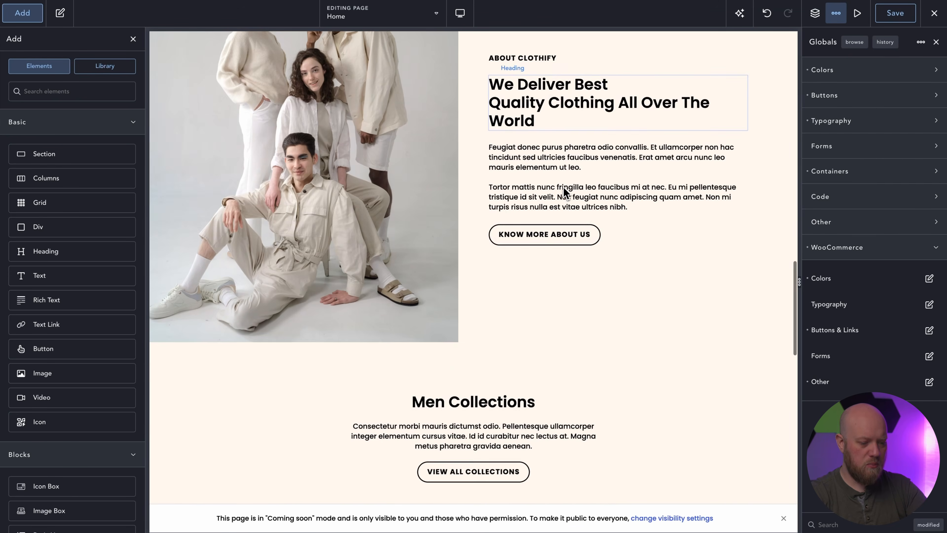
scroll(563, 187, "up", 3)
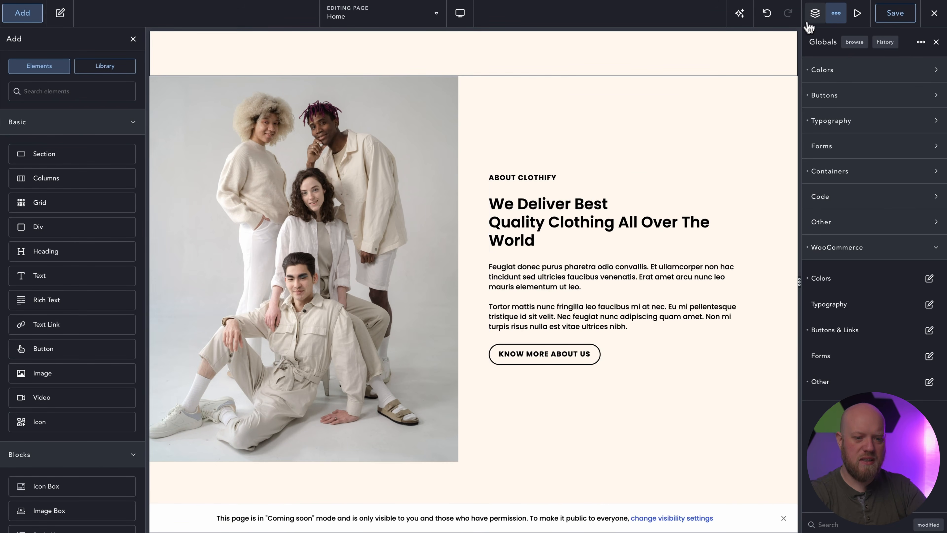
Step: Collapse the page structure and move the "About Clothify" section directly below the hero, above the icon box section
left_click(815, 15)
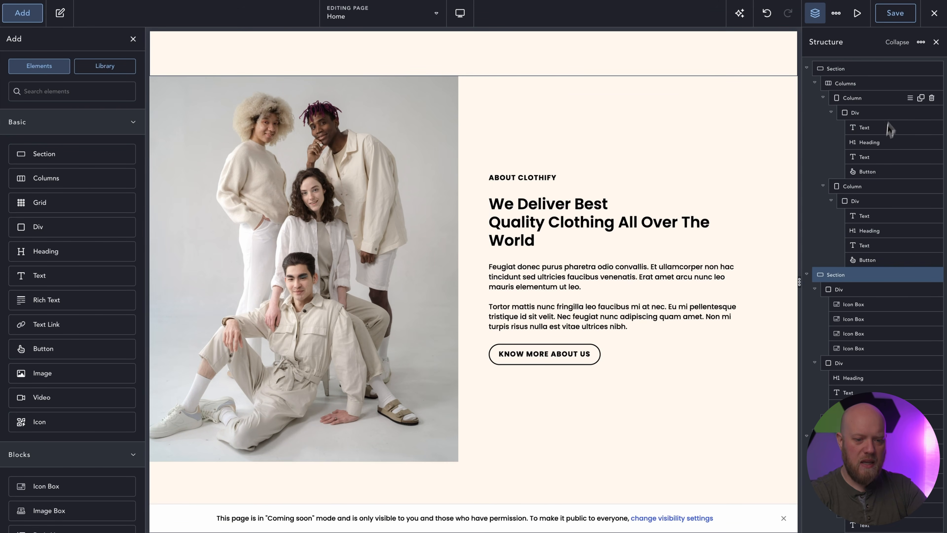
left_click(902, 42)
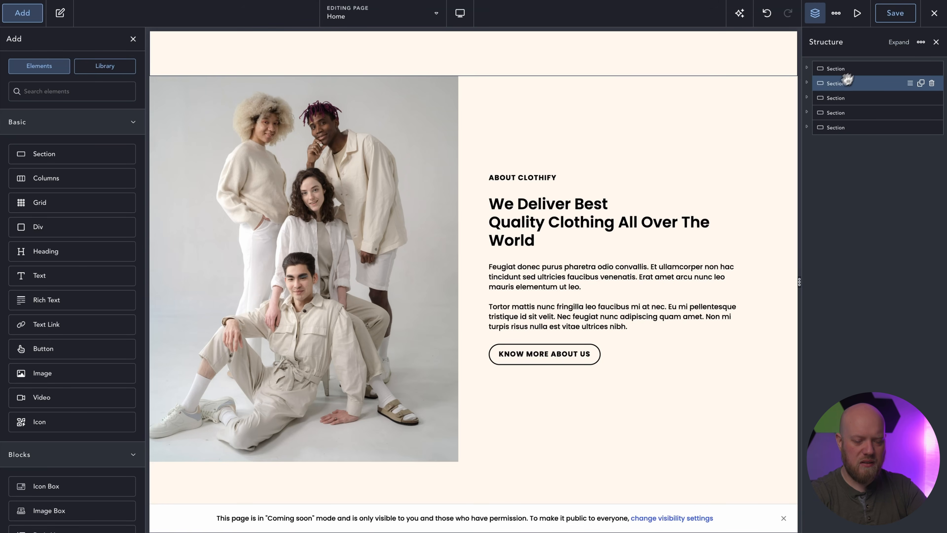
left_click(834, 85)
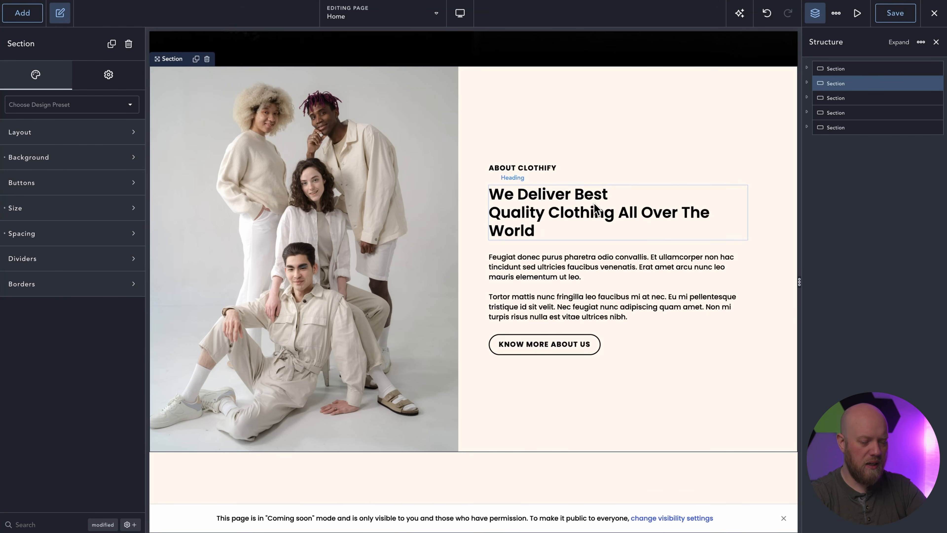
scroll(594, 207, "down", 8)
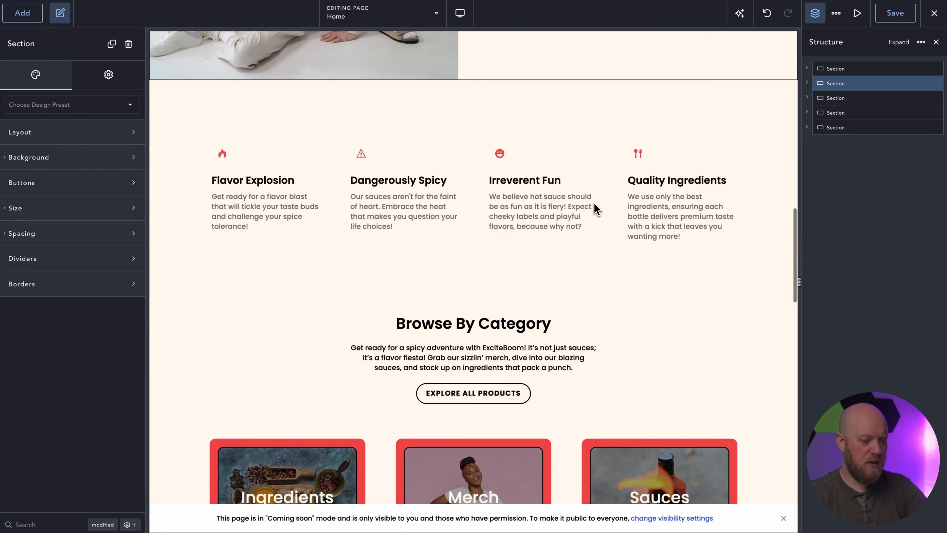
scroll(449, 183, "up", 4)
scroll(448, 178, "up", 10)
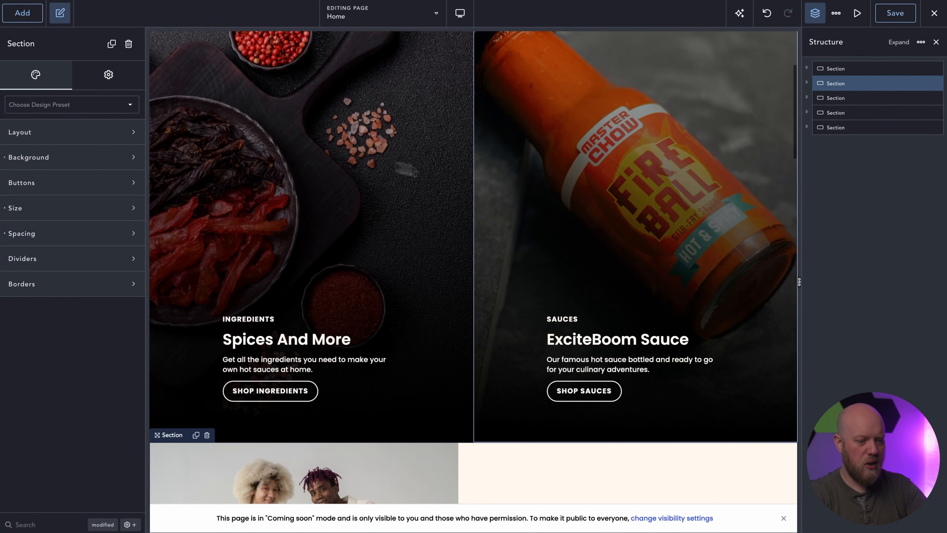
scroll(564, 227, "down", 8)
scroll(569, 224, "up", 2)
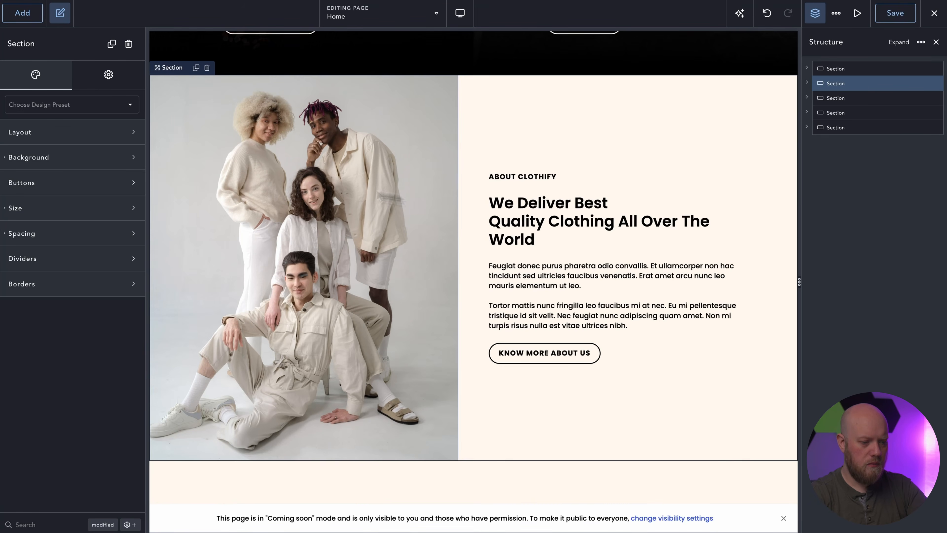
Step: Replace the "About Clothify" section's group photo with the Yum-It Curry Ketchup image showing two bottles from the media library
left_click(315, 182)
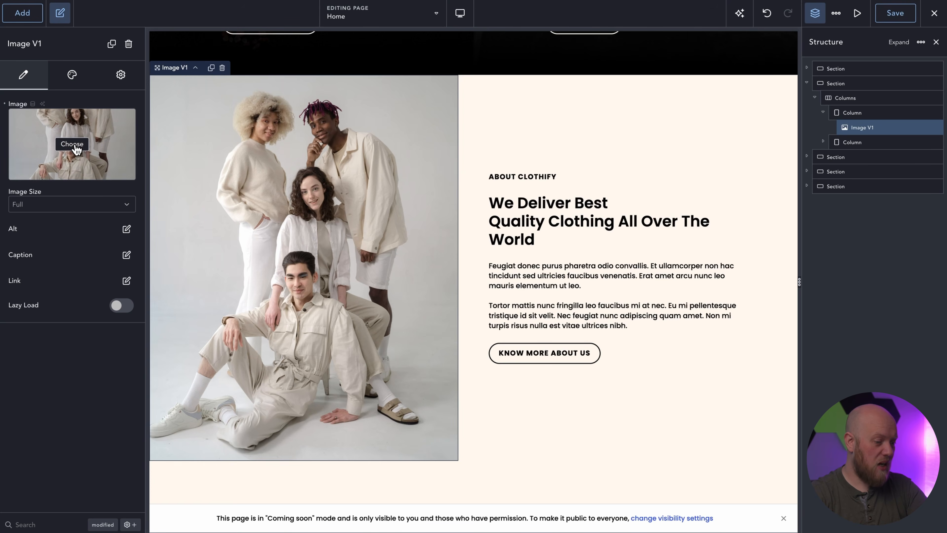
left_click(73, 148)
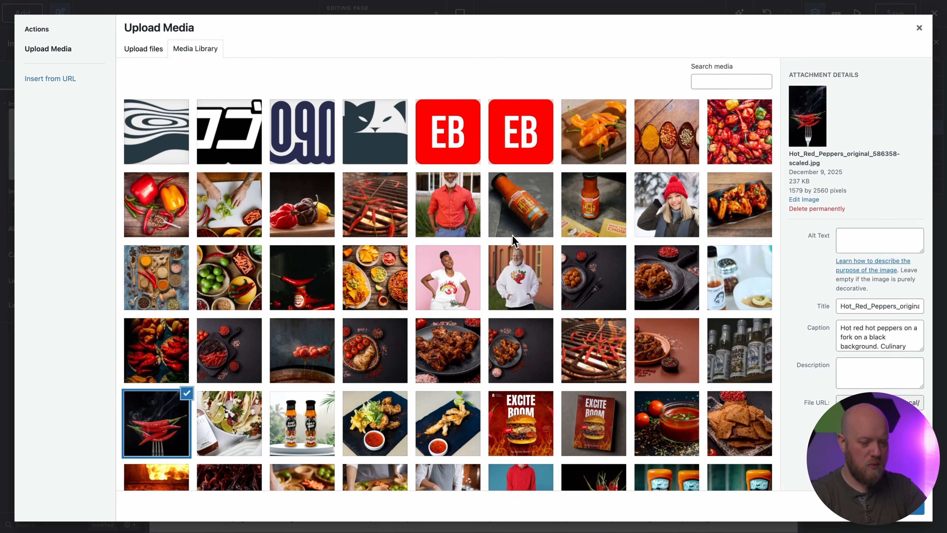
scroll(514, 241, "down", 5)
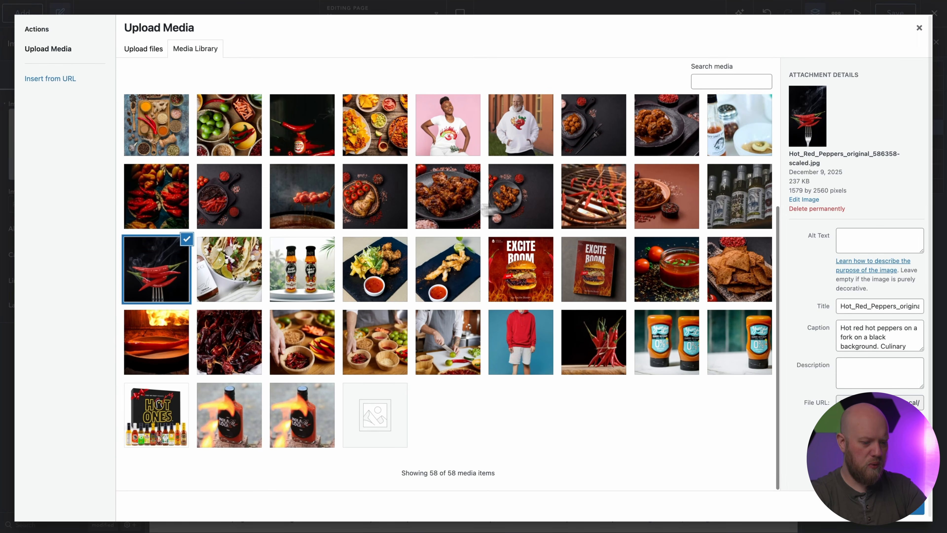
left_click(667, 342)
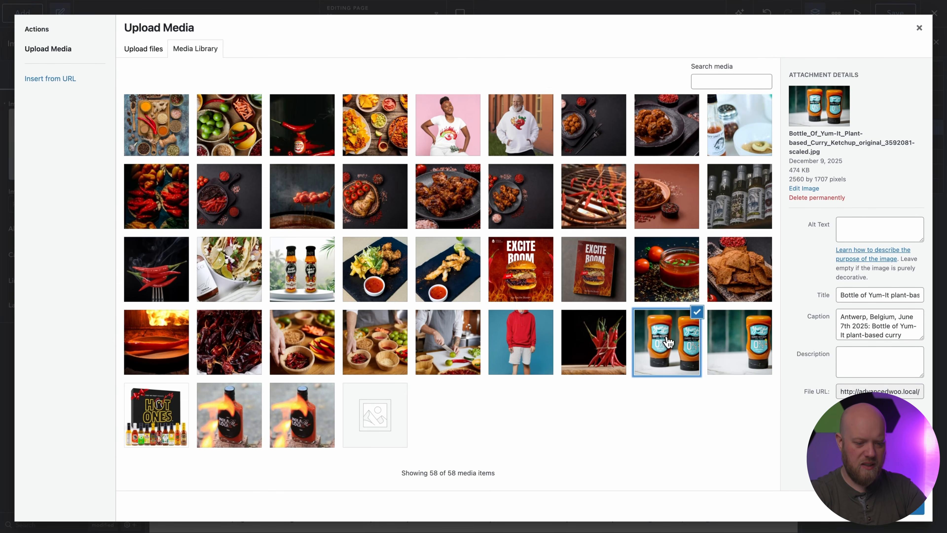
left_click(913, 510)
Step: Set the top padding of the "About Clothify" section to 32 px
scroll(546, 312, "up", 3)
left_click(475, 285)
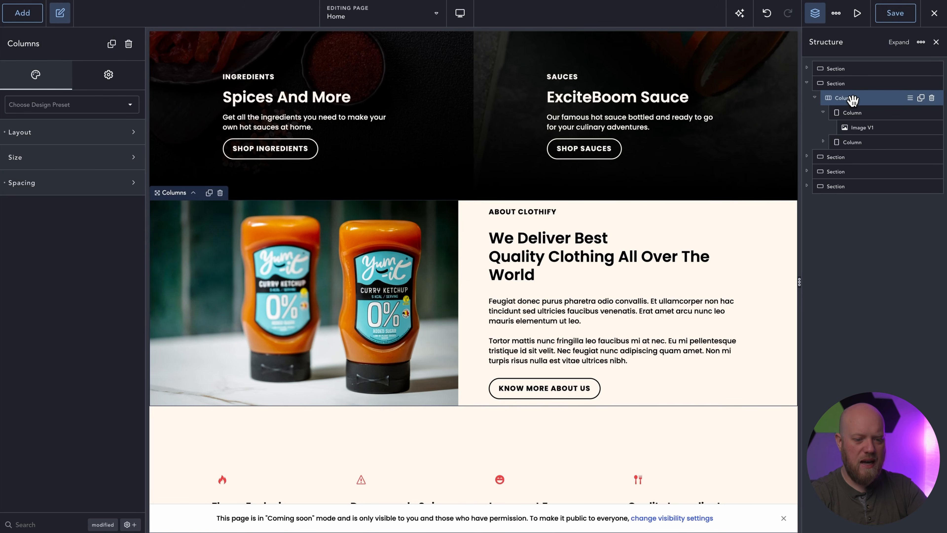
left_click(852, 84)
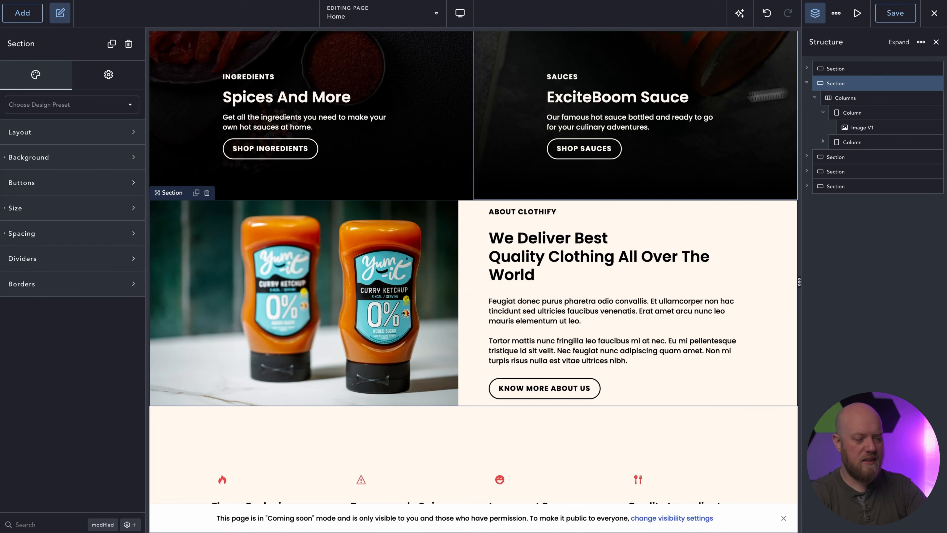
left_click(103, 234)
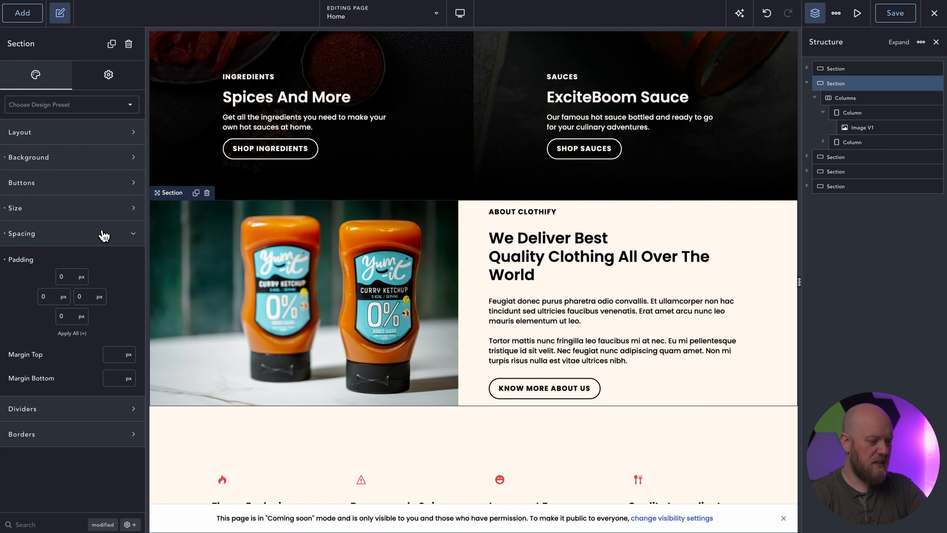
type("32")
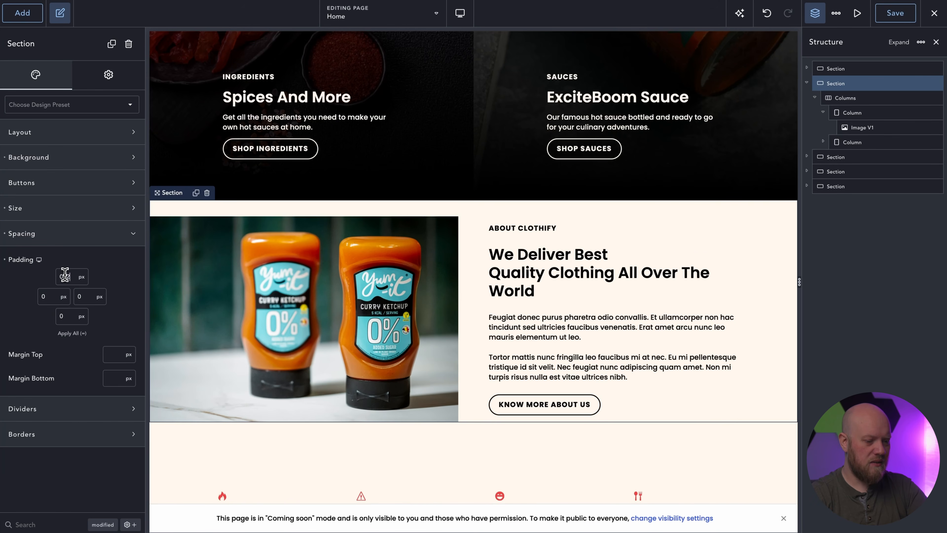
Step: Round the ketchup image's top-right and bottom-right corners with a 32 px radius
left_click(443, 271)
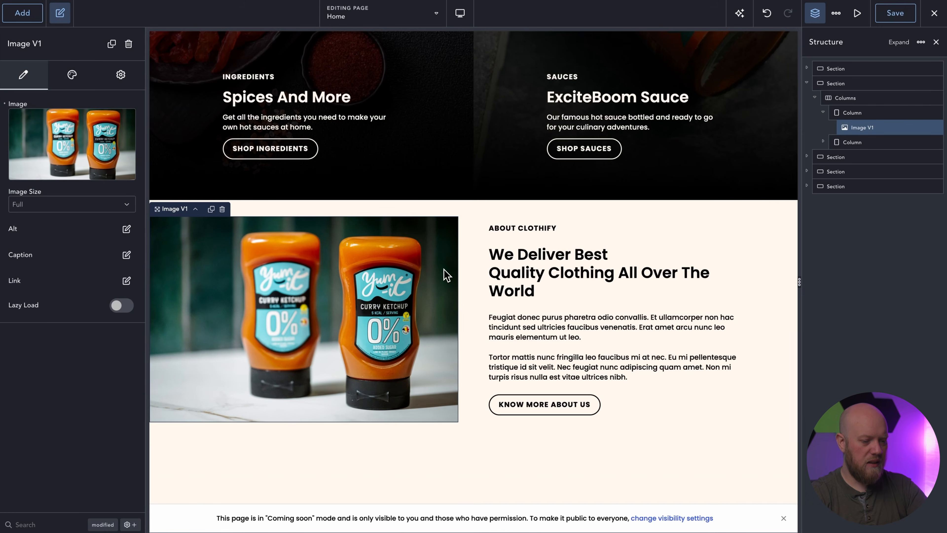
left_click(72, 75)
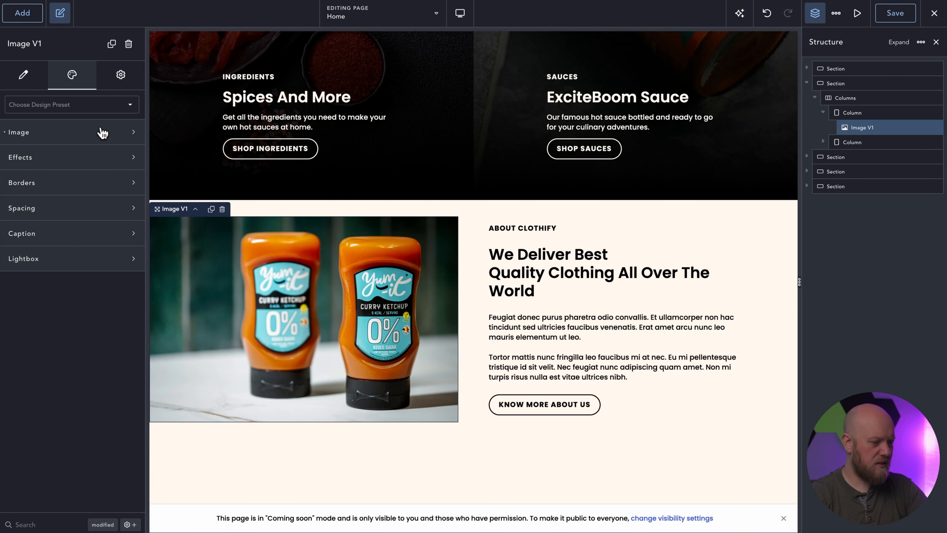
left_click(99, 182)
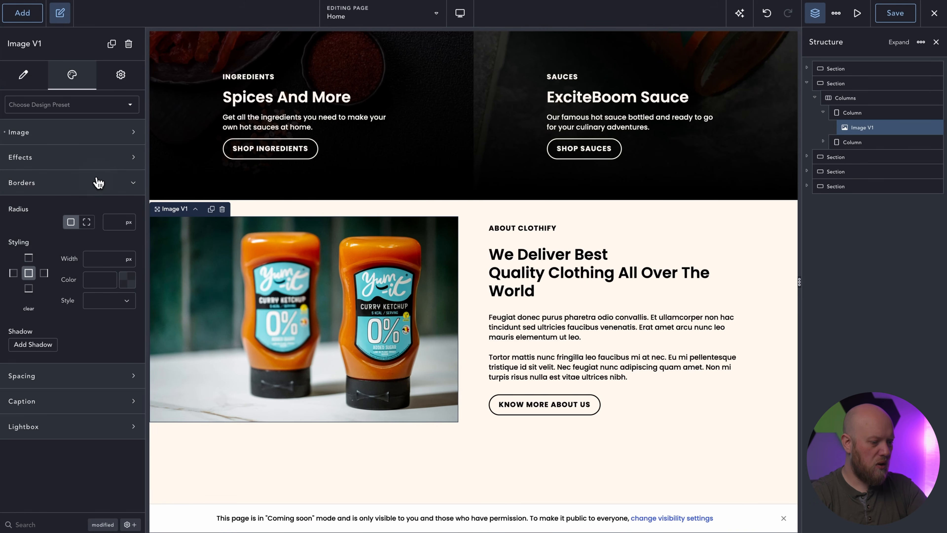
left_click(87, 223)
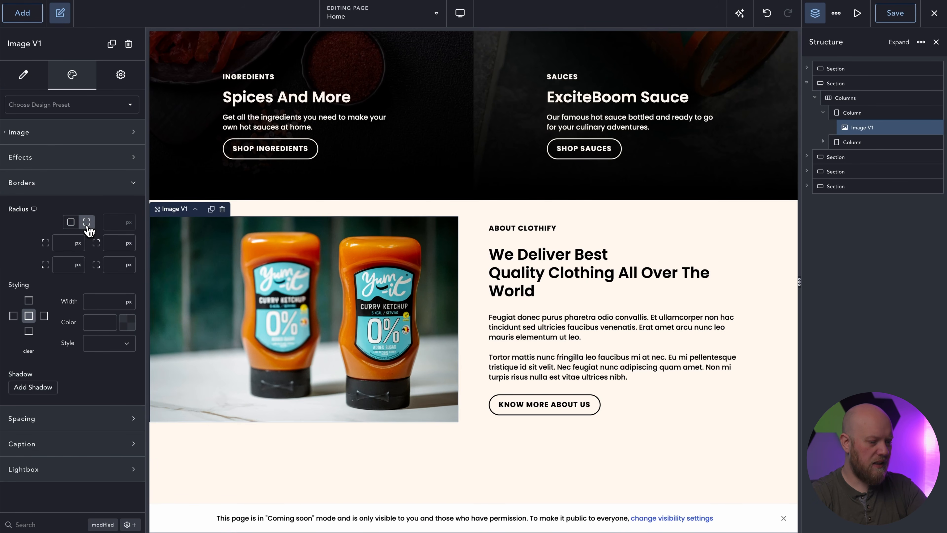
left_click(115, 242)
left_click(115, 264)
type("32")
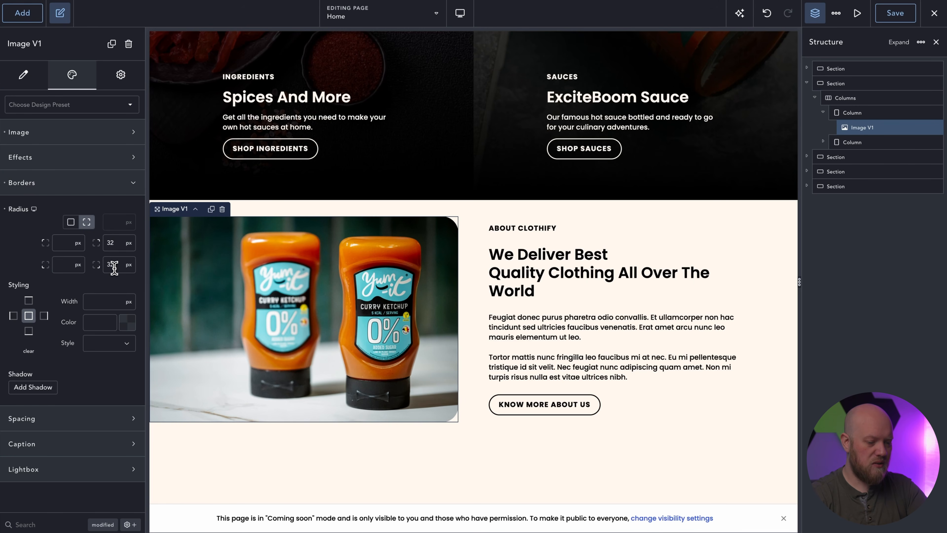
Step: Rewrite the about section's text block with AI, describing an image on the left, text on the right, and copy "focused on encouraging visitors to view our store."
left_click(649, 247)
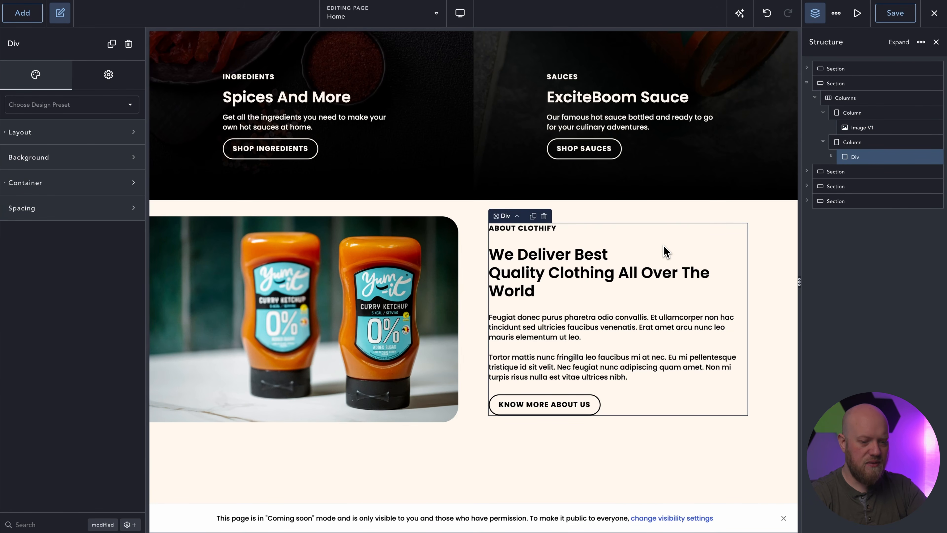
left_click(738, 13)
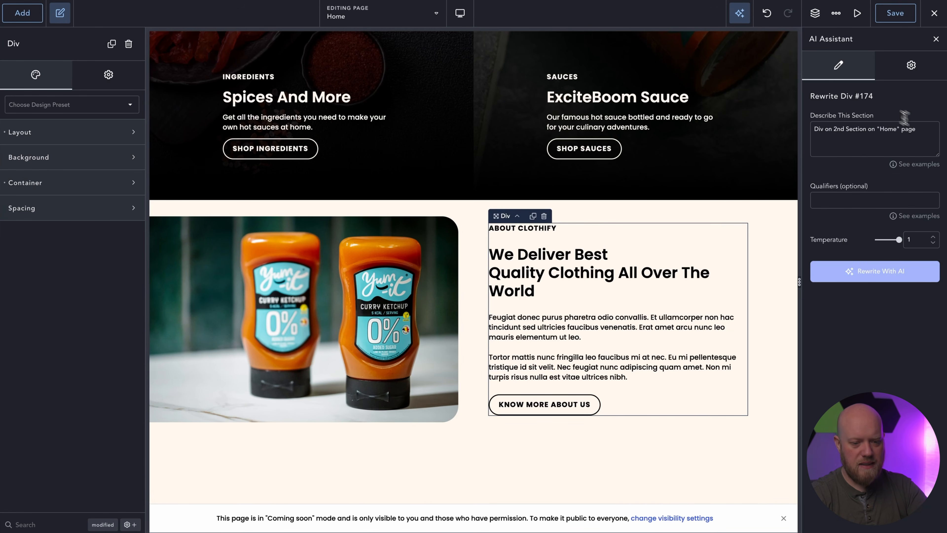
triple_click(917, 125)
type("This")
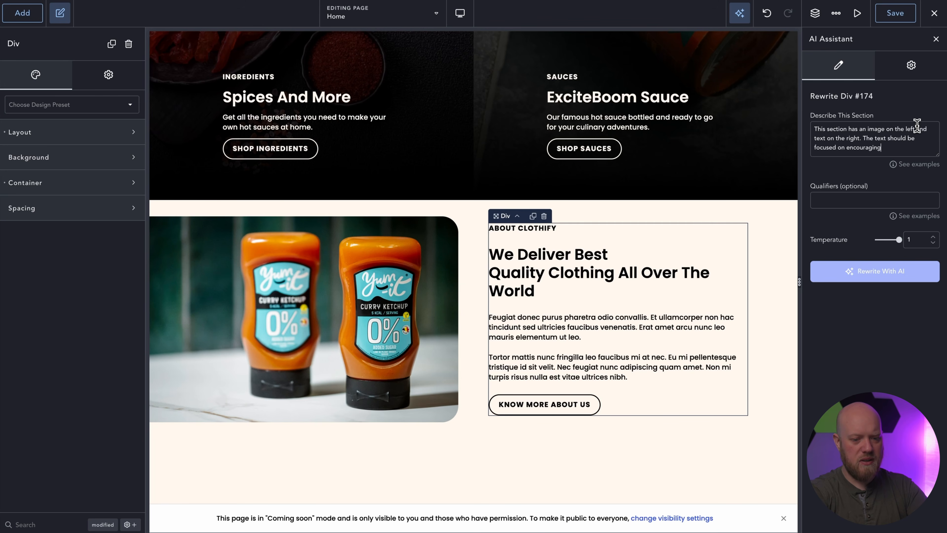
type("our st")
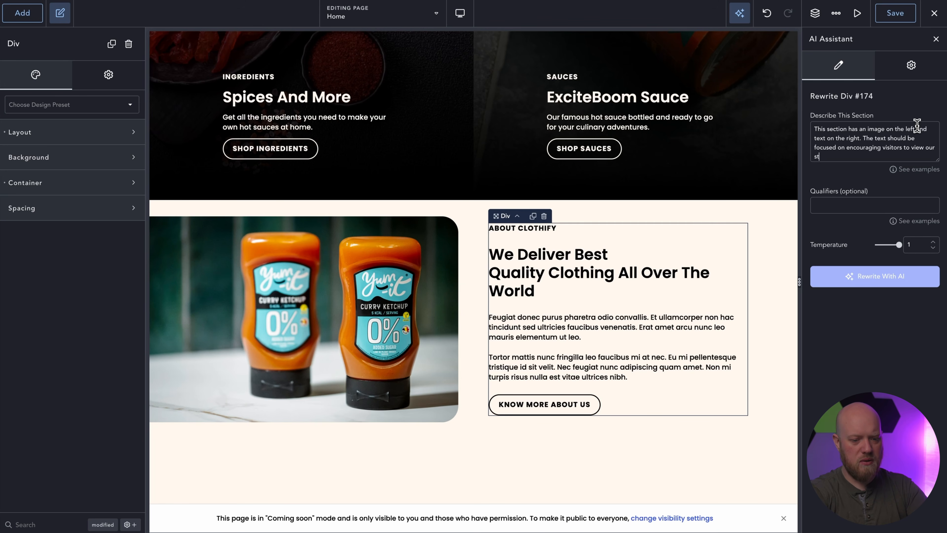
type("ore.")
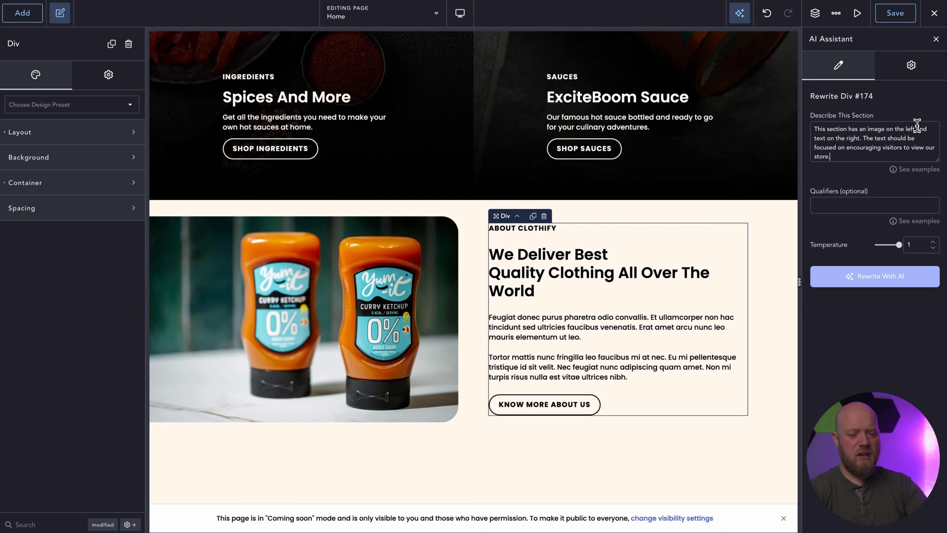
left_click(869, 276)
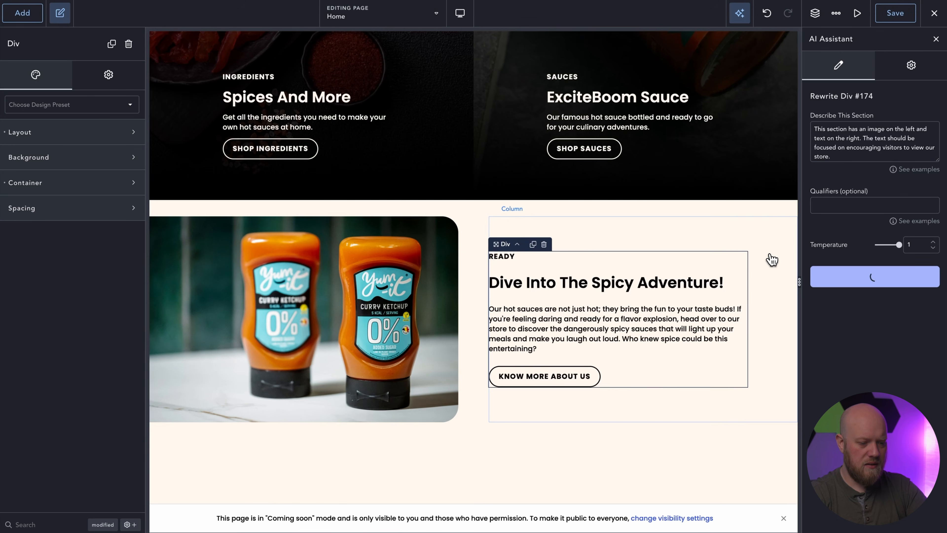
Step: Replace the "Ready" label above the heading with the AI suggestion "Spice Up!", generated with a three-word maximum
left_click(512, 257)
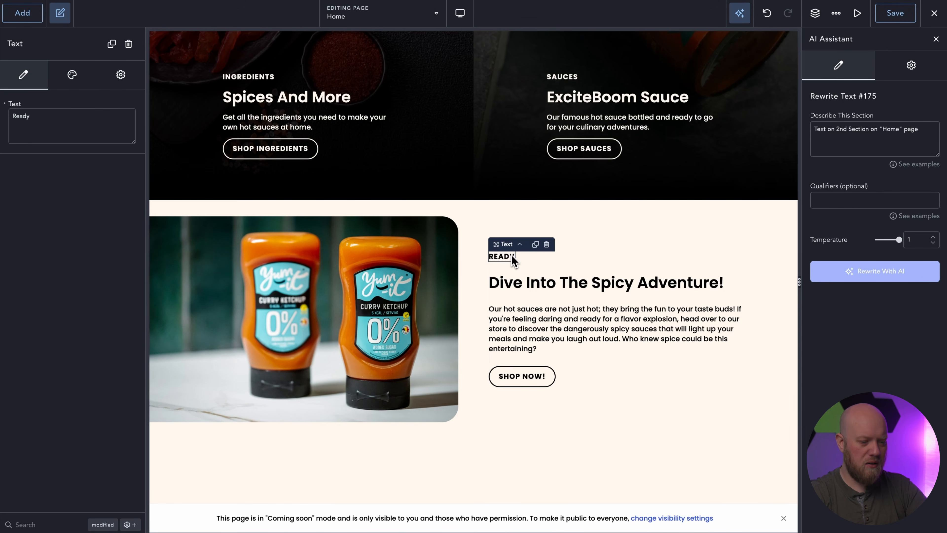
left_click(37, 104)
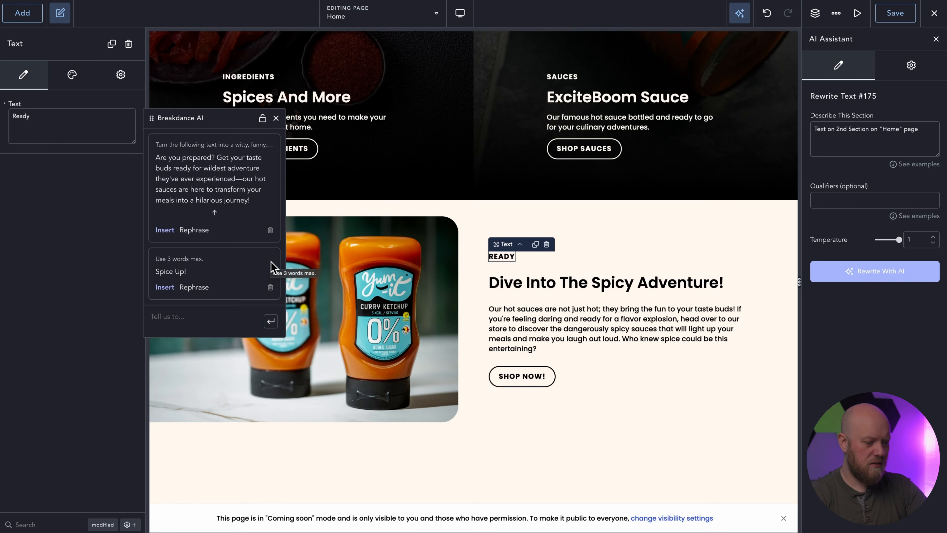
left_click(165, 287)
Step: Set the link of the "Shop Now!" button in the about section to /shop
left_click(527, 376)
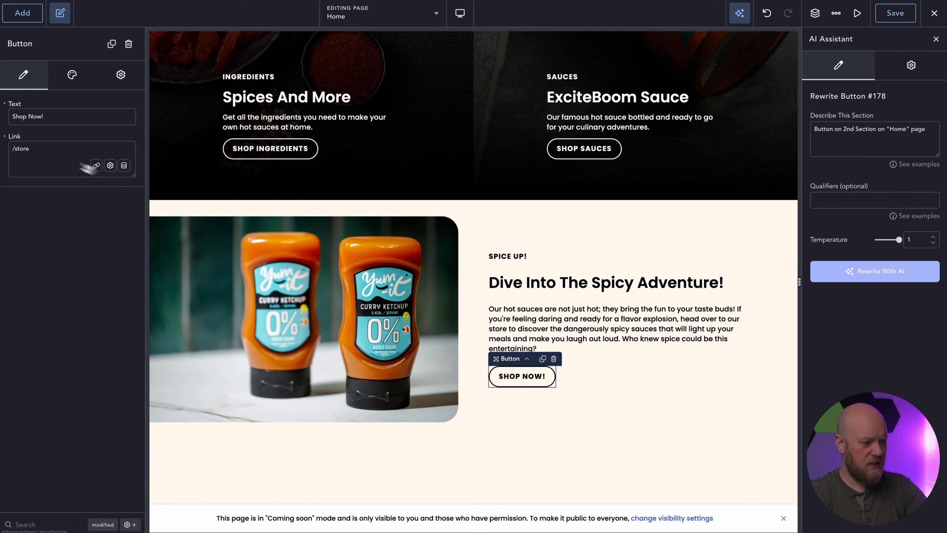
triple_click(42, 149)
type("/")
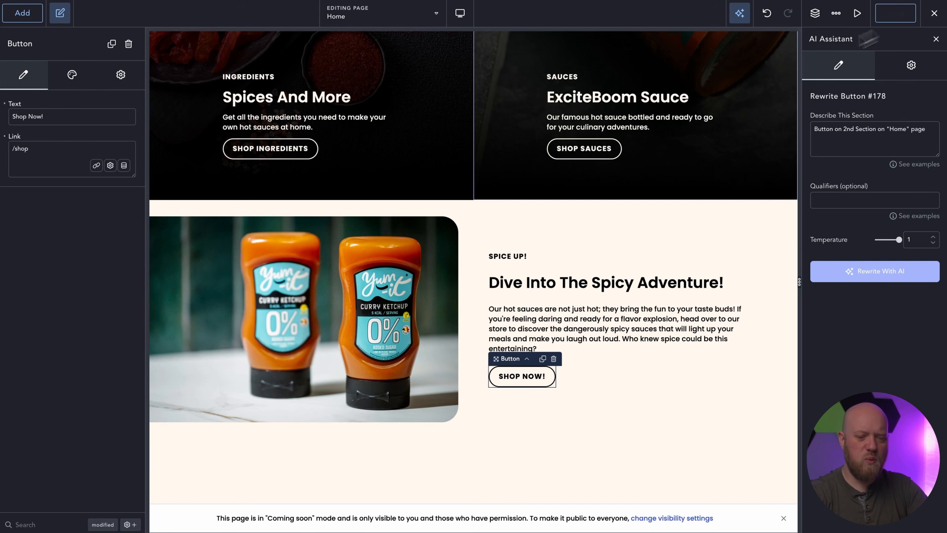
Step: Hide the editing panels and review the whole Home page at full width, from the header down to the footer
scroll(598, 231, "up", 10)
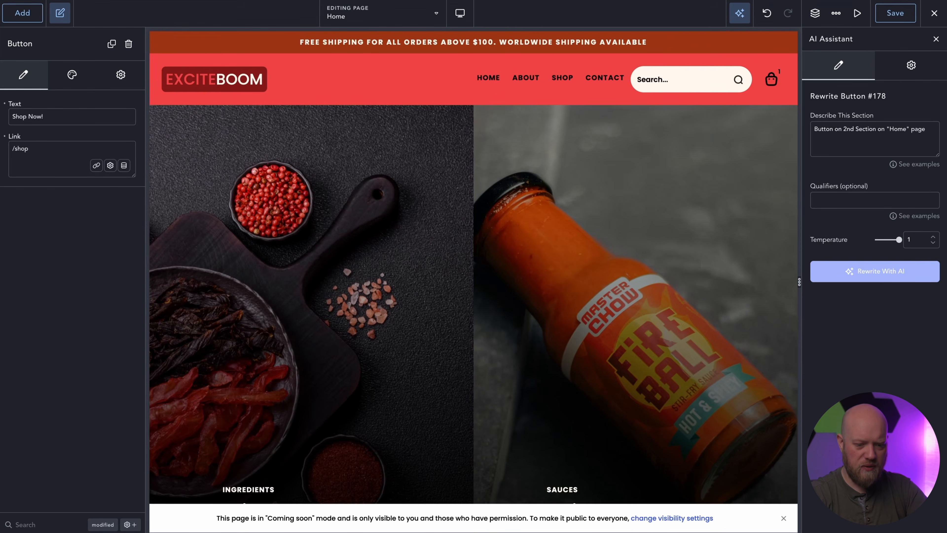
left_click(936, 39)
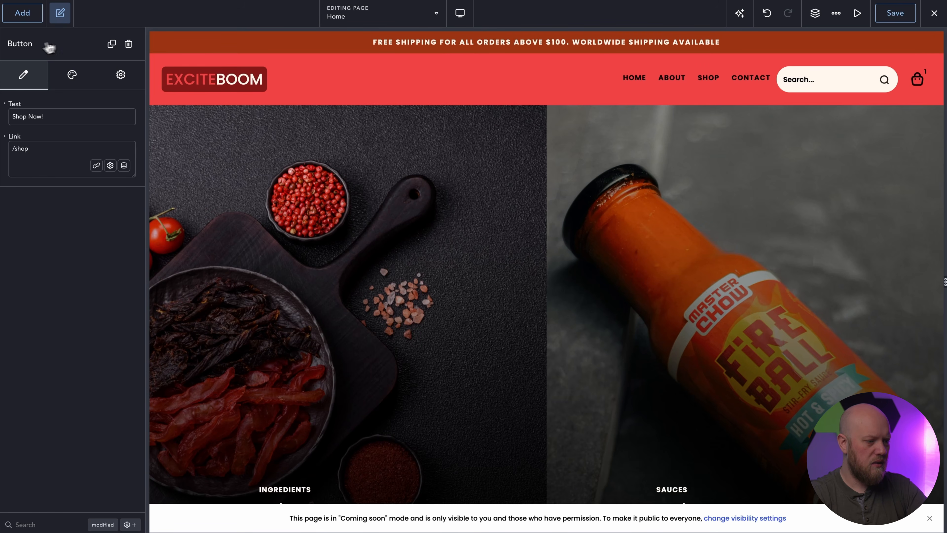
left_click(59, 14)
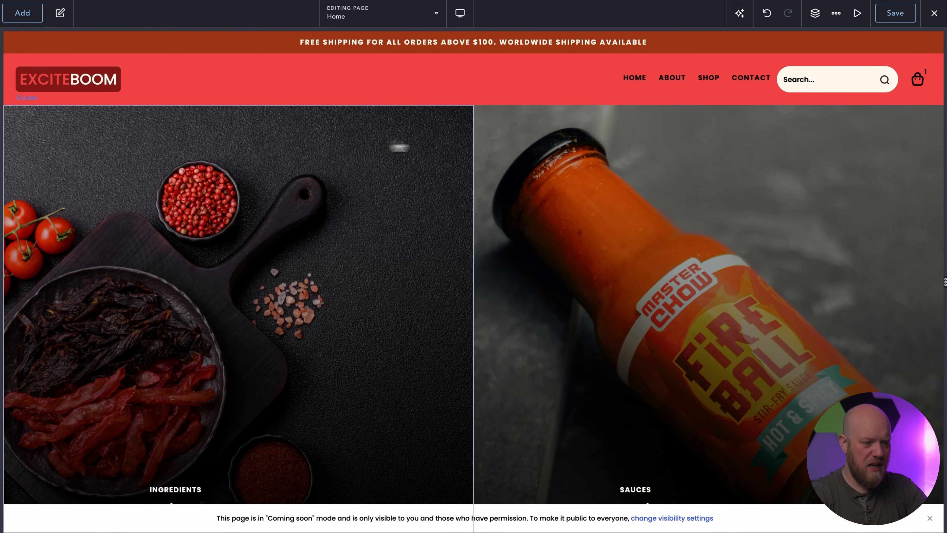
scroll(508, 143, "down", 15)
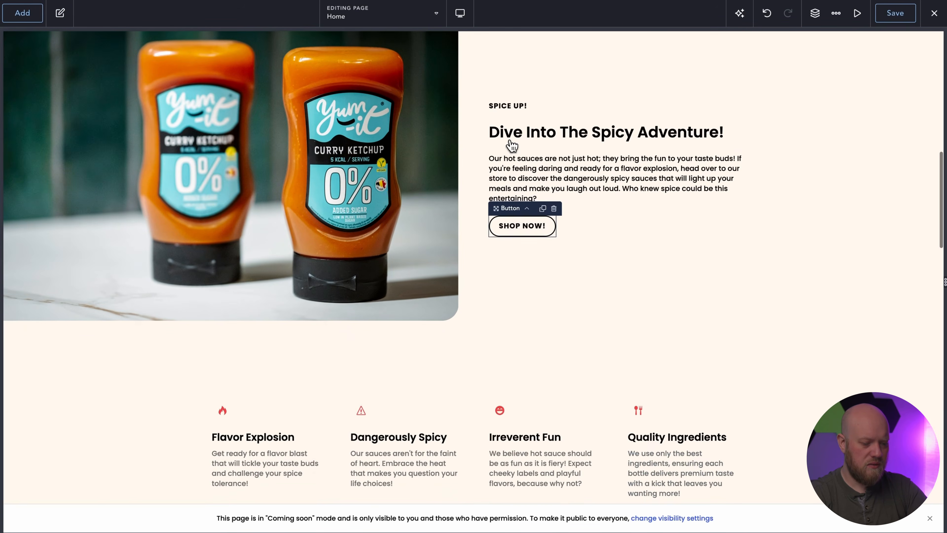
scroll(511, 146, "down", 15)
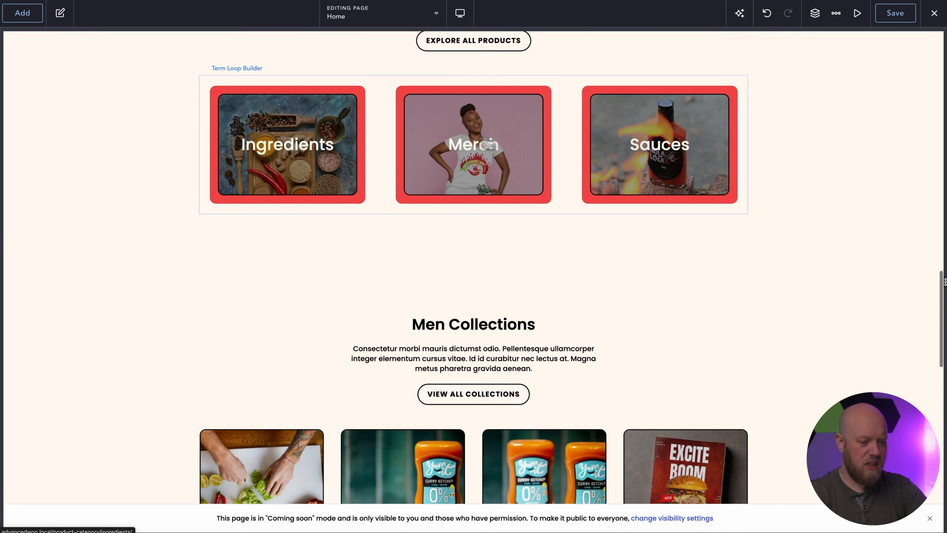
scroll(463, 173, "down", 8)
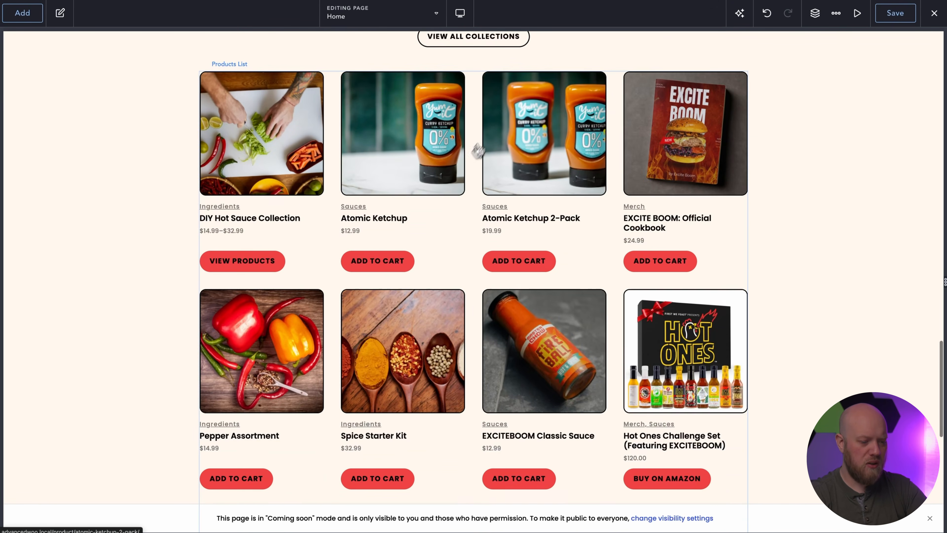
scroll(433, 239, "down", 10)
scroll(451, 313, "up", 3)
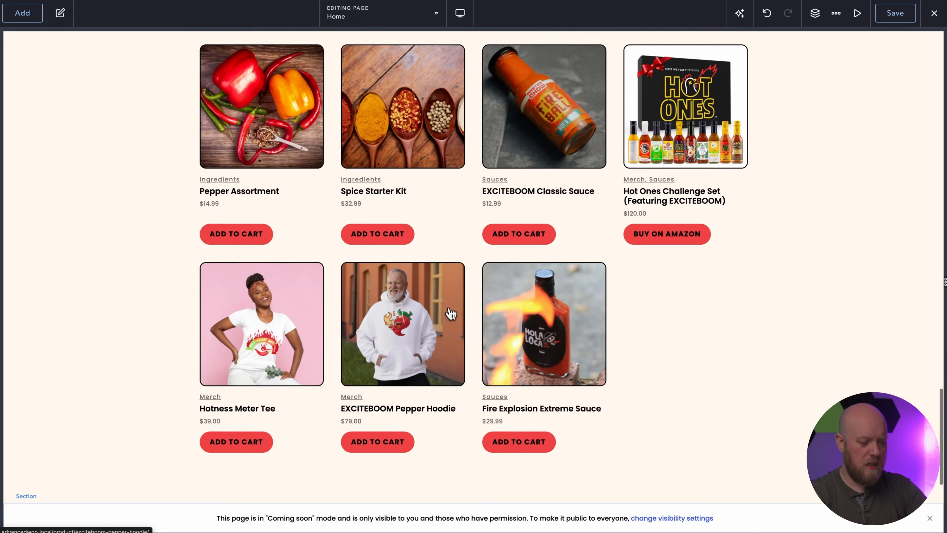
scroll(451, 316, "down", 3)
scroll(410, 396, "down", 3)
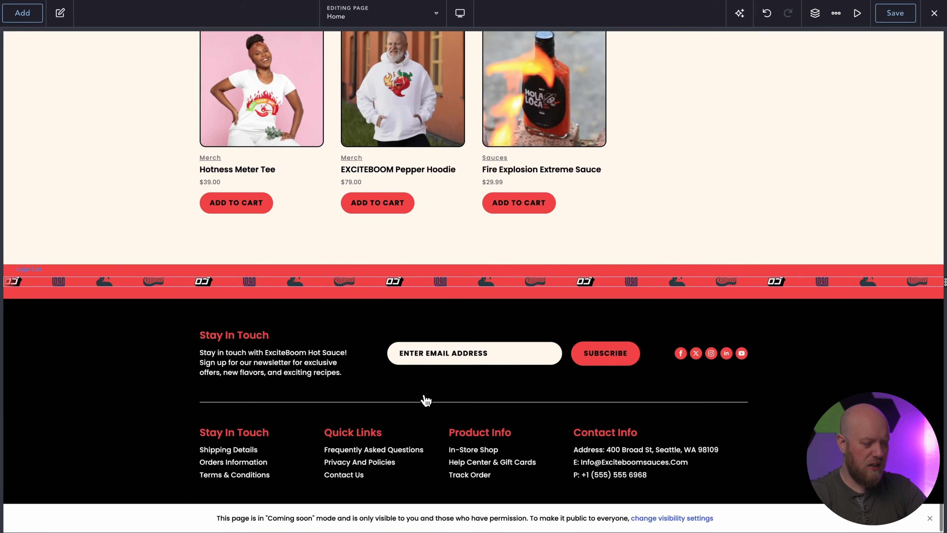
scroll(336, 393, "up", 10)
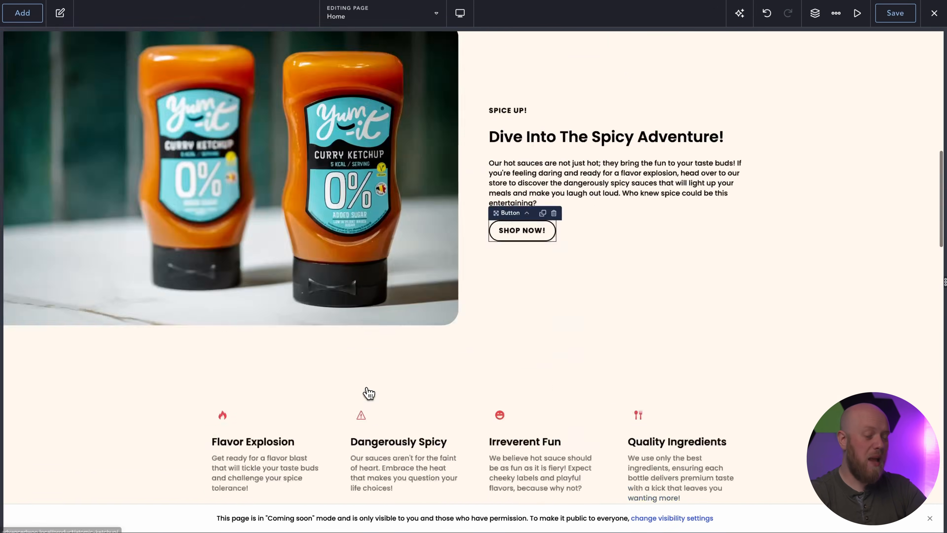
scroll(369, 392, "up", 5)
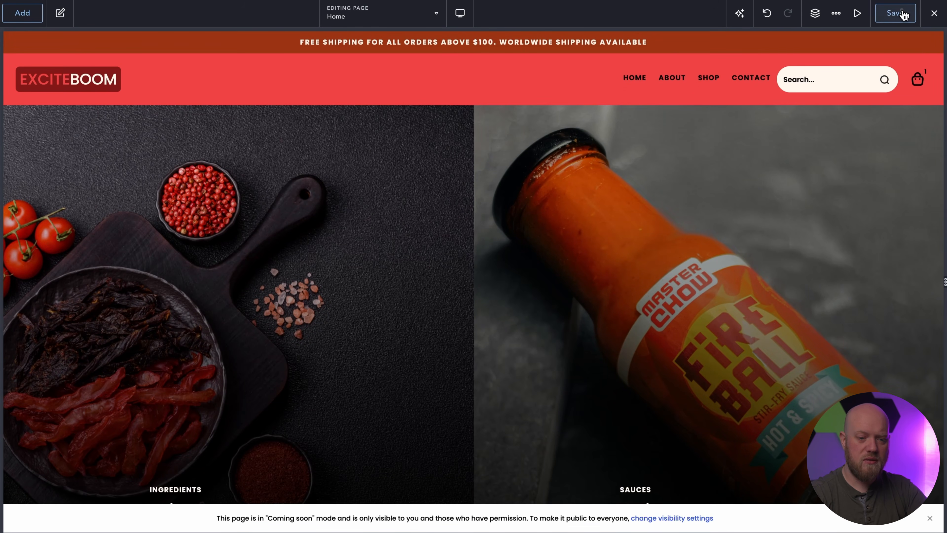
Step: Save the Home page and switch to editing the "Shop Page & All Product Archives" template
left_click(904, 15)
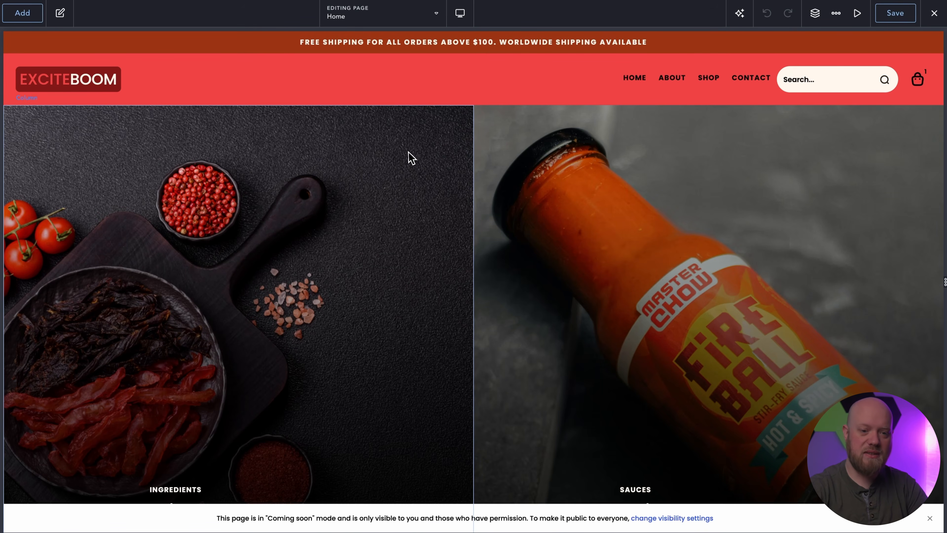
left_click(411, 12)
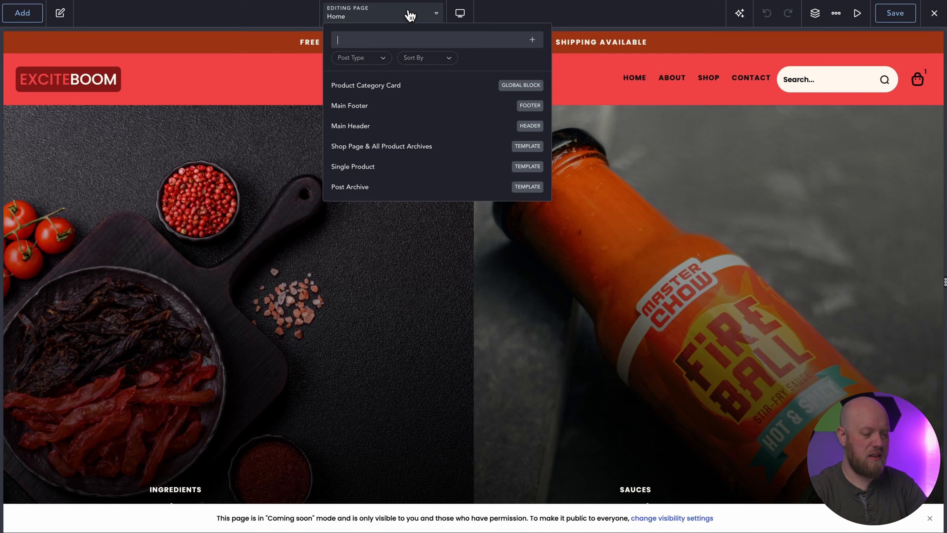
left_click(394, 147)
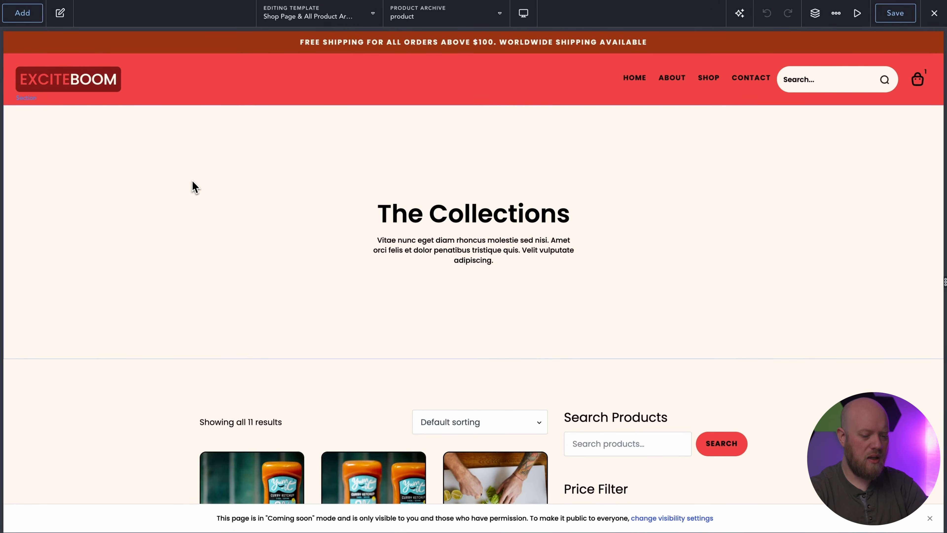
Step: Review the shop template's layout, from the hero section through the product grid and the sidebar widgets
scroll(192, 188, "down", 6)
scroll(192, 188, "down", 1)
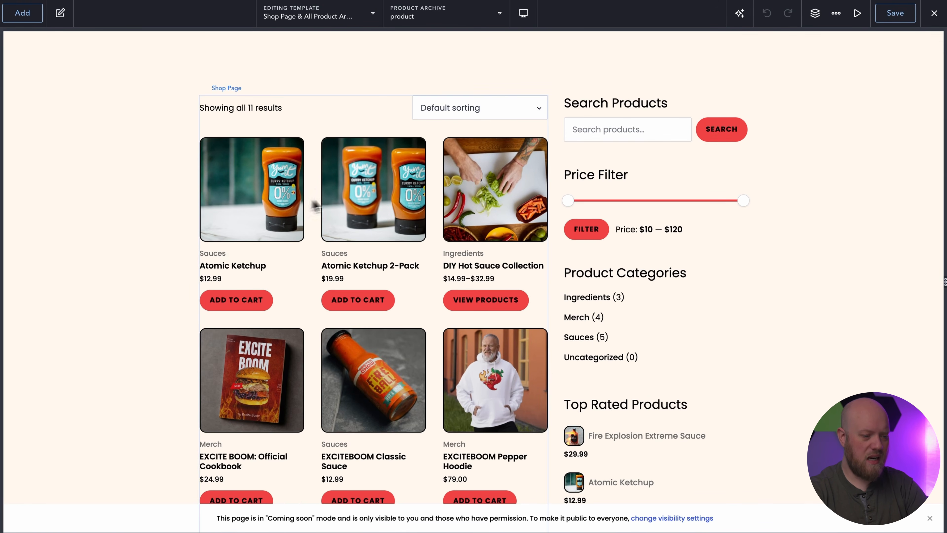
scroll(297, 215, "down", 3)
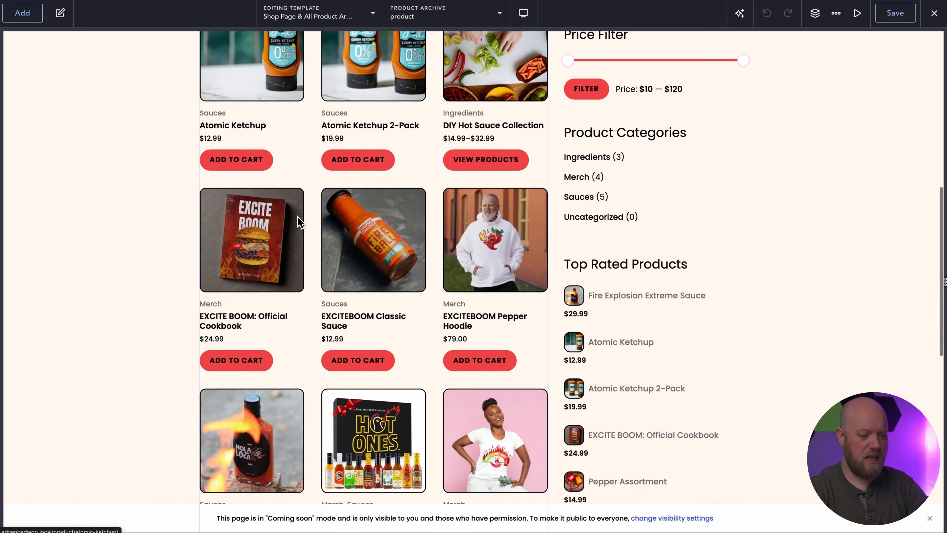
scroll(298, 215, "up", 6)
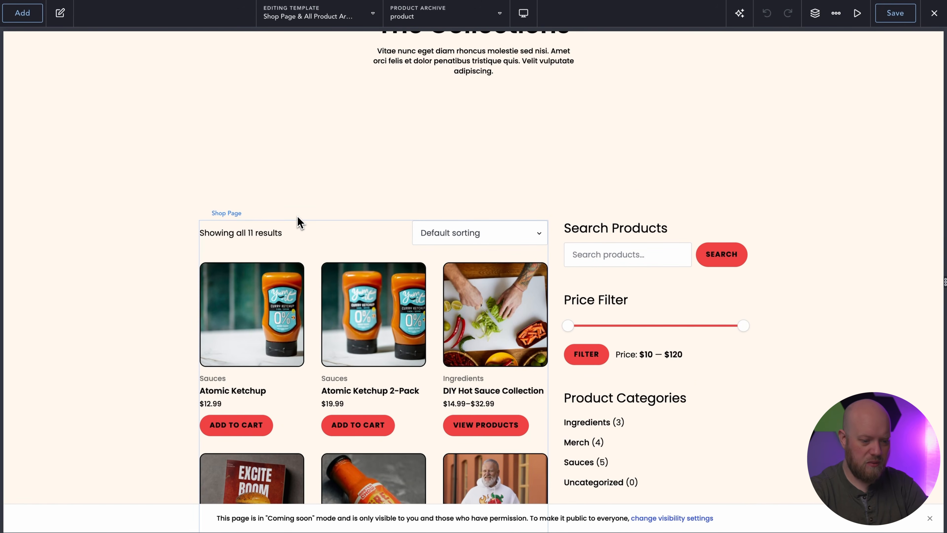
scroll(298, 217, "up", 2)
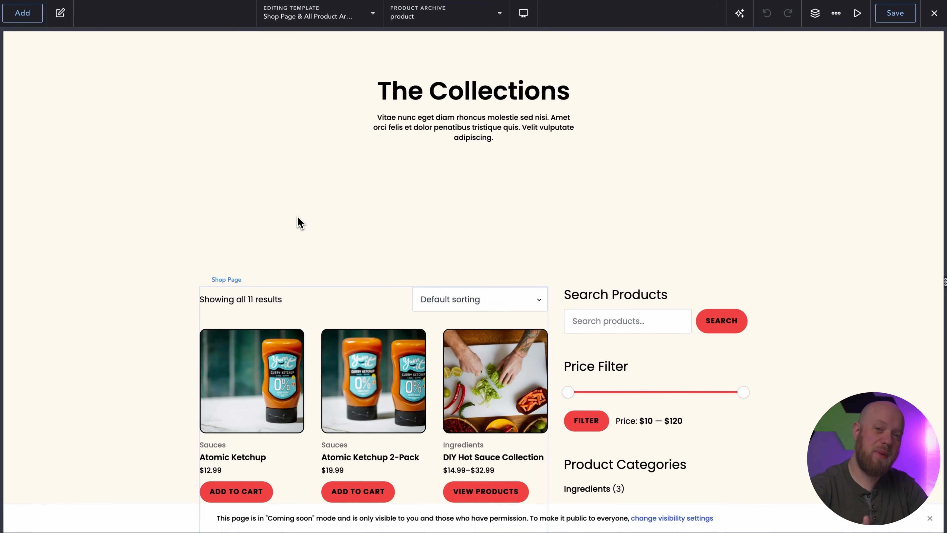
scroll(297, 216, "up", 2)
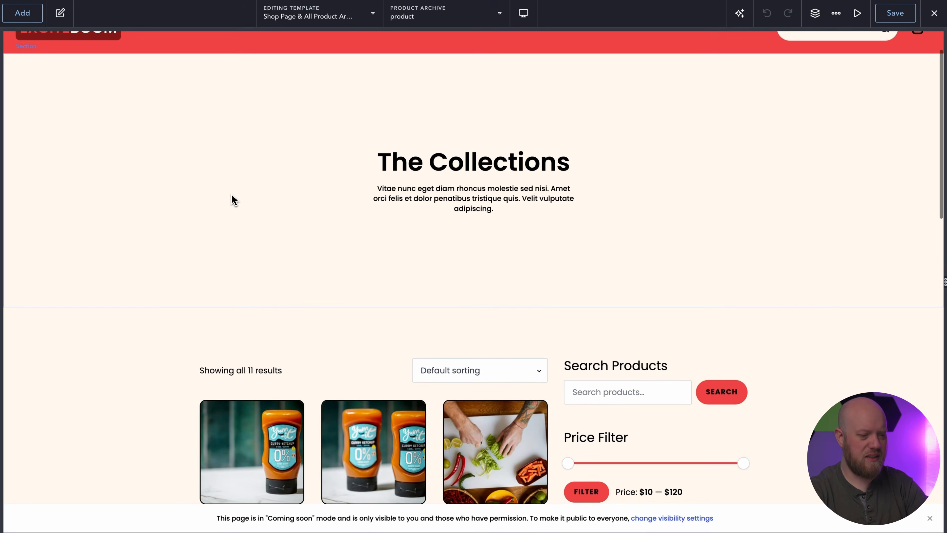
Step: Give the "The Collections" hero section a background image, using the meatballs in tomato sauce photo from the Media Library
left_click(231, 197)
scroll(232, 200, "up", 2)
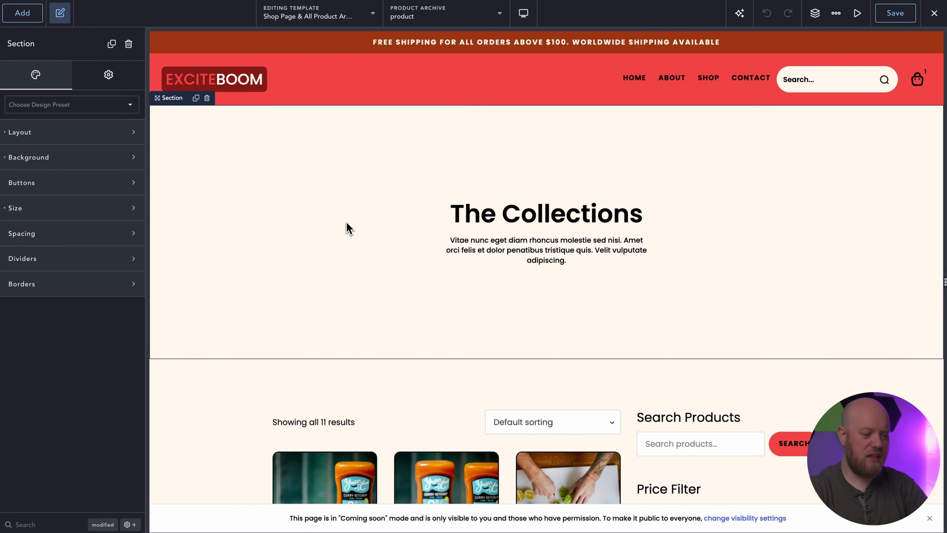
left_click(99, 164)
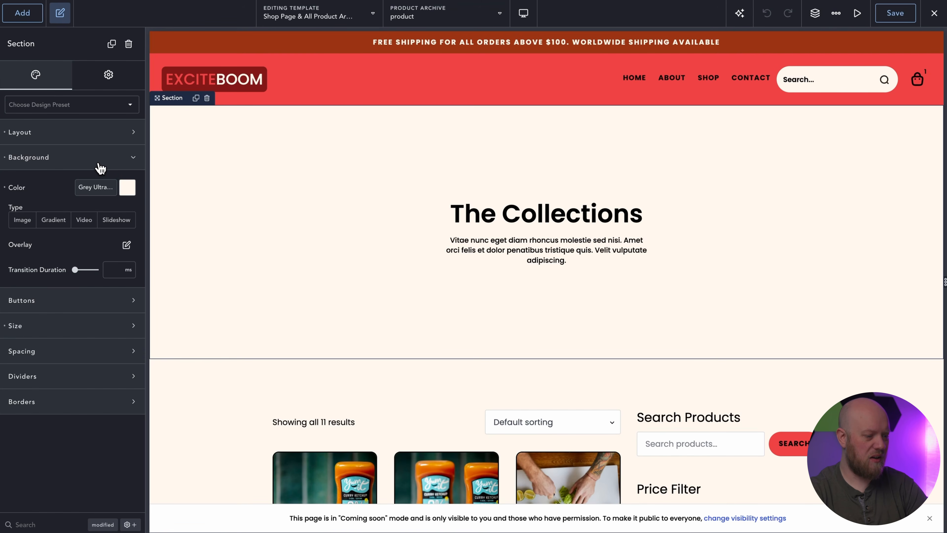
left_click(23, 220)
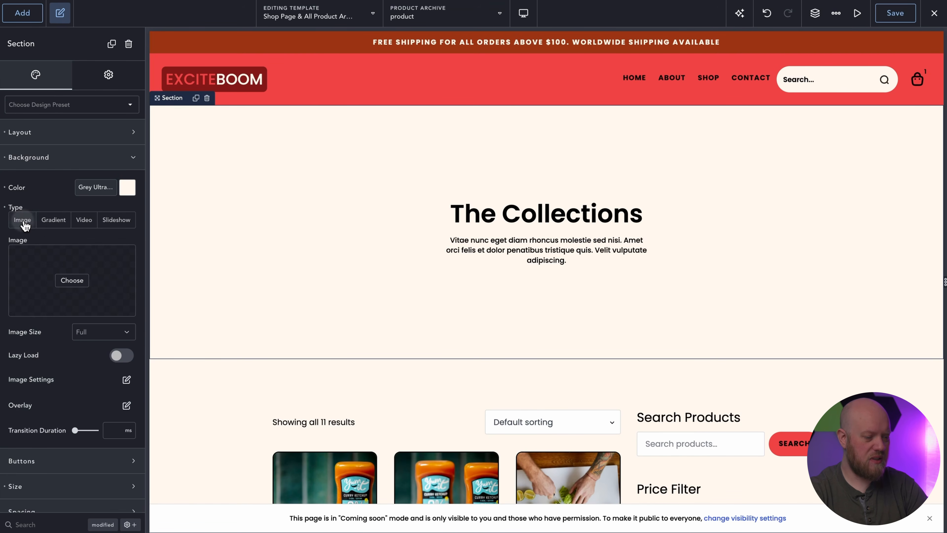
left_click(70, 284)
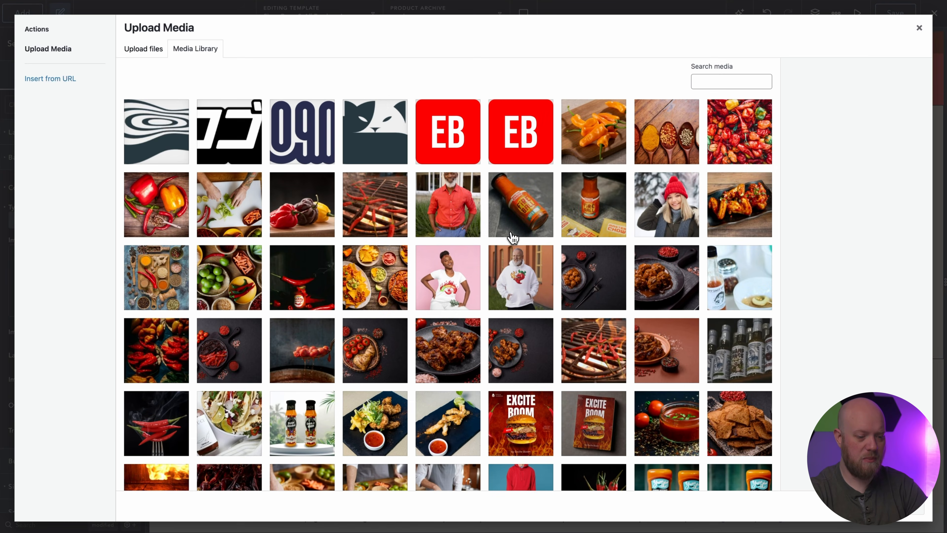
scroll(513, 237, "down", 5)
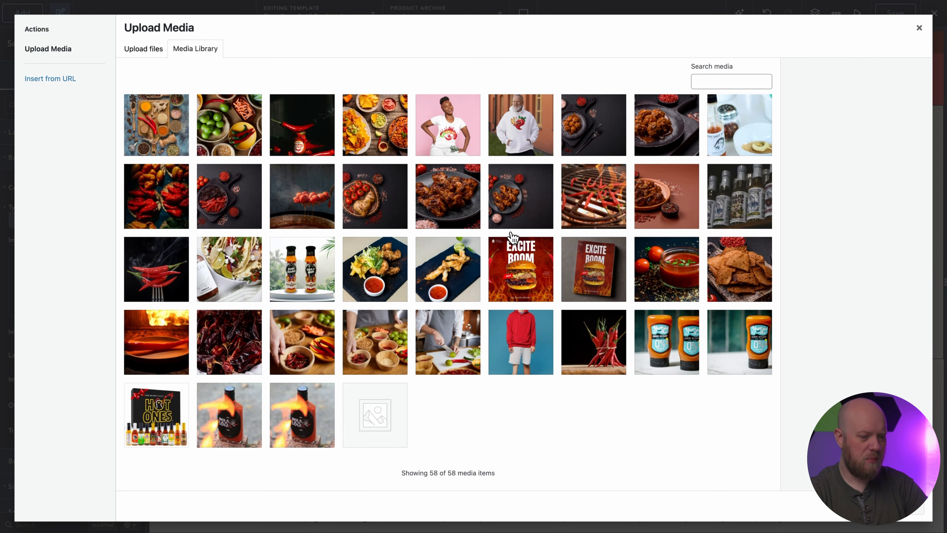
scroll(514, 238, "up", 2)
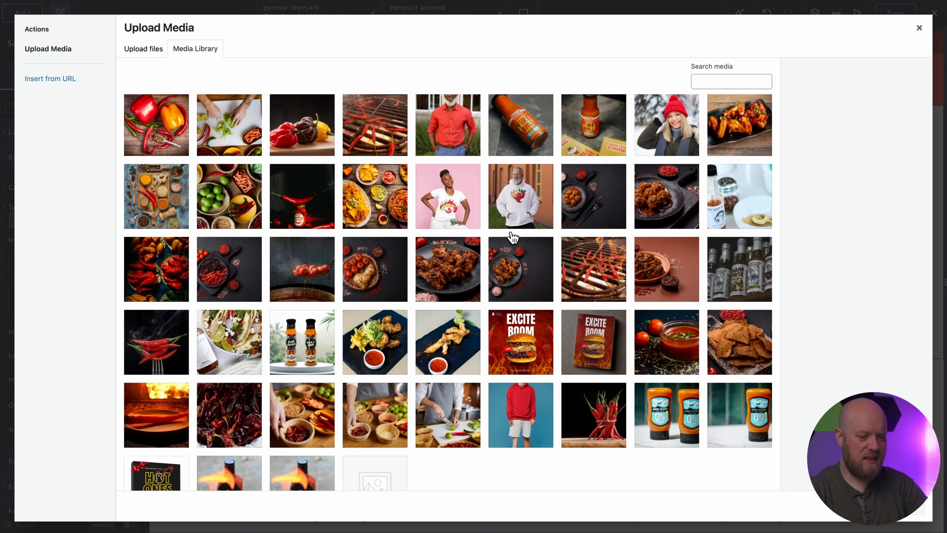
left_click(651, 207)
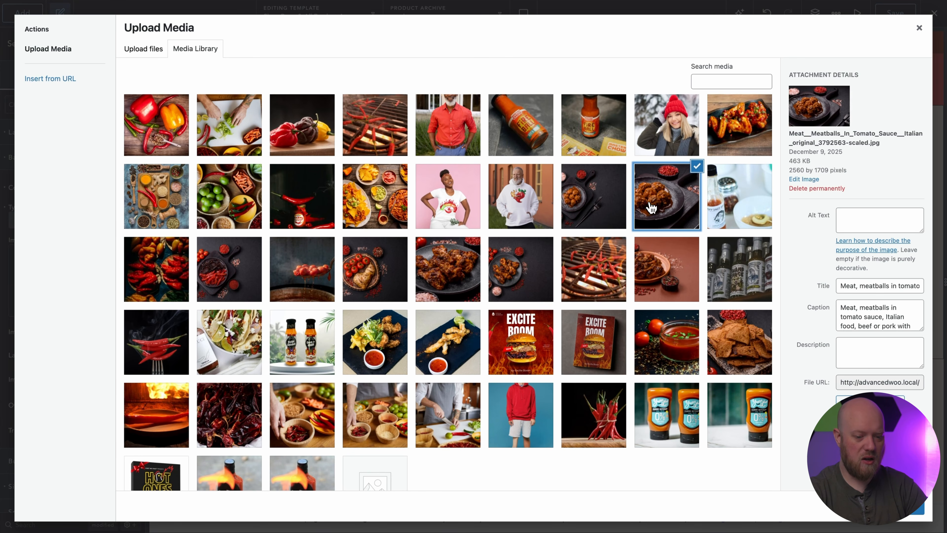
left_click(913, 508)
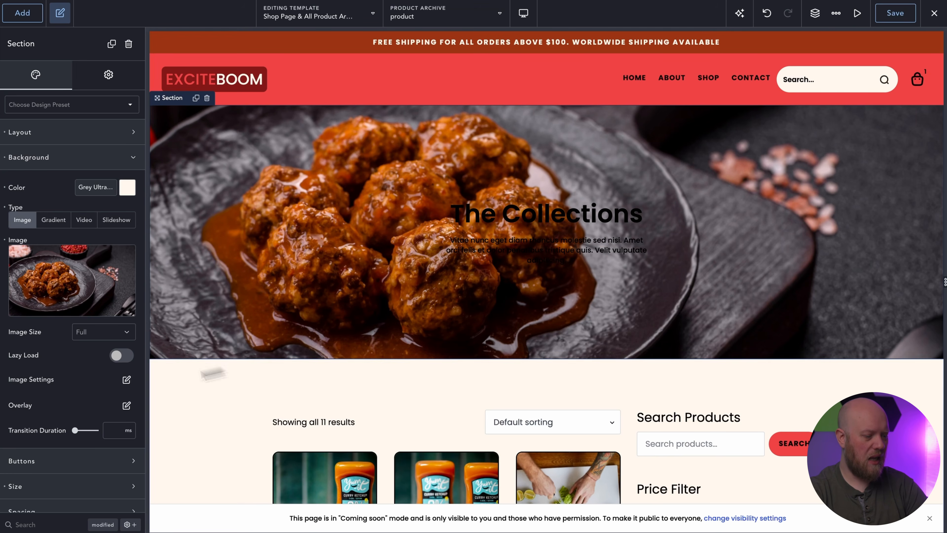
Step: Add a black #000000 overlay with an opacity of 0.5 to the hero section's background image
left_click(126, 405)
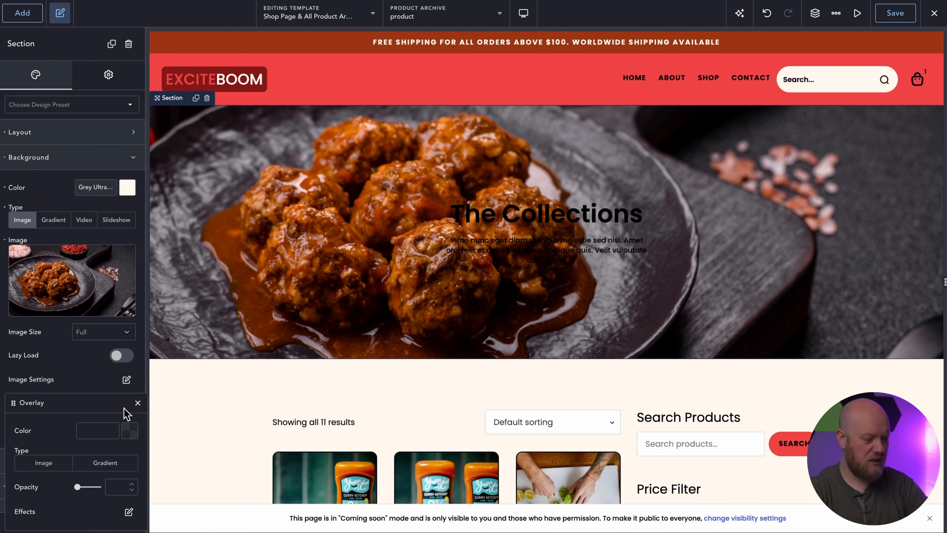
left_click_drag(124, 409, 290, 299)
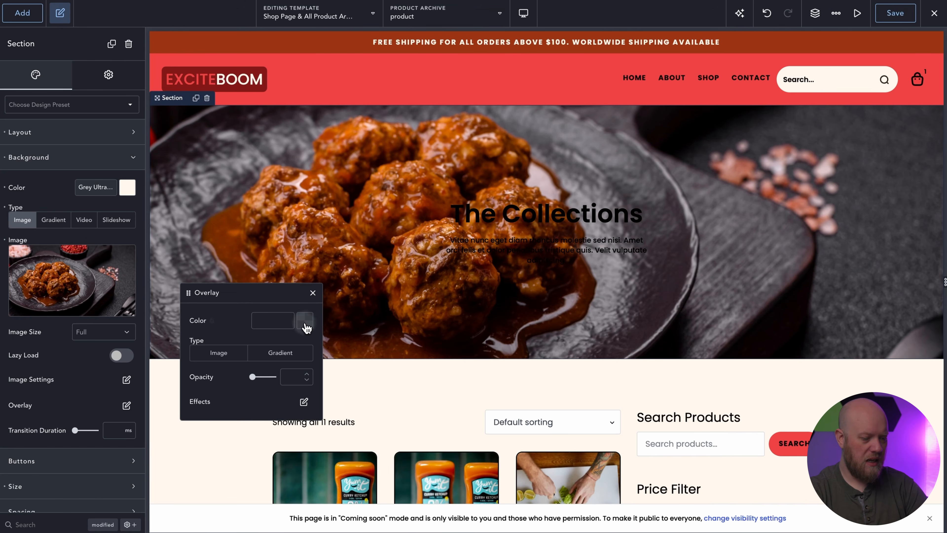
left_click(304, 324)
left_click_drag(268, 397, 199, 427)
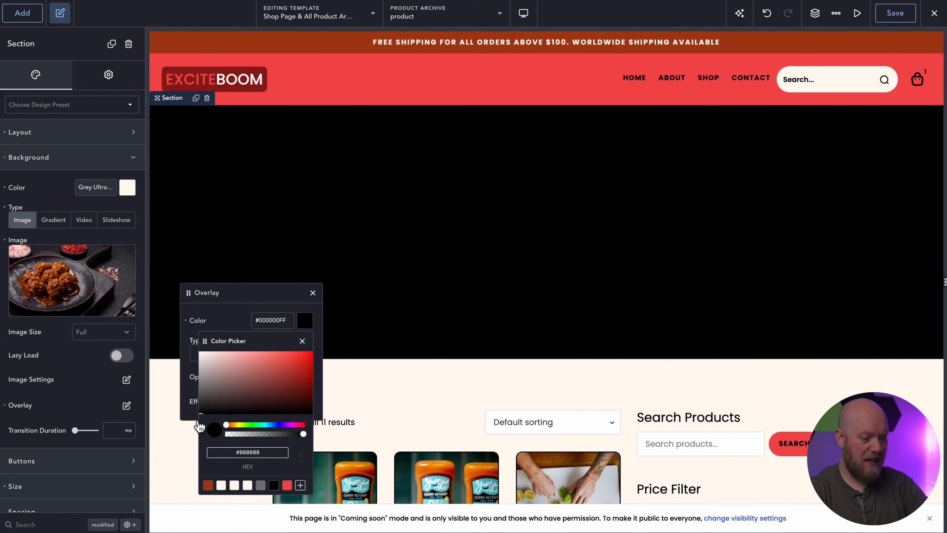
left_click(302, 341)
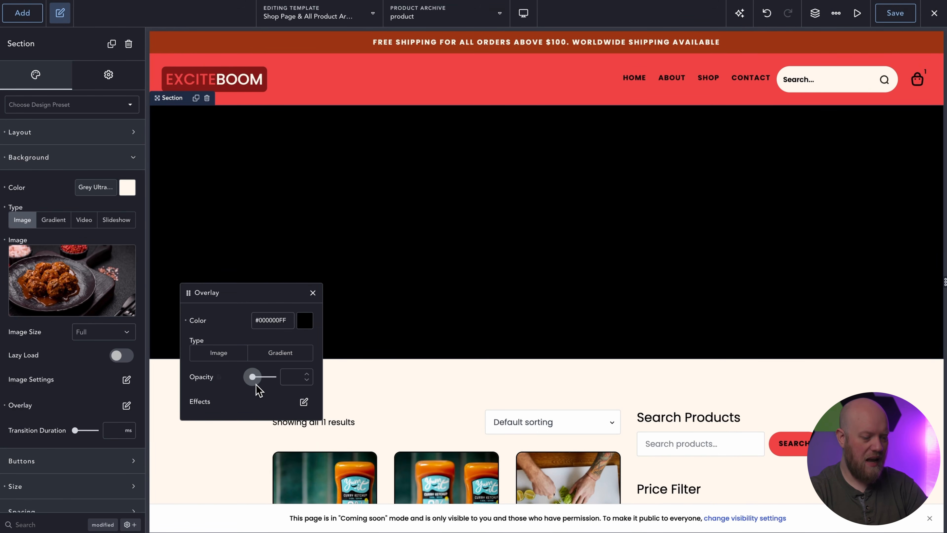
left_click_drag(255, 381, 266, 383)
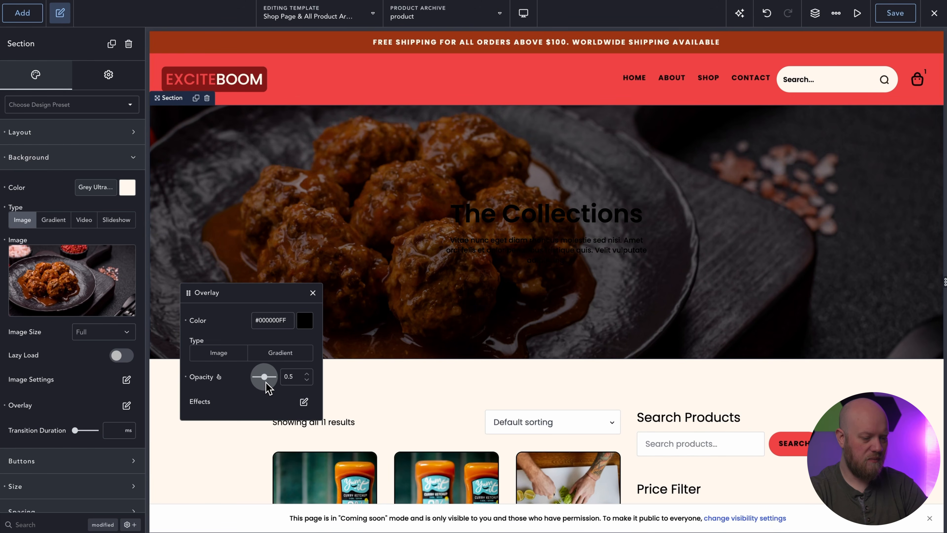
Step: Set the text color of the "The Collections" heading to the White palette color
left_click(512, 225)
left_click(80, 85)
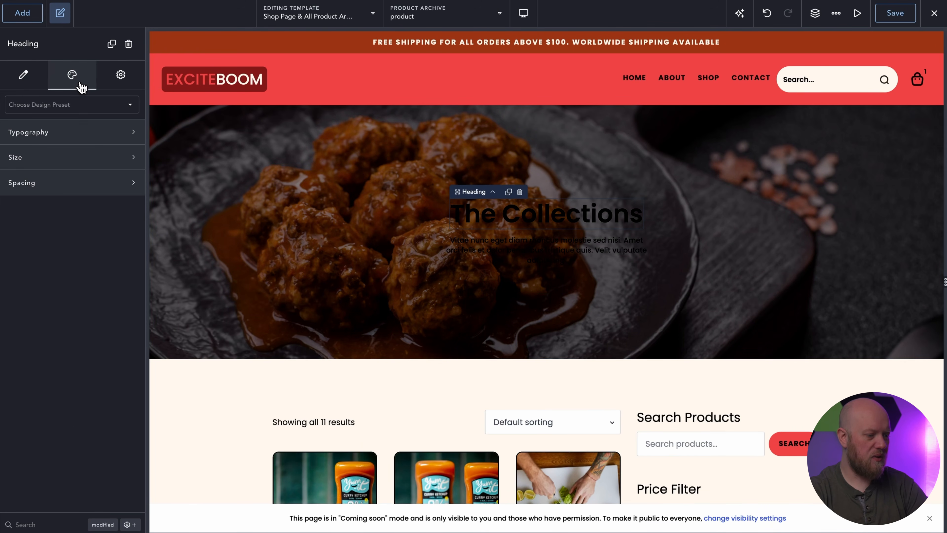
left_click(72, 132)
left_click(127, 162)
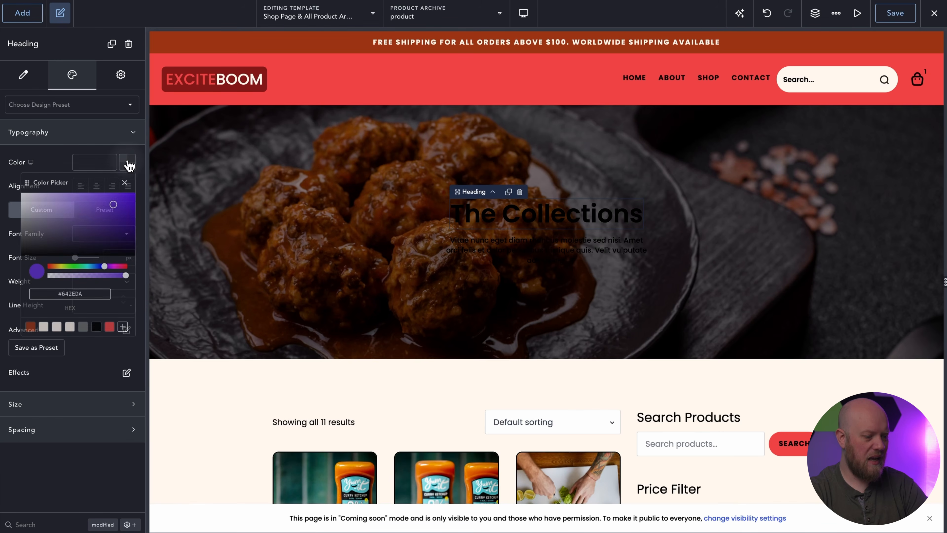
left_click(43, 326)
Step: Set the typography color of the paragraph below the hero heading to the White palette color
left_click(476, 249)
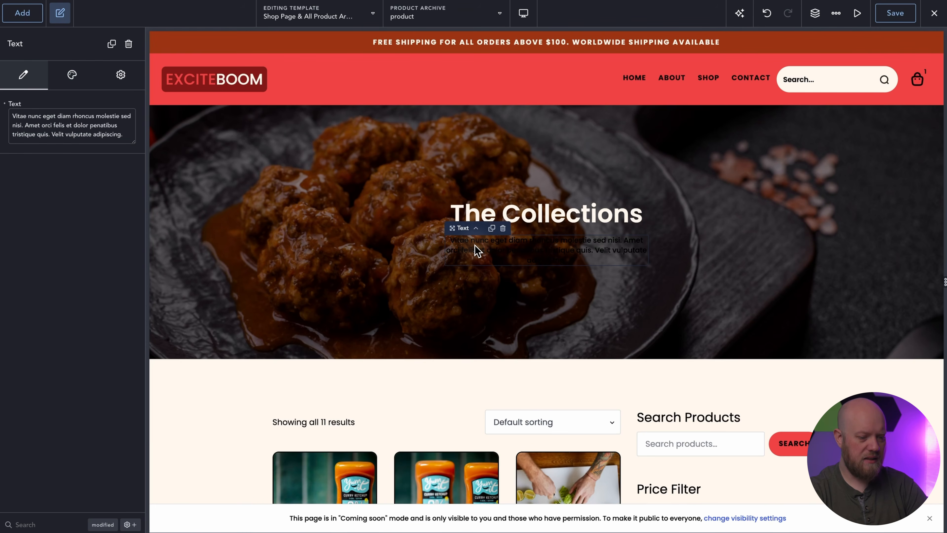
left_click(80, 83)
left_click(51, 131)
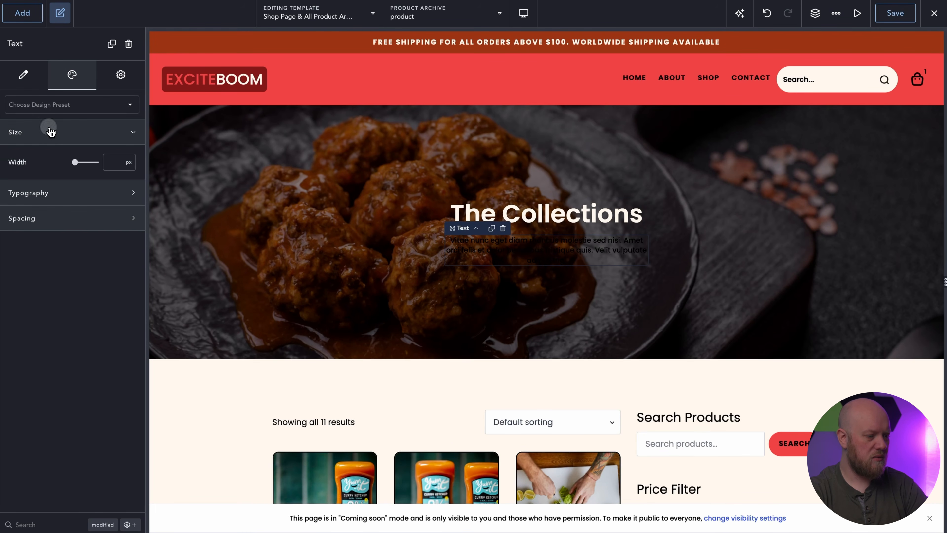
left_click(51, 132)
left_click(51, 154)
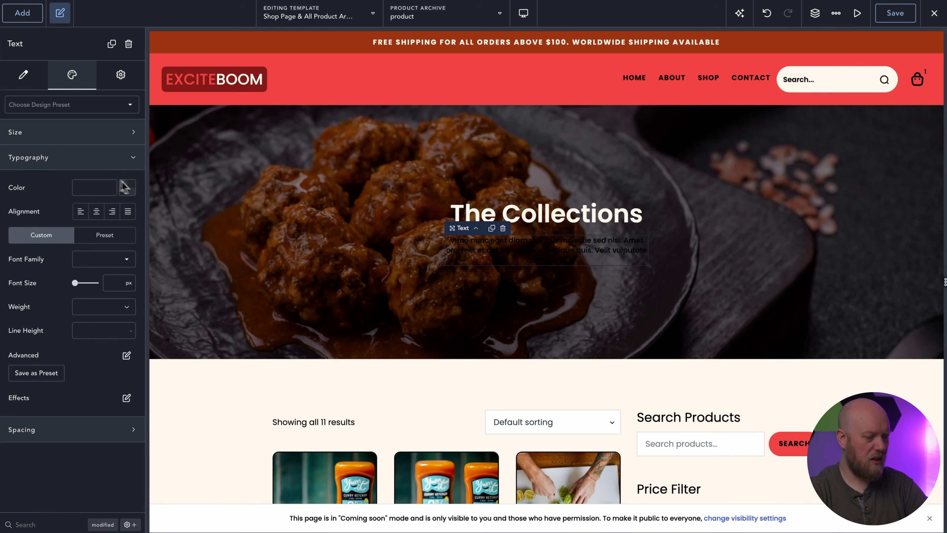
left_click(134, 189)
left_click(43, 352)
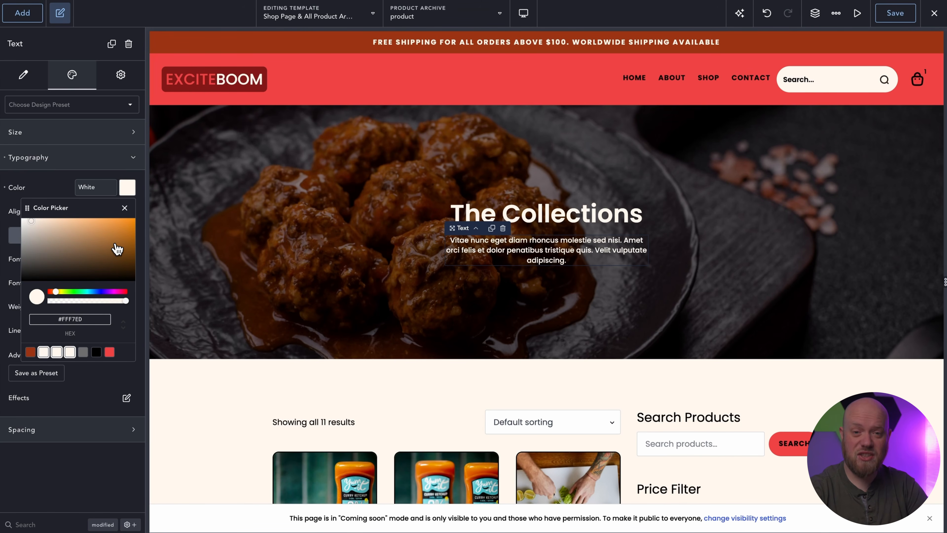
Step: Add to the section's AI description: "This section is at the top of our shop page. Use short, punchy, witty language to entice users to view our offerings."
left_click(337, 231)
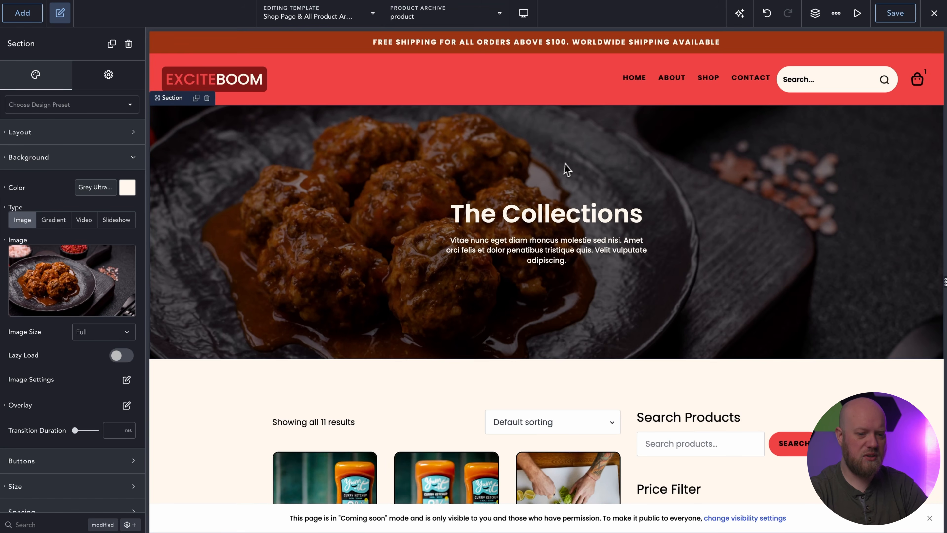
left_click(739, 12)
left_click(880, 139)
key("Return")
key("Return")
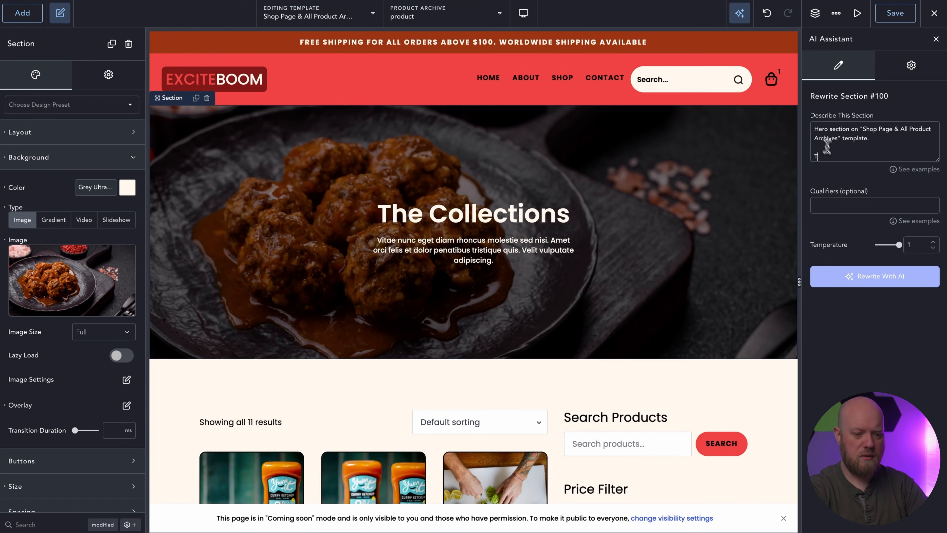
type("This section is at")
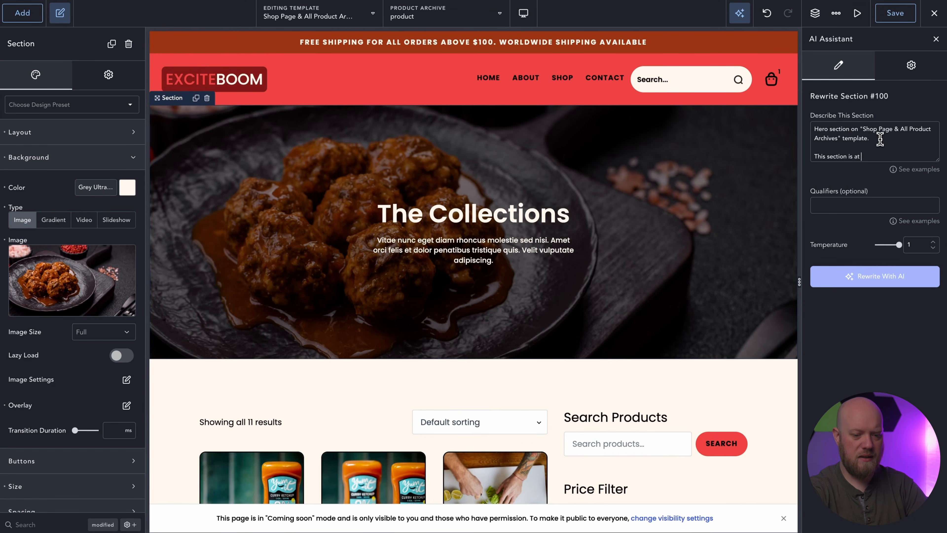
type(" the top of our shop page.")
key("Return")
type("U")
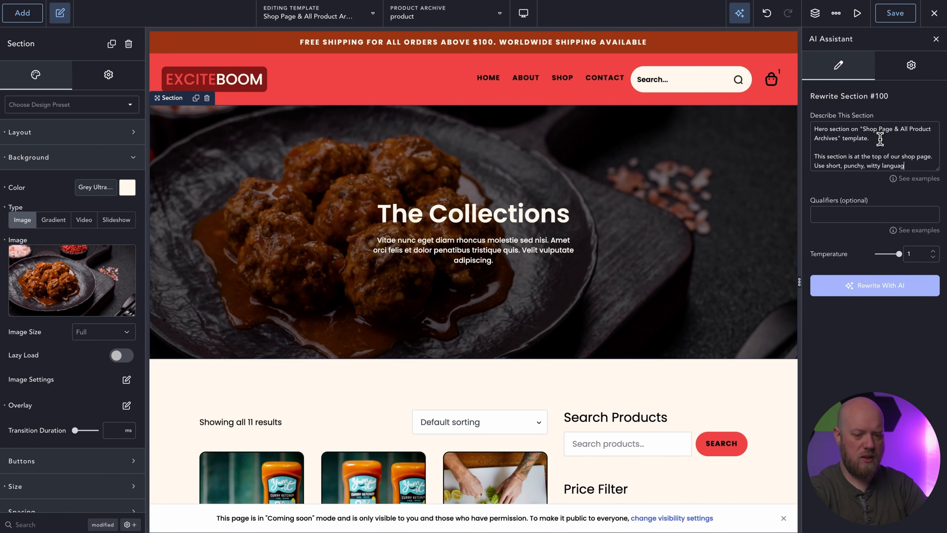
type(" users to view our offerings.")
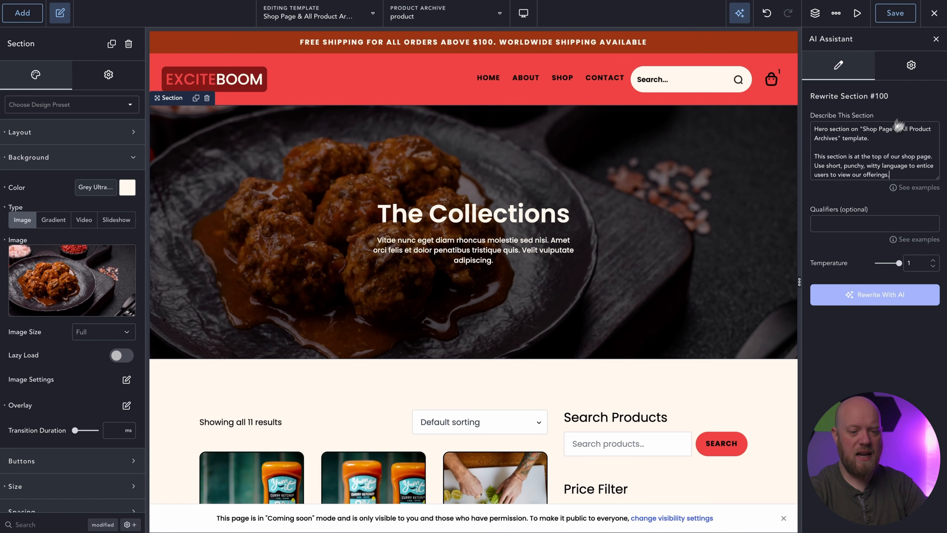
Step: Check the AI Assistant's business settings and rewrite the hero section's heading and paragraph with AI
left_click(915, 70)
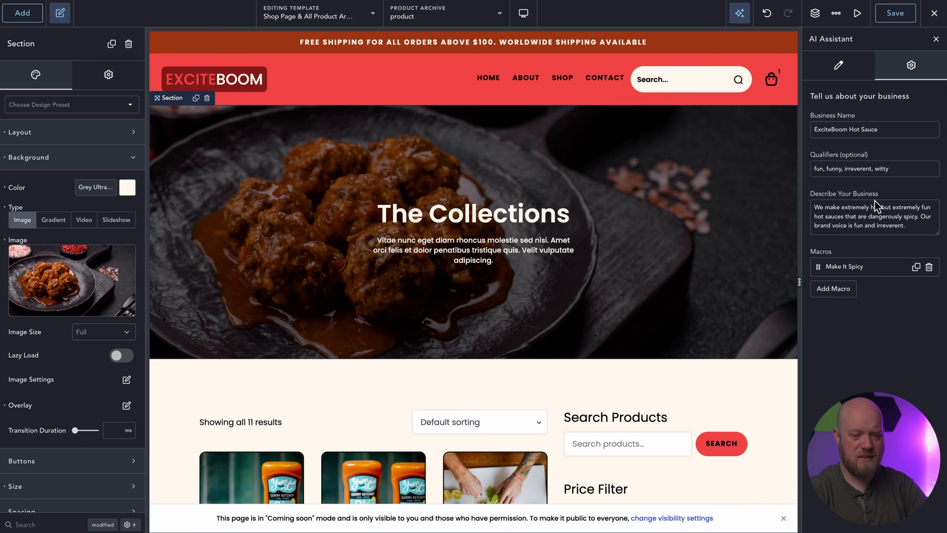
left_click(848, 74)
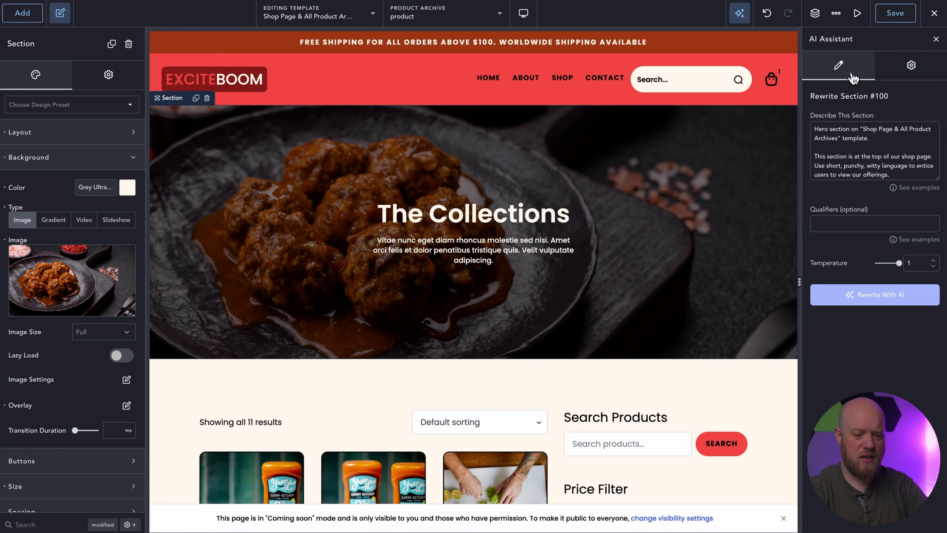
left_click(876, 308)
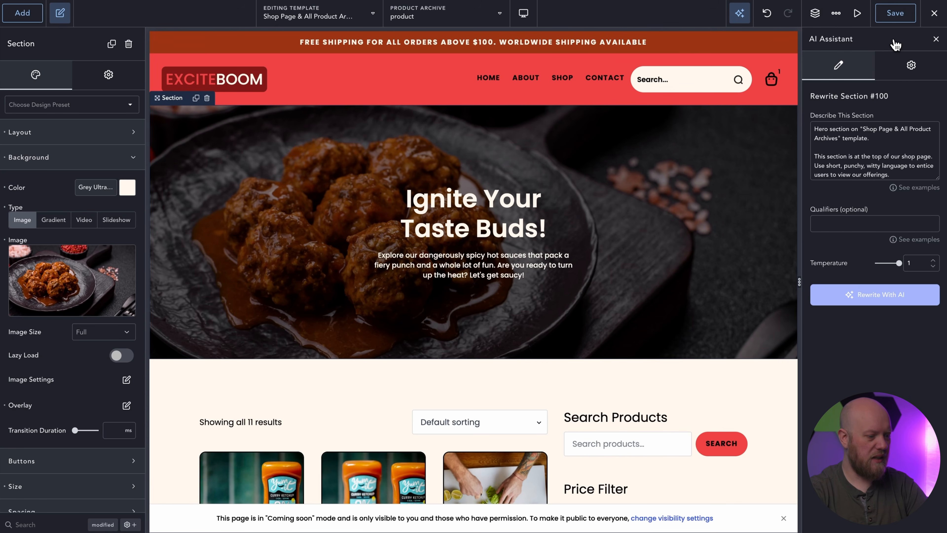
Step: Delete the Search Products widget from the sidebar column beside the product grid
scroll(537, 180, "down", 7)
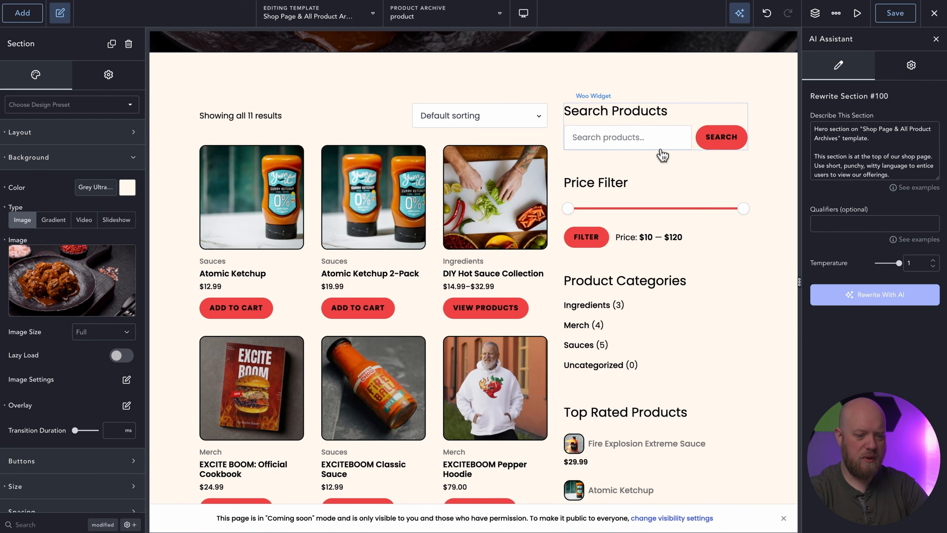
left_click(694, 123)
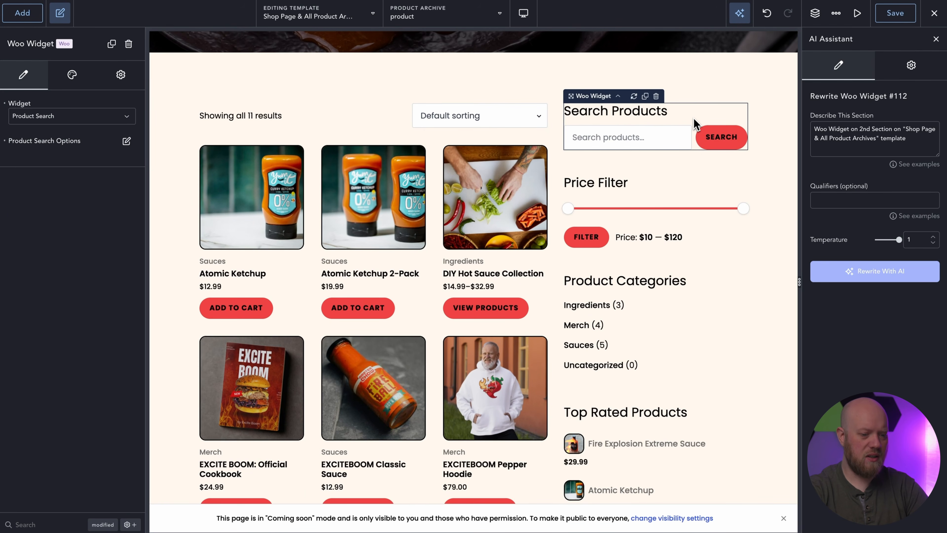
key("Delete")
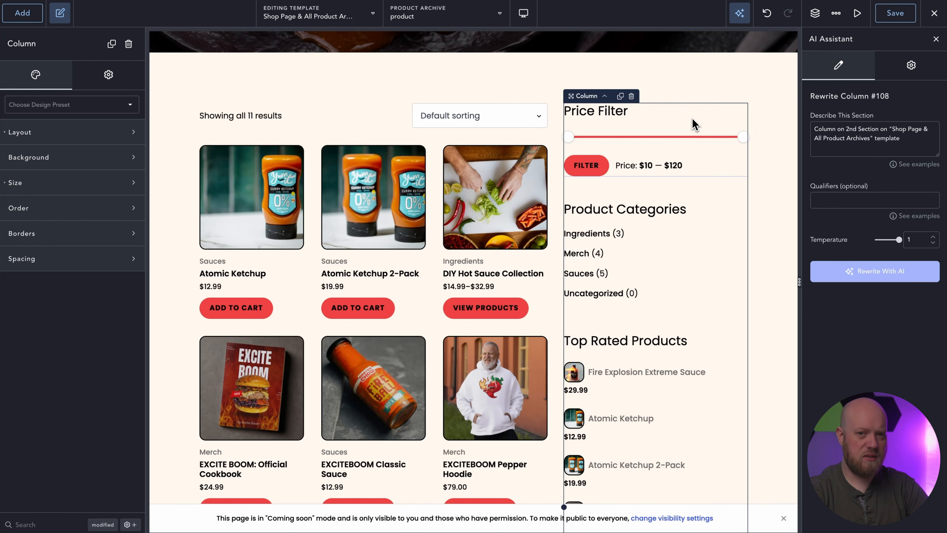
Step: Delete the Price Filter widget from the sidebar column beside the product grid
left_click(693, 123)
key("Delete")
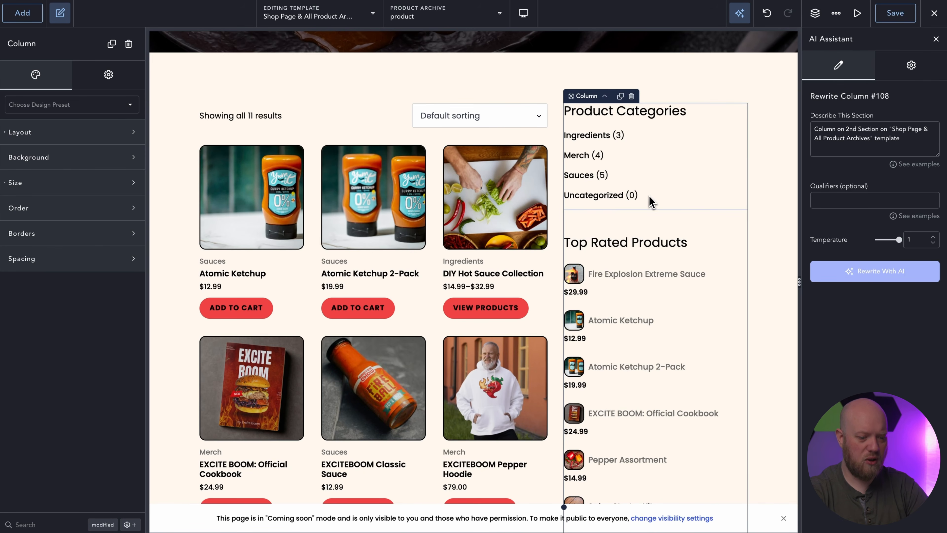
scroll(649, 198, "down", 10)
scroll(652, 146, "up", 10)
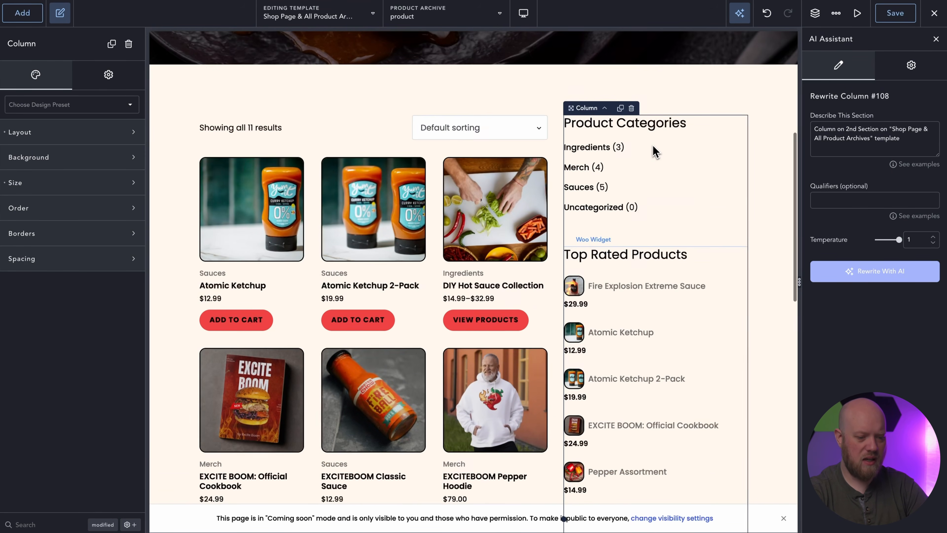
Step: Set the number of products in the sidebar's Top Rated Products widget to 3
left_click(708, 266)
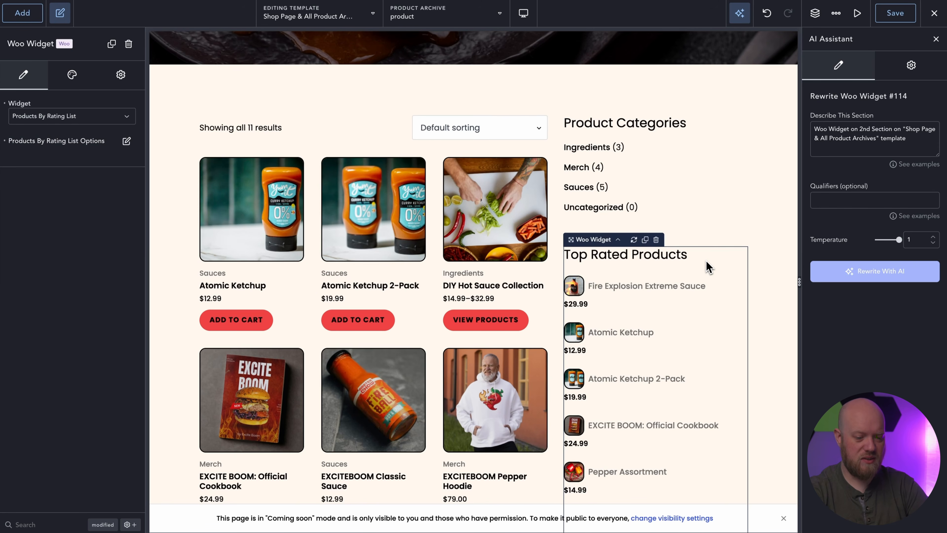
left_click(127, 142)
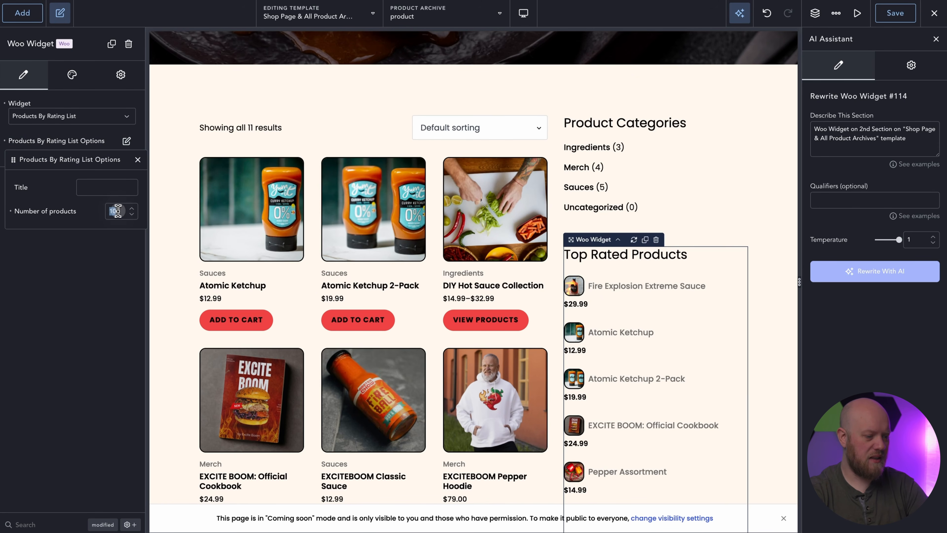
type("3")
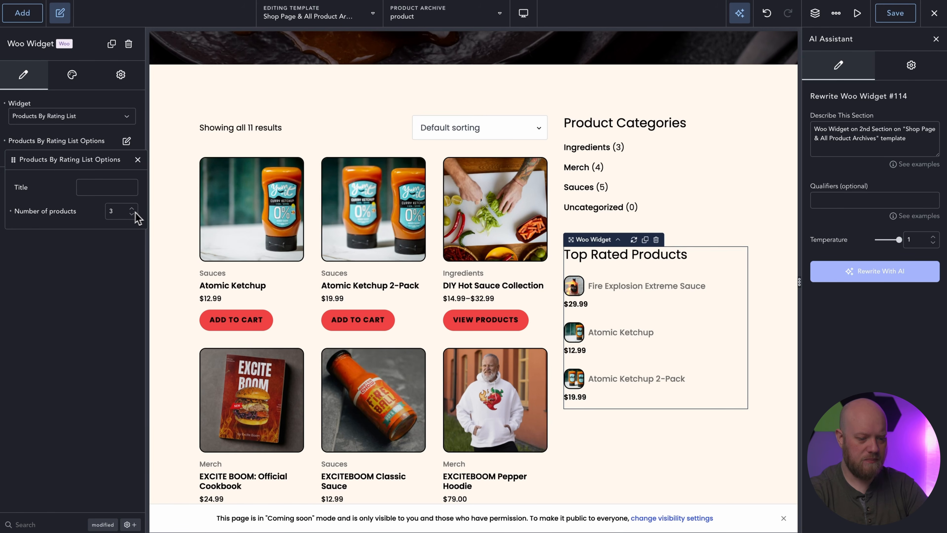
Step: Set the Shop Page element's products list layout to 2 products per row
left_click(342, 264)
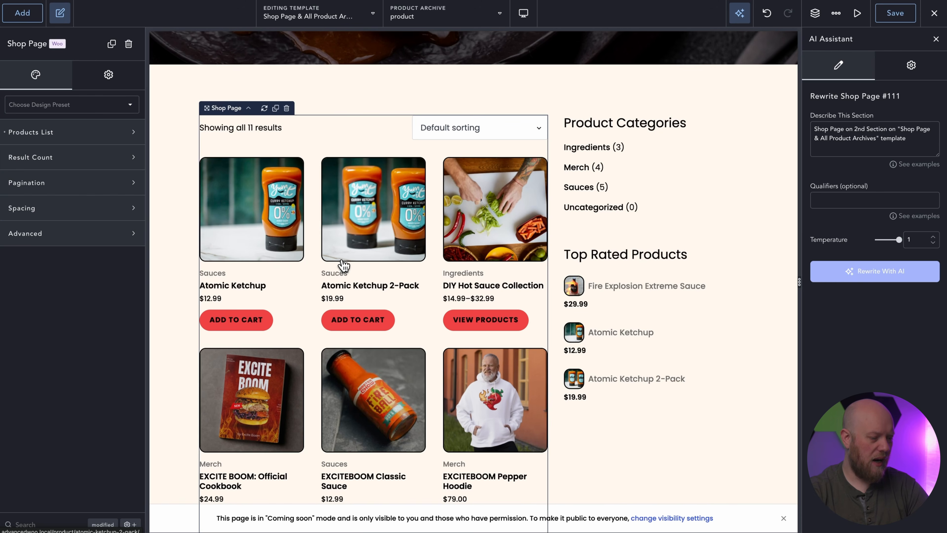
left_click(85, 135)
left_click(127, 189)
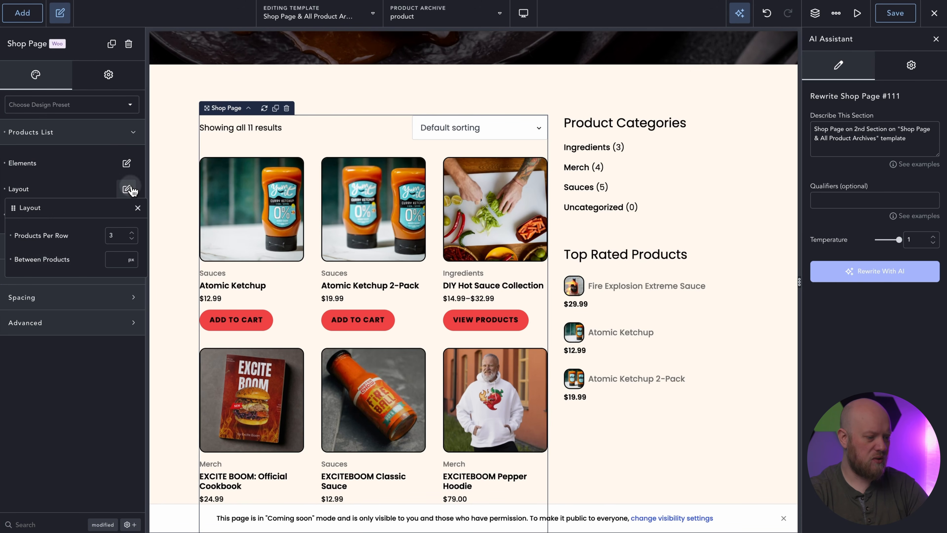
double_click(114, 234)
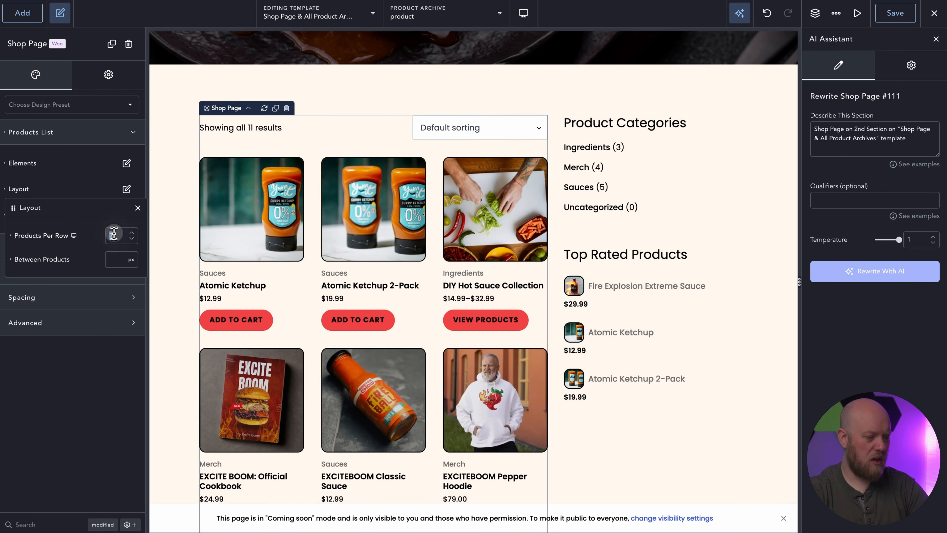
type("2")
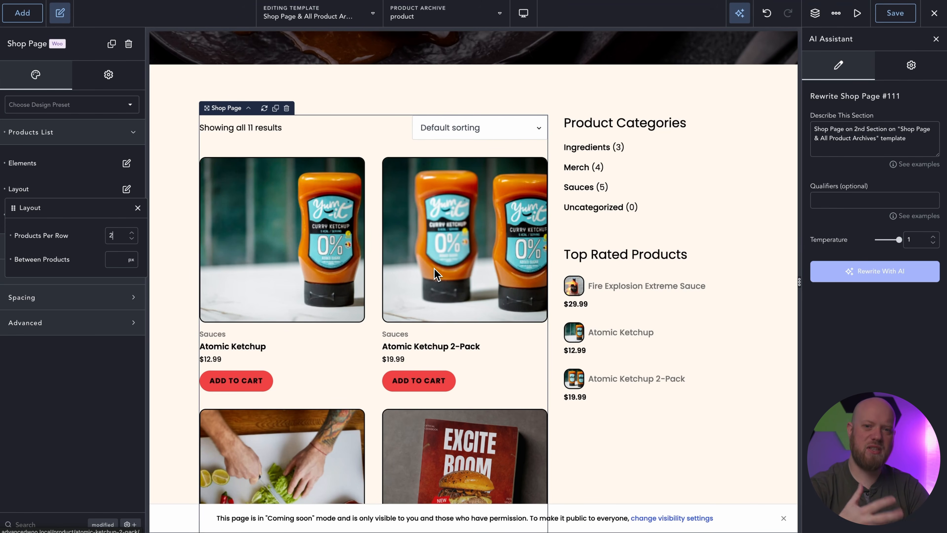
left_click(759, 253)
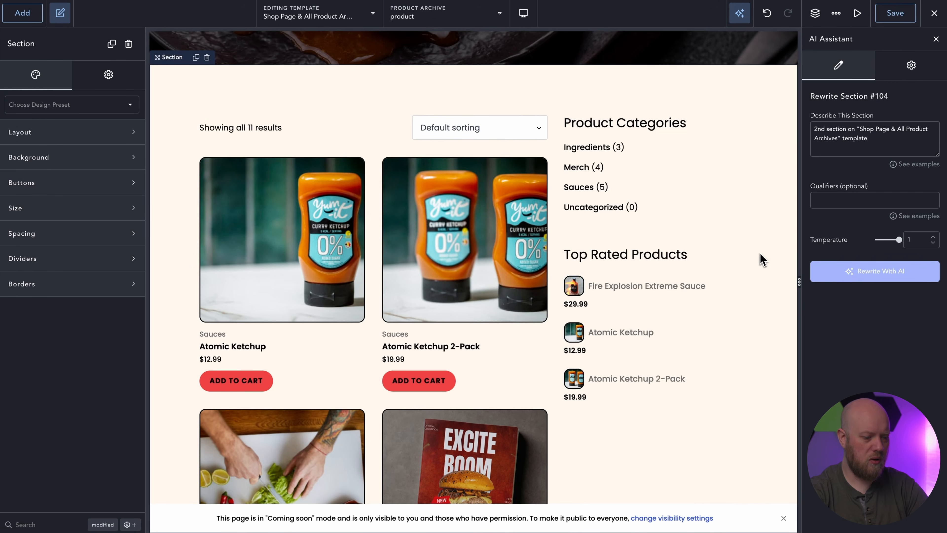
Step: Add the red scrolling logo section from this website's Home page design set beneath the product grid, above the footer
scroll(469, 226, "down", 10)
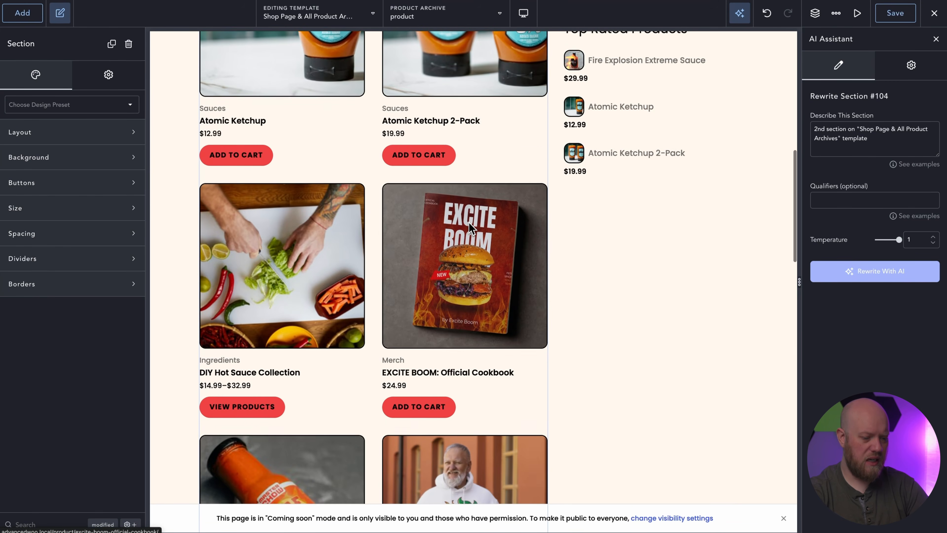
scroll(471, 228, "down", 20)
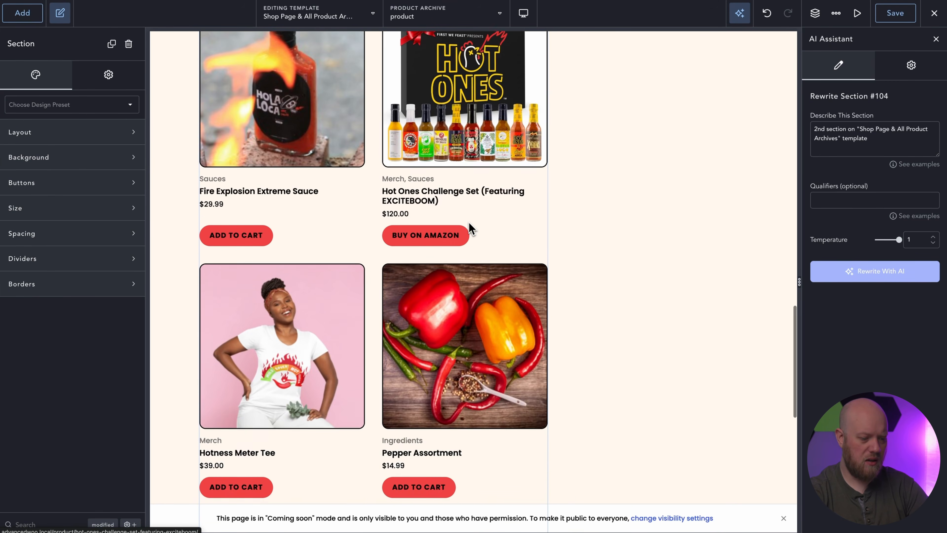
scroll(472, 229, "down", 5)
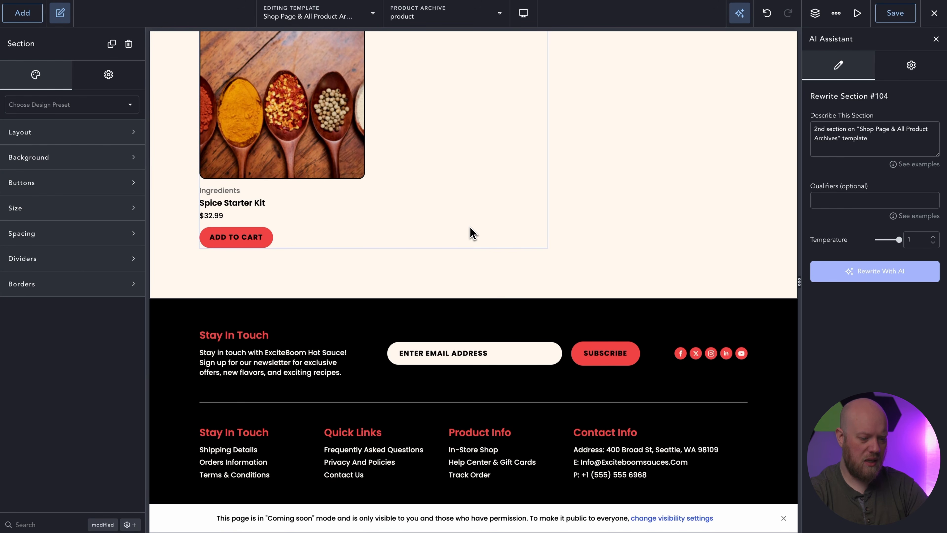
scroll(393, 326, "up", 20)
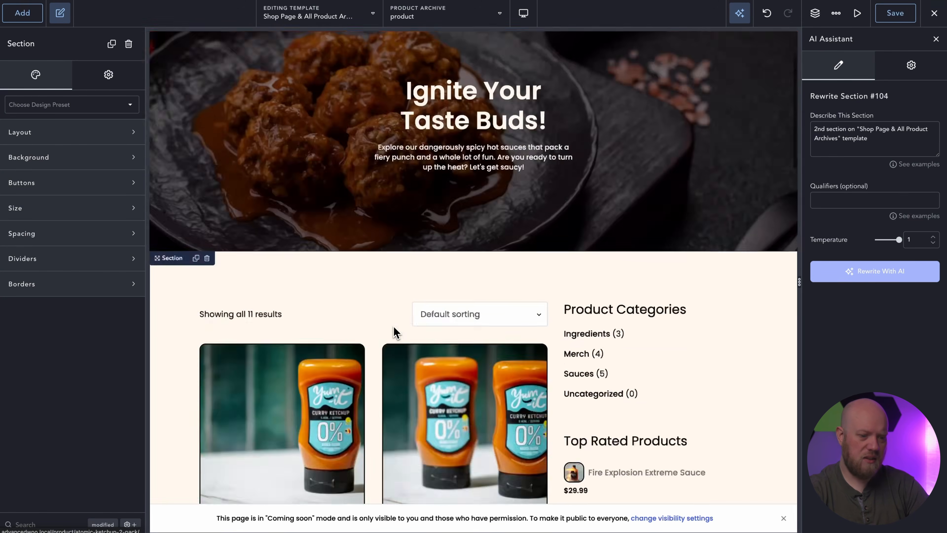
scroll(394, 328, "down", 20)
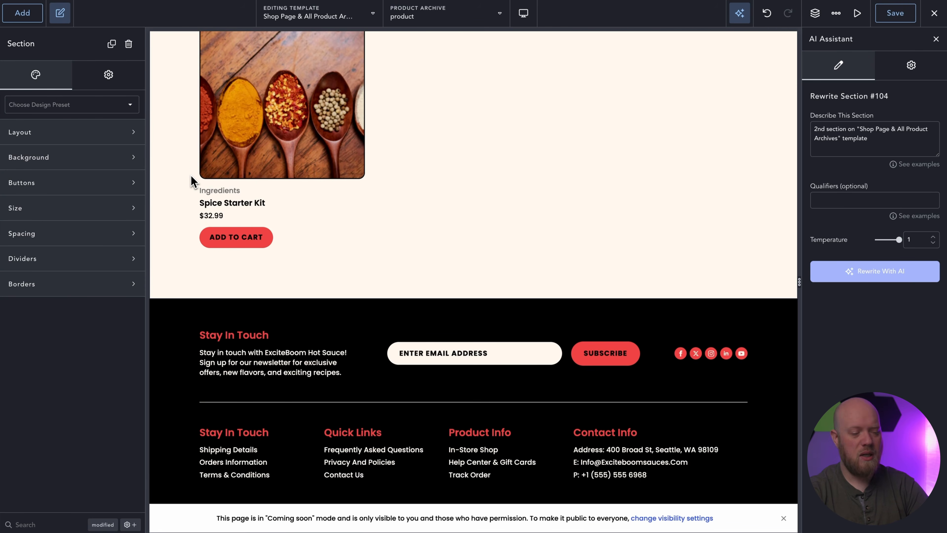
left_click(27, 17)
left_click(103, 66)
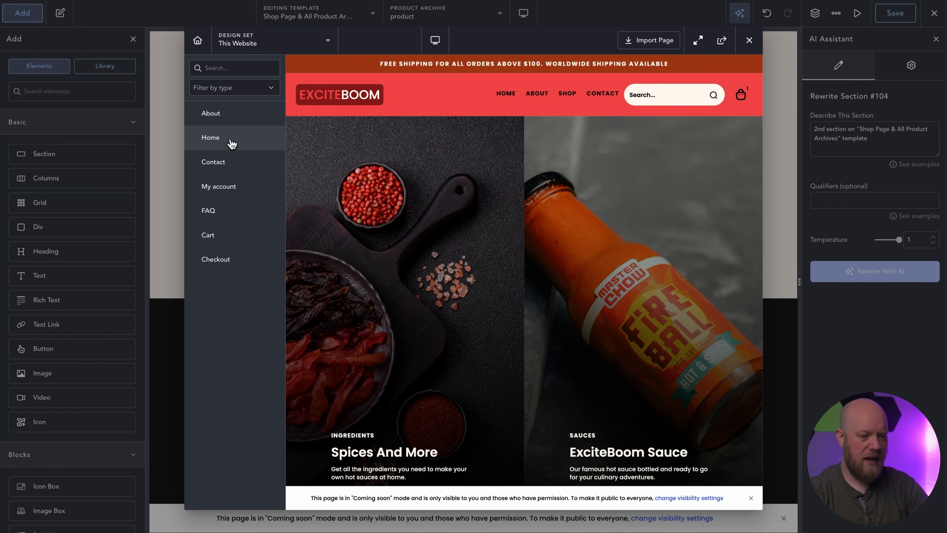
left_click(232, 143)
scroll(533, 203, "down", 10)
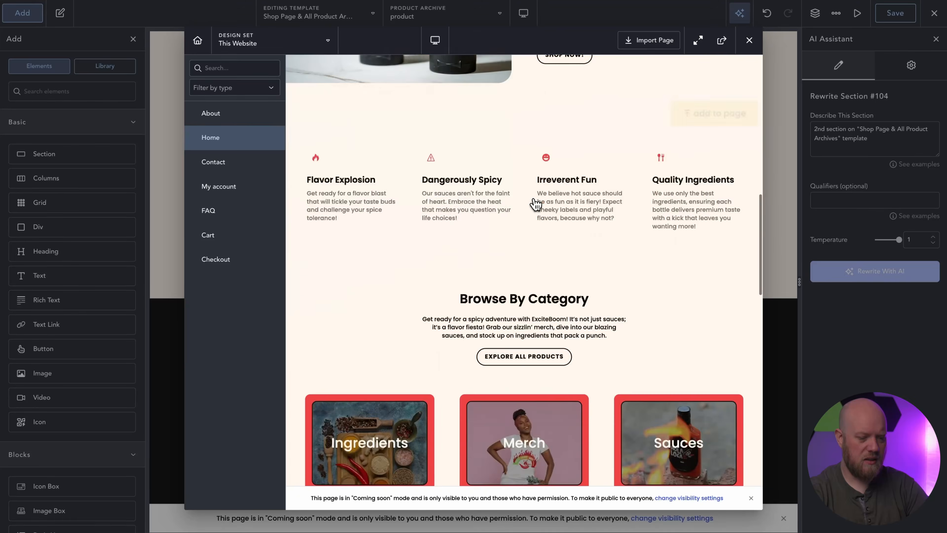
scroll(533, 203, "down", 10)
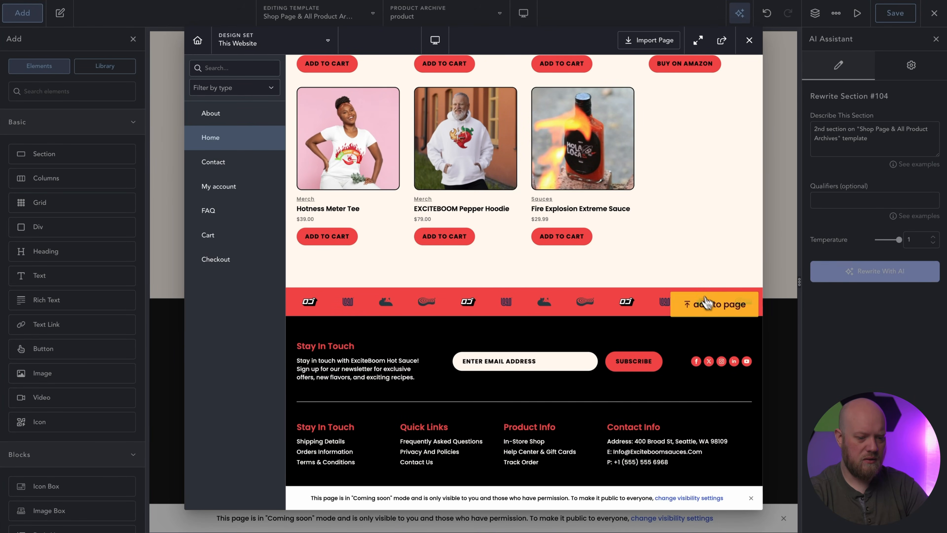
left_click(723, 304)
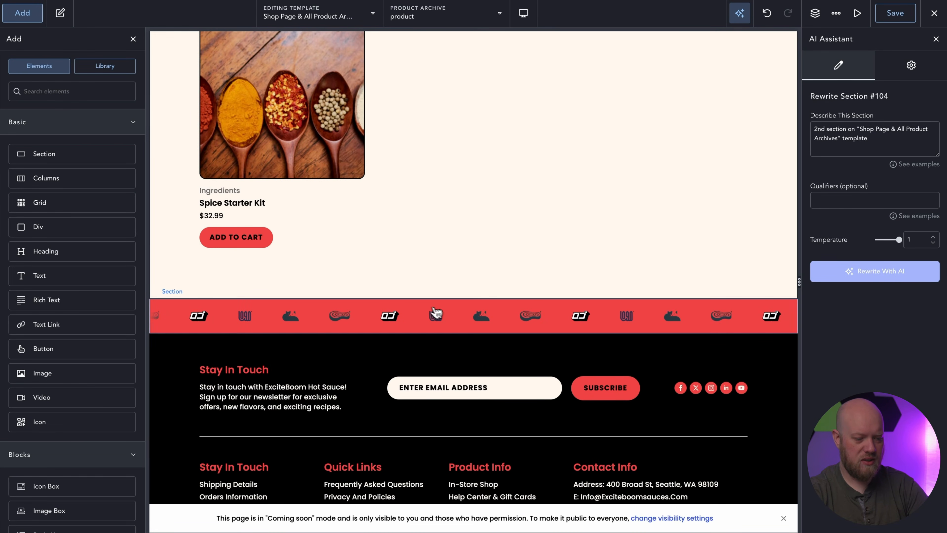
Step: Copy the shop template's "Ignite Your Taste Buds!" hero section into the Single Product template
scroll(421, 317, "up", 5)
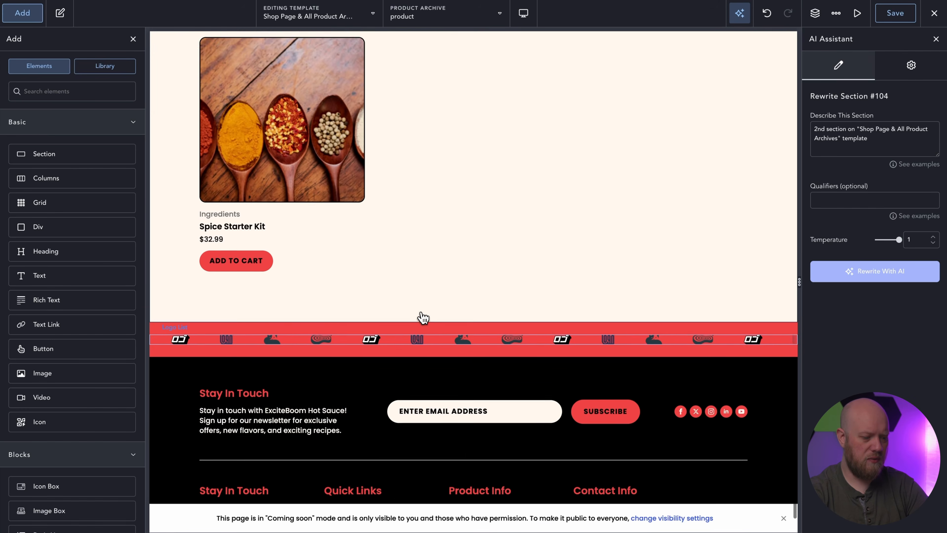
scroll(420, 317, "down", 1)
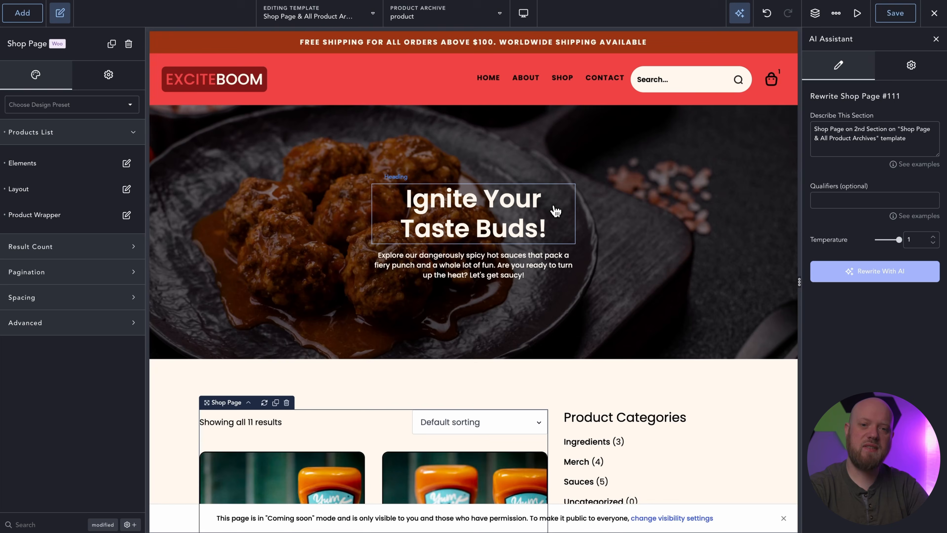
scroll(556, 209, "down", 10)
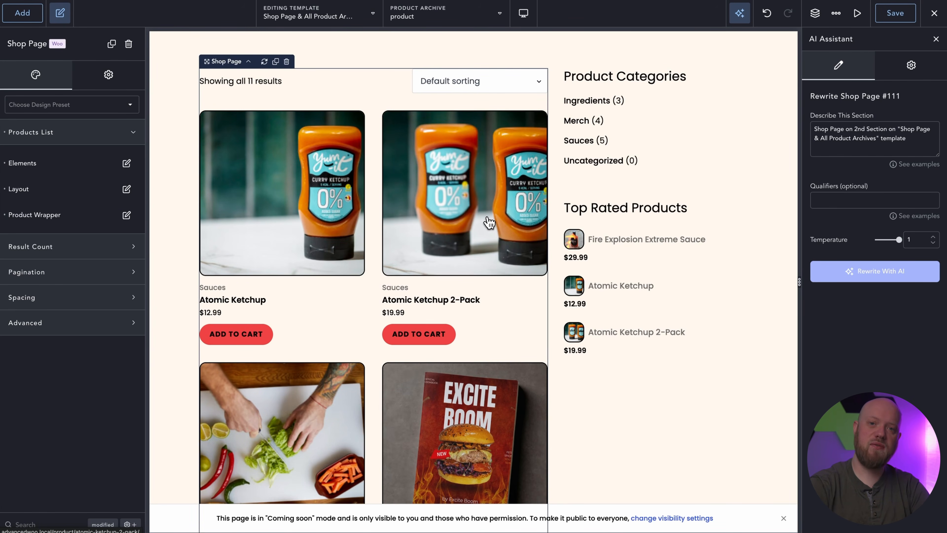
scroll(489, 223, "up", 9)
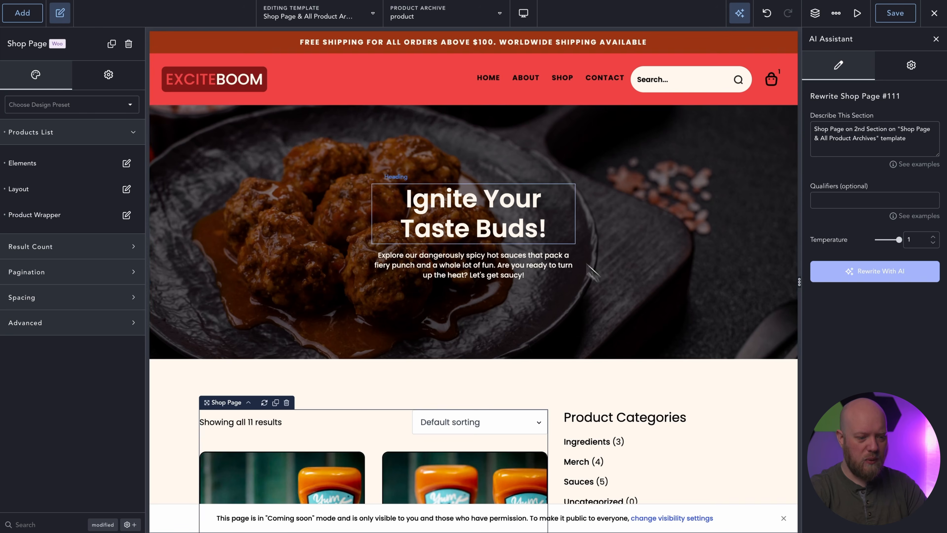
left_click(653, 254)
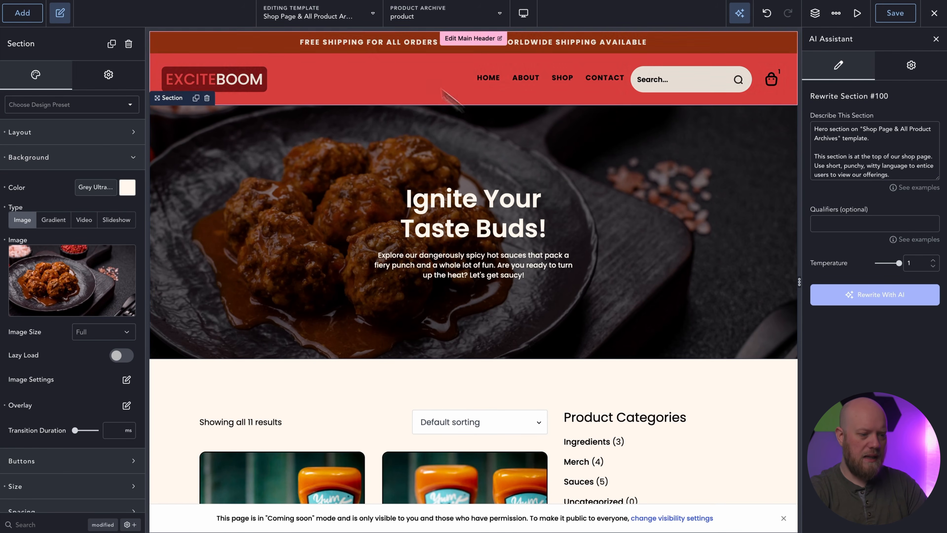
left_click(343, 17)
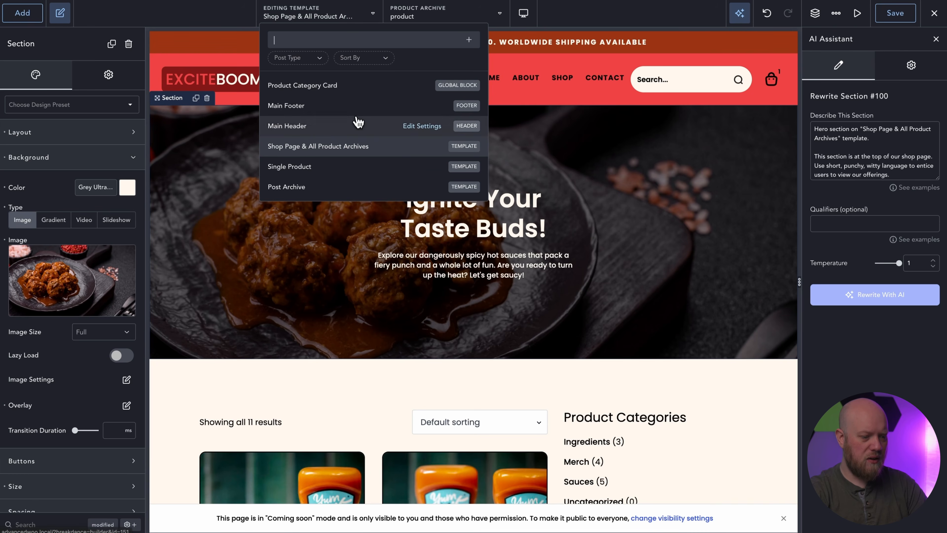
scroll(356, 120, "down", 3)
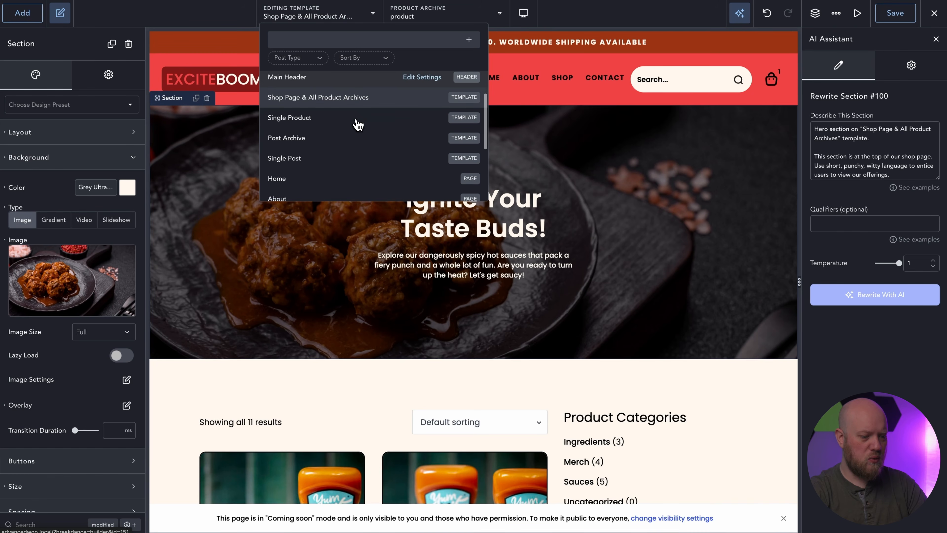
left_click(328, 109)
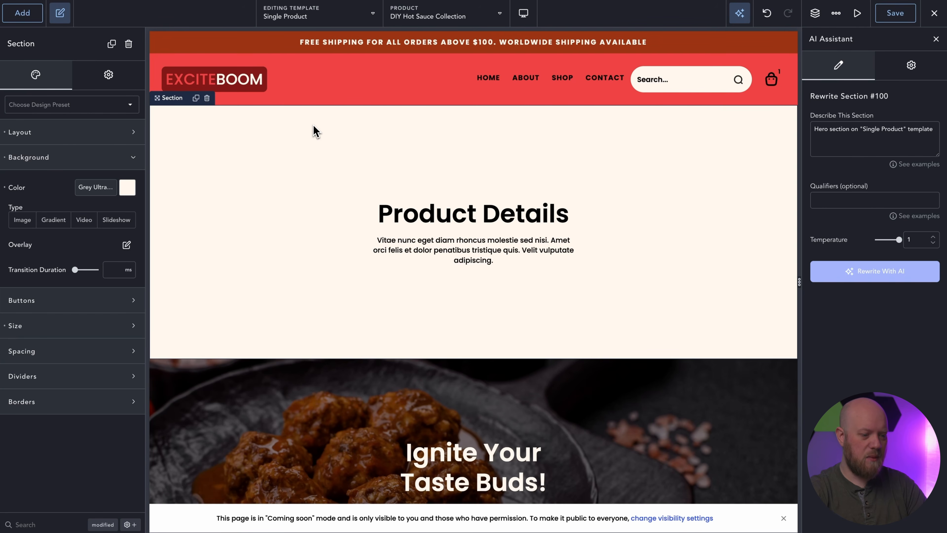
Step: Delete the original Product Details hero section from the Single Product template
key("Delete")
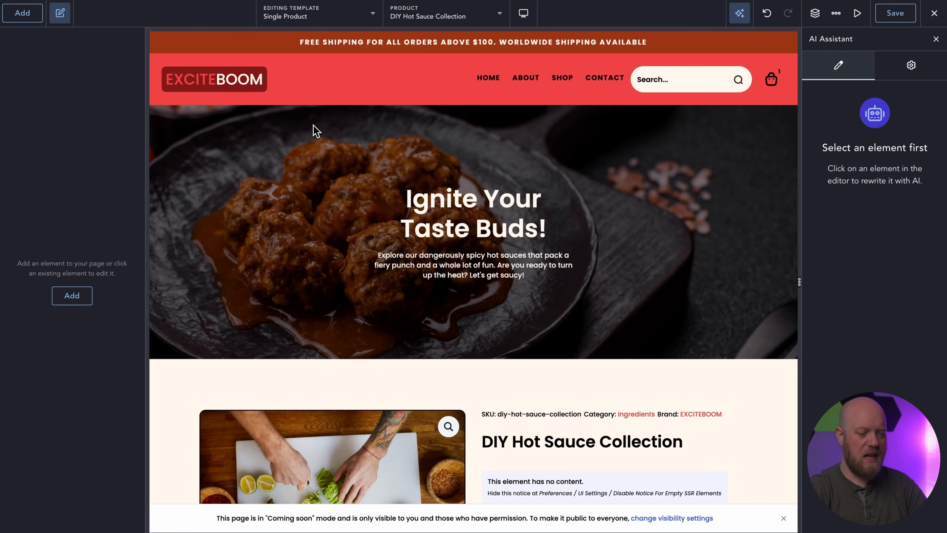
scroll(605, 171, "down", 3)
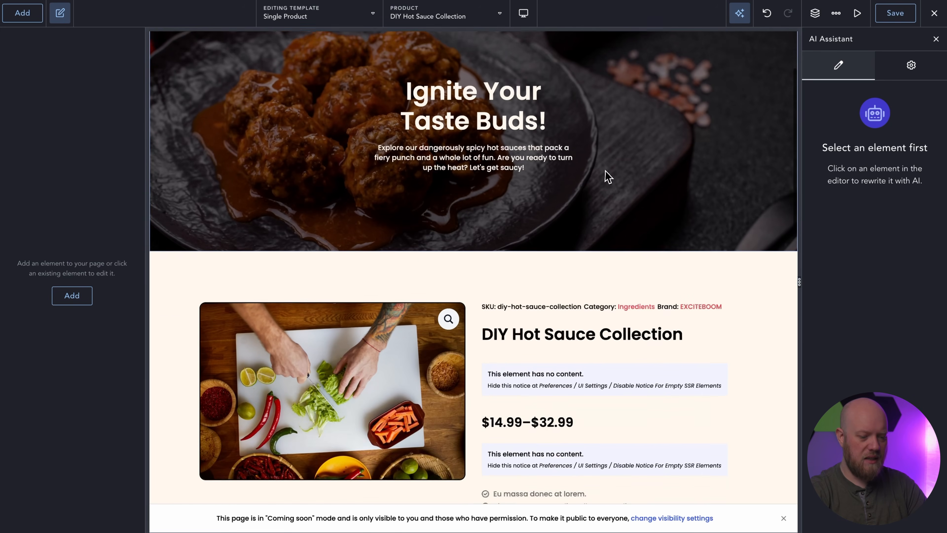
scroll(606, 175, "up", 3)
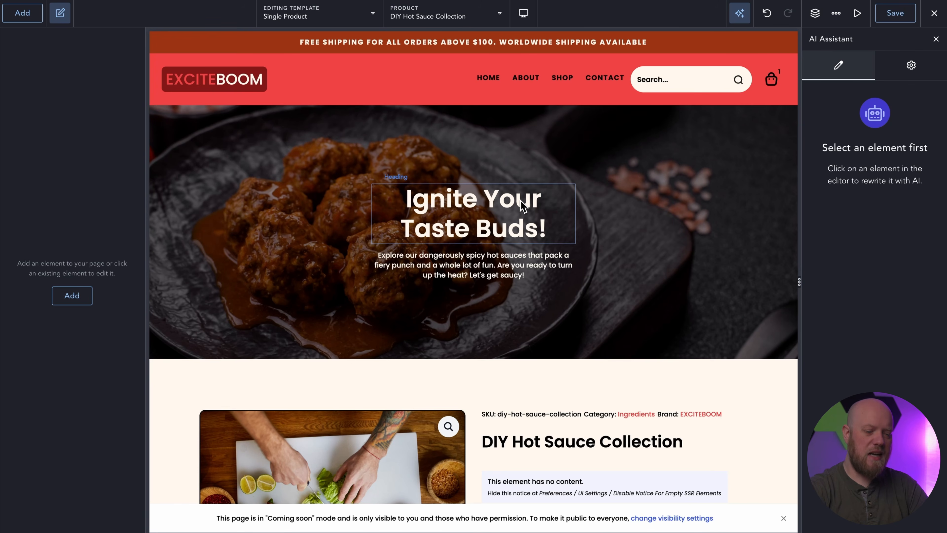
Step: Replace the hero heading's text with the dynamic WooCommerce Product Title field
left_click(516, 207)
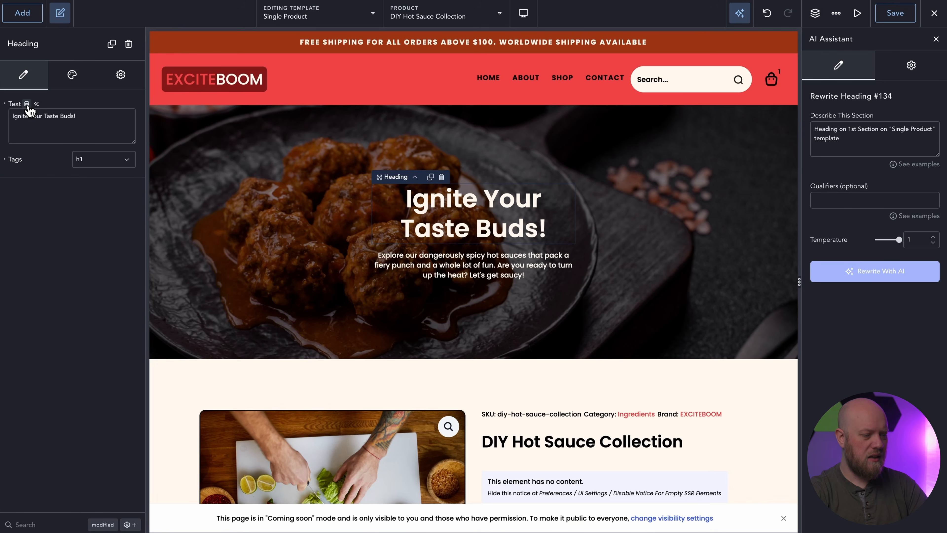
left_click(27, 104)
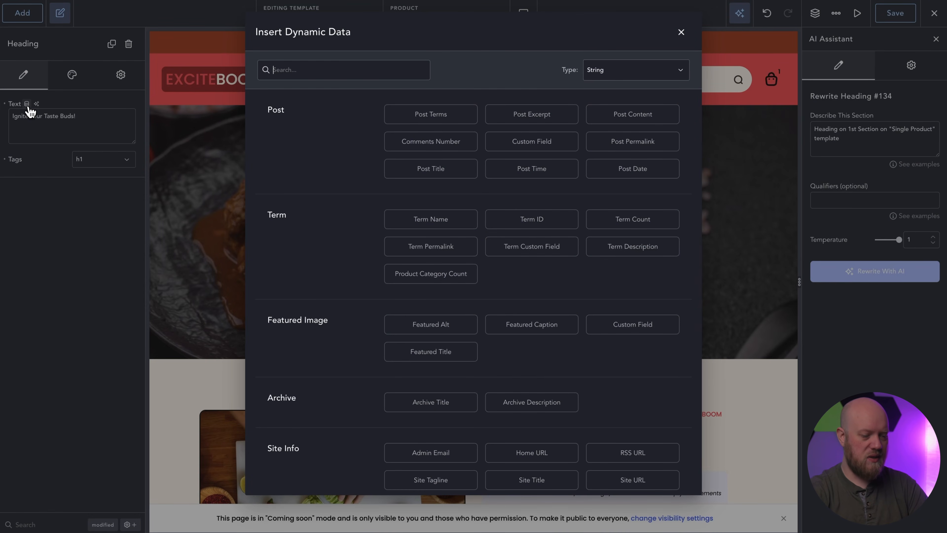
scroll(302, 161, "down", 10)
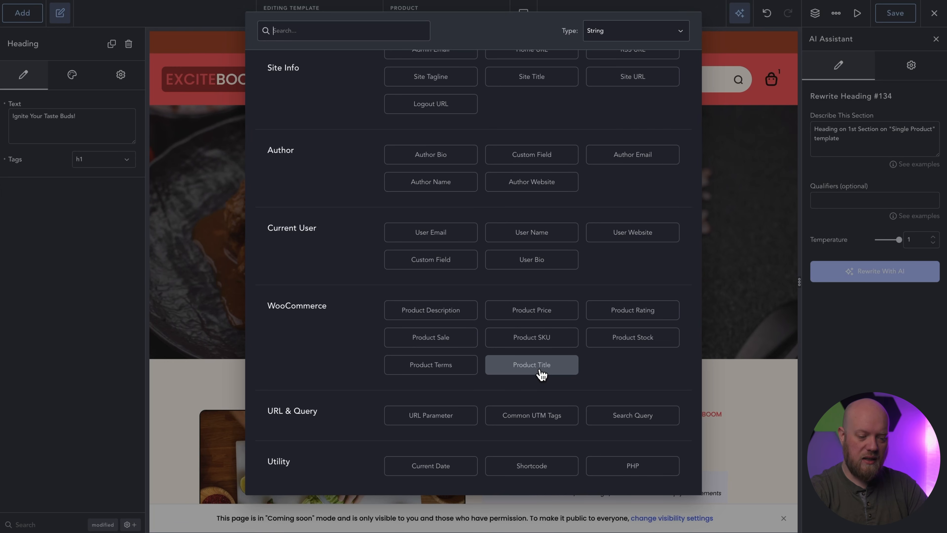
type("pro")
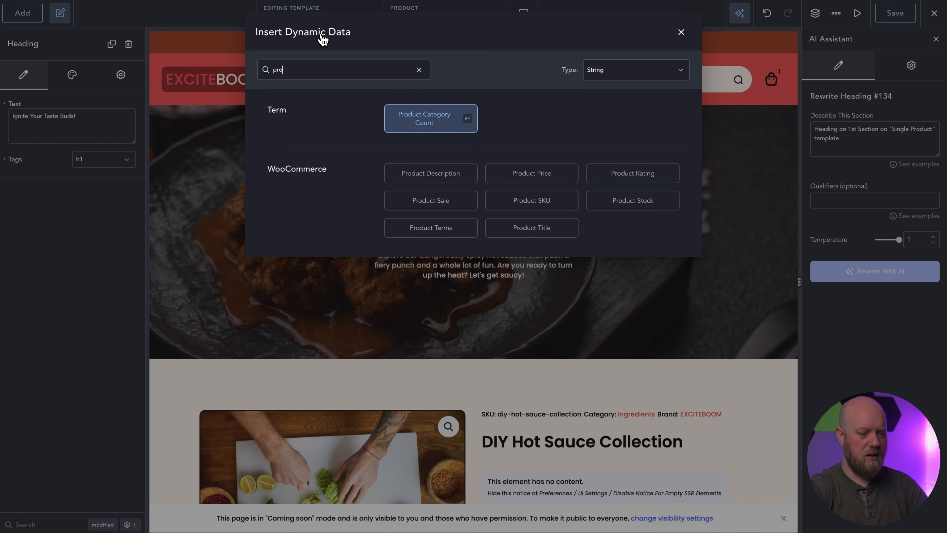
type("duct")
left_click(539, 227)
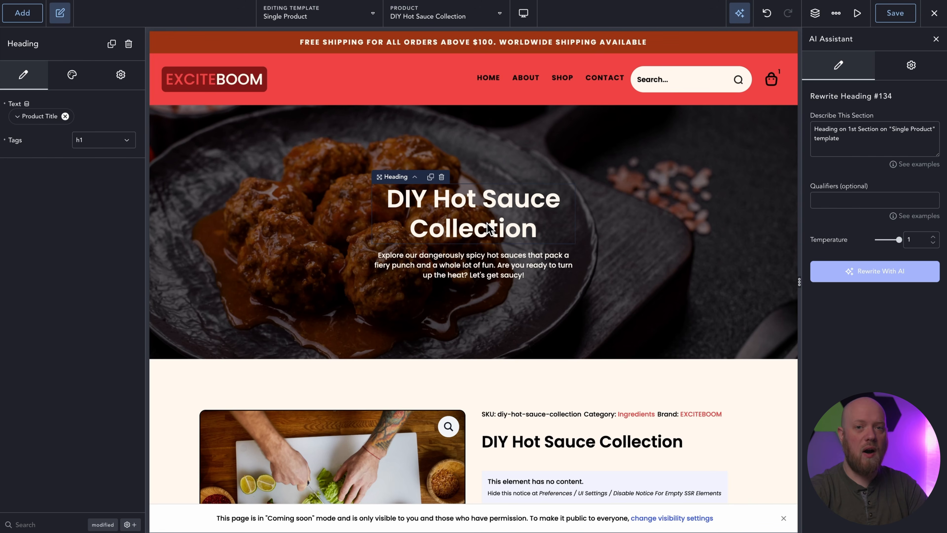
Step: Replace the hero section's body text with the dynamic WooCommerce Product Description field
left_click(485, 258)
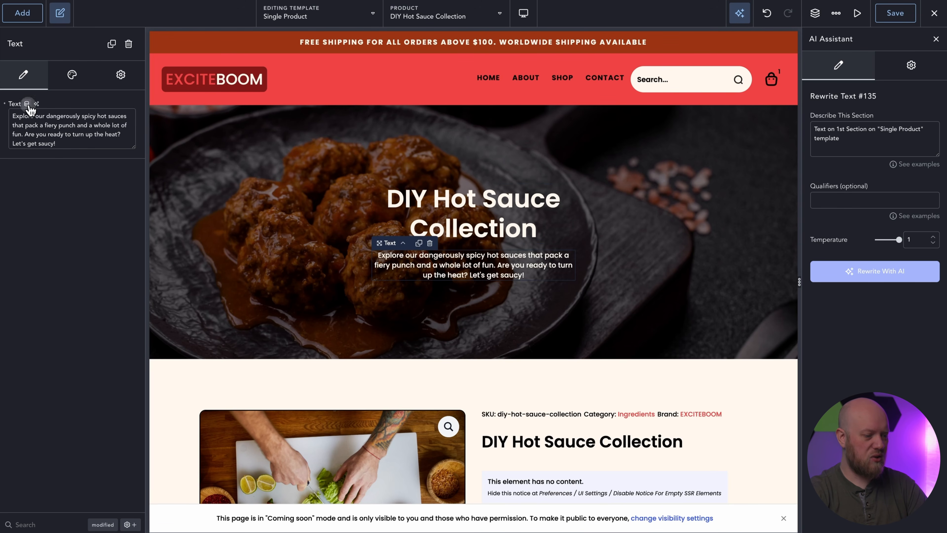
left_click(26, 104)
scroll(388, 213, "down", 10)
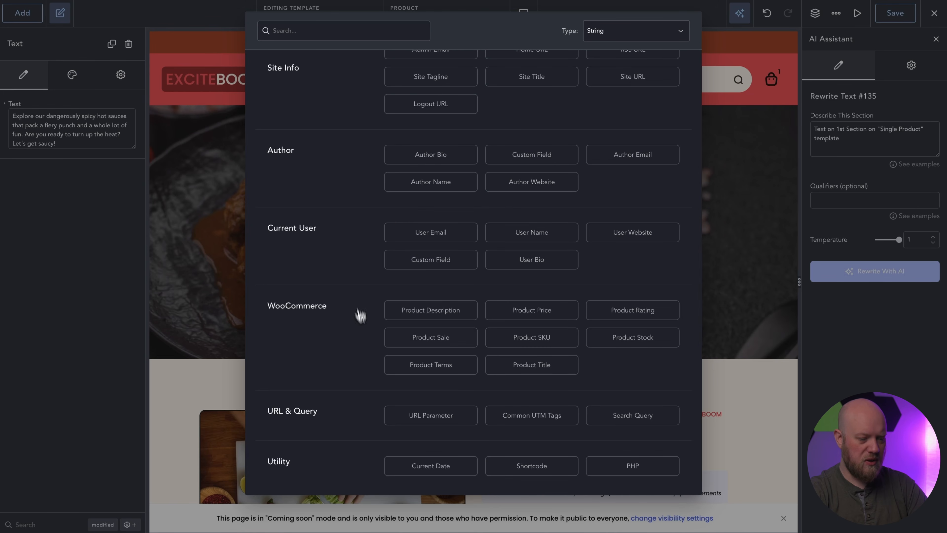
left_click(431, 309)
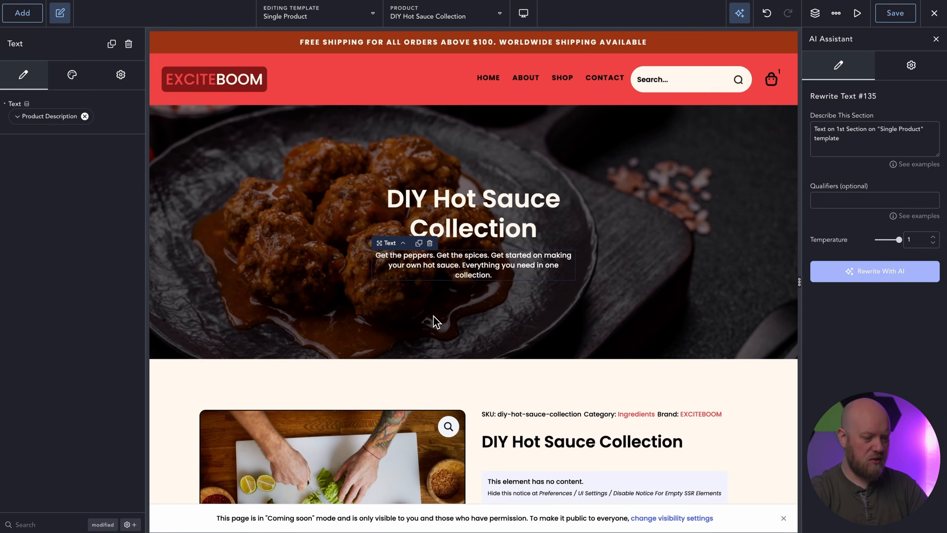
Step: Set the hero section's background image to the dynamic WooCommerce Product Image and close the AI Assistant
left_click(436, 321)
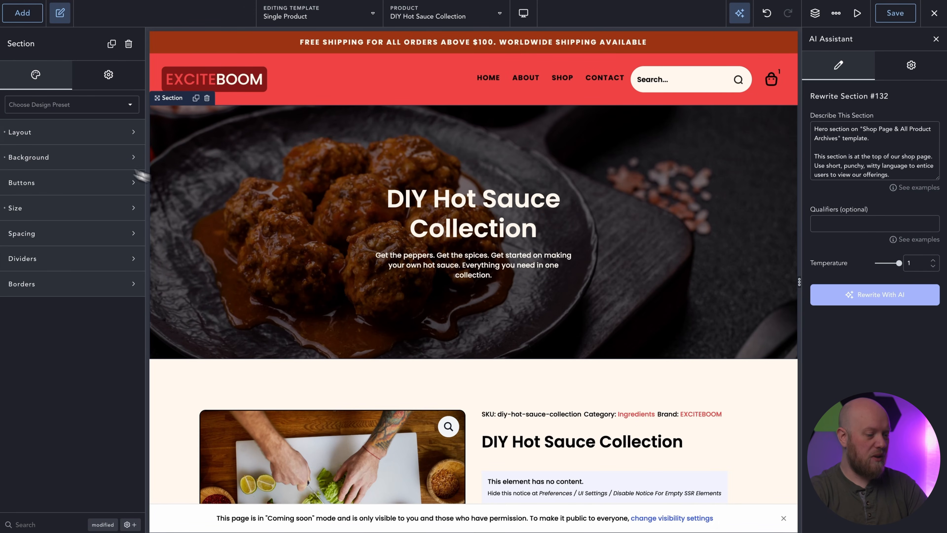
left_click(88, 158)
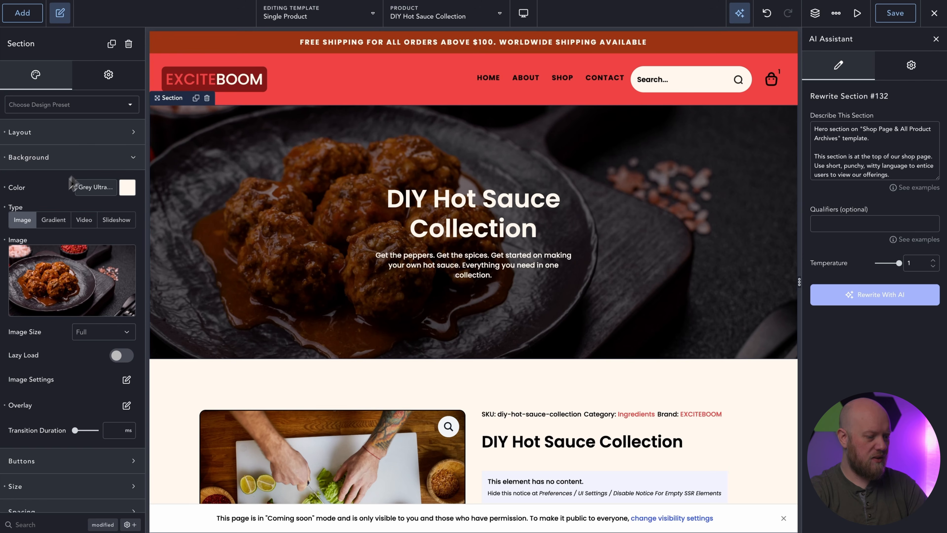
left_click(52, 241)
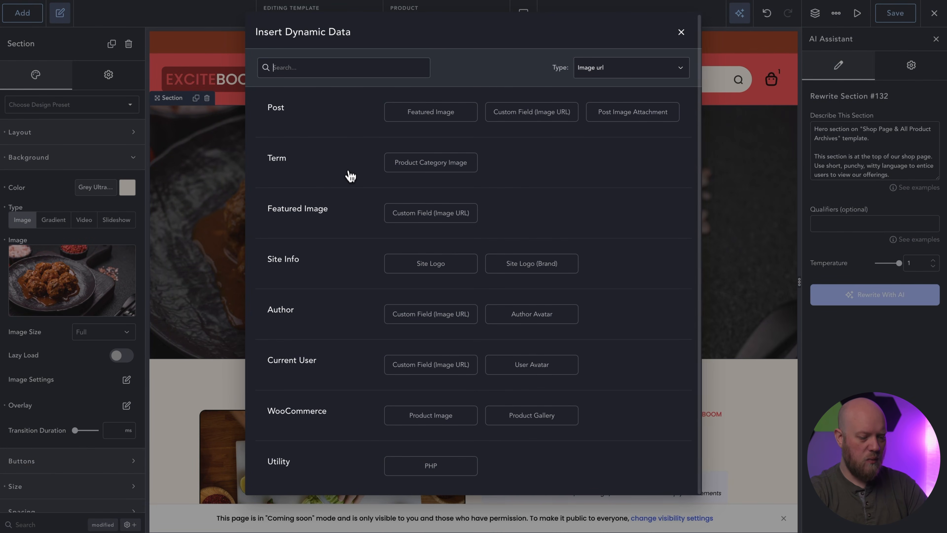
left_click(442, 417)
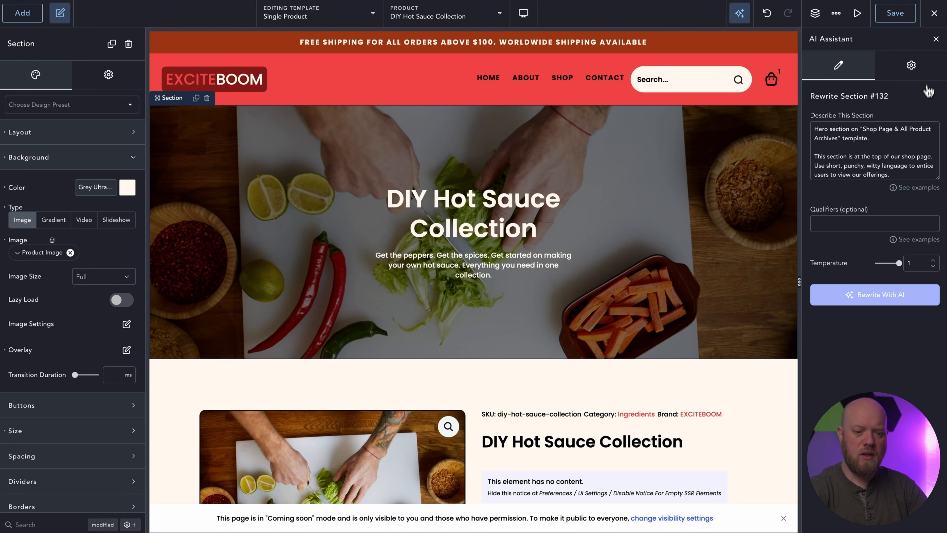
left_click(936, 38)
Step: Delete the product title, both empty placeholder elements and the checkmark icon list from the product details column
scroll(662, 188, "down", 3)
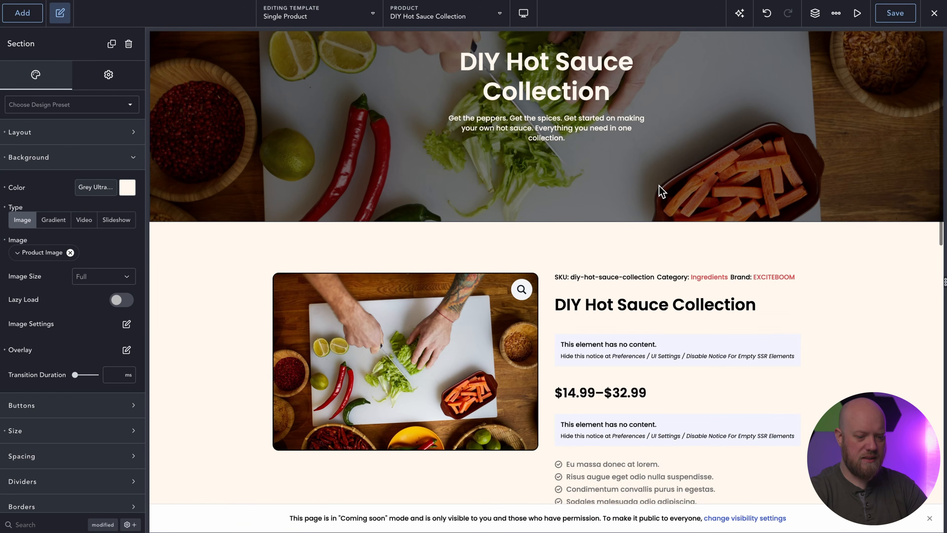
left_click(625, 309)
key("Delete")
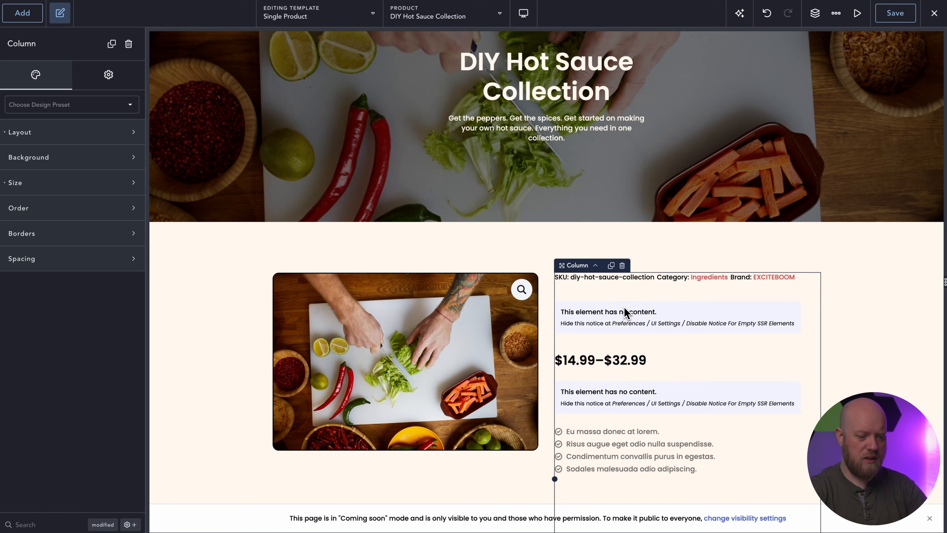
left_click(630, 321)
key("Delete")
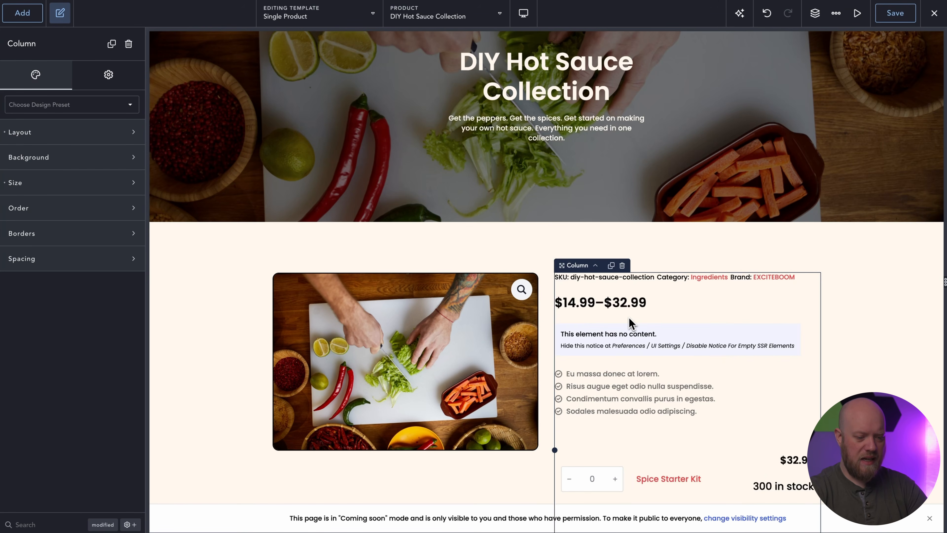
left_click(630, 349)
key("Delete")
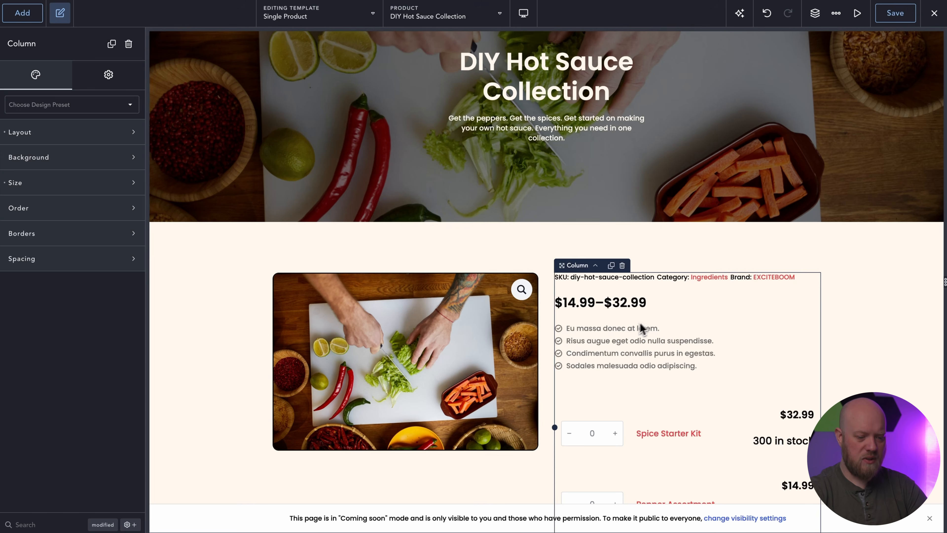
left_click(595, 366)
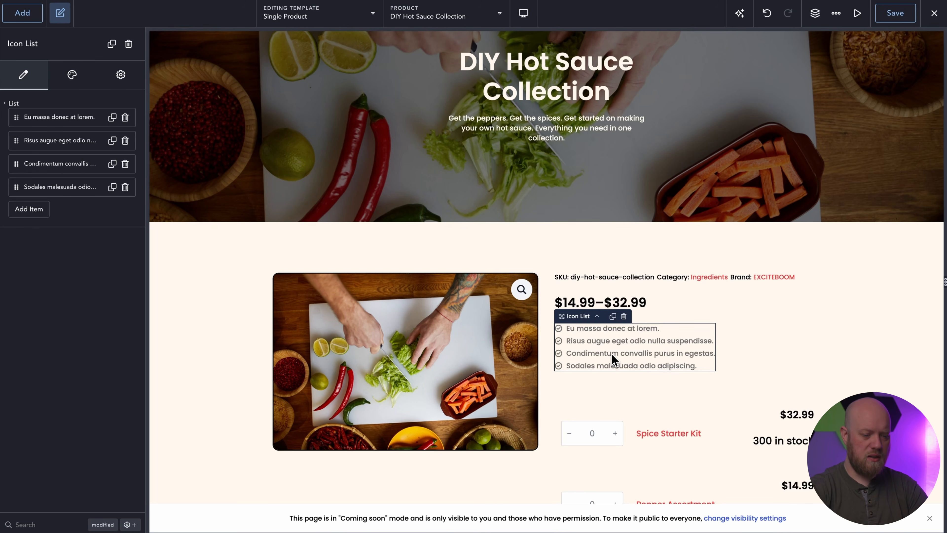
key("Delete")
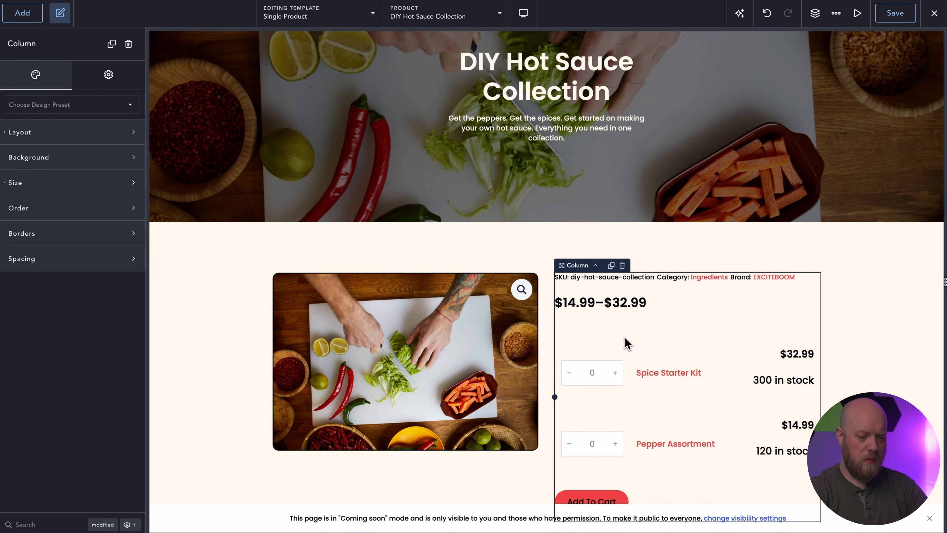
Step: Set the container top margin of the Product Cart Button to auto
left_click(639, 412)
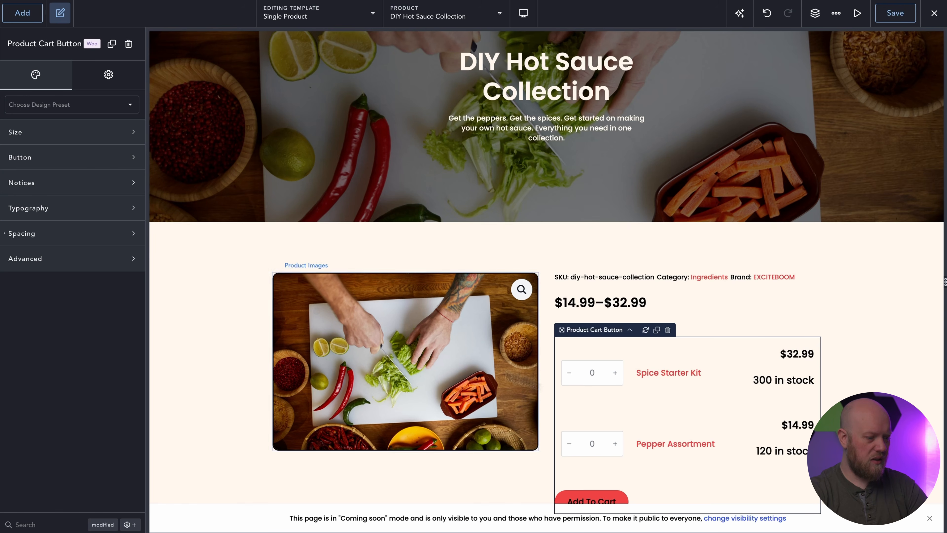
left_click(89, 239)
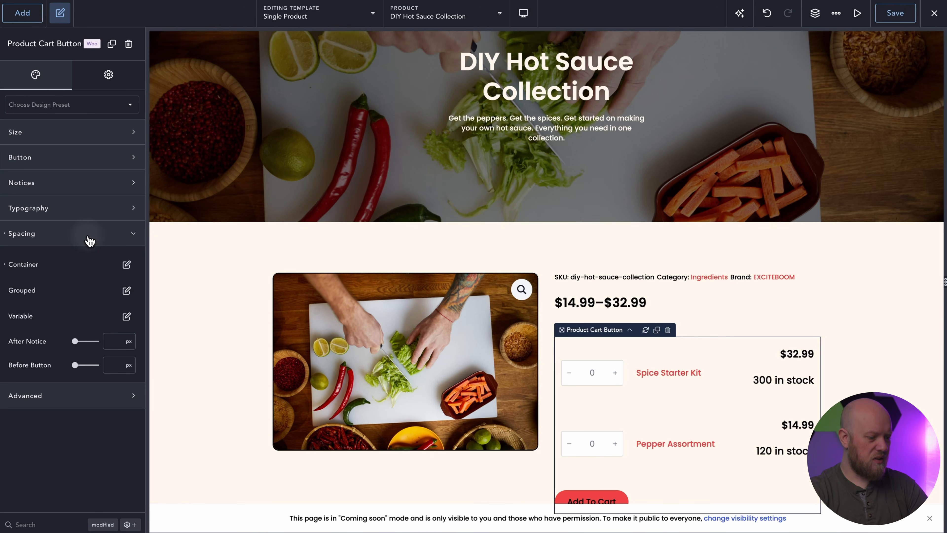
left_click(127, 265)
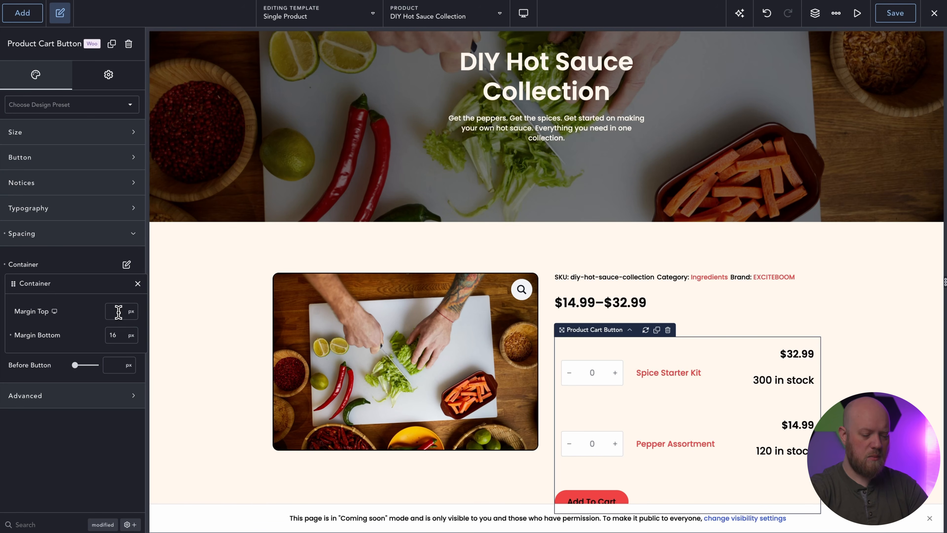
type("auto")
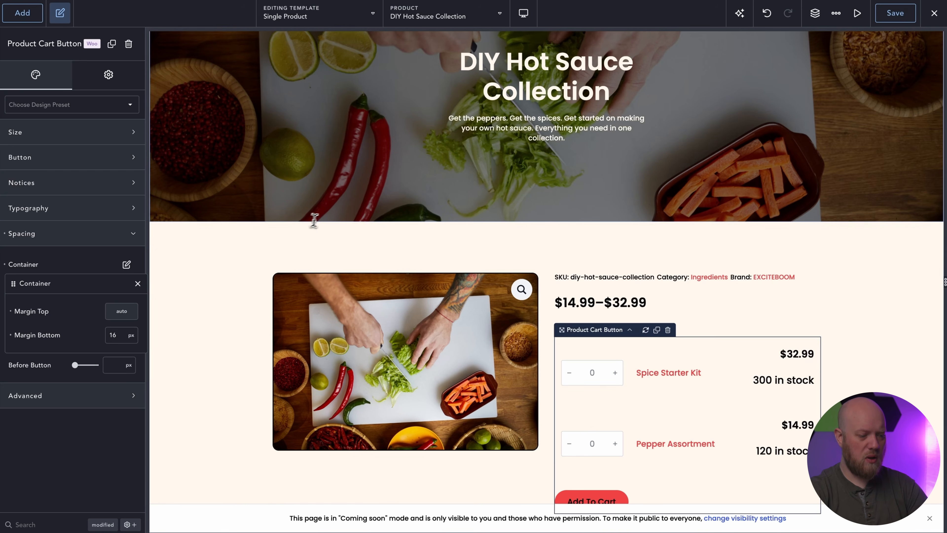
Step: Delete the Product Meta element showing SKU, category and brand from the product details column
scroll(322, 217, "down", 3)
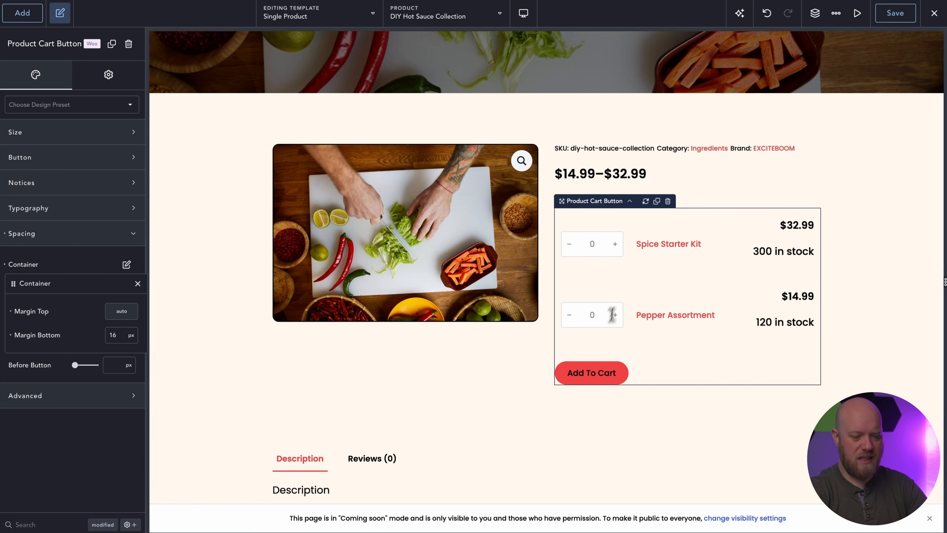
left_click(643, 149)
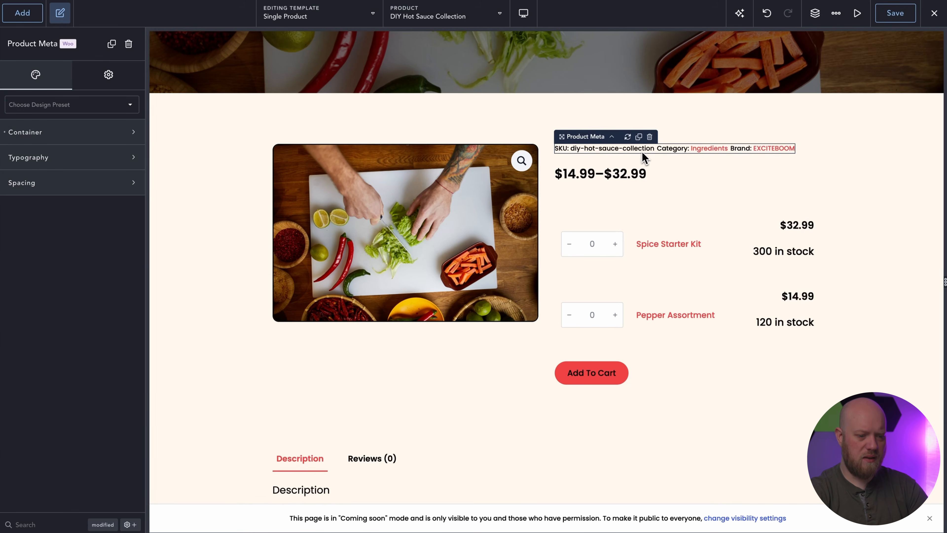
left_click(128, 44)
Step: Set the Product Price element's current price font size to 2rem
left_click(608, 159)
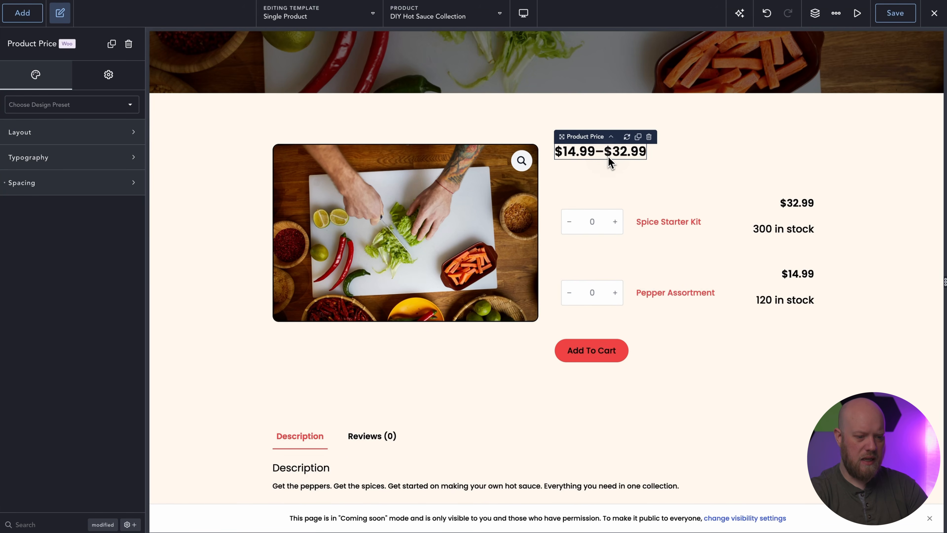
left_click(99, 153)
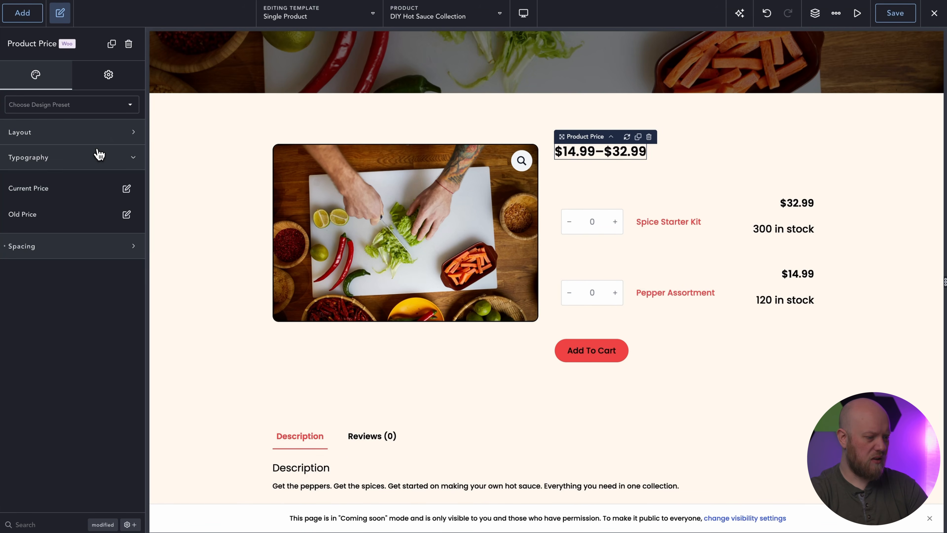
left_click(126, 189)
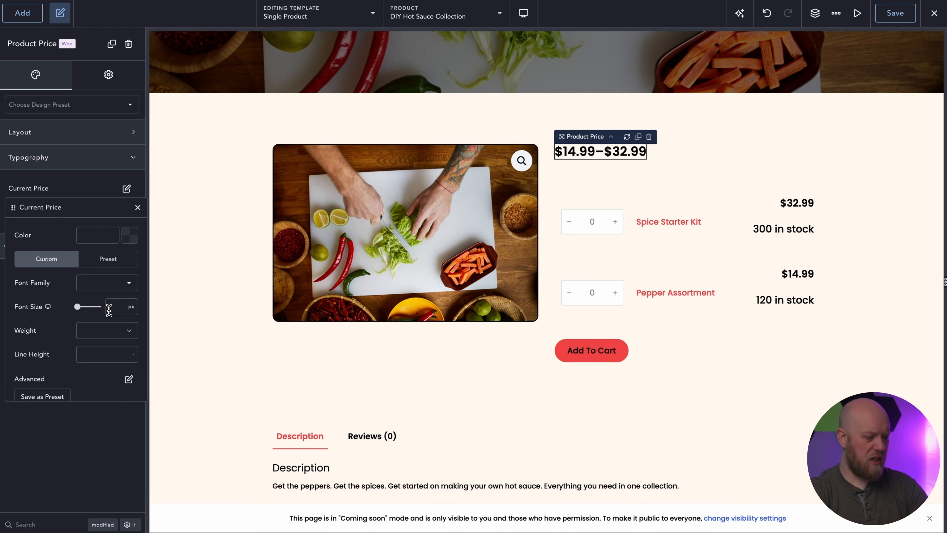
type("2rem")
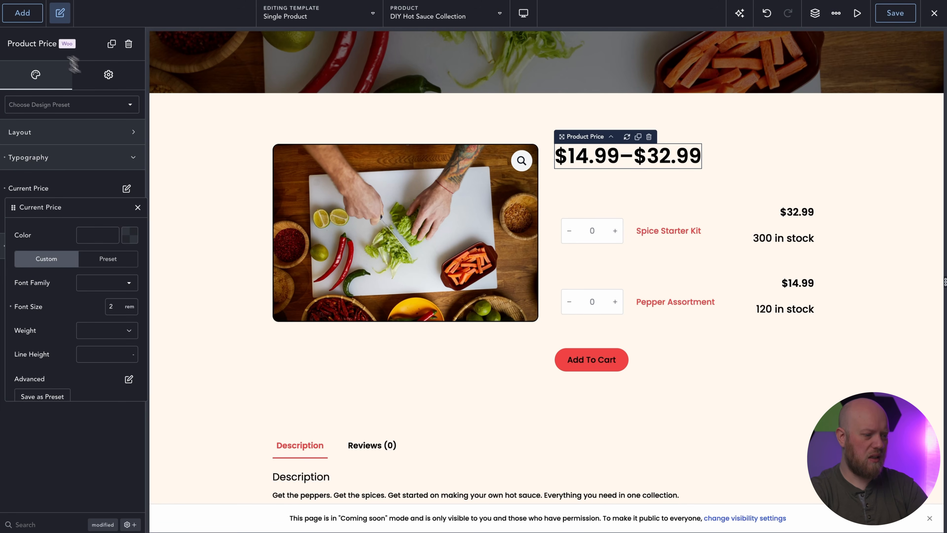
Step: Add a Product Description element between the price and the cart options in the product details column
left_click(30, 21)
left_click(39, 95)
type("desc")
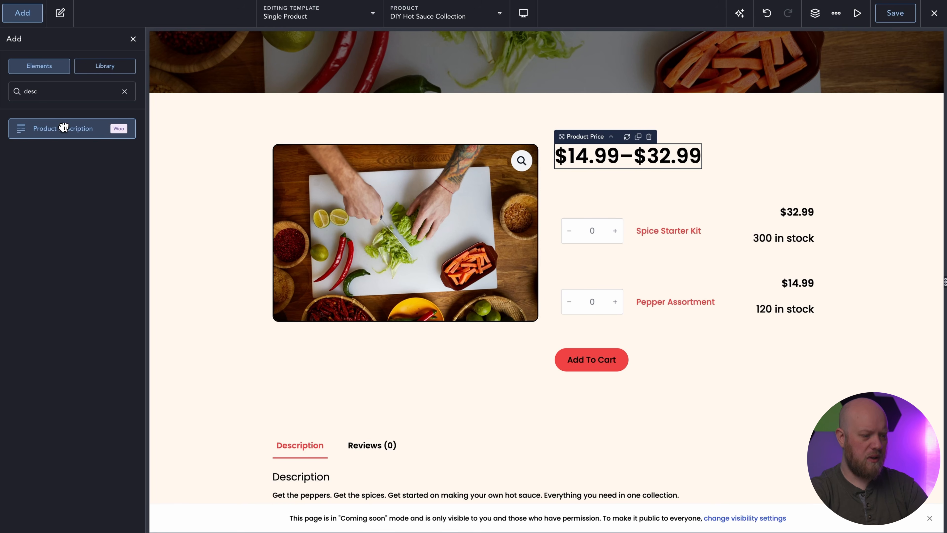
left_click_drag(78, 129, 664, 191)
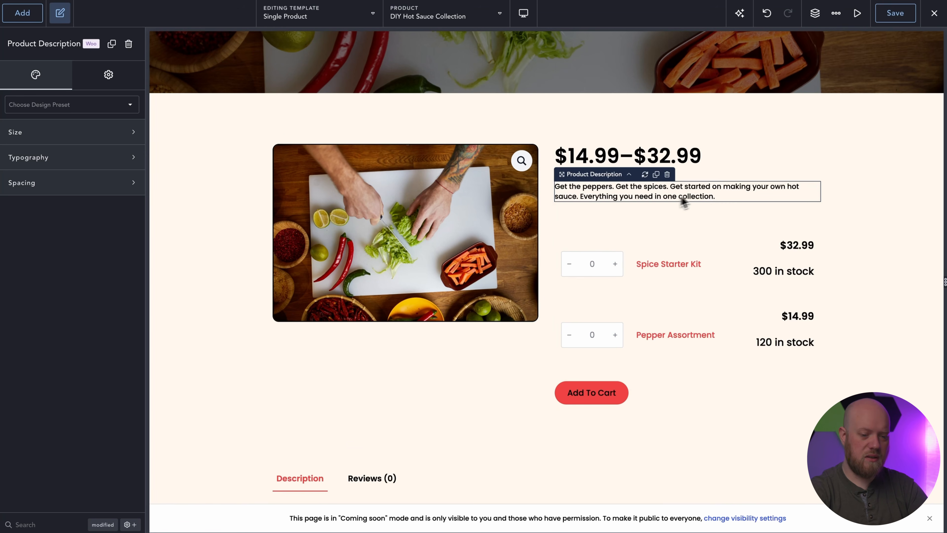
Step: Set the top padding of the section containing the product image and details to 0 px
left_click(820, 180)
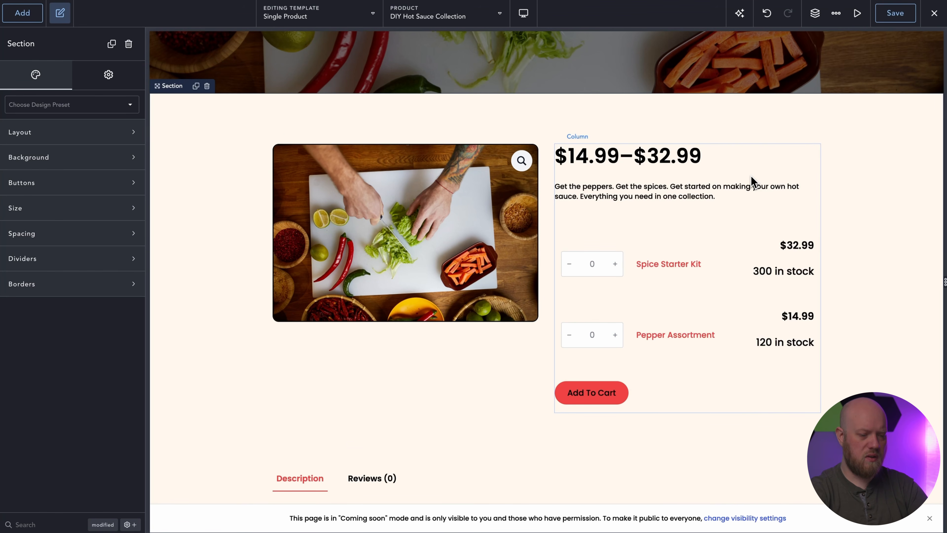
scroll(751, 183, "up", 2)
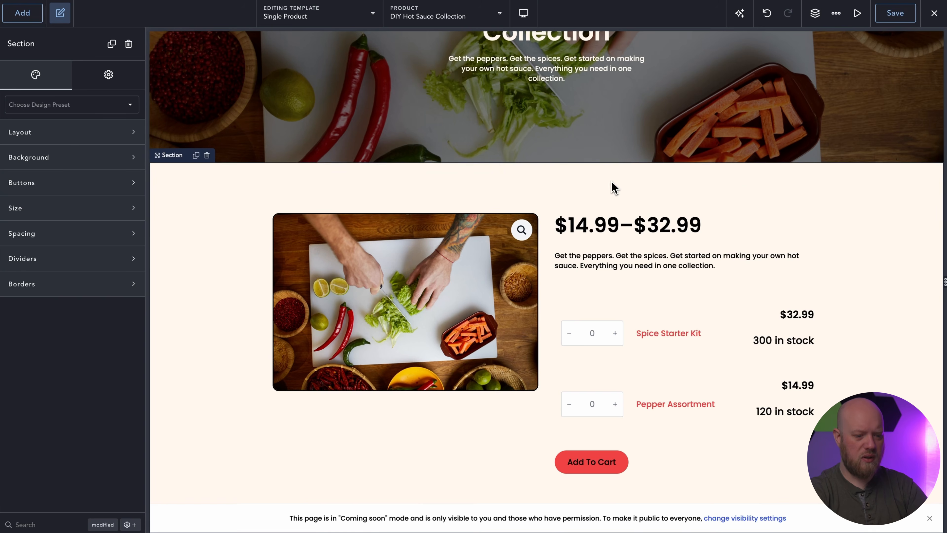
scroll(612, 186, "up", 2)
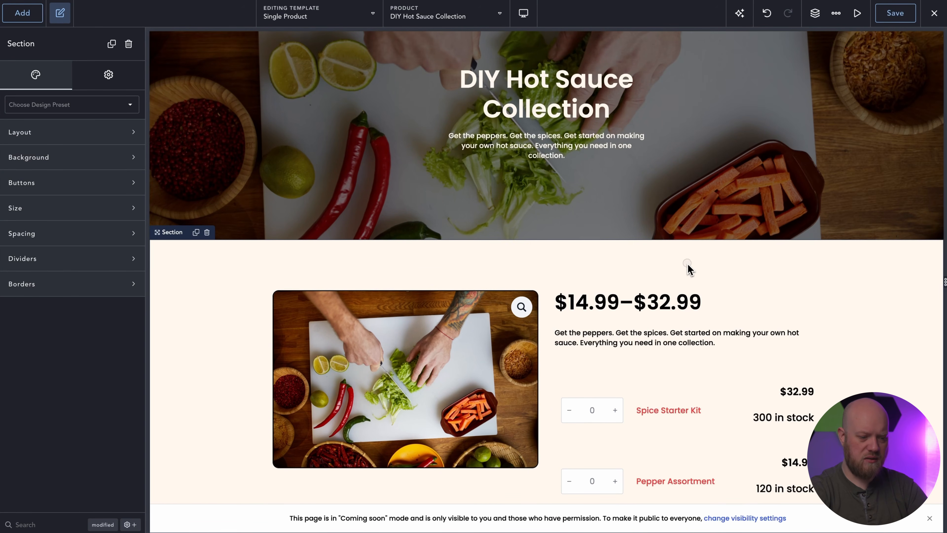
scroll(634, 273, "down", 2)
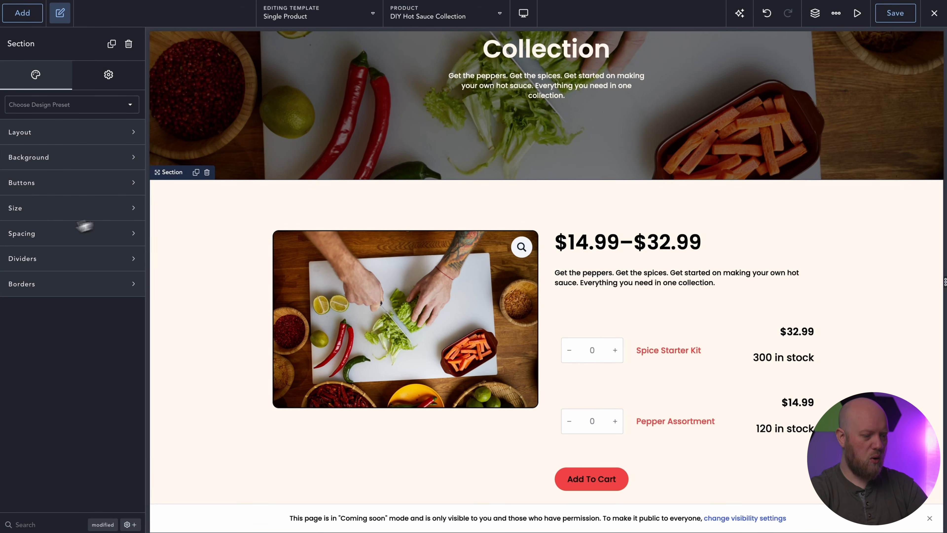
left_click(46, 235)
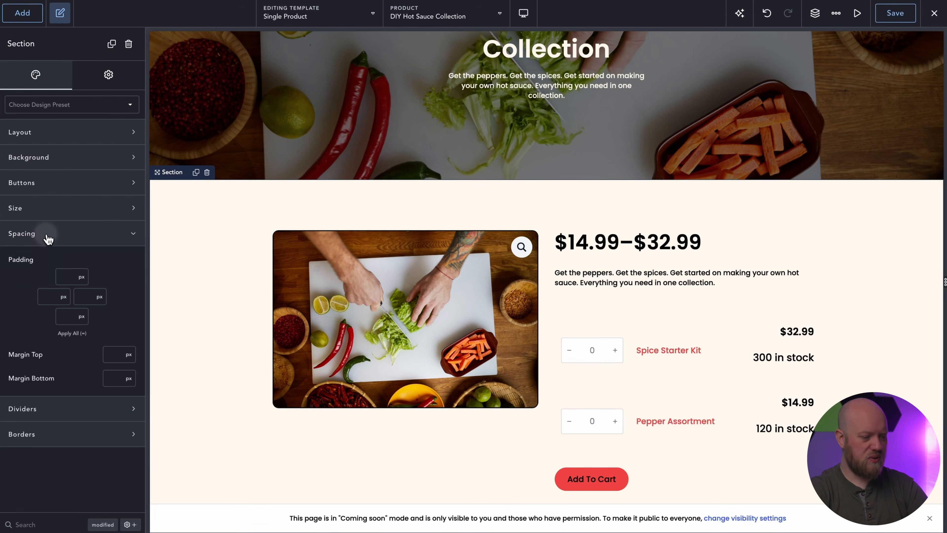
left_click(65, 278)
type("0")
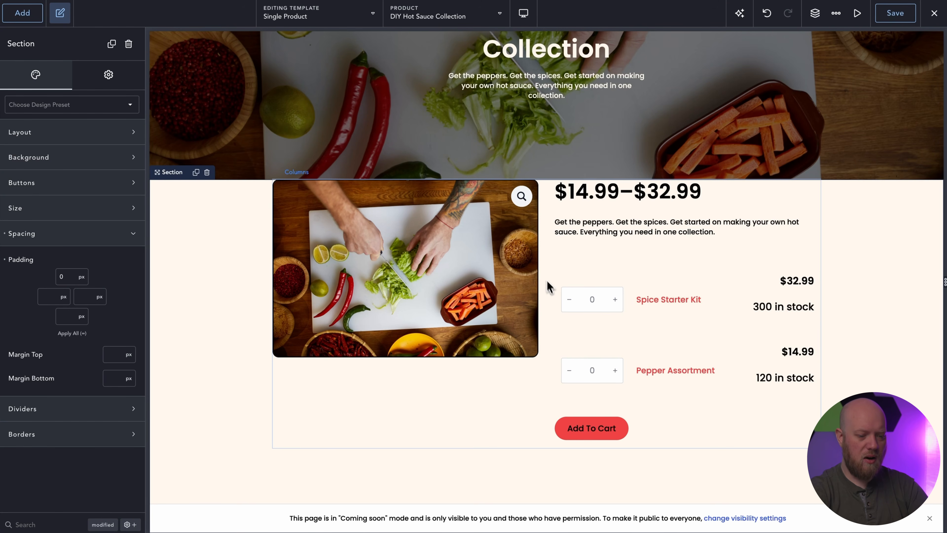
Step: Add a Div element beneath the product image and details columns
left_click(547, 260)
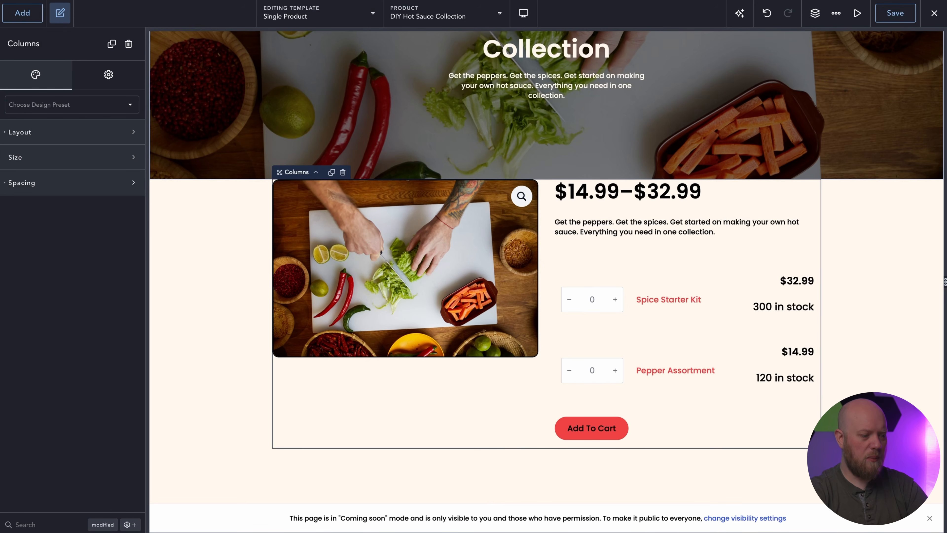
left_click(15, 10)
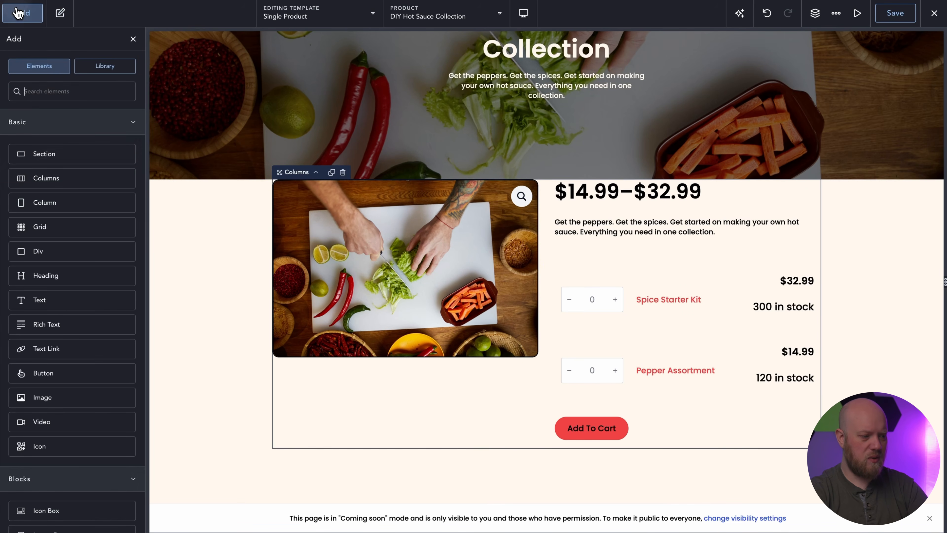
type("div")
key("Return")
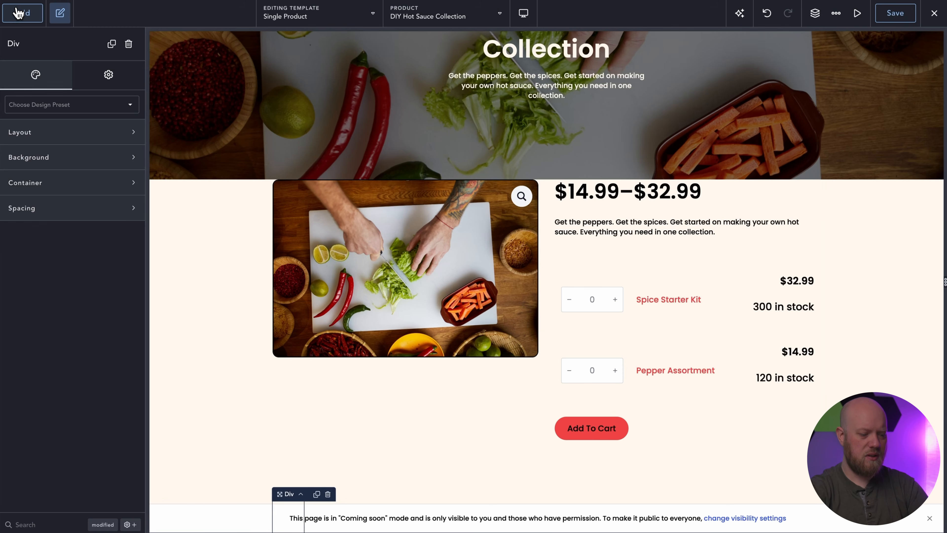
scroll(298, 353, "down", 3)
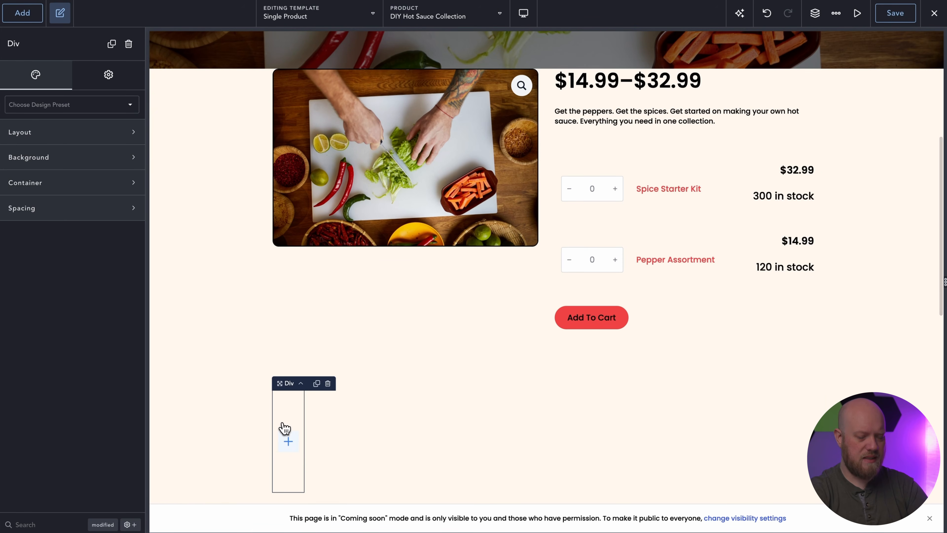
Step: Nest the Columns element holding the product image and details inside the empty Div
left_click(815, 13)
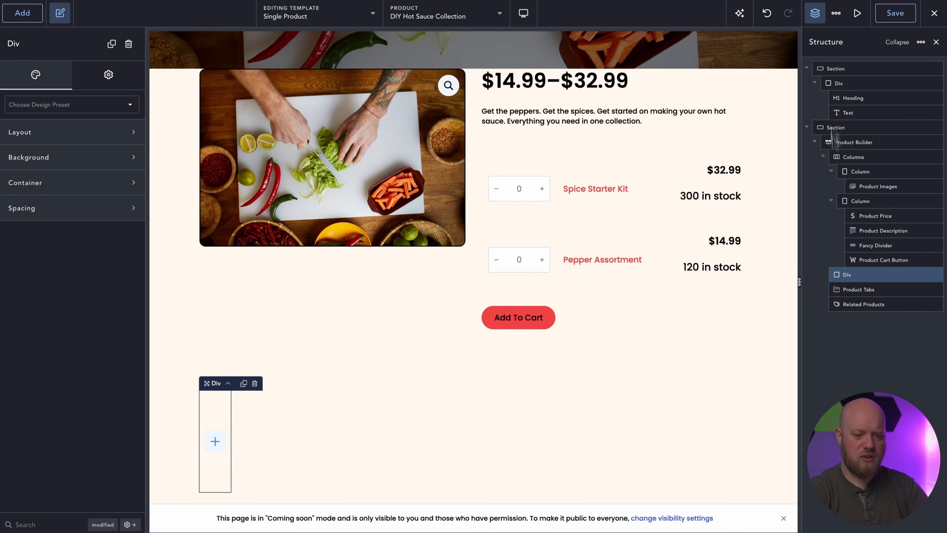
left_click(824, 158)
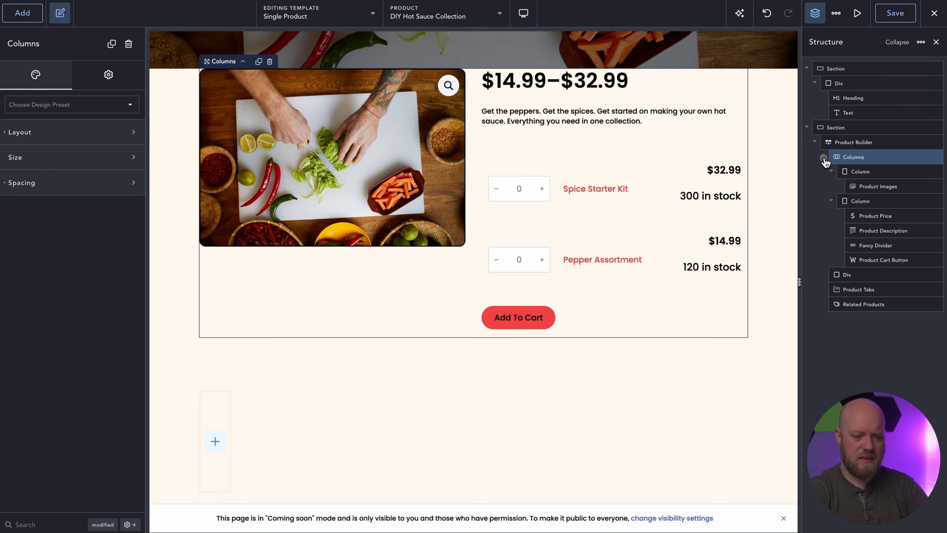
left_click_drag(825, 162, 865, 177)
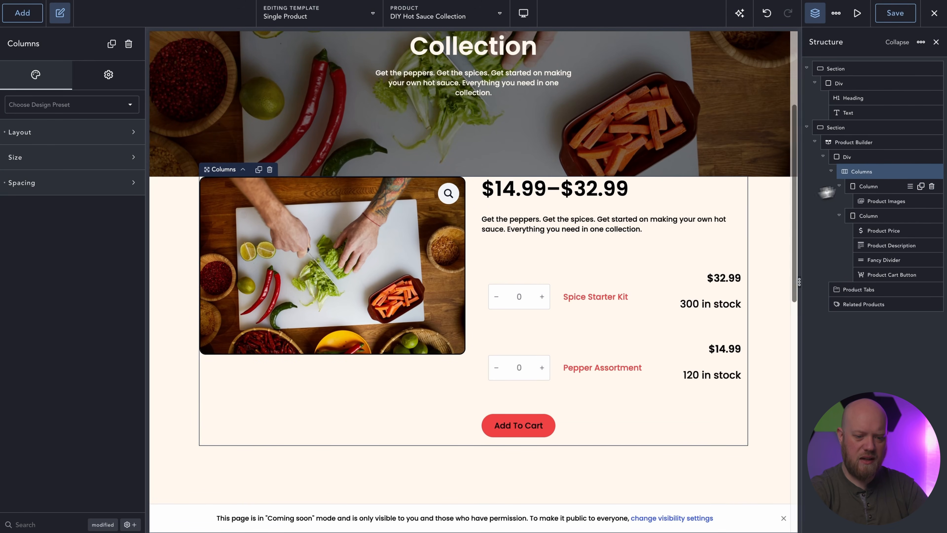
Step: Give the Div wrapping the product columns a cream background color from the saved swatches
left_click(861, 156)
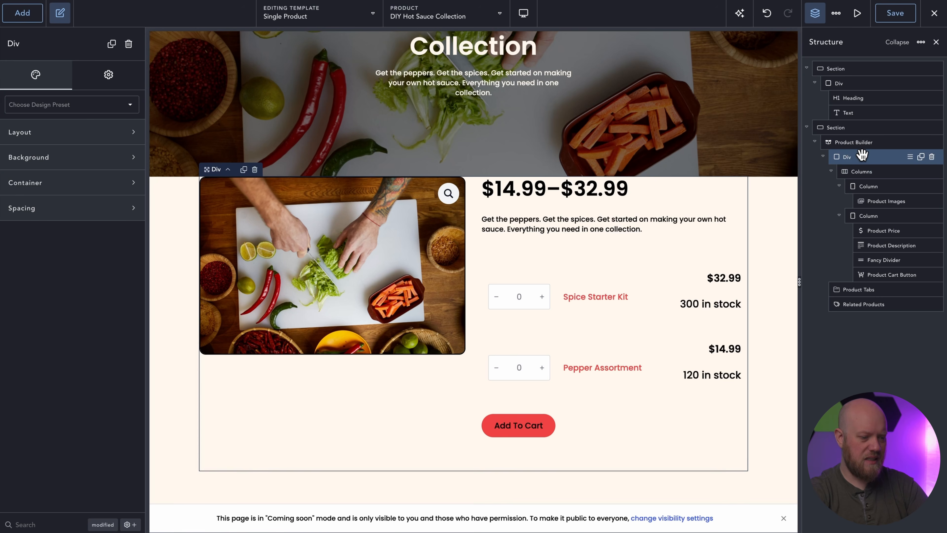
left_click(88, 158)
left_click(126, 189)
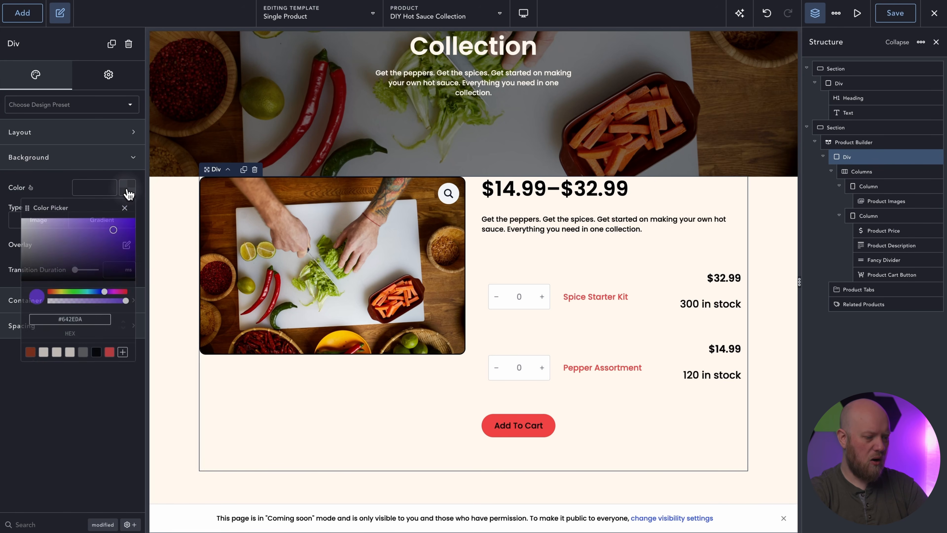
left_click(57, 352)
left_click(79, 160)
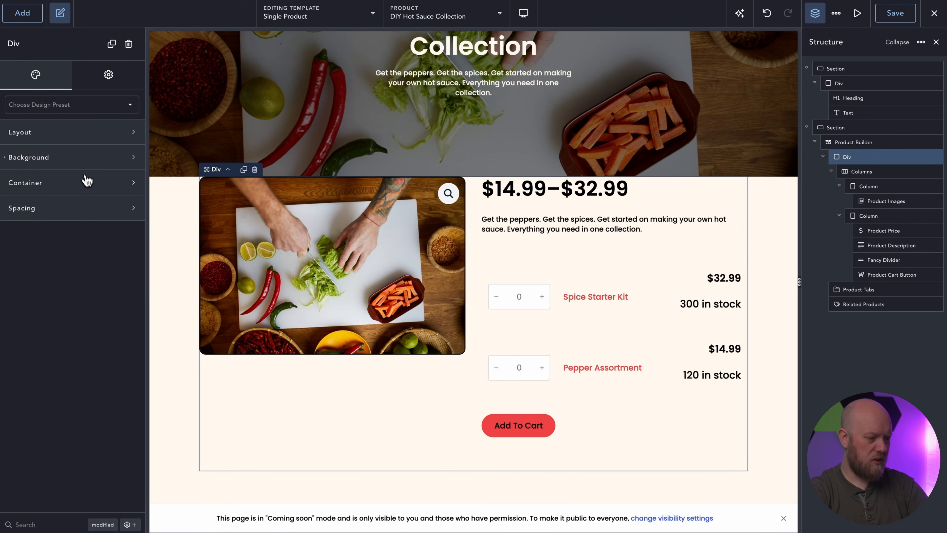
Step: Set the product Div's padding to 32 px on all sides
left_click(86, 182)
left_click(127, 262)
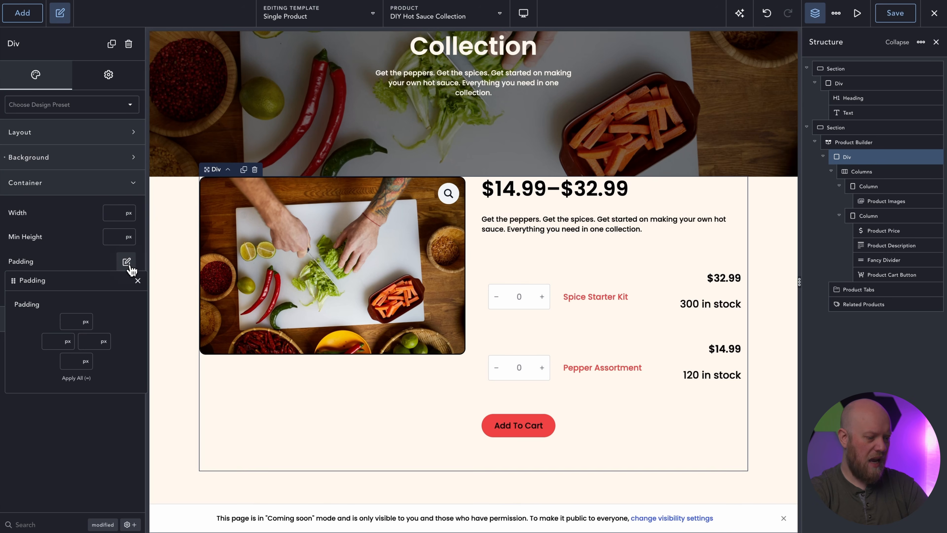
left_click(71, 321)
type("32")
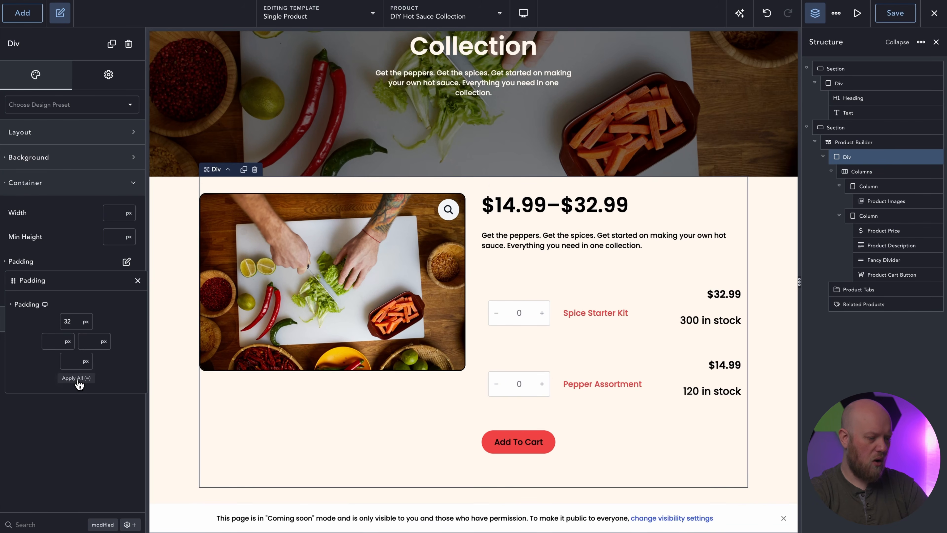
left_click(76, 377)
left_click(137, 281)
left_click(60, 186)
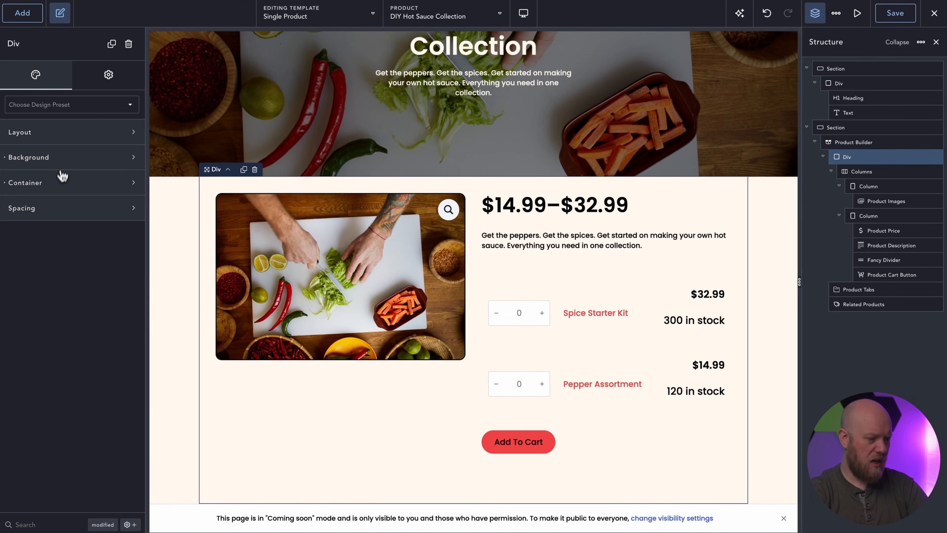
Step: Give the product Div a 12 px border radius and add a default shadow
left_click(64, 158)
left_click(63, 158)
left_click(62, 184)
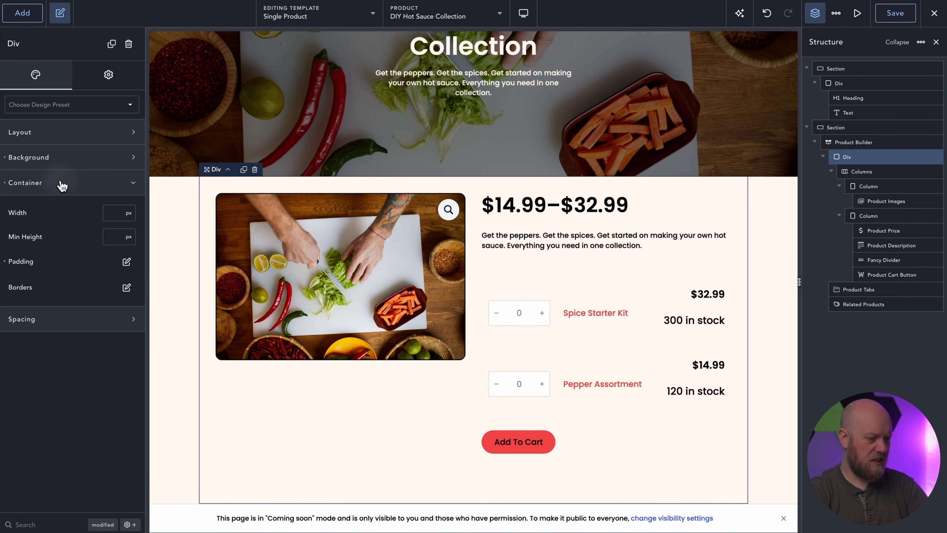
left_click(126, 287)
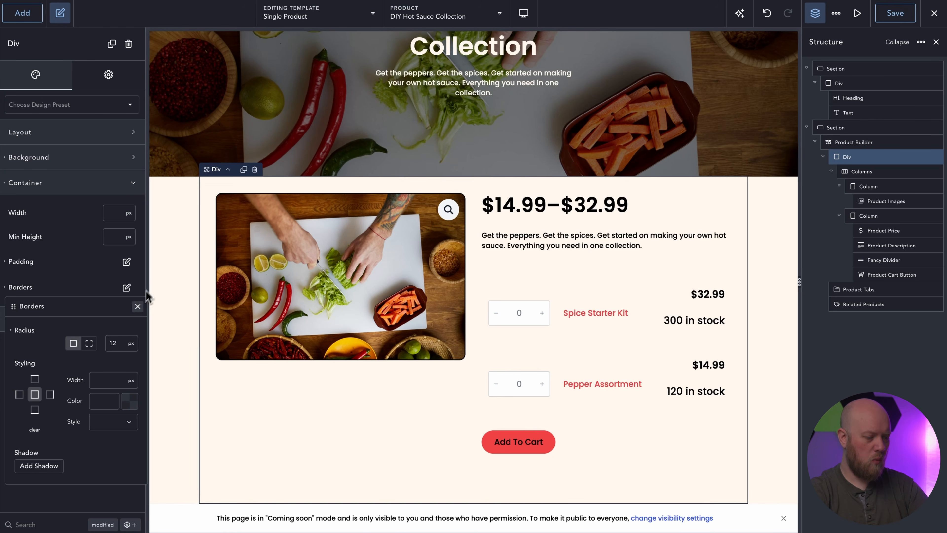
left_click(55, 466)
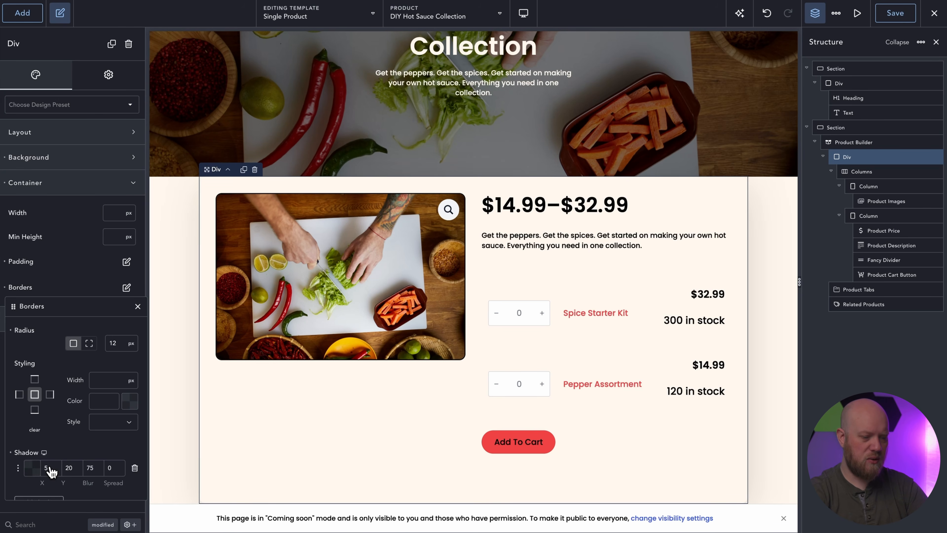
left_click(138, 306)
left_click(93, 183)
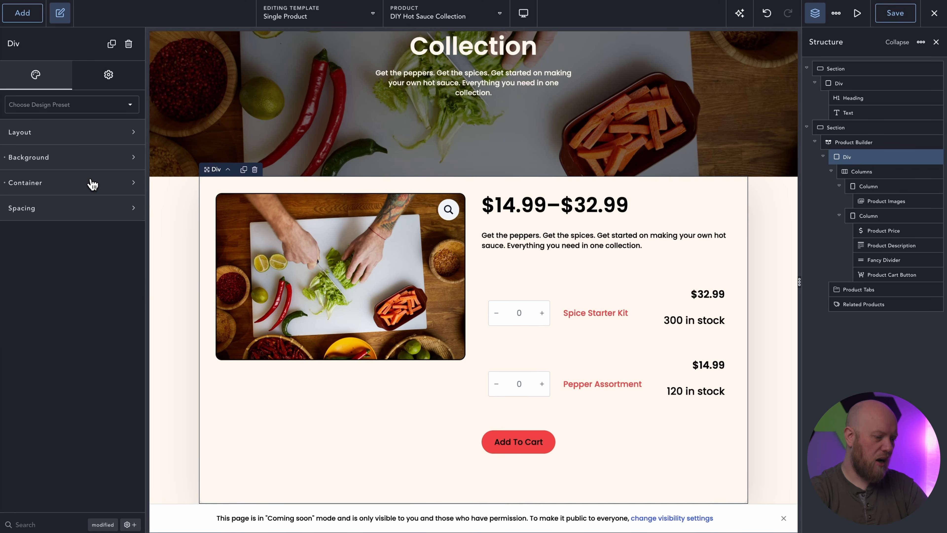
Step: Set the product Div's top margin to -64 px so it overlaps the hero section
left_click(81, 207)
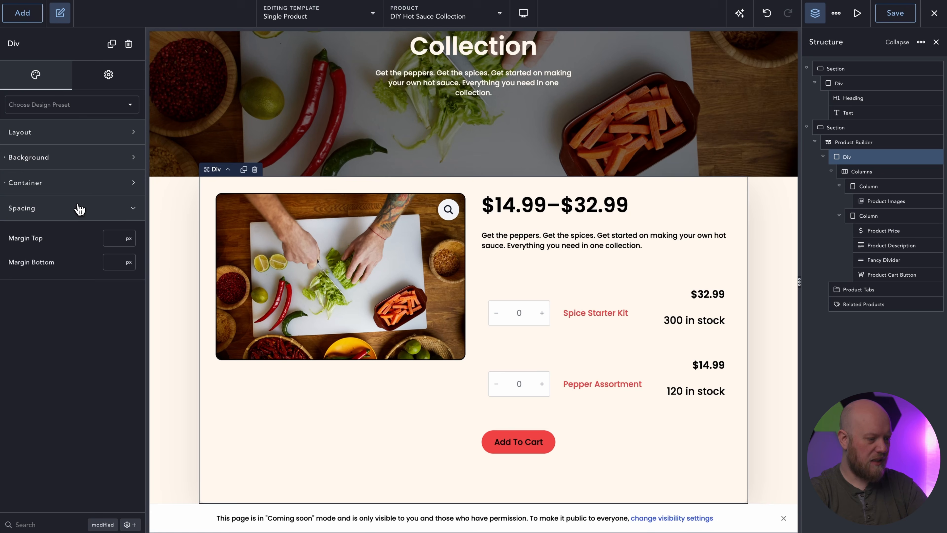
left_click(115, 235)
type("-64")
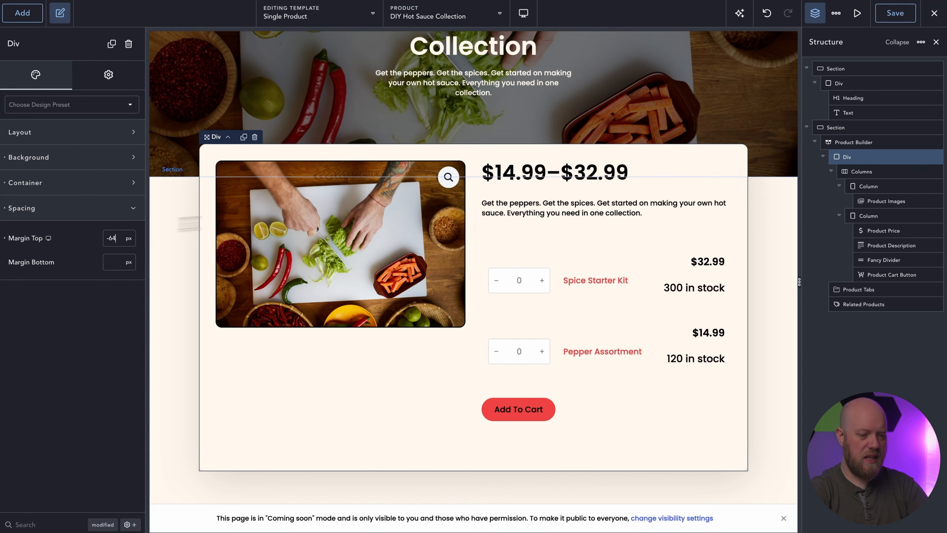
scroll(468, 260, "up", 2)
scroll(469, 260, "up", 5)
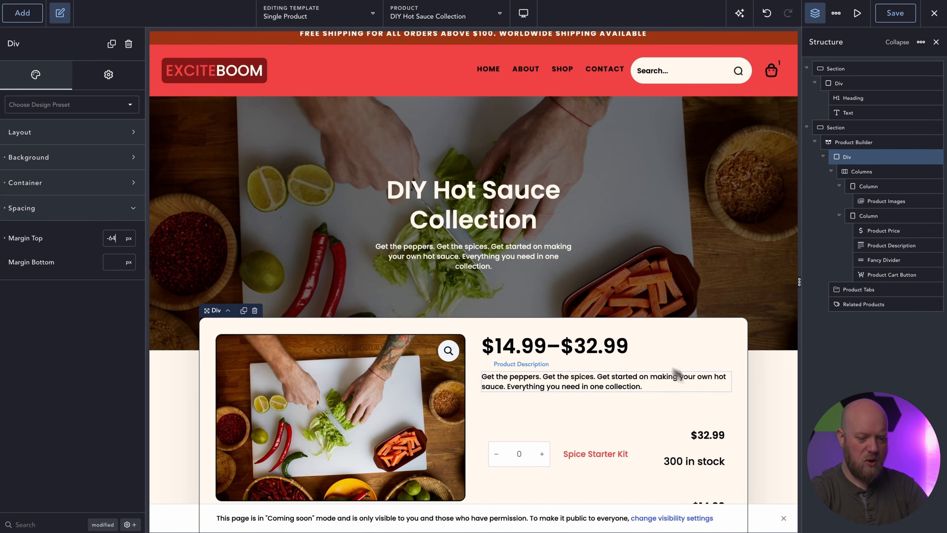
left_click(786, 379)
scroll(785, 379, "down", 4)
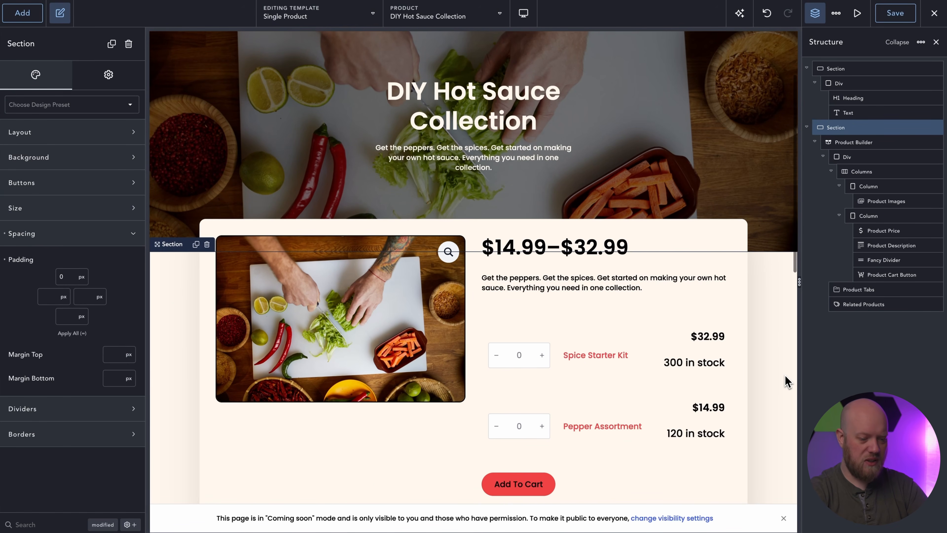
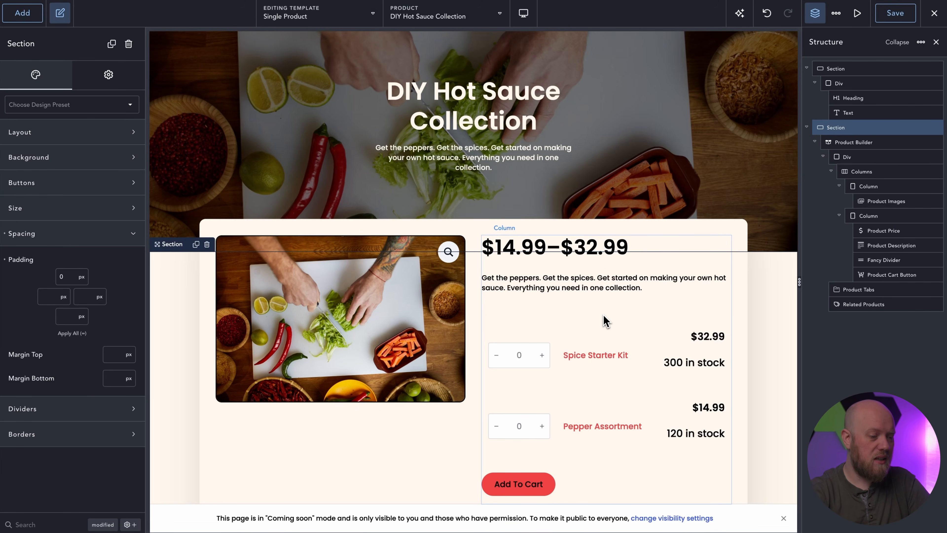
left_click(116, 233)
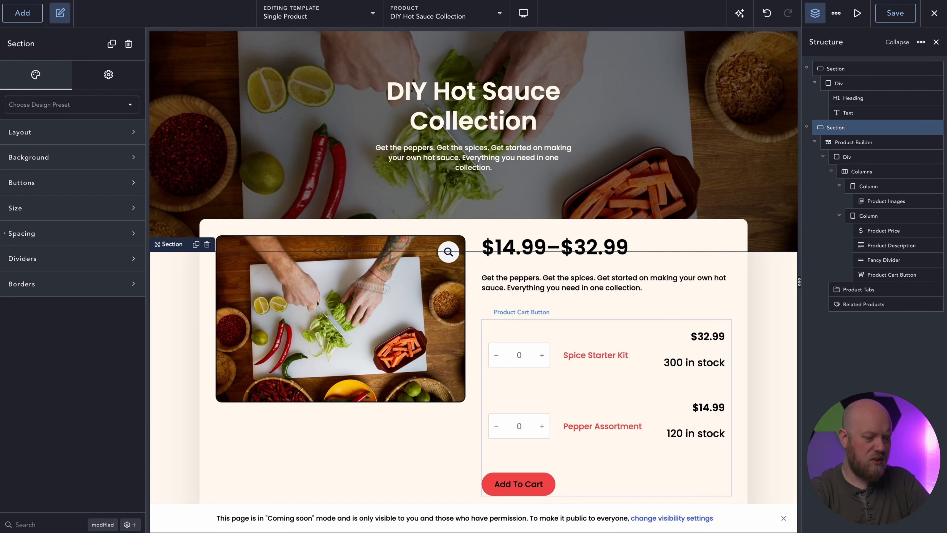
Step: Enable the scrolling animation on the Div wrapping the product columns
left_click(476, 225)
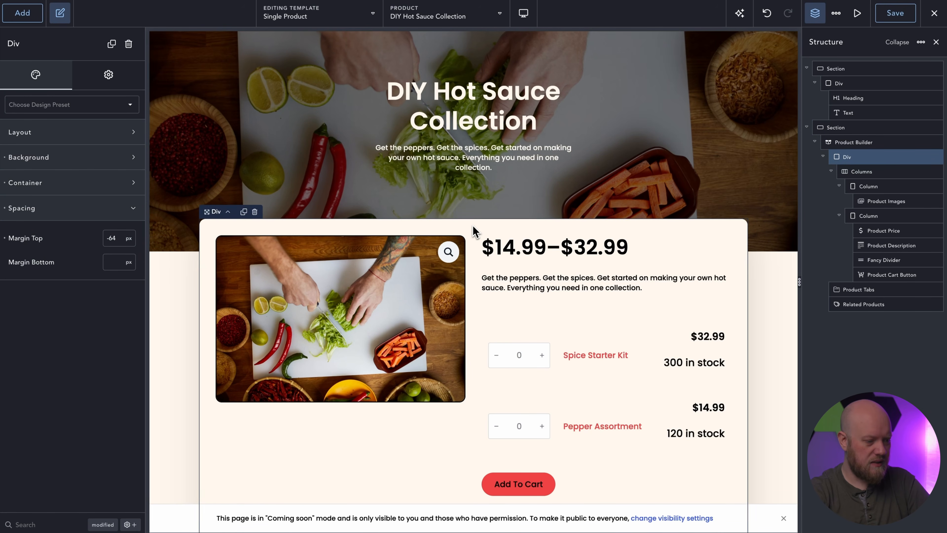
left_click(105, 77)
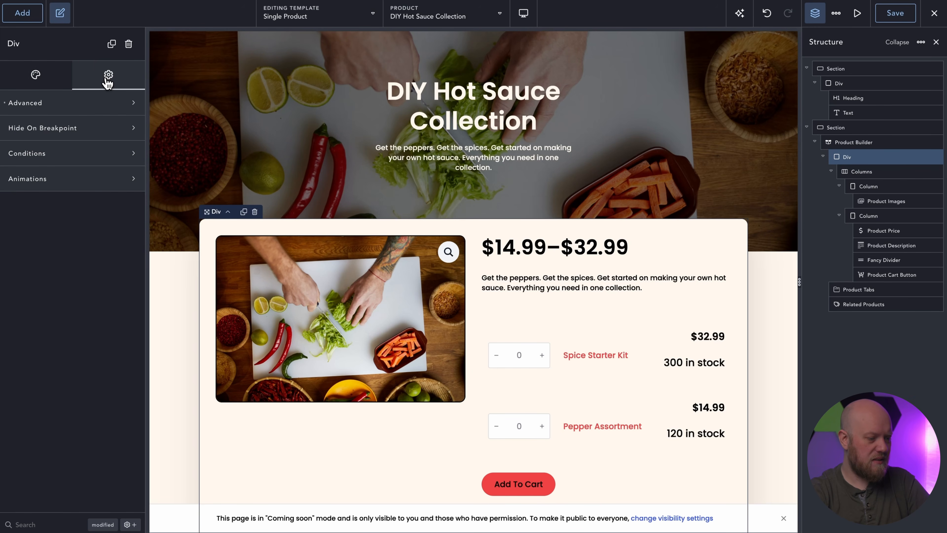
left_click(111, 180)
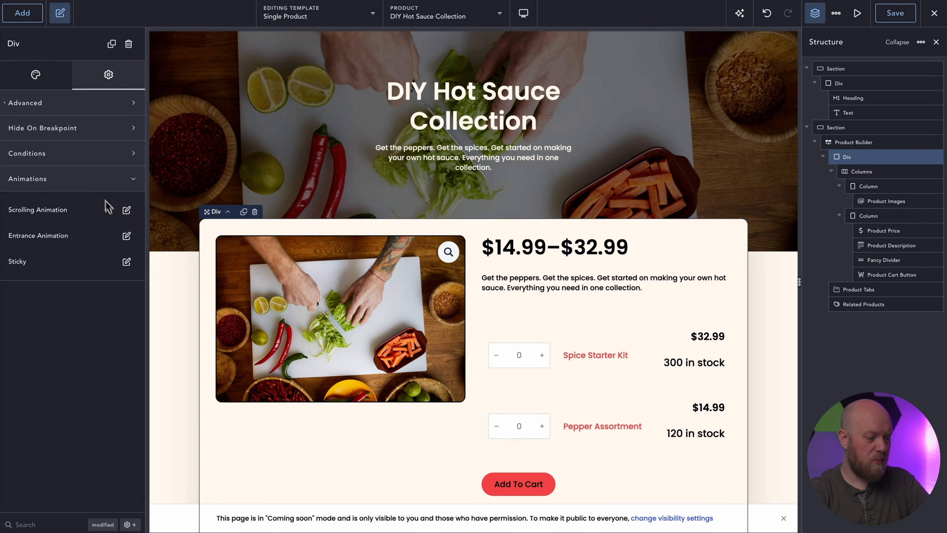
left_click(127, 209)
left_click(119, 255)
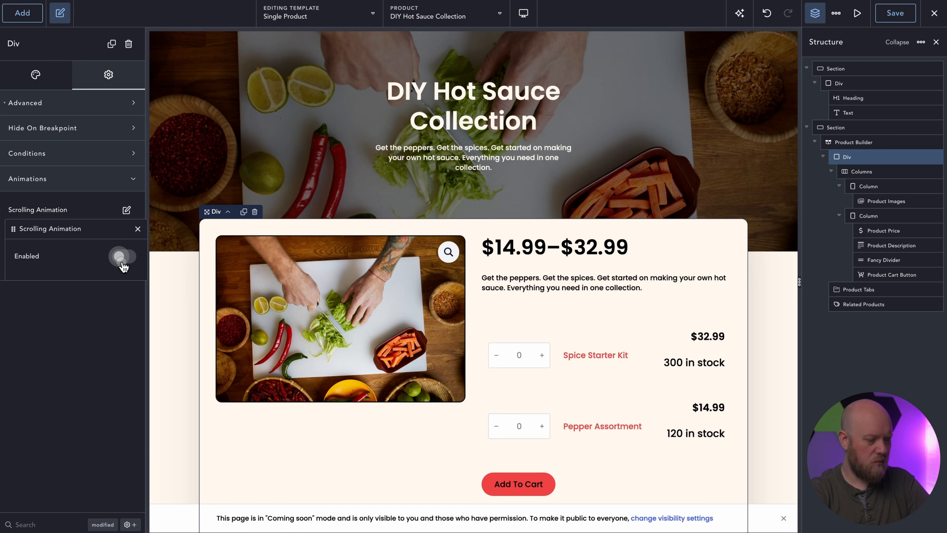
left_click_drag(98, 233, 177, 159)
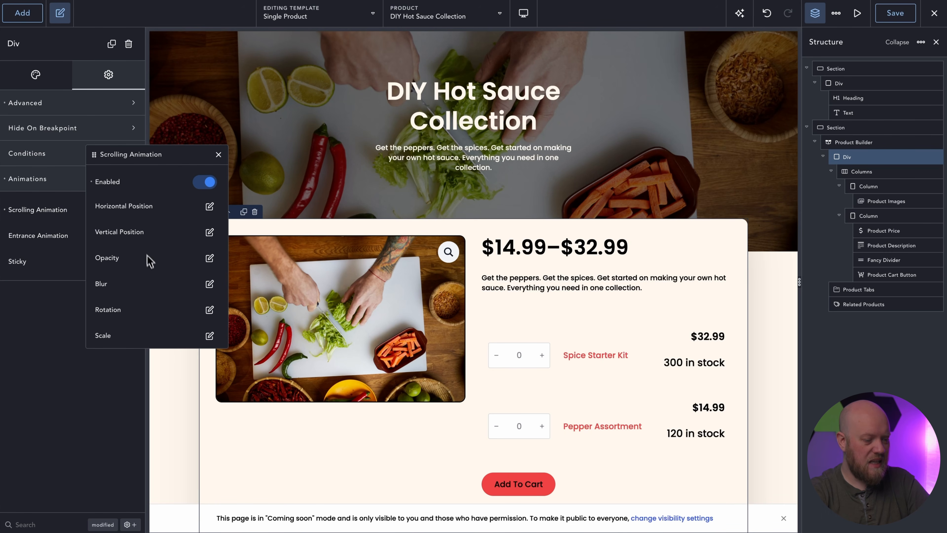
Step: Set the scrolling animation's vertical position to start at 100 px and end at -100 px
left_click(209, 232)
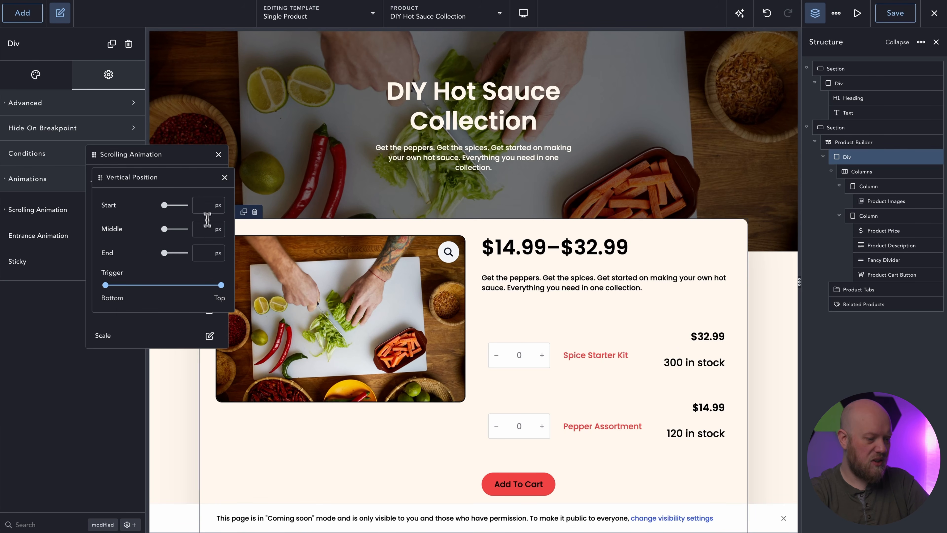
left_click(205, 204)
type("1")
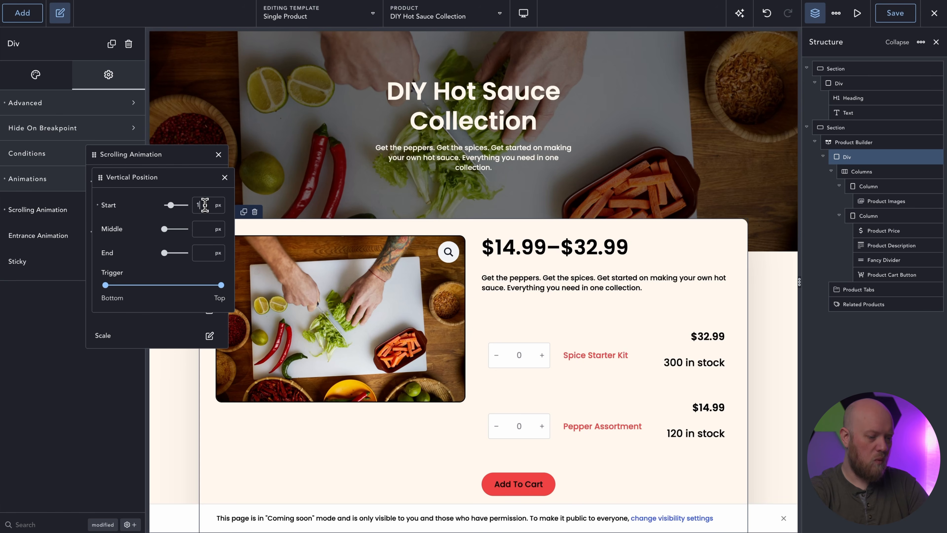
type("00")
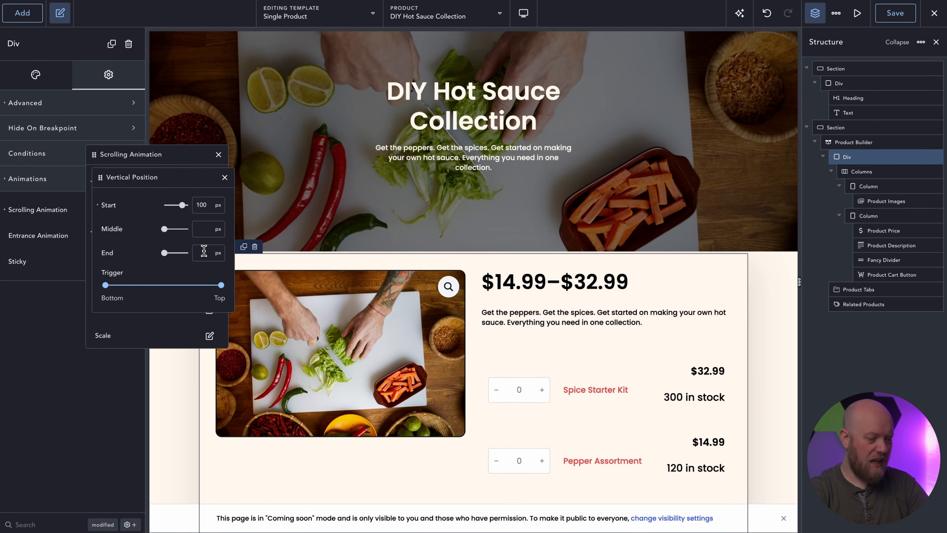
type("-100")
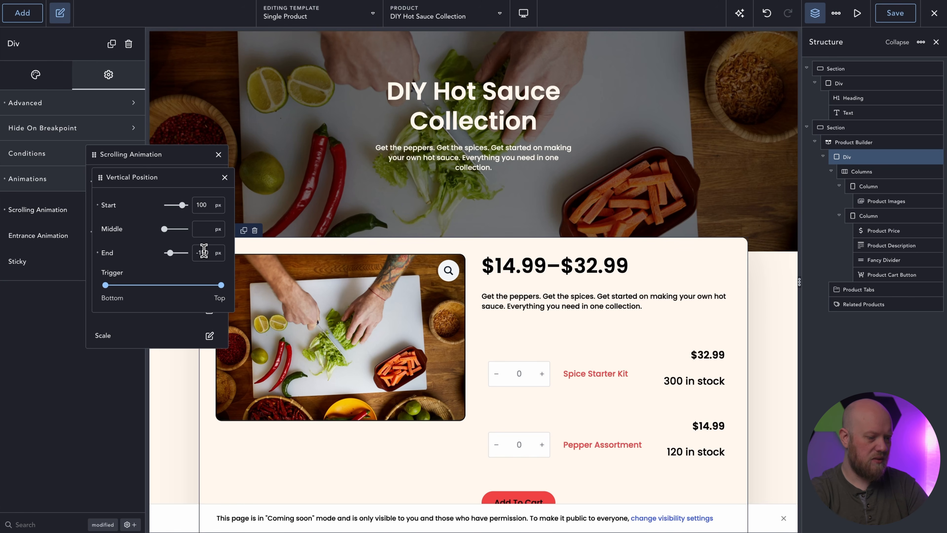
left_click(224, 177)
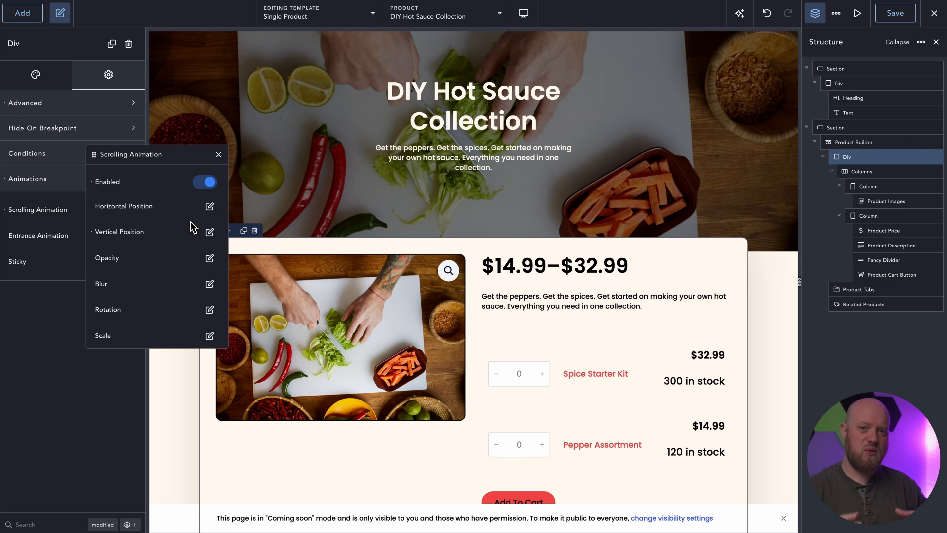
Step: Set the scrolling animation's scale to 0.8 at the start and 1 at the middle and end
scroll(191, 227, "down", 3)
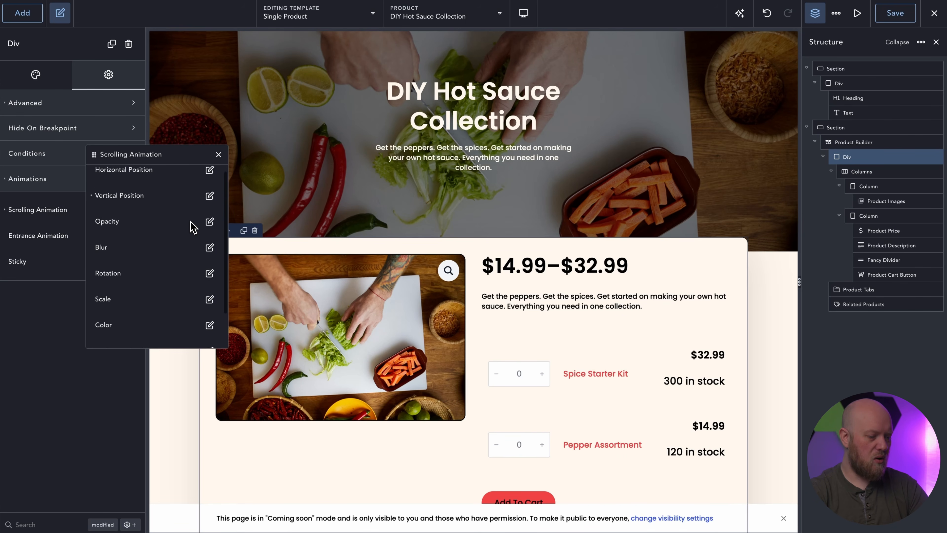
left_click(209, 262)
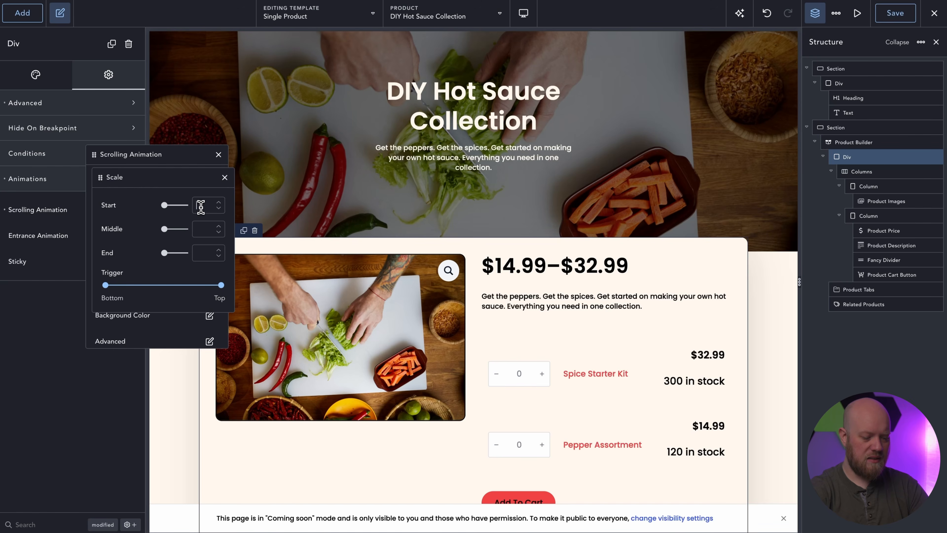
type("0.8")
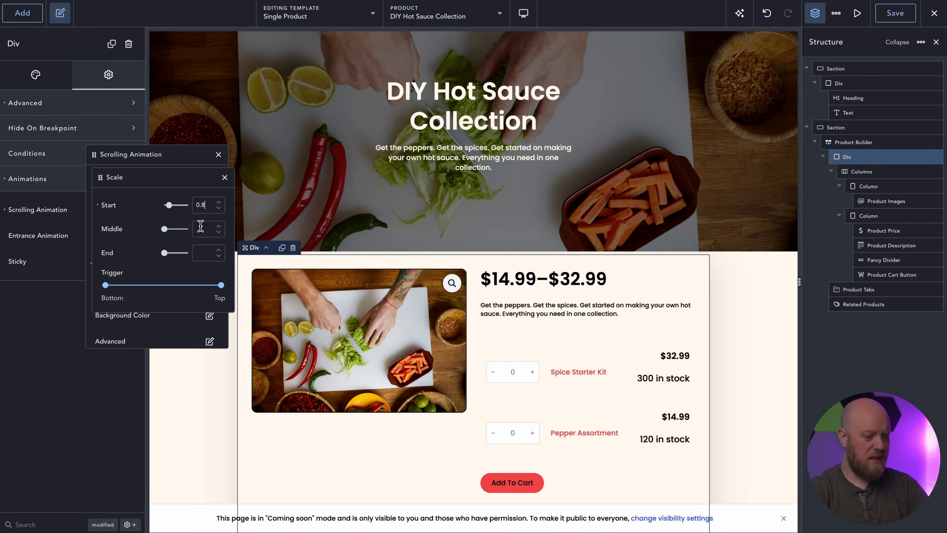
left_click(201, 226)
type("1")
left_click(199, 249)
type("1")
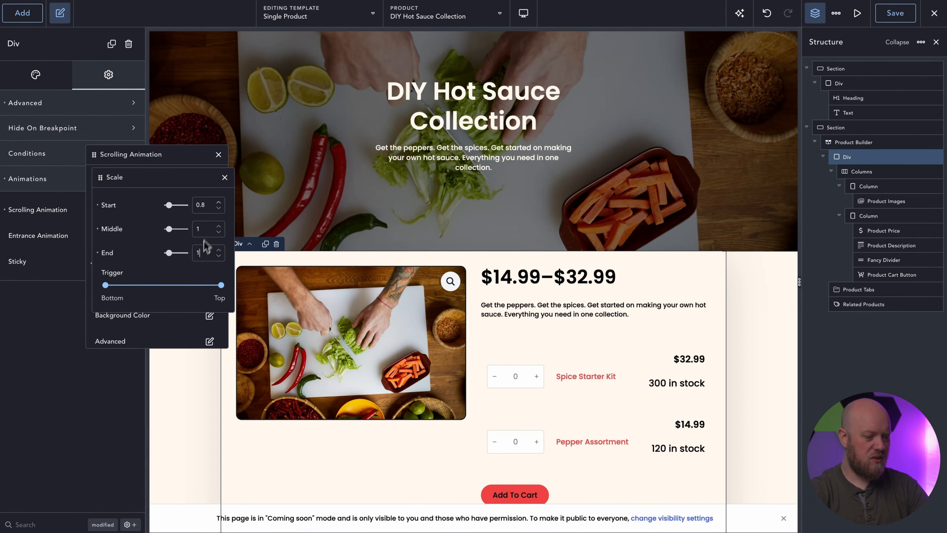
left_click(225, 178)
left_click(218, 155)
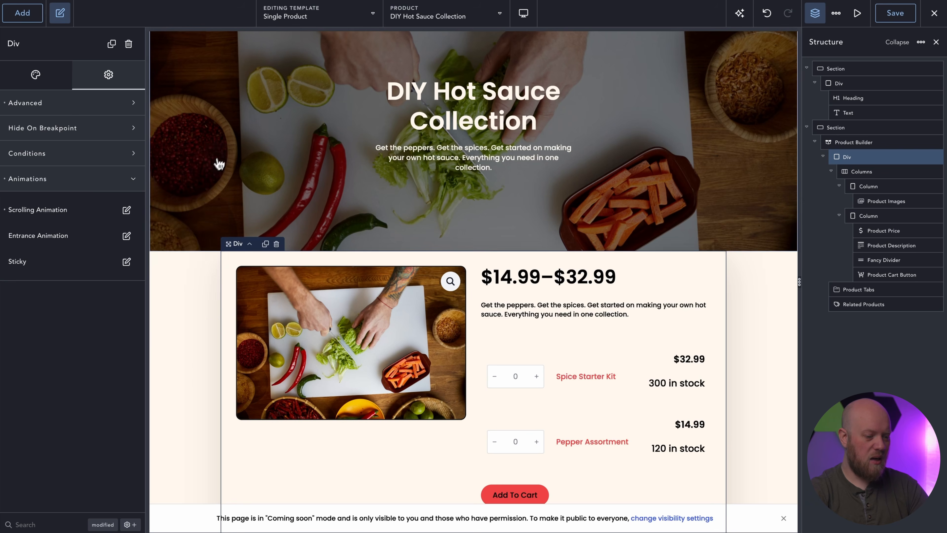
scroll(196, 194, "up", 3)
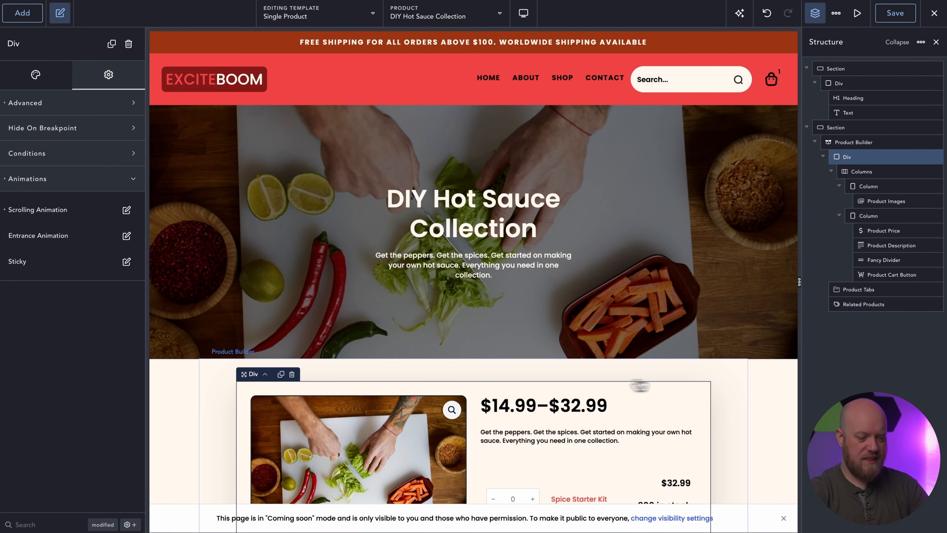
Step: Examine the Single Product template's scrolling animation on the product card, along with the product tabs and Related Products section
scroll(772, 331, "down", 5)
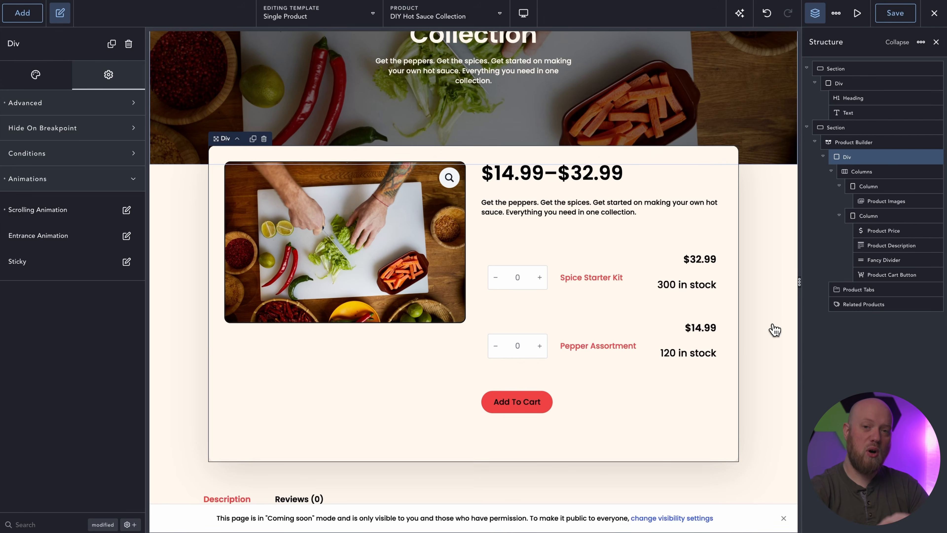
scroll(774, 329, "down", 2)
scroll(774, 330, "up", 2)
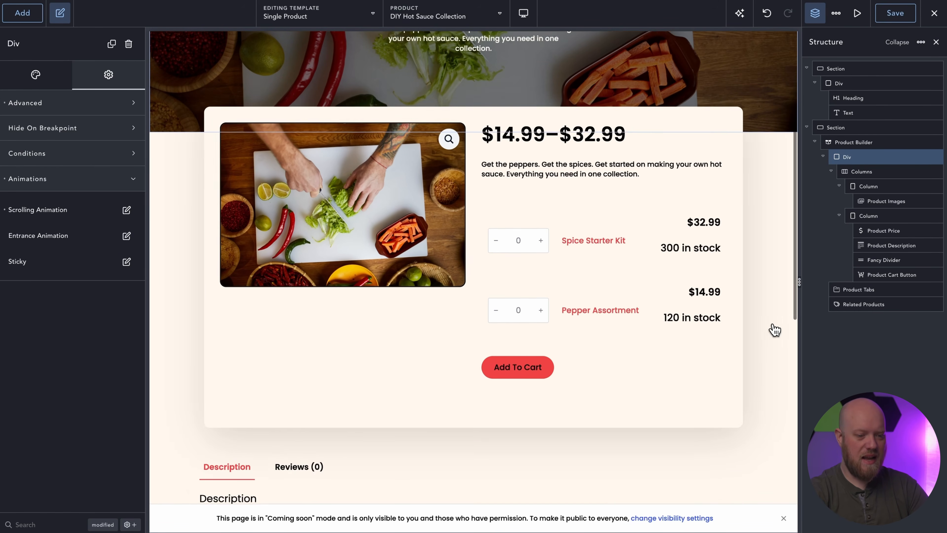
scroll(773, 329, "down", 3)
scroll(774, 330, "down", 3)
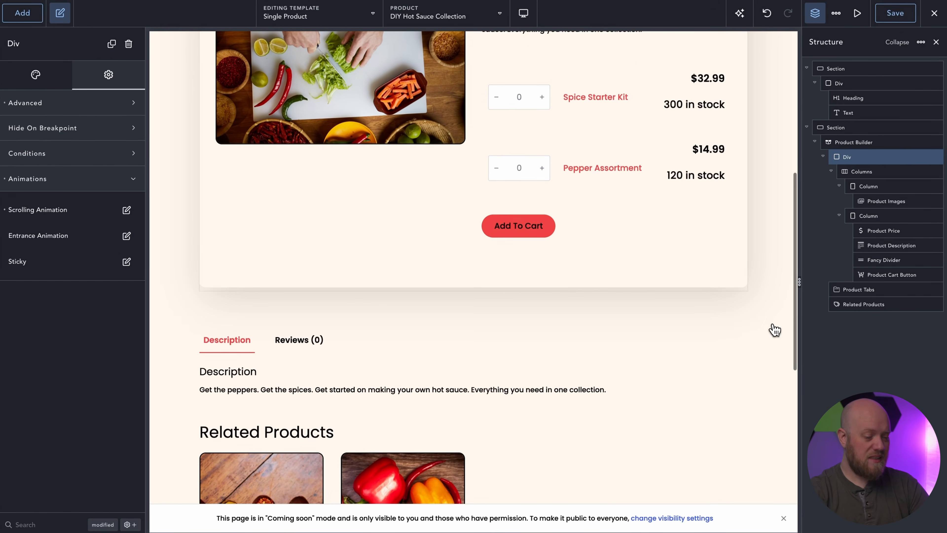
scroll(775, 329, "down", 4)
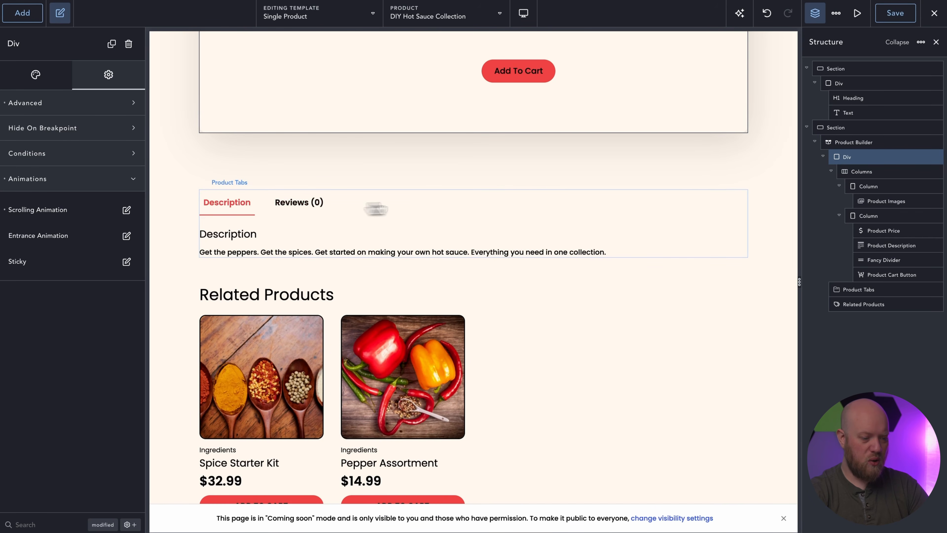
scroll(533, 221, "down", 2)
scroll(532, 221, "down", 2)
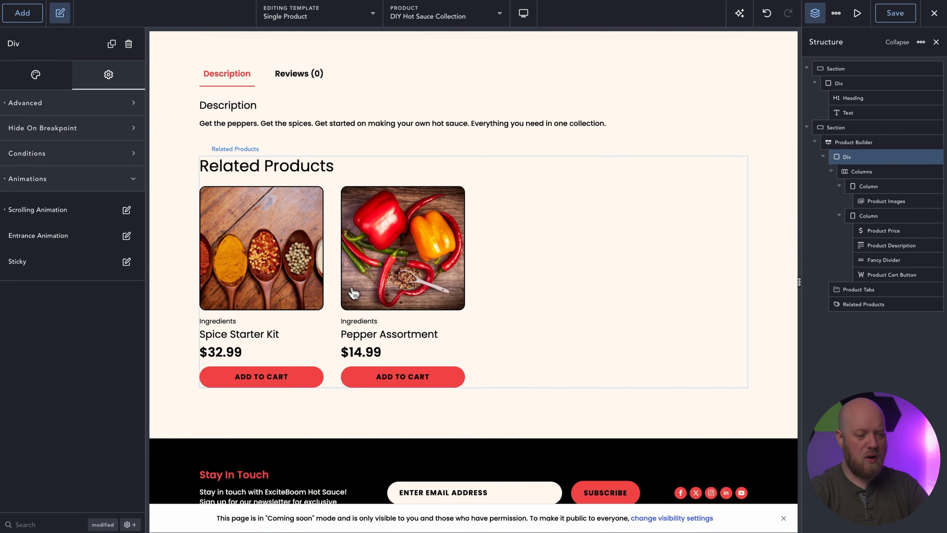
left_click(342, 271)
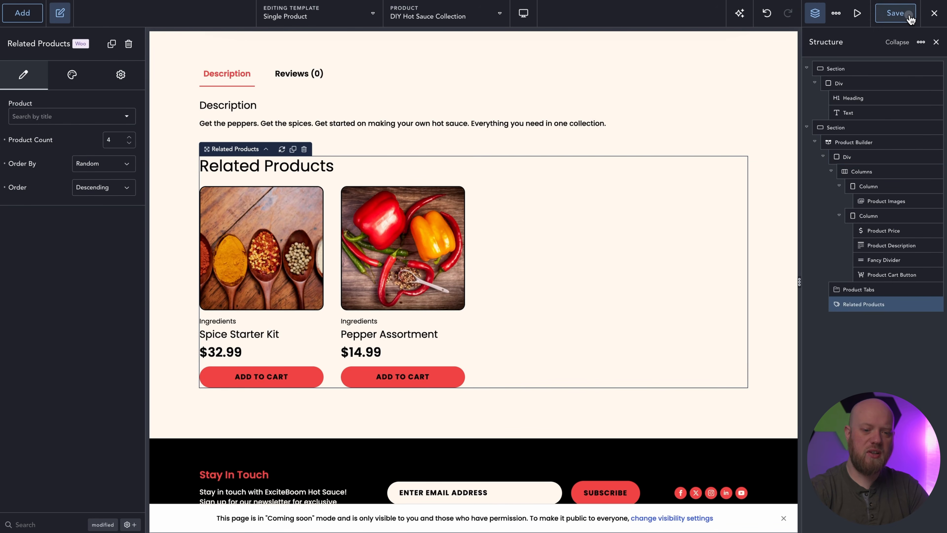
Step: Open the DIY Hot Sauce Collection product's frontend page and examine the card animation and related products
mouse_move(929, 17)
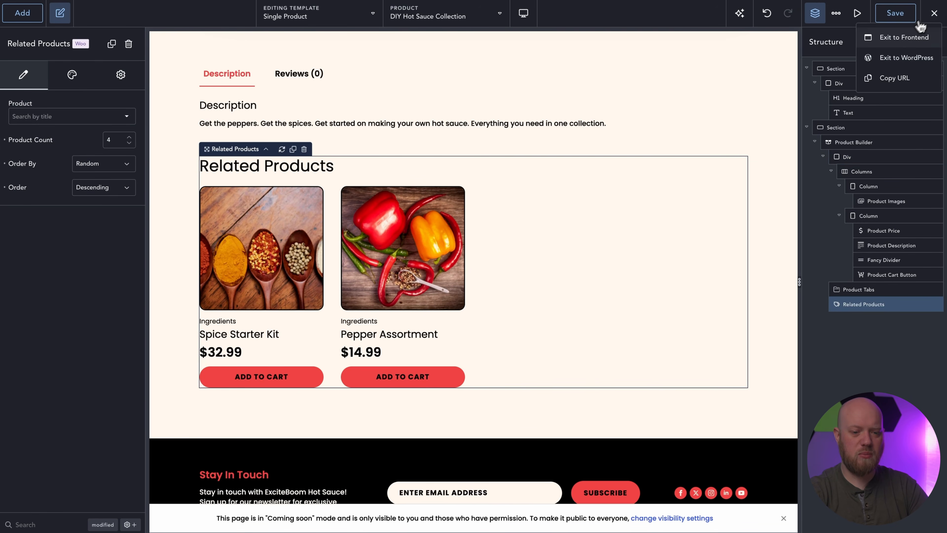
right_click(900, 37)
left_click(868, 41)
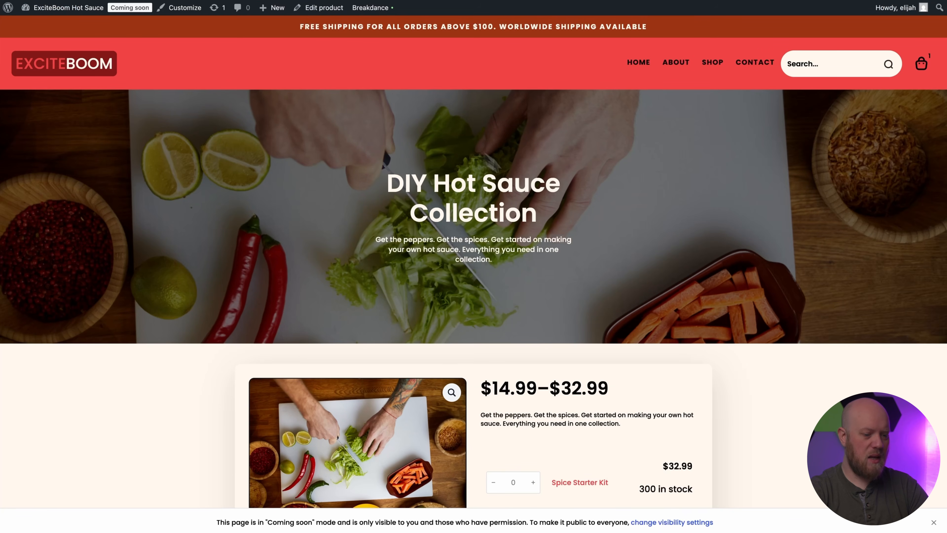
scroll(553, 203, "down", 12)
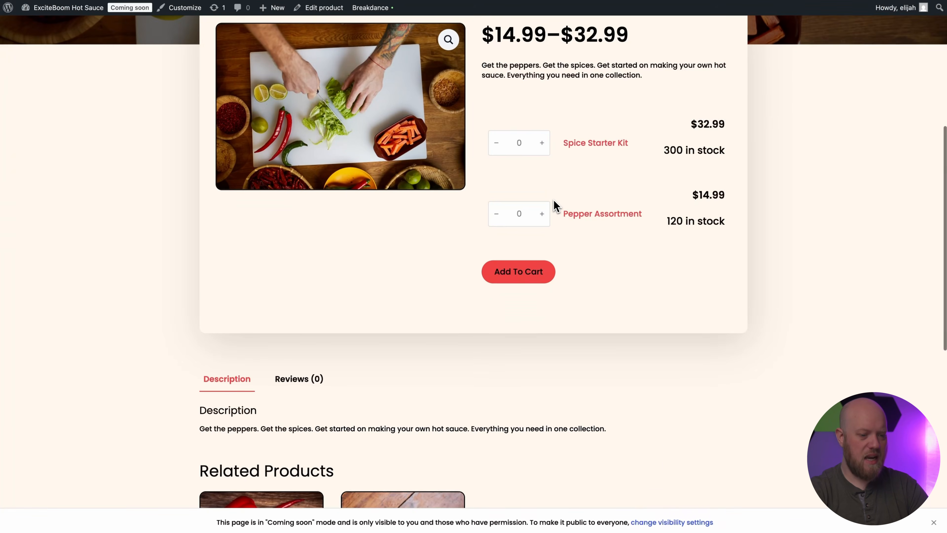
scroll(555, 205, "down", 3)
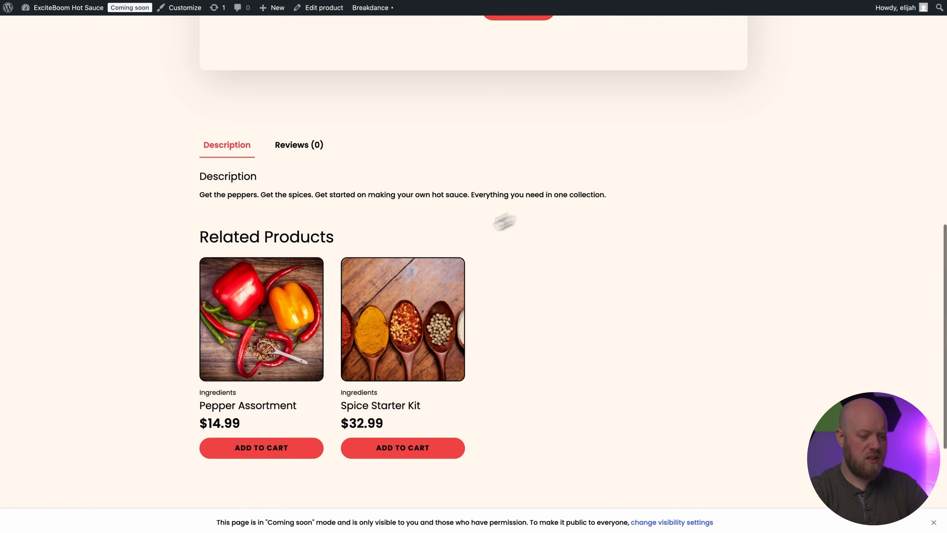
Step: Open the related Spice Starter Kit product page and check how the template displays its hero and details card
left_click(424, 358)
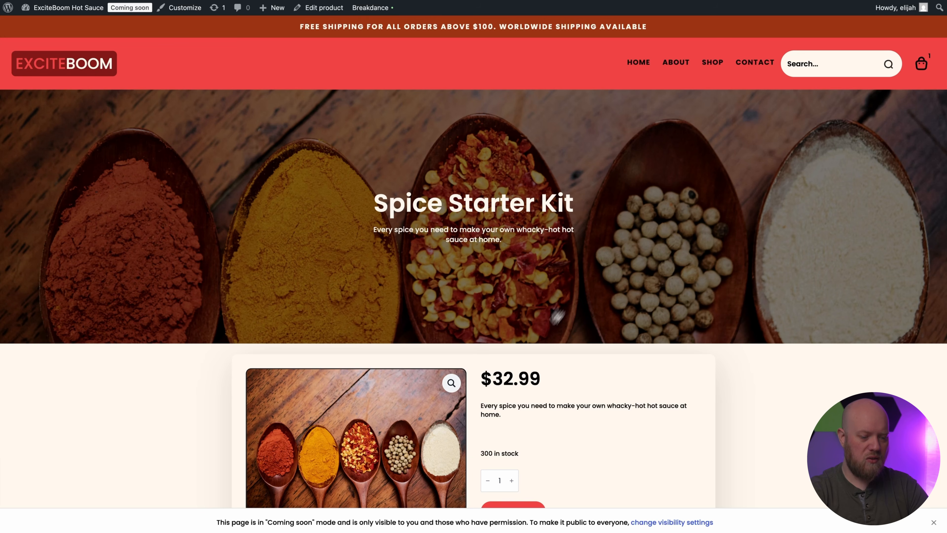
scroll(700, 261, "down", 4)
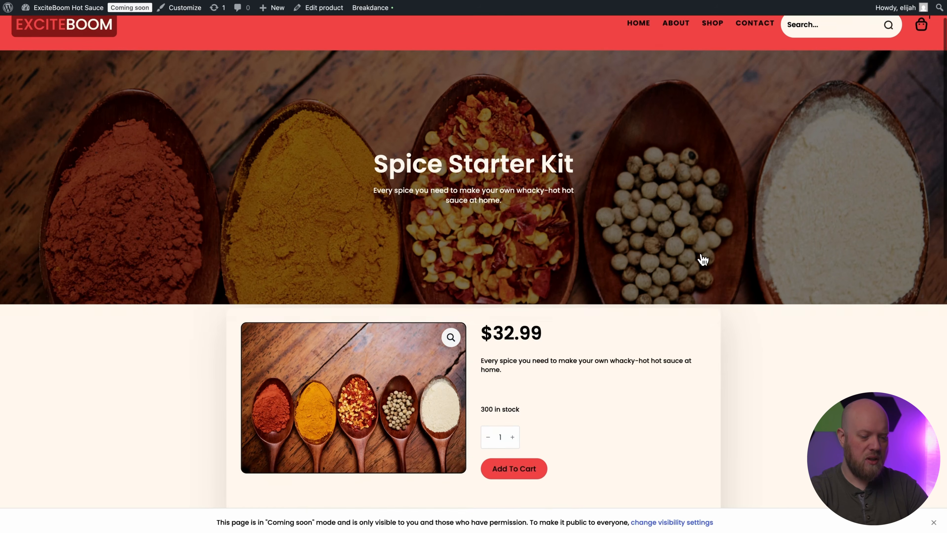
scroll(783, 291, "down", 6)
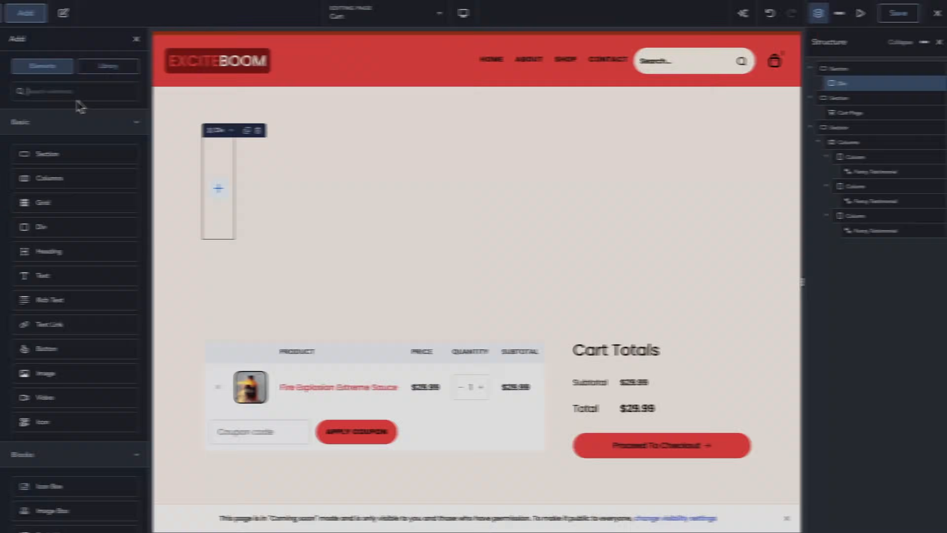
Step: Add a text element with a typography preset to the Cart page's empty Div, reading "Great choice. Why not get some more?"
left_click(80, 79)
left_click(71, 157)
left_click(107, 234)
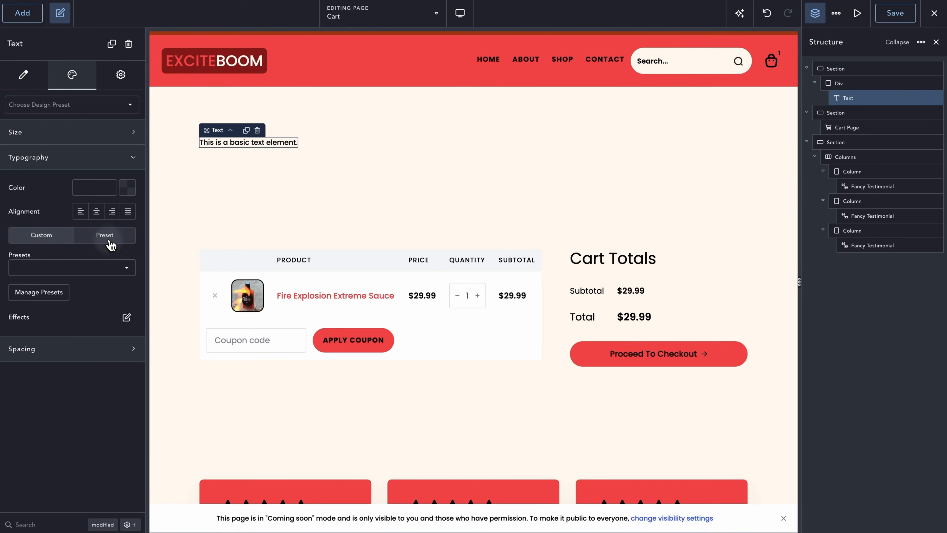
left_click(90, 267)
left_click(79, 336)
key("ctrl+a")
type("Great choice. Why not get some more?")
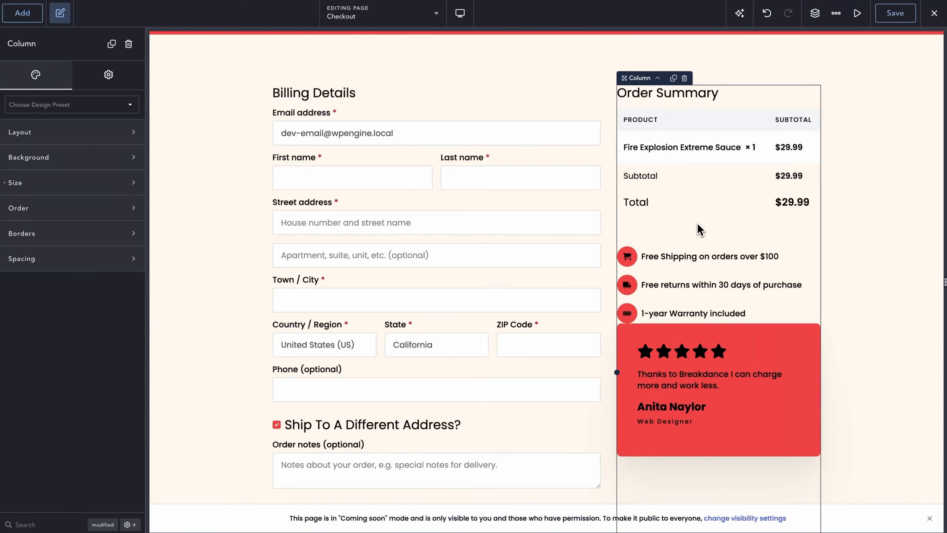
left_click(701, 258)
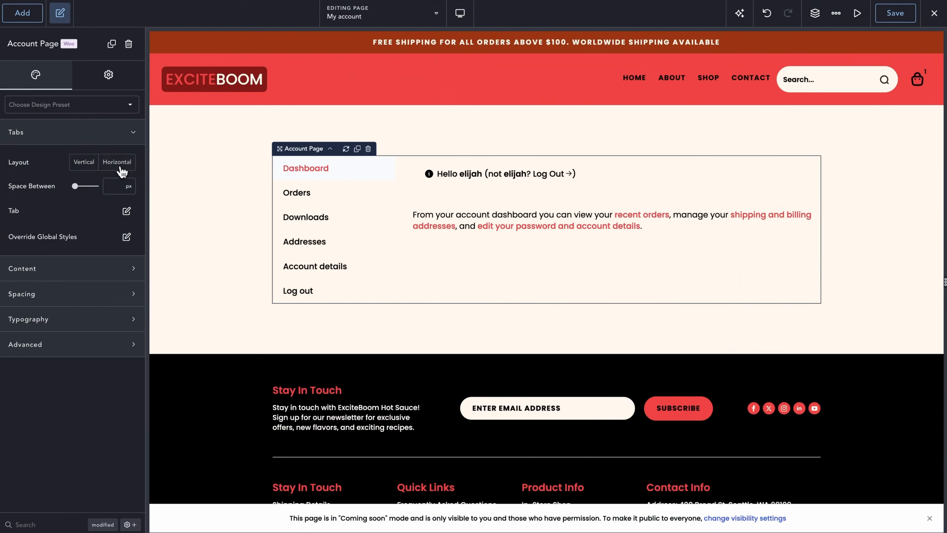
Step: Give the My account page's tabs a centered horizontal layout, adjust the space between them and open the individual tab styling
left_click(117, 161)
left_click(70, 195)
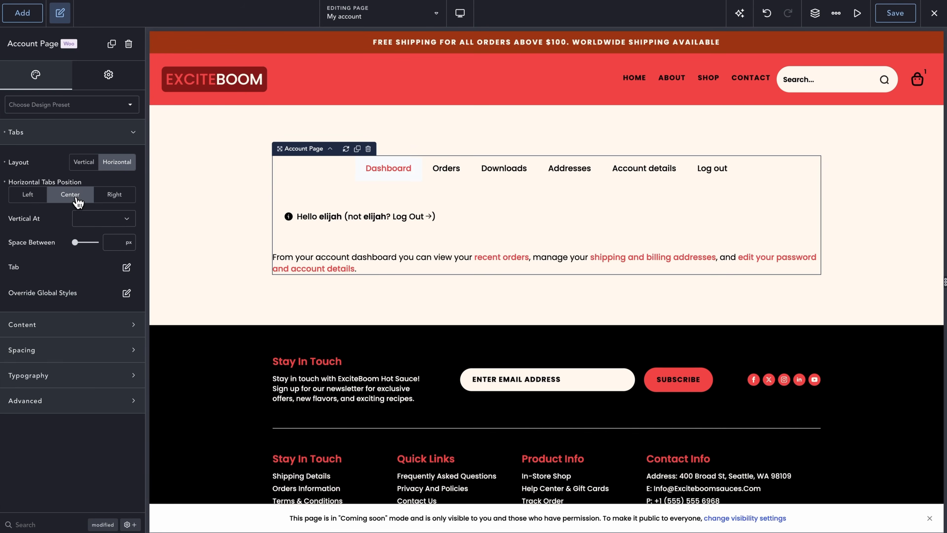
left_click_drag(80, 242, 77, 242)
left_click(126, 267)
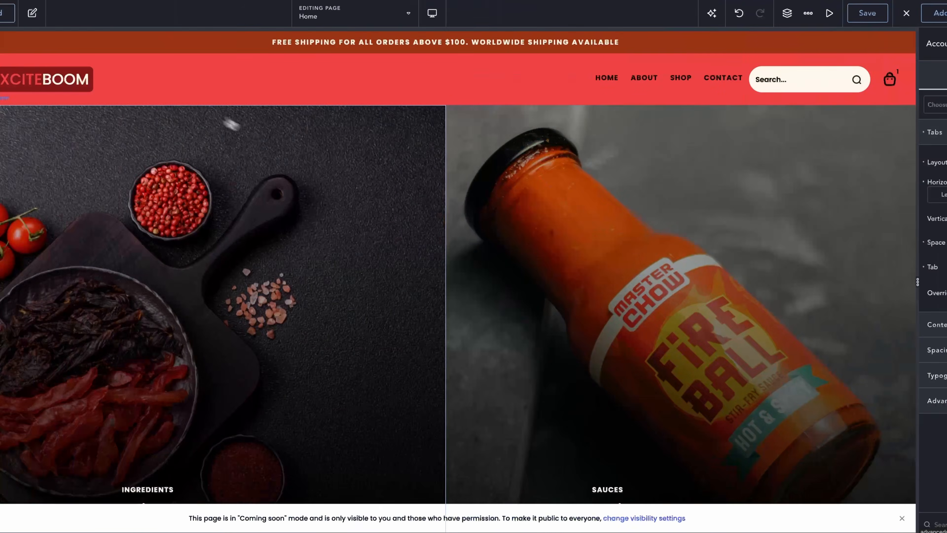
Step: Add the Atomic Ketchup 2-Pack to the cart from the shop page and proceed to checkout
scroll(511, 145, "down", 4)
scroll(511, 145, "down", 10)
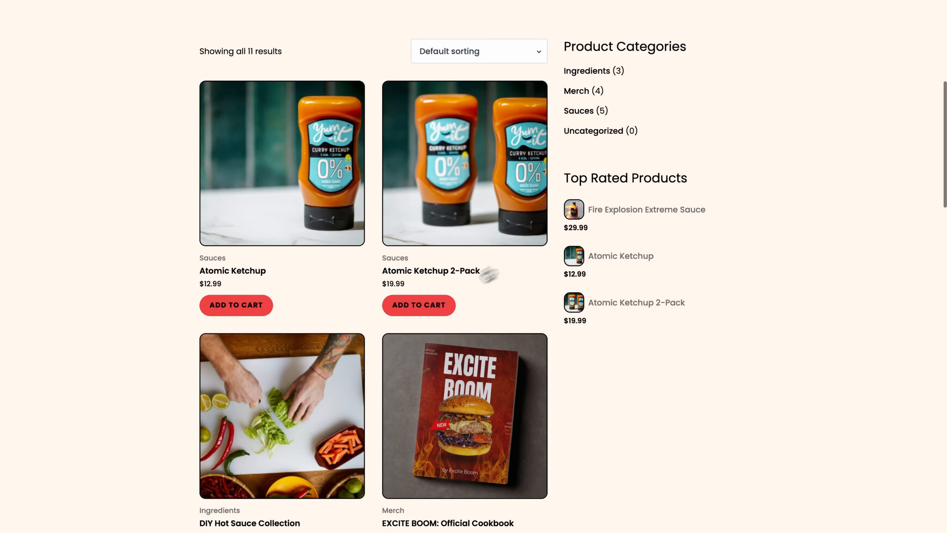
left_click(229, 304)
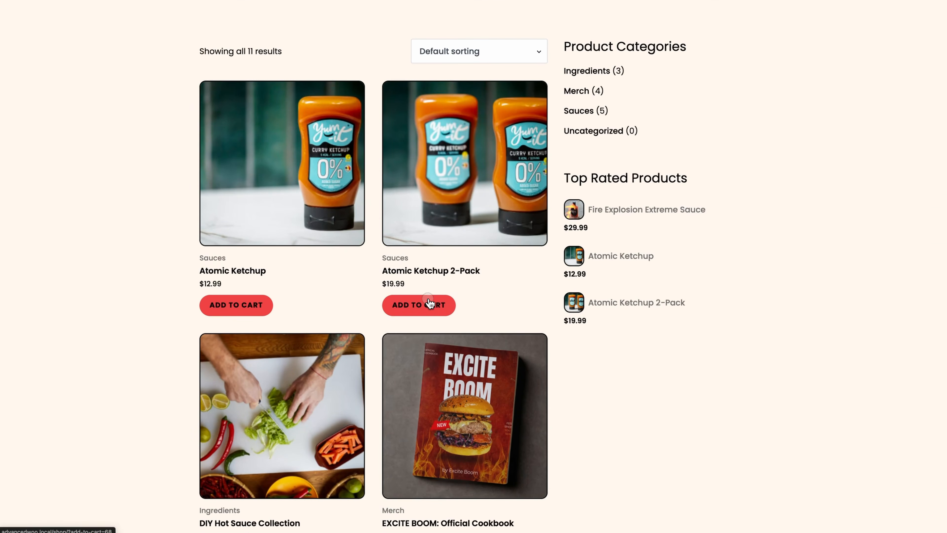
left_click(422, 312)
scroll(671, 210, "down", 4)
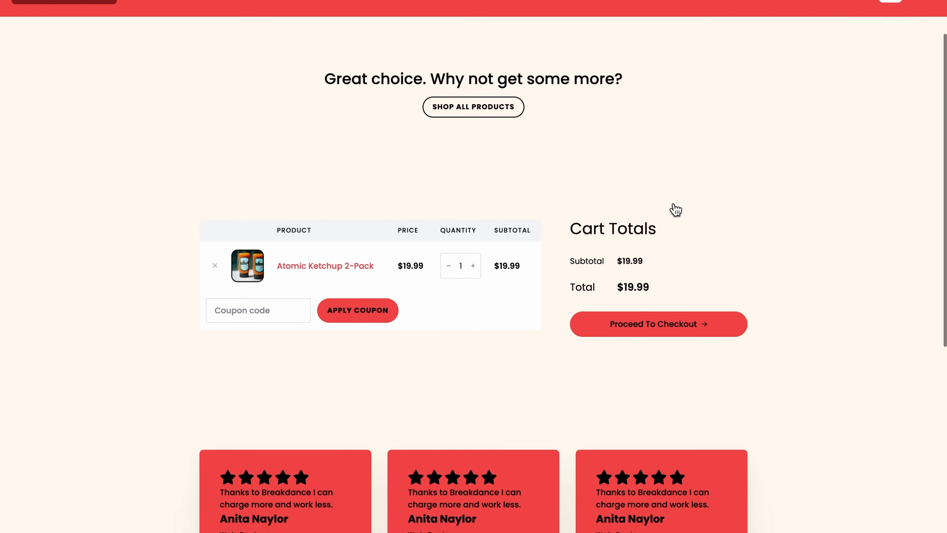
left_click(651, 245)
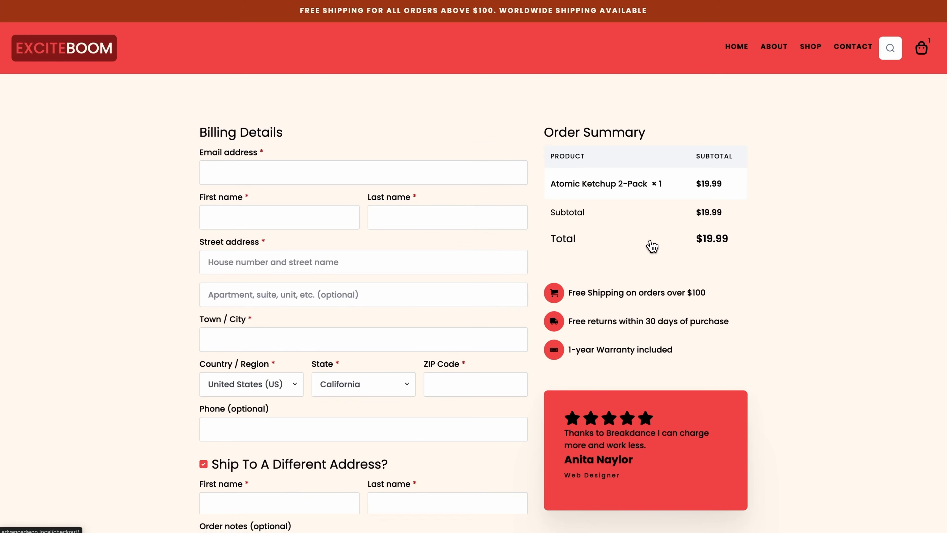